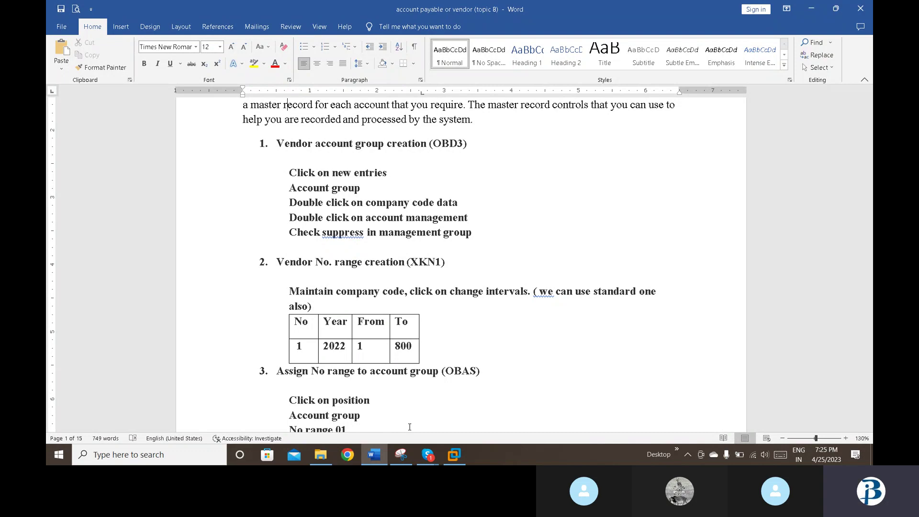
Step: Switch from the Word vendor-setup notes to the SAP virtual machine window
mouse_move(454, 454)
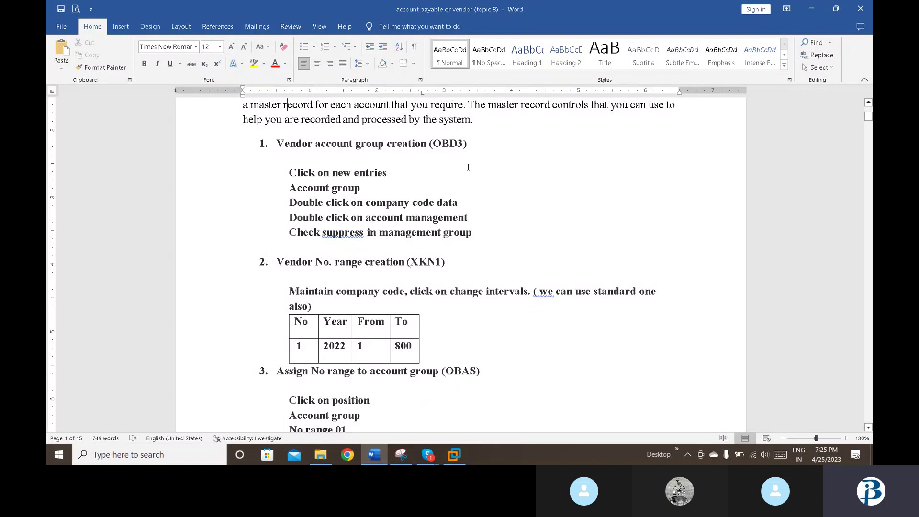
left_click(458, 453)
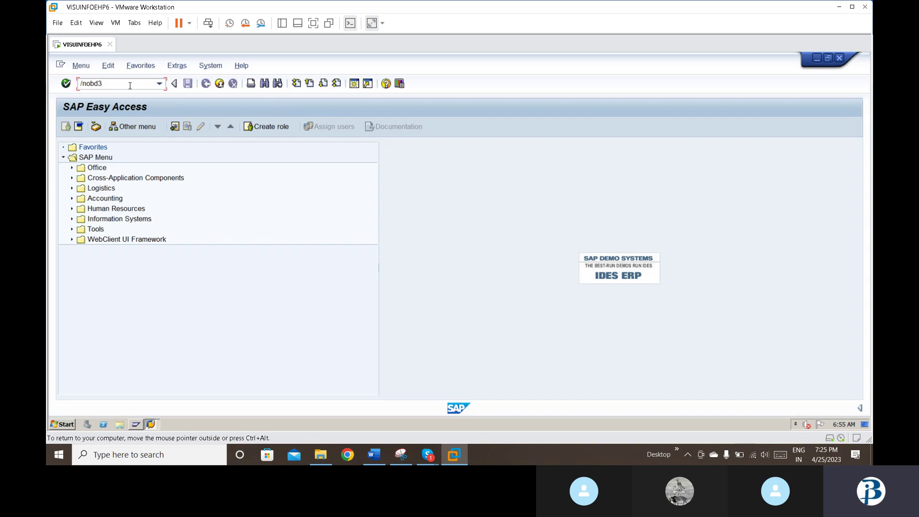
Step: In OBD3, add new vendor account group BDP2 and open its company code data field statuses
key("Return")
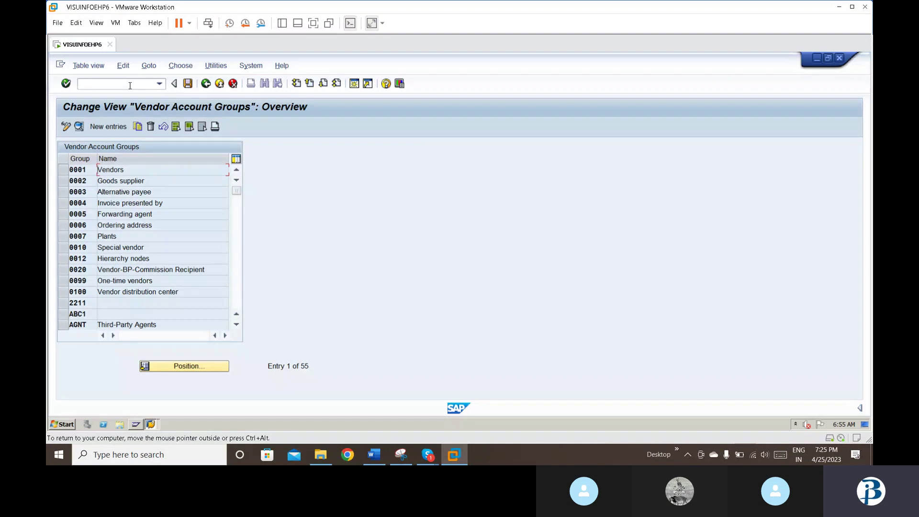
left_click(98, 127)
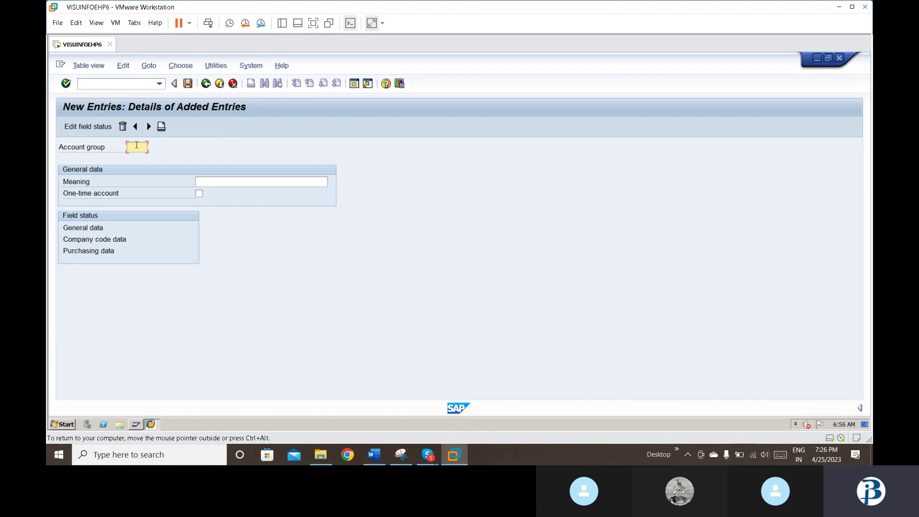
type("bdp2")
double_click(112, 239)
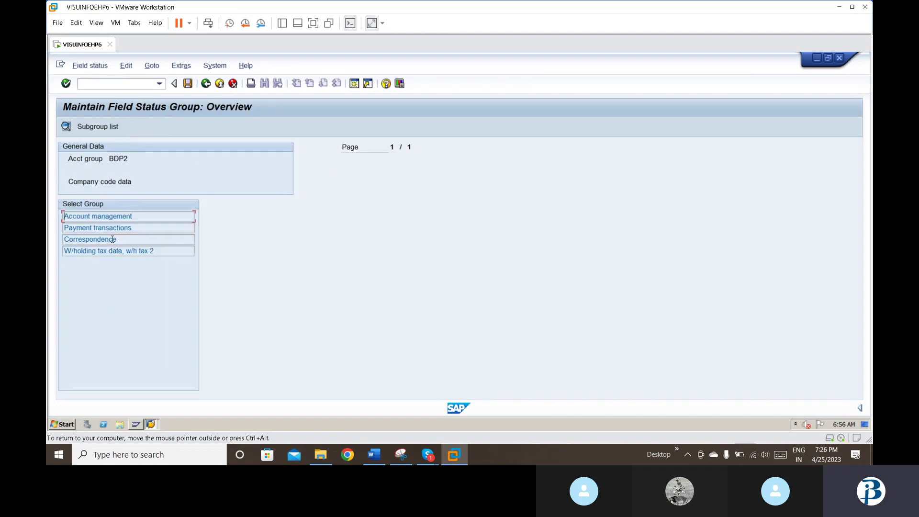
Step: Under Account management, set BDP2's Cash management group field to Suppress and save
double_click(124, 216)
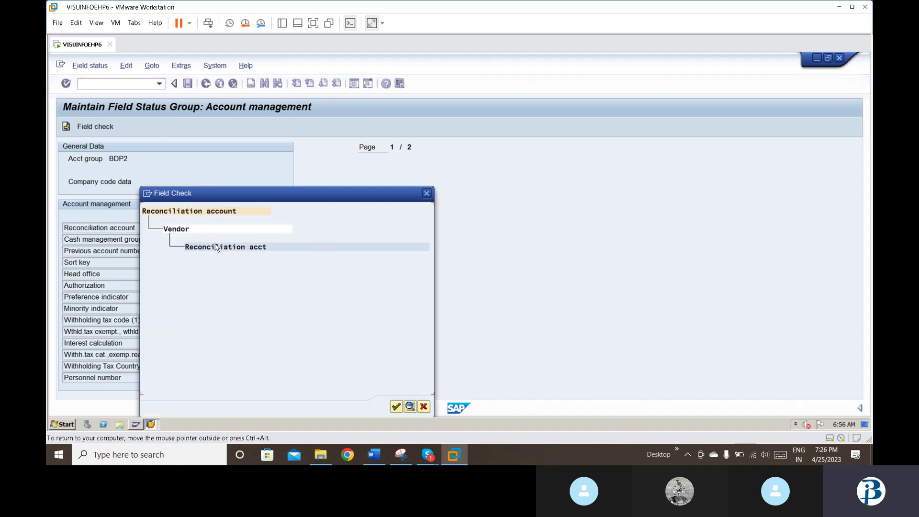
left_click(400, 409)
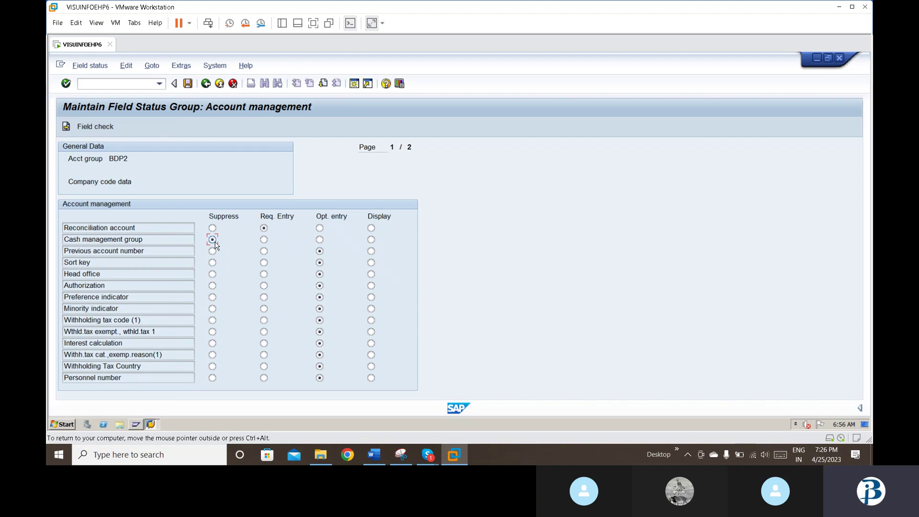
left_click(187, 83)
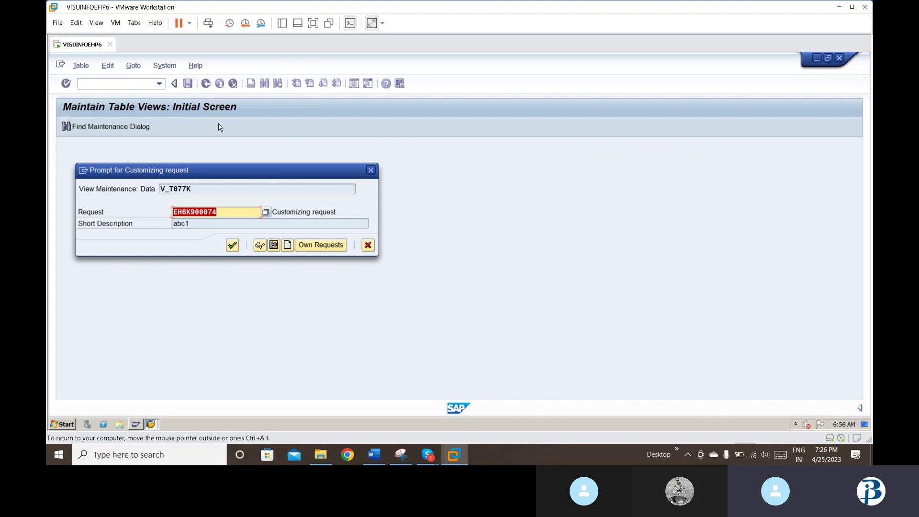
Step: Confirm the customizing request, recheck BDP2's Account management field statuses, then go back
left_click(235, 246)
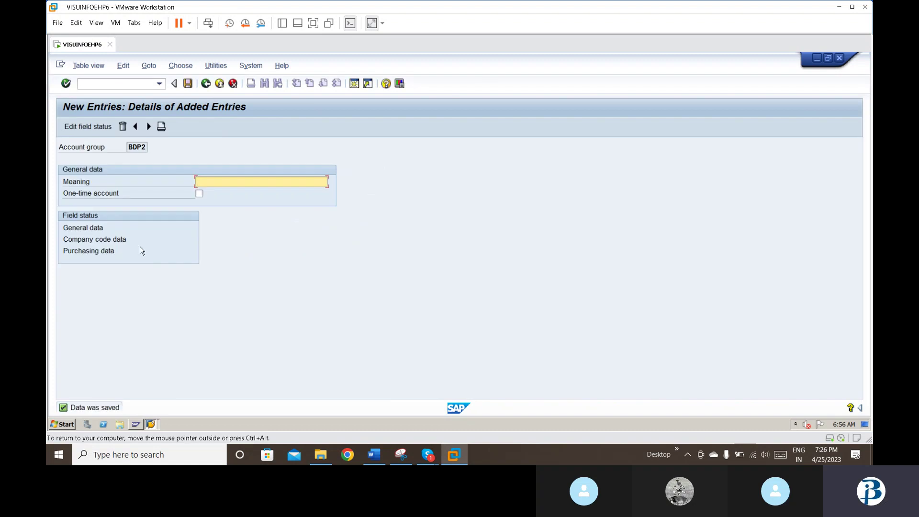
double_click(111, 240)
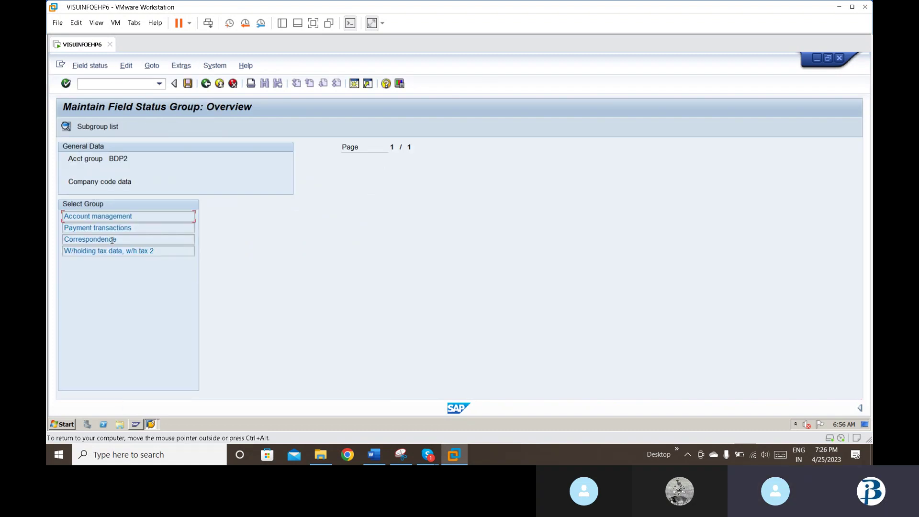
double_click(126, 219)
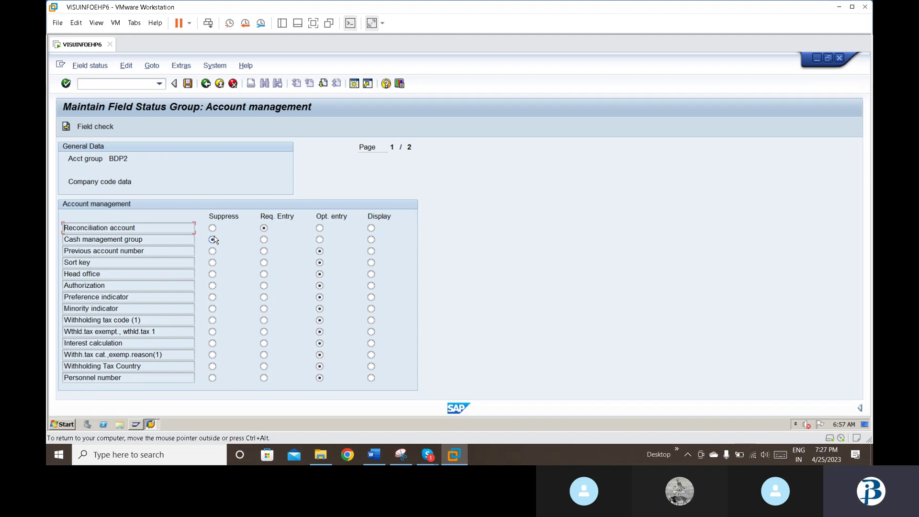
left_click(188, 84)
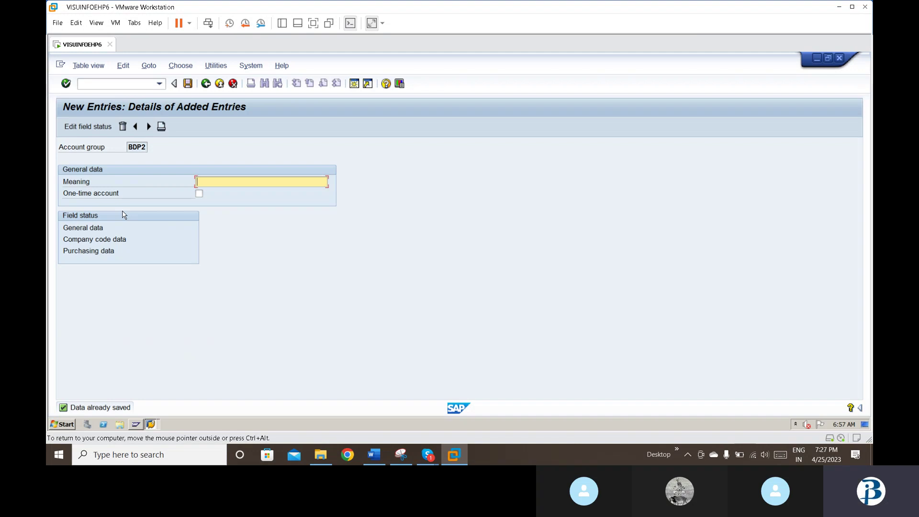
Step: Run XKN1, open the vendor number range intervals for change, and insert a blank row
left_click(99, 85)
type("/n")
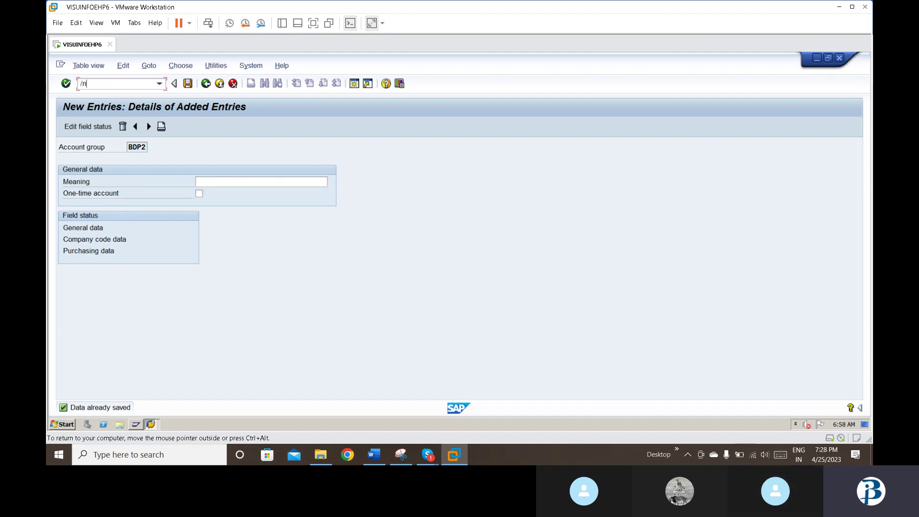
type("xkn1")
key("Return")
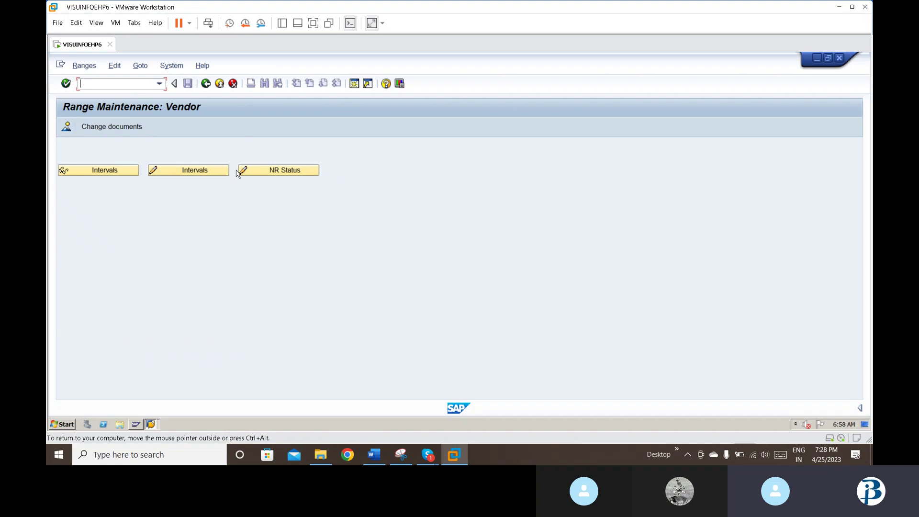
left_click(185, 171)
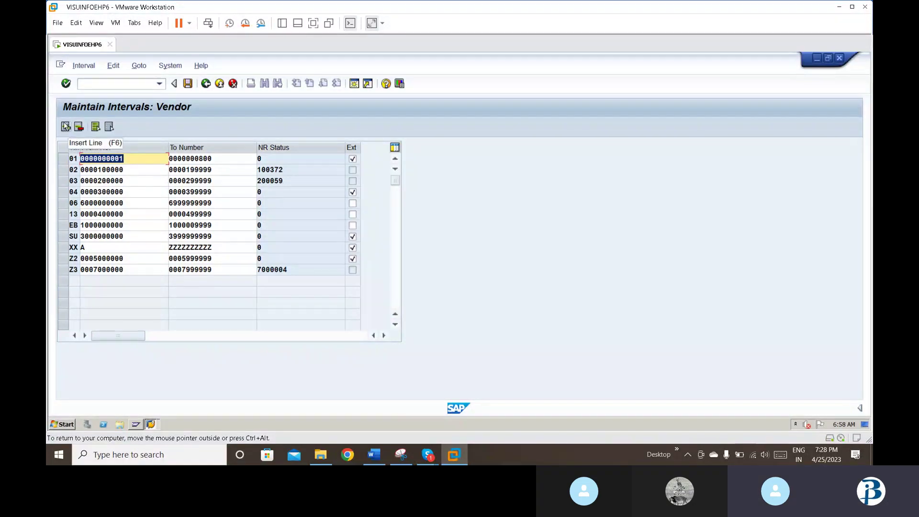
left_click(66, 126)
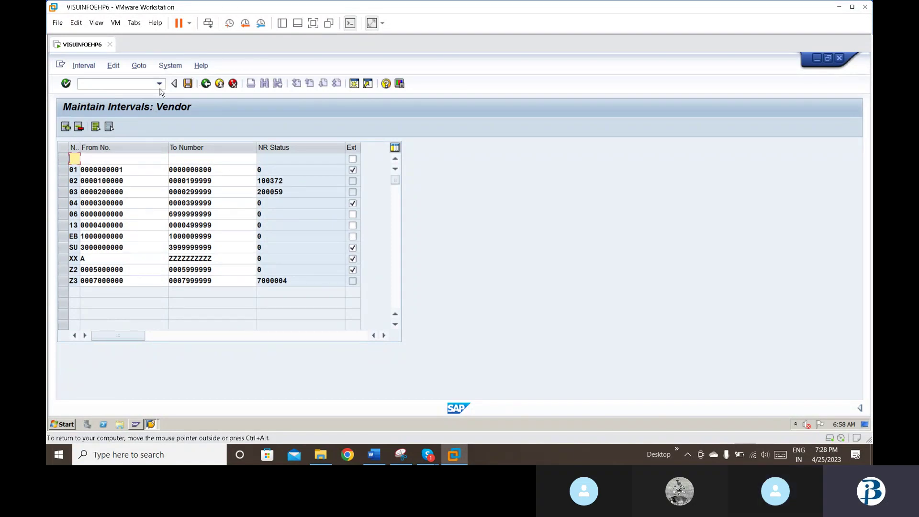
left_click(159, 85)
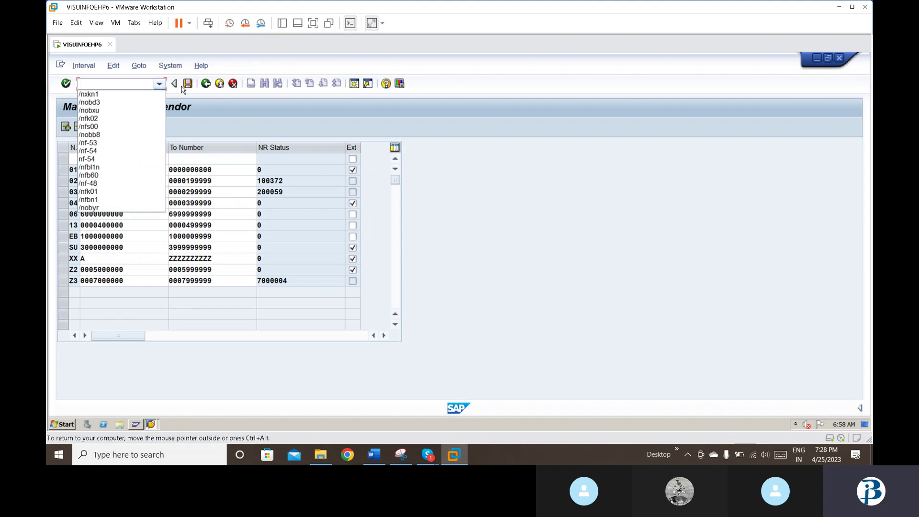
Step: Enlarge the SAP GUI fixed-width font to size 16 and create a new session
left_click(388, 111)
left_click(399, 84)
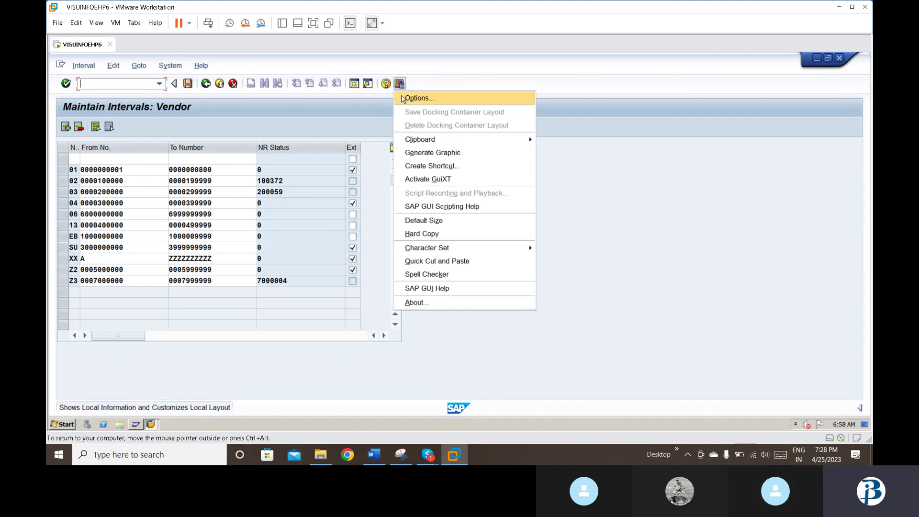
left_click(403, 96)
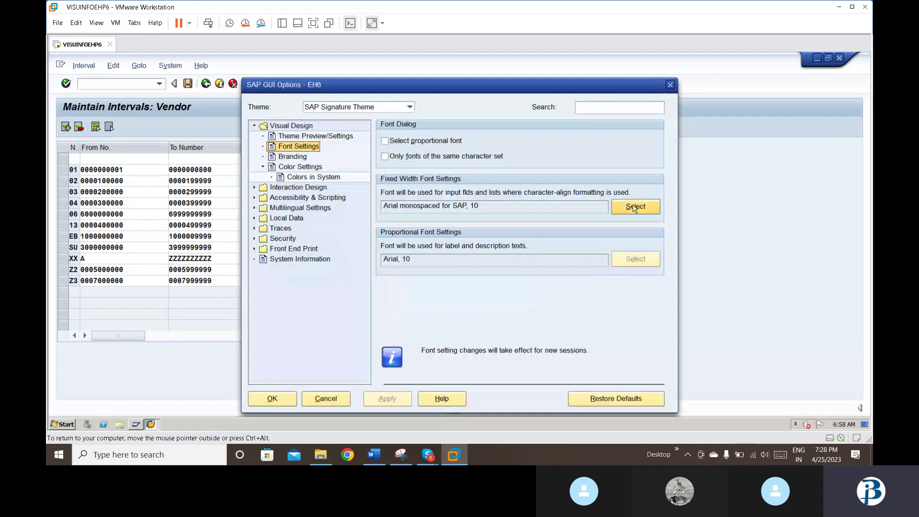
left_click(634, 206)
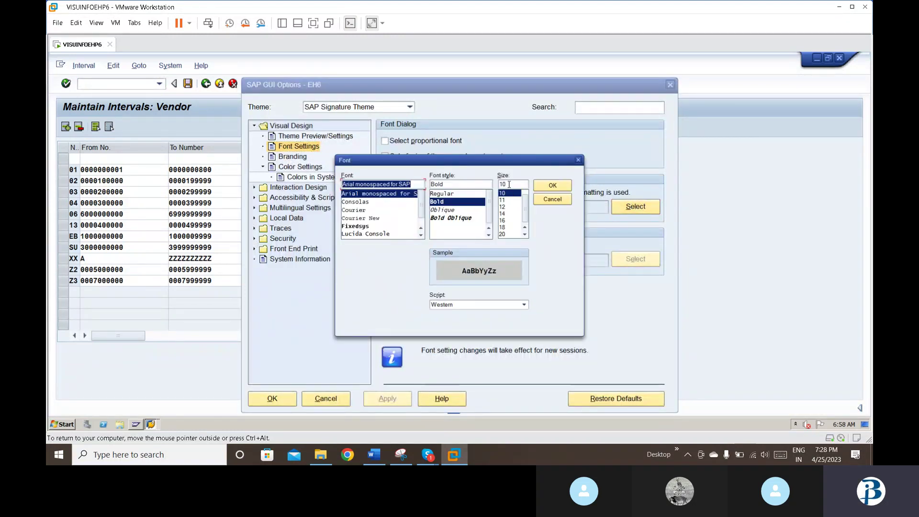
double_click(509, 184)
type("16")
key("Return")
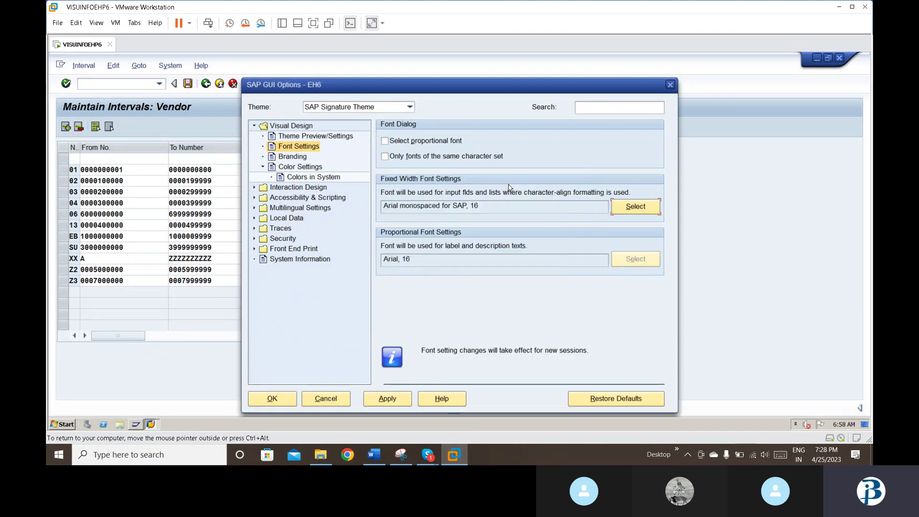
left_click(387, 400)
left_click(274, 399)
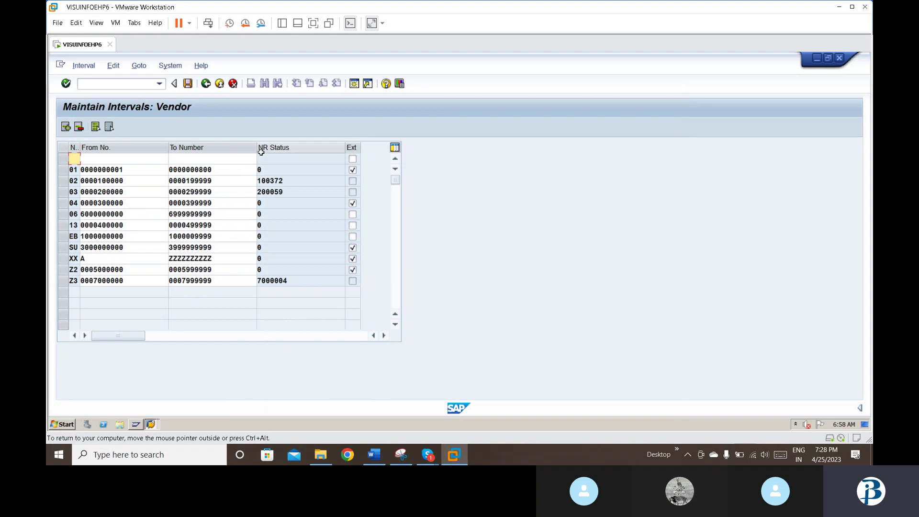
left_click(173, 66)
left_click(175, 79)
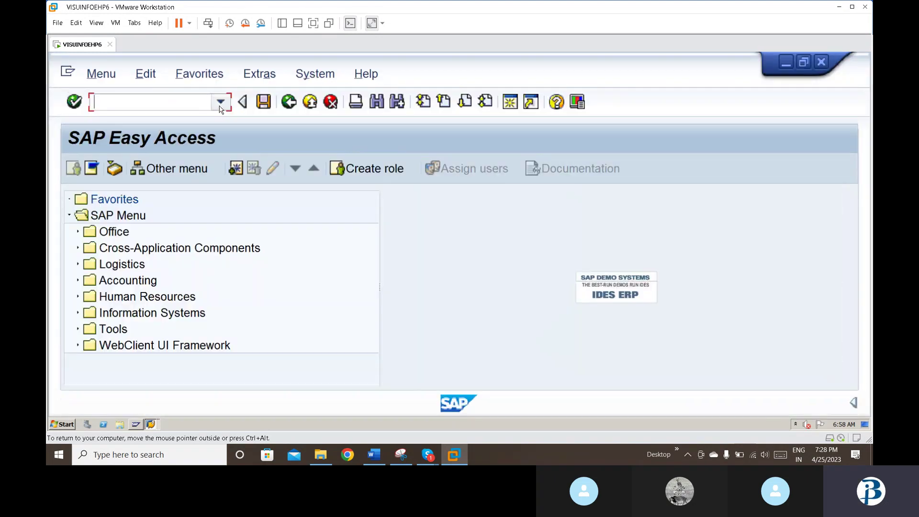
Step: Run the vendor number range transaction XKN1 in the new session
left_click(221, 101)
left_click(193, 117)
type("\\")
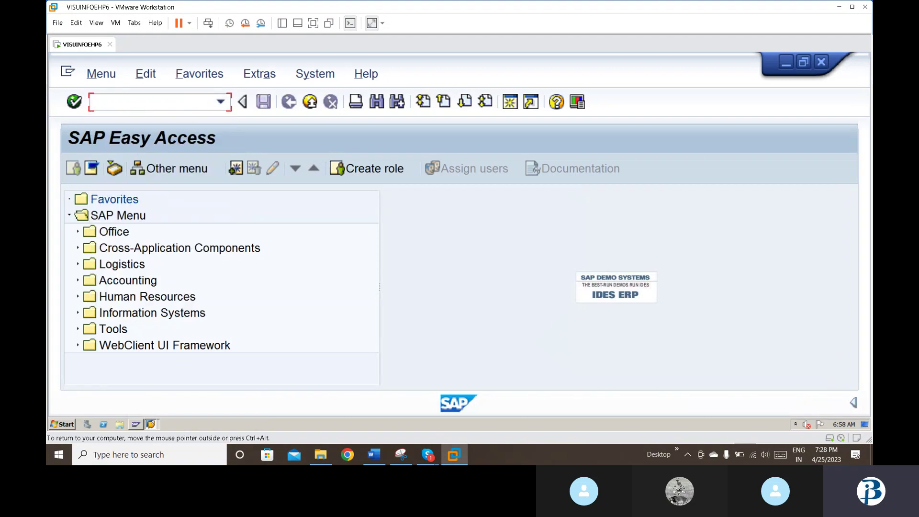
left_click(190, 125)
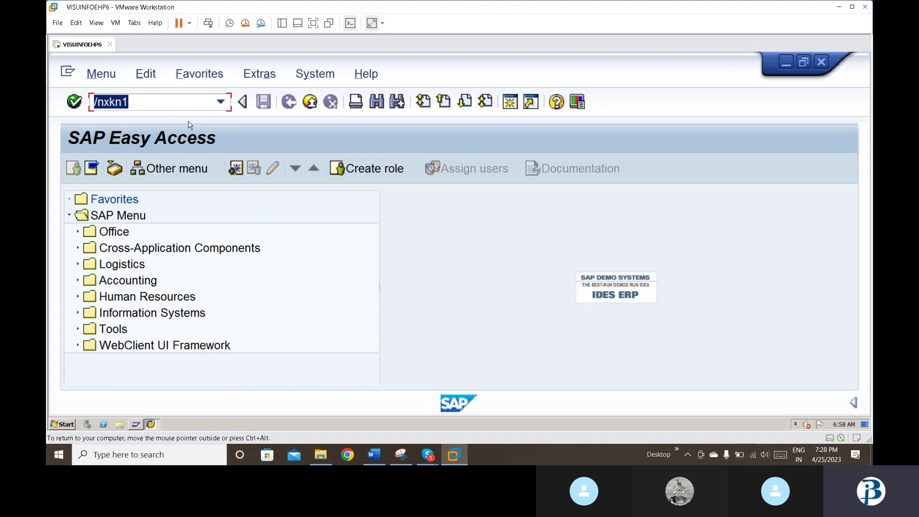
key("Return")
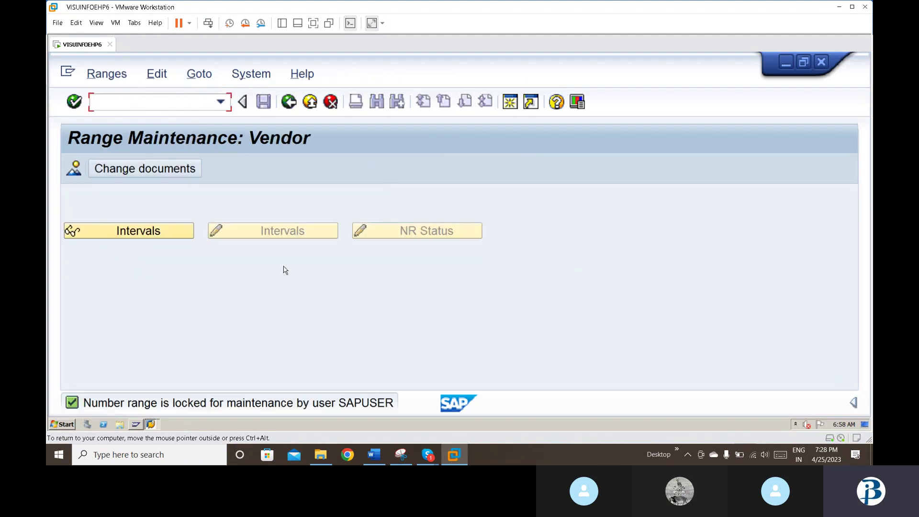
Step: Close the locking Maintain Intervals: Vendor window, rerun XKN1, and open the intervals for change
left_click(152, 424)
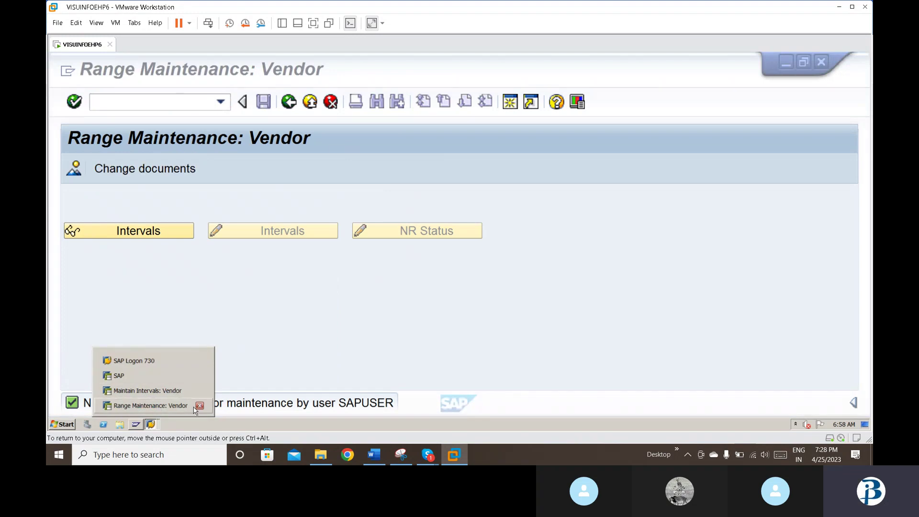
left_click(200, 390)
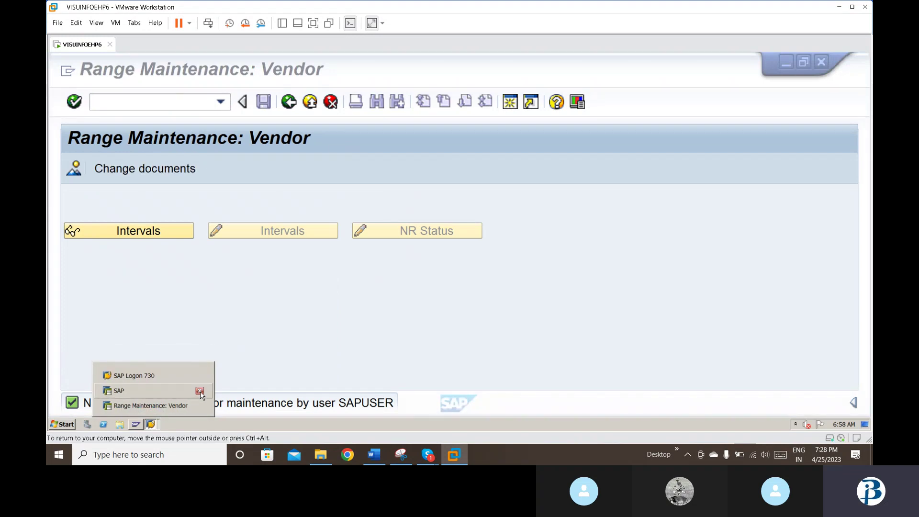
left_click(168, 406)
left_click(220, 101)
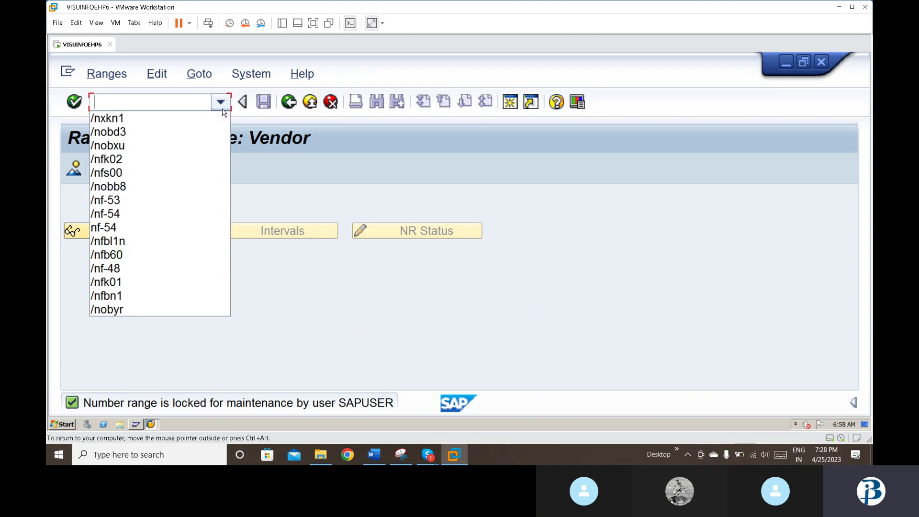
left_click(190, 120)
key("Return")
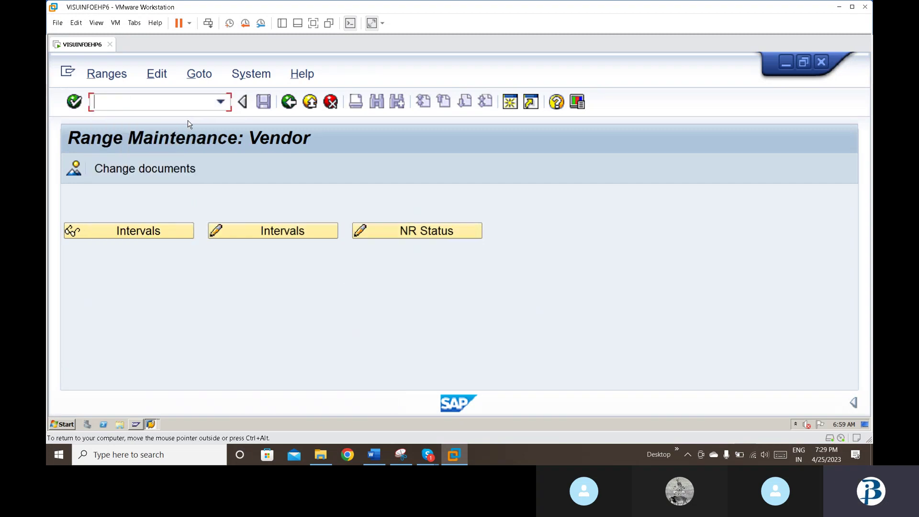
left_click(293, 233)
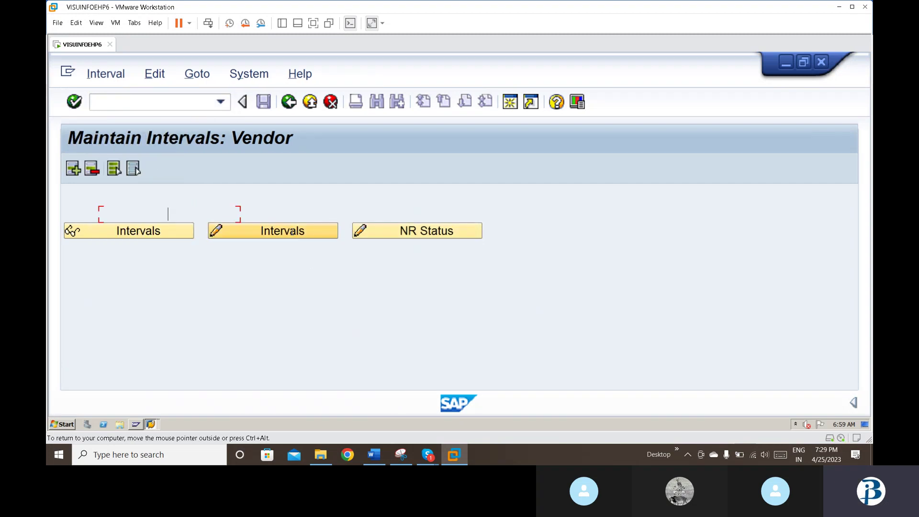
Step: Try adding vendor interval 05 from 100 to 200, which is rejected as overlapping
left_click(73, 169)
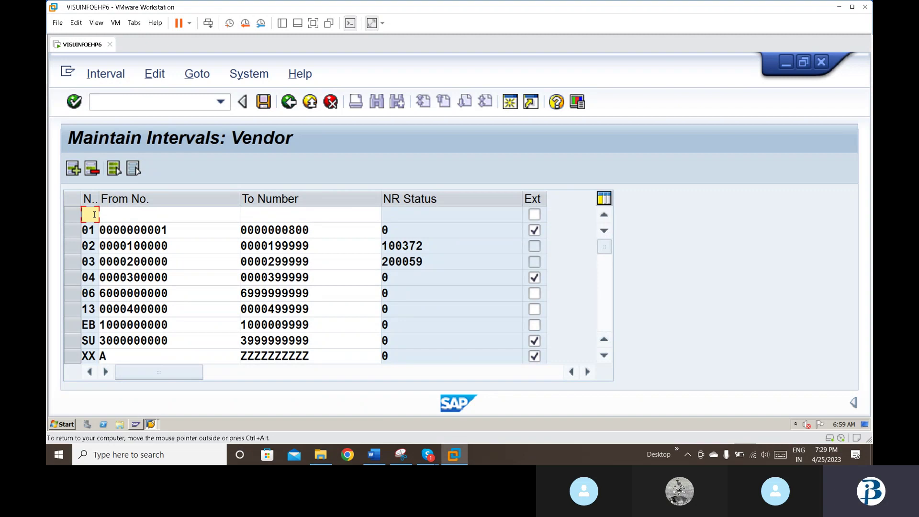
type("05")
key("Tab")
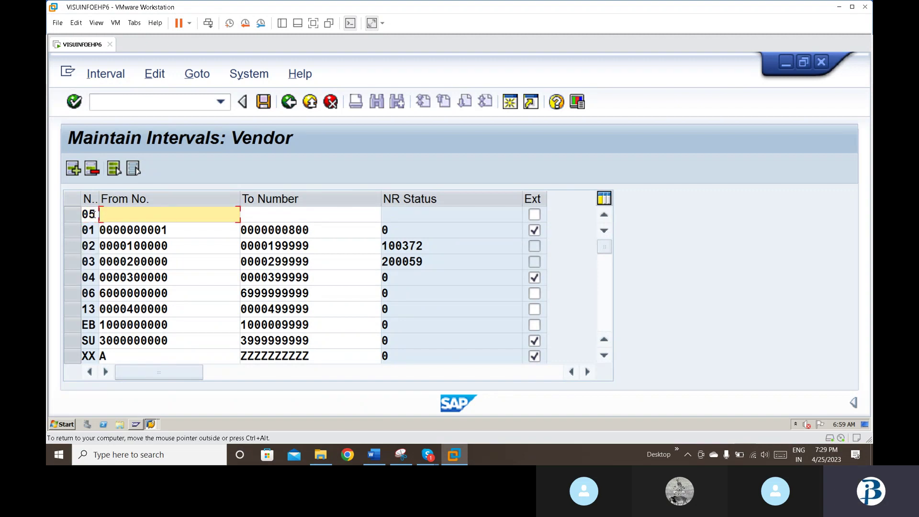
type("100")
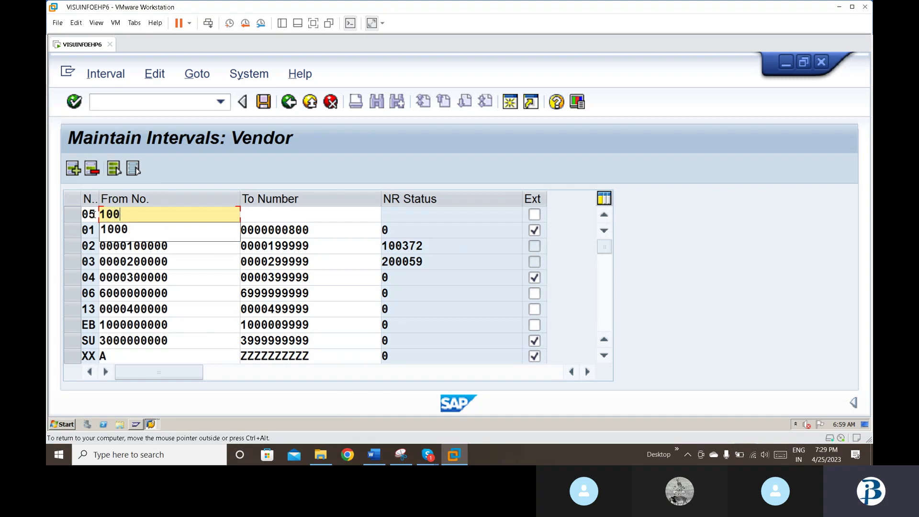
key("Tab")
type("200")
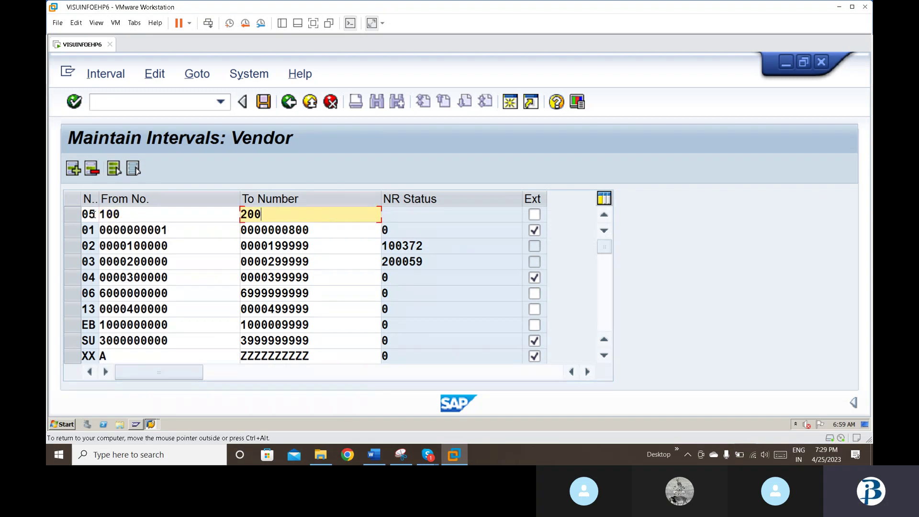
key("Return")
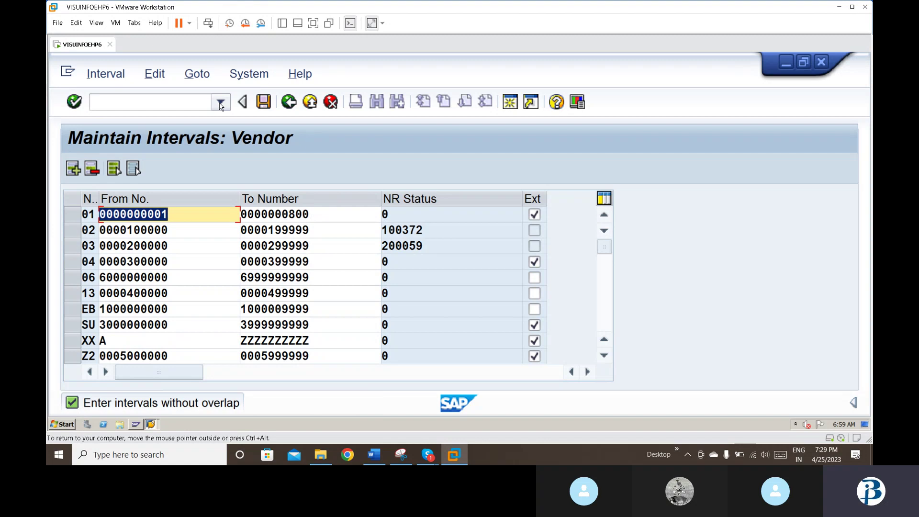
left_click(204, 221)
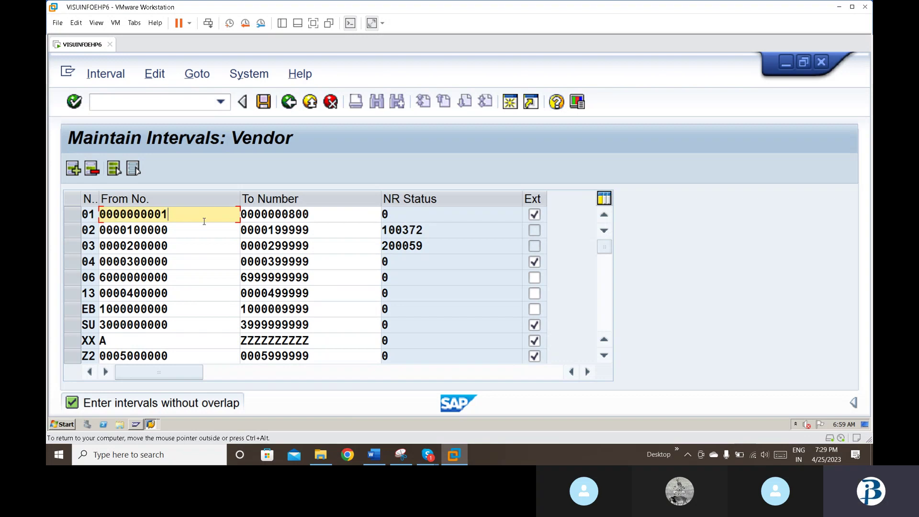
Step: Open the vendor account group number range assignments with /nOBAS
left_click(188, 103)
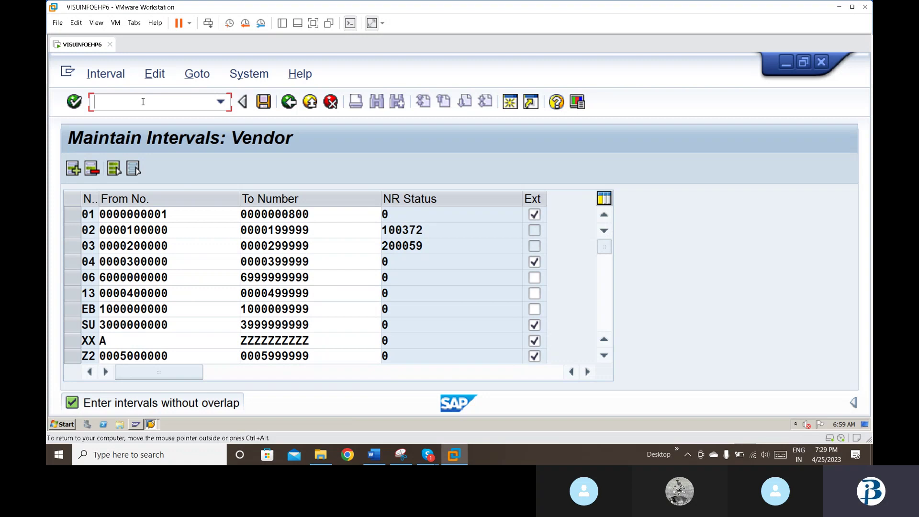
type("/nobas")
key("Return")
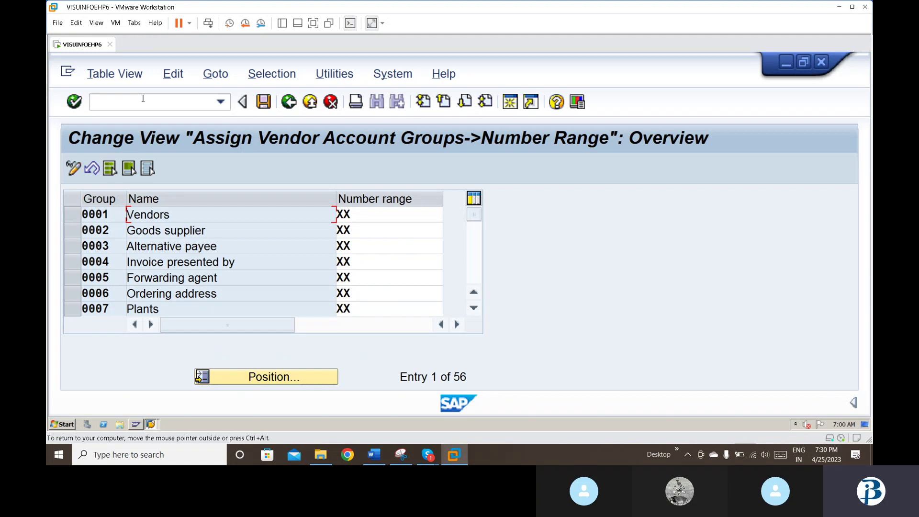
left_click(473, 309)
left_click(474, 308)
left_click(474, 312)
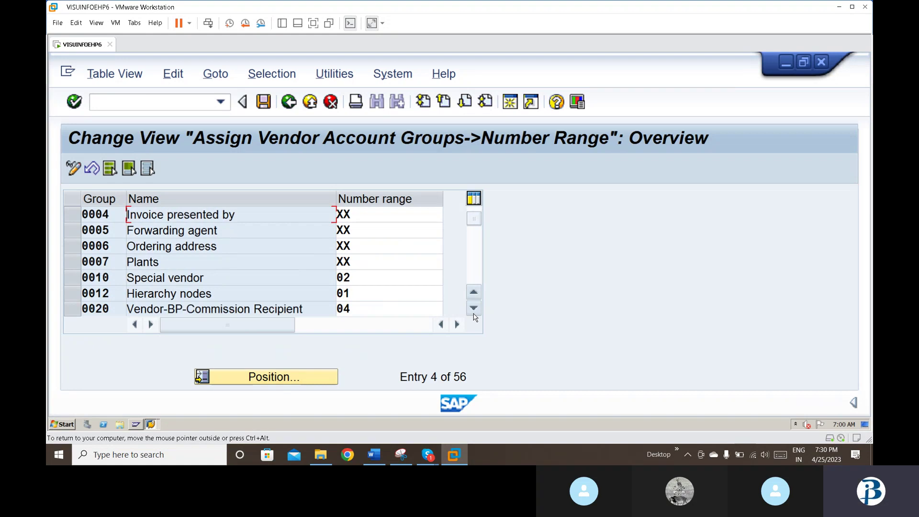
left_click(473, 311)
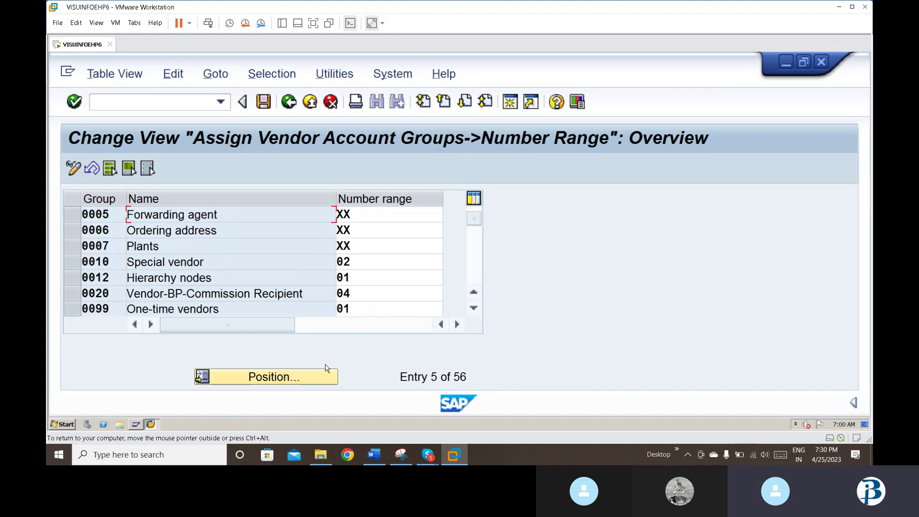
left_click(299, 379)
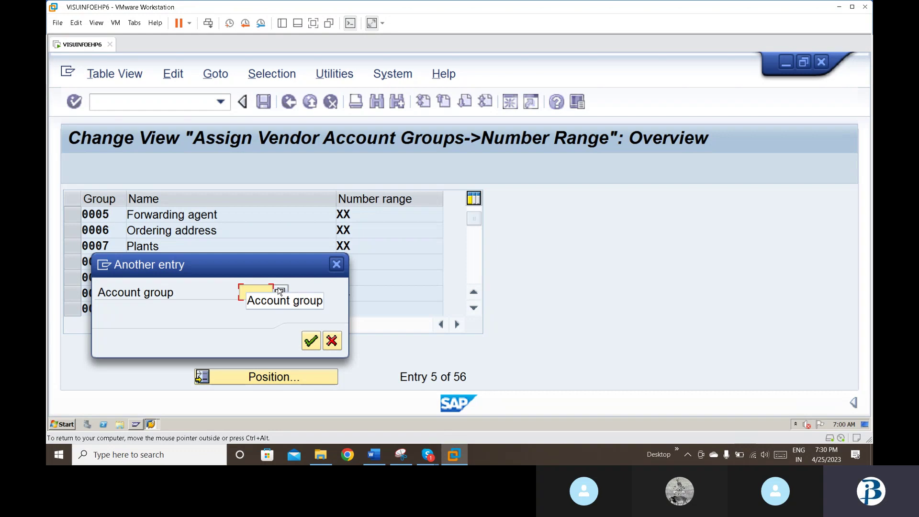
left_click(337, 263)
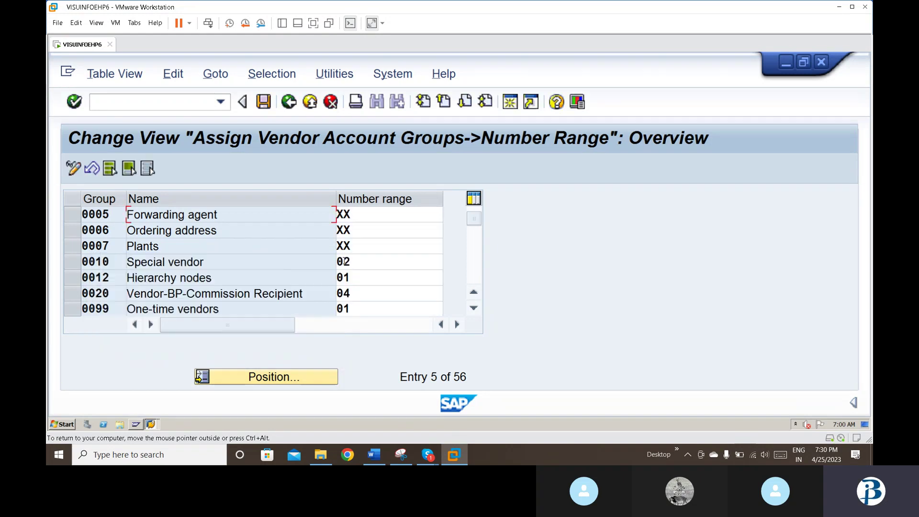
left_click(375, 454)
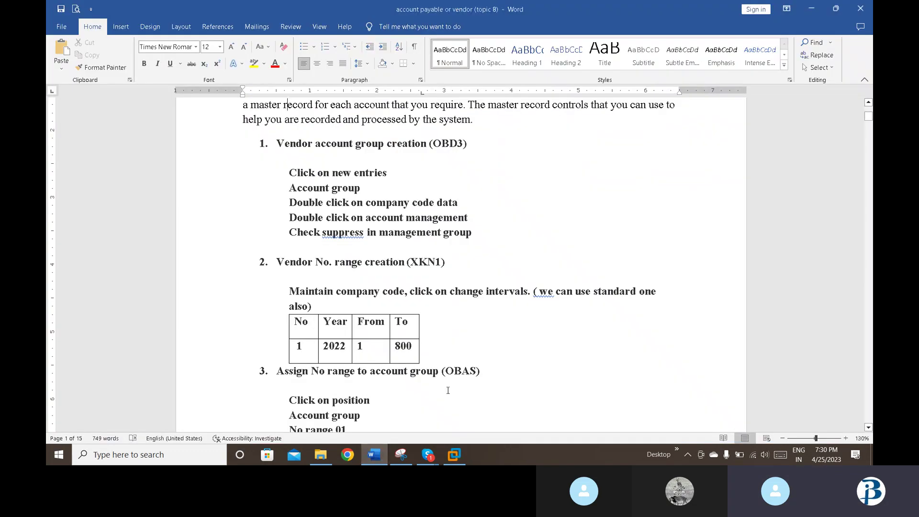
key("Down")
key("Down")
key("Down")
key("Down")
key("Down")
key("Down")
key("Down")
key("Down")
key("Down")
key("Down")
key("Down")
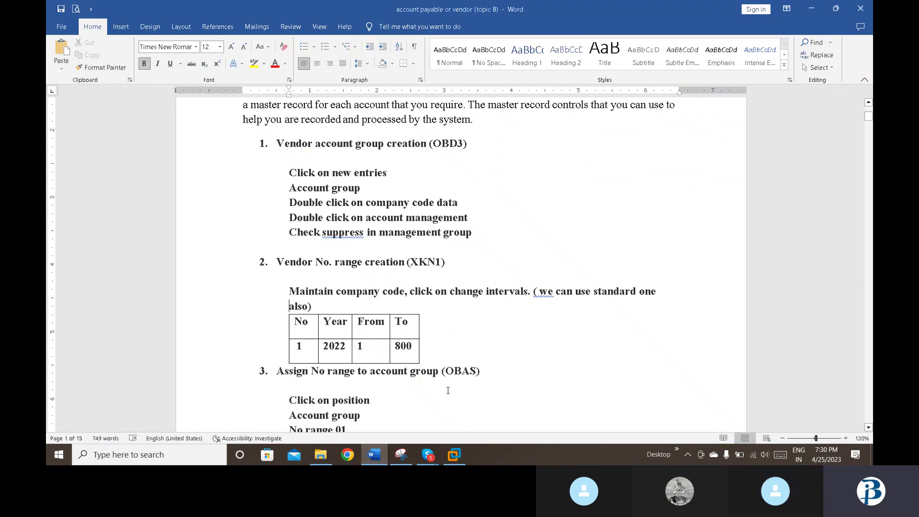
key("Down")
key("Down")
key("Down")
key("Down")
key("Down")
key("Down")
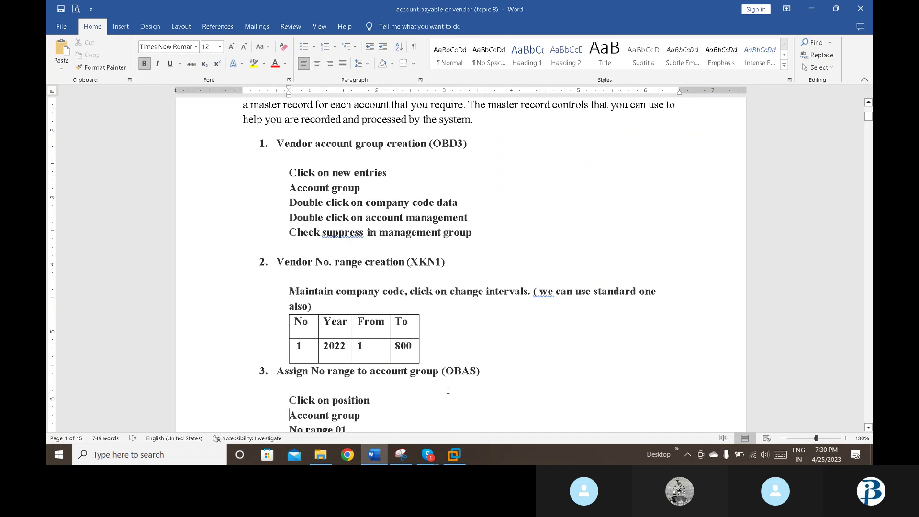
key("Down")
key("Down")
key("Down")
key("Down")
key("Down")
key("Down")
key("Down")
key("Down")
key("Down")
key("Down")
key("Down")
key("Down")
key("Down")
scroll(447, 390, "up", 3)
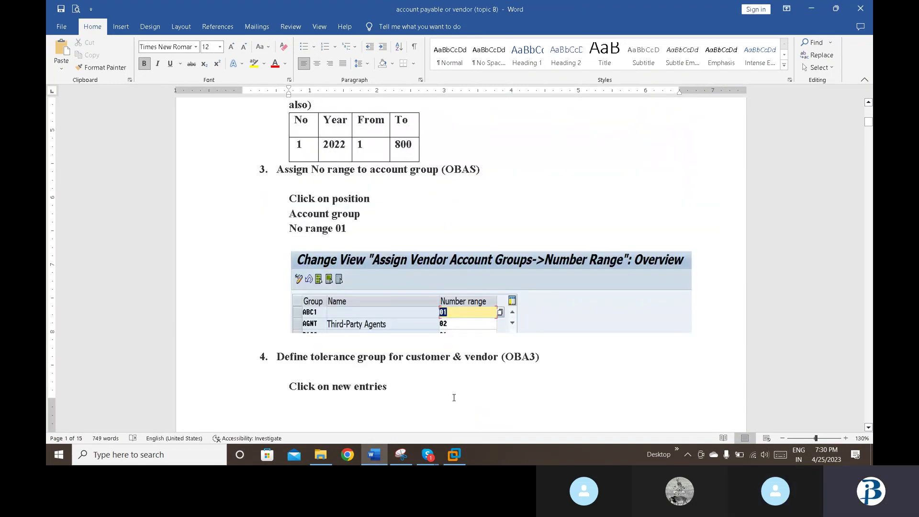
left_click(420, 458)
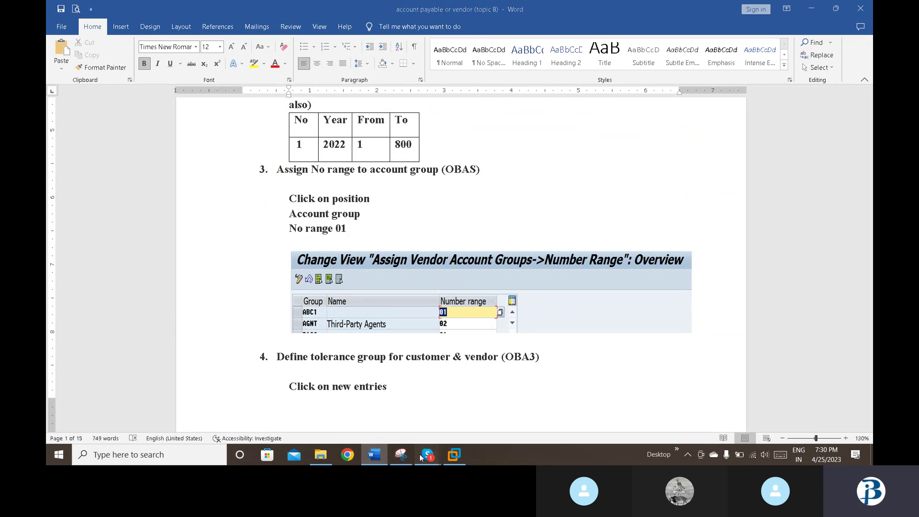
left_click(454, 454)
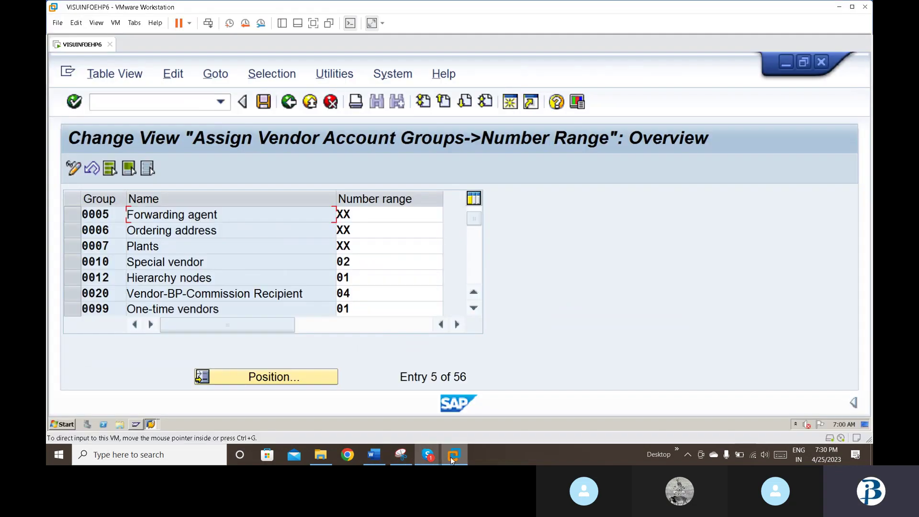
Step: Position on account group BDP2, assign it number range 01, and save with the customizing request
left_click(289, 373)
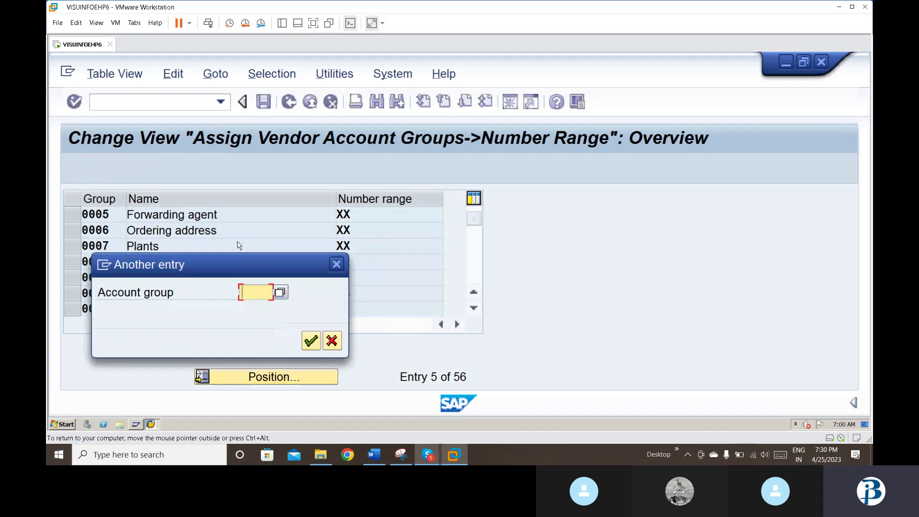
type("bdp")
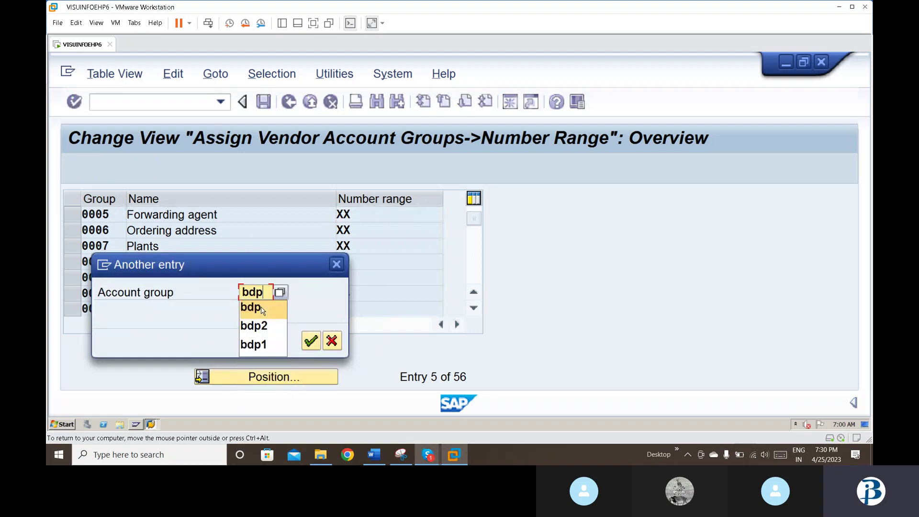
key("Down")
key("Down")
key("Up")
key("Return")
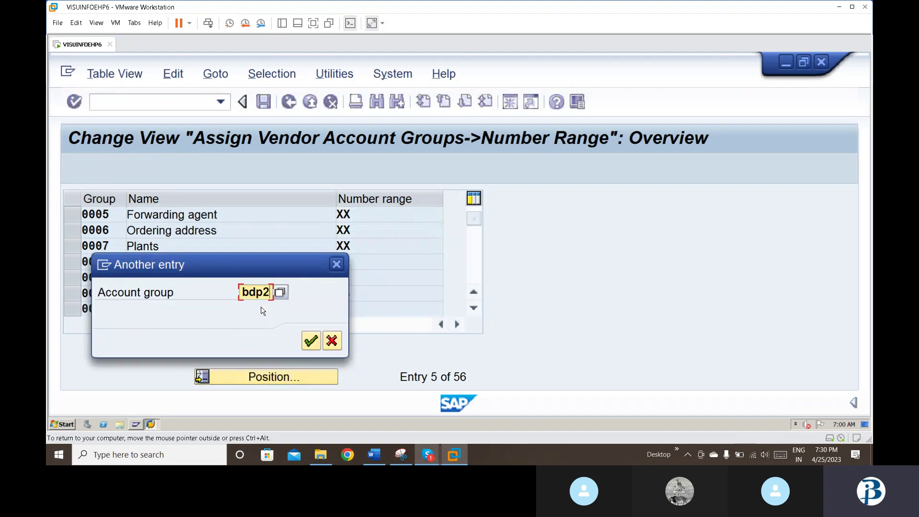
key("Return")
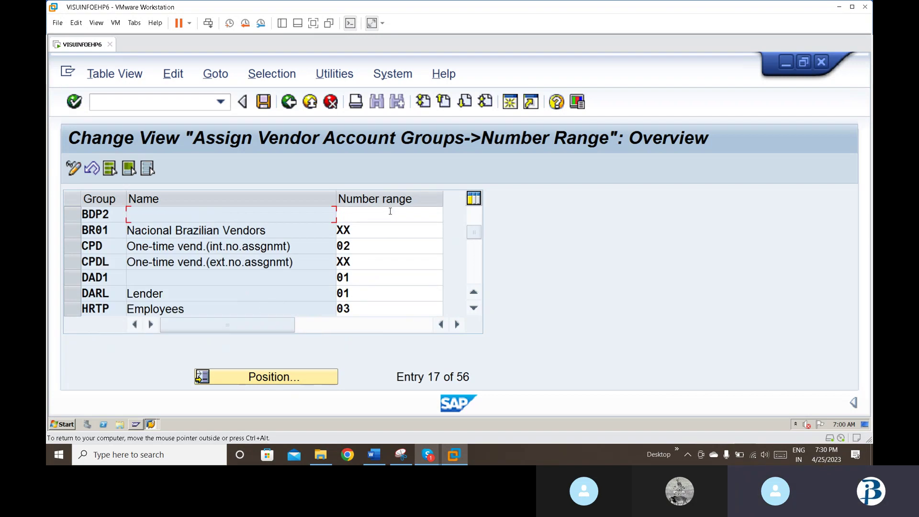
left_click(389, 211)
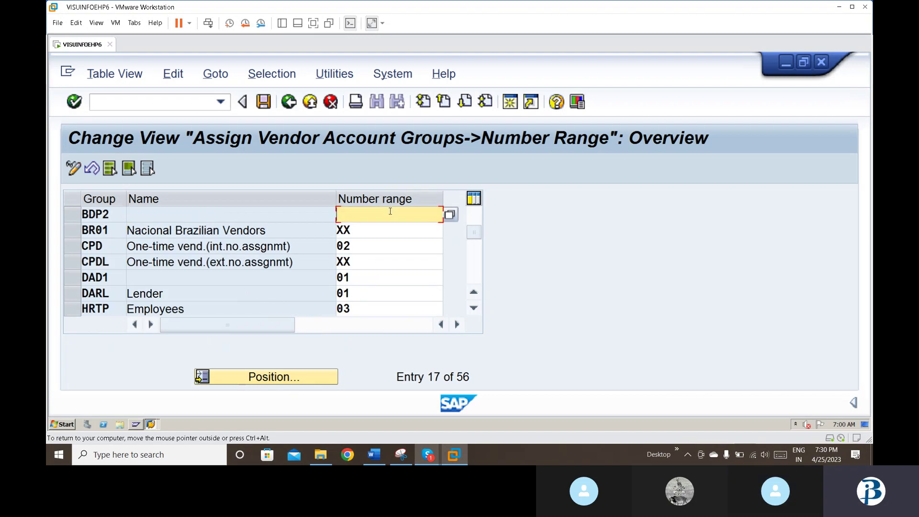
left_click(450, 215)
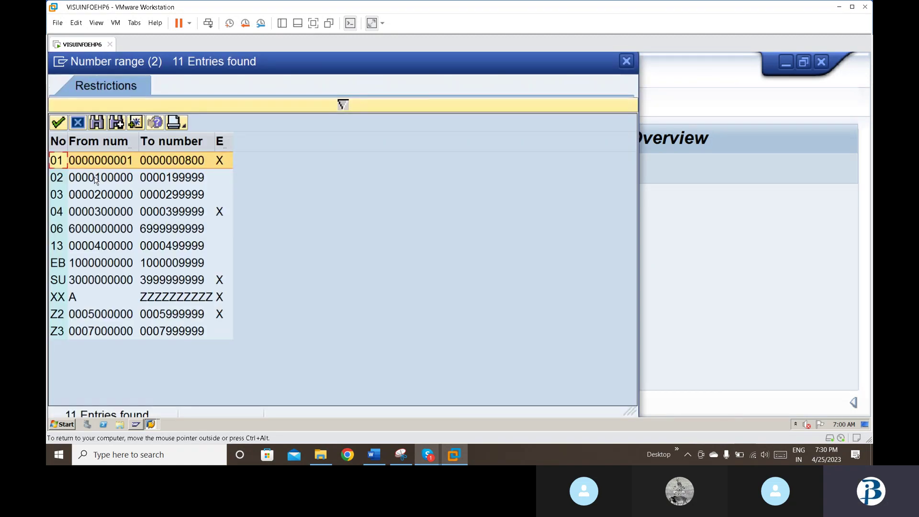
double_click(101, 161)
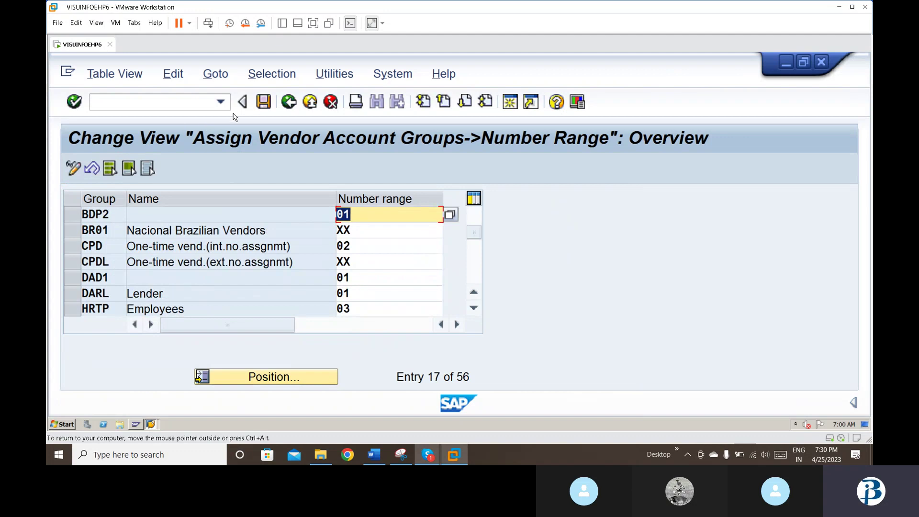
left_click(262, 102)
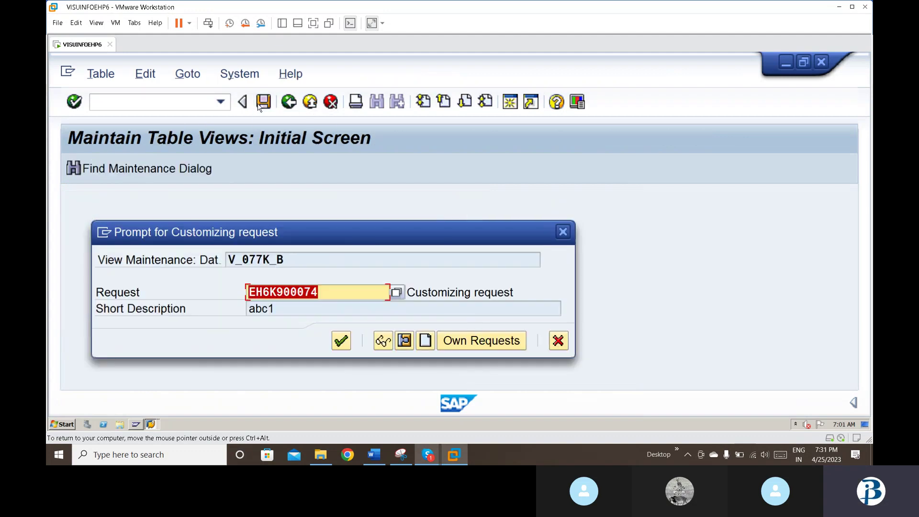
left_click(341, 340)
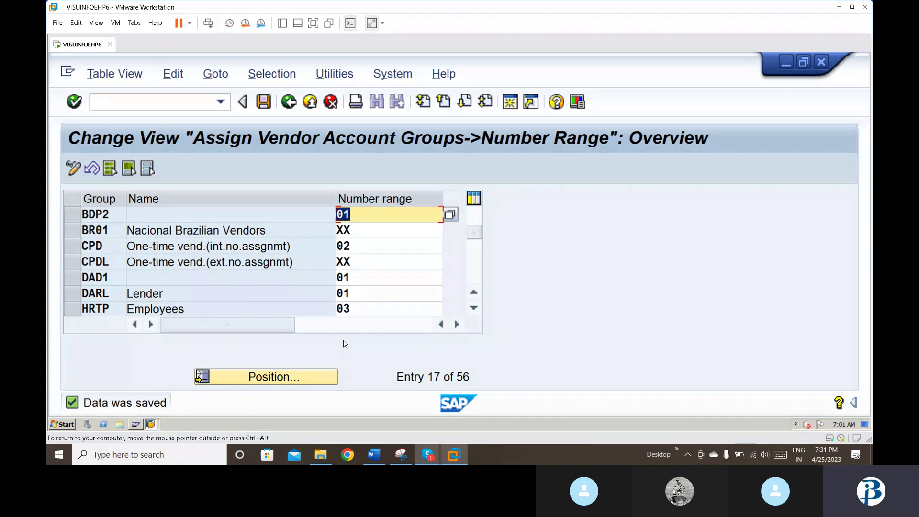
Step: Open the customer and vendor tolerance settings with /nOBA3
left_click(161, 103)
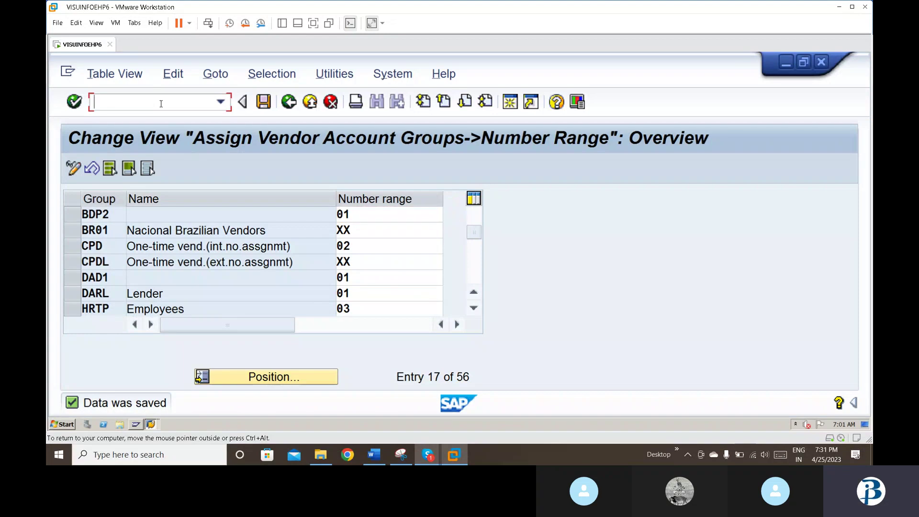
type("/noba3")
key("Return")
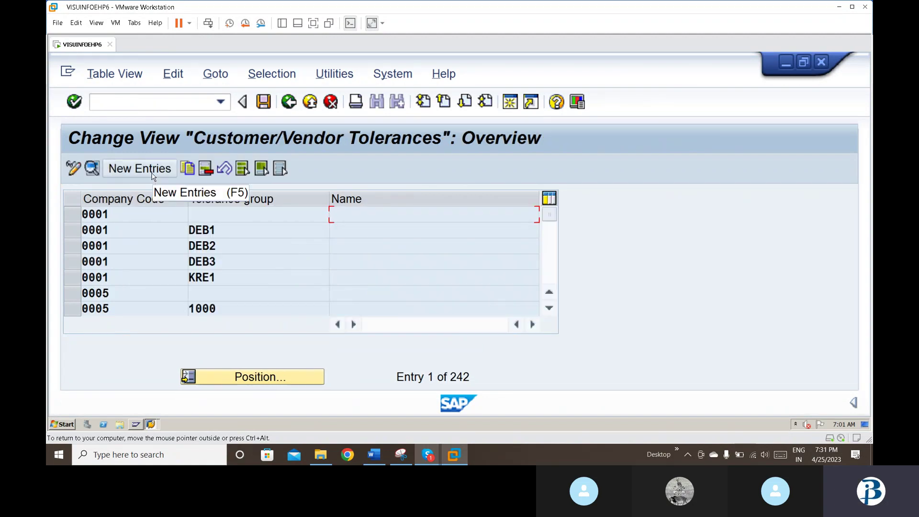
Step: Add a tolerance group for company code BDP2 described 'tolerance group bdp2' and save it
left_click(145, 172)
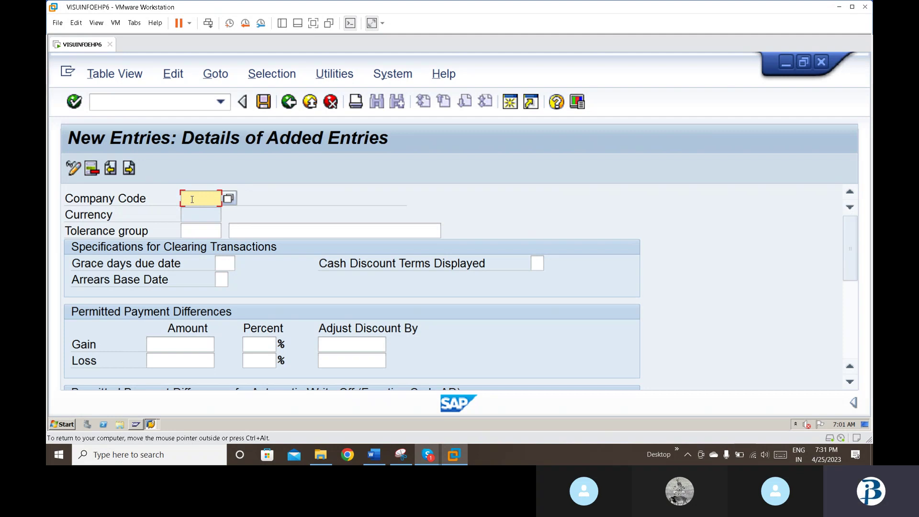
type("bdp2")
key("Tab")
key("Tab")
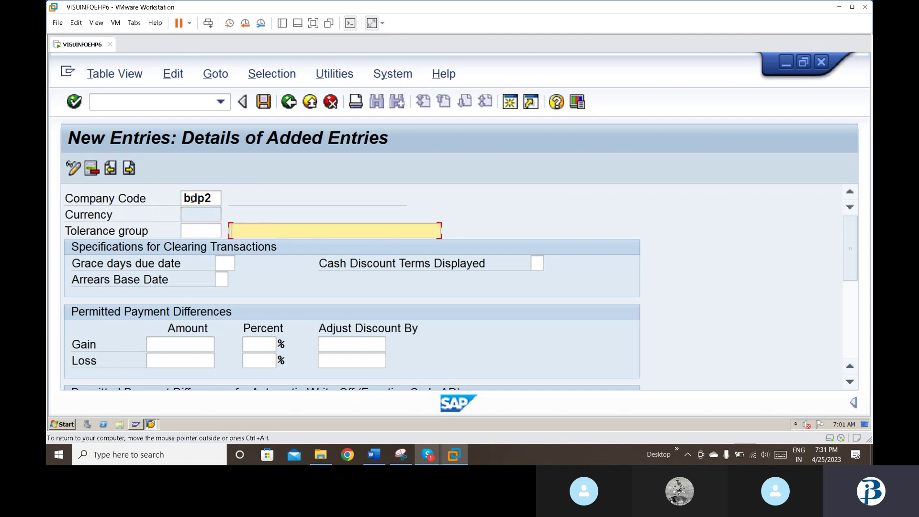
type("t")
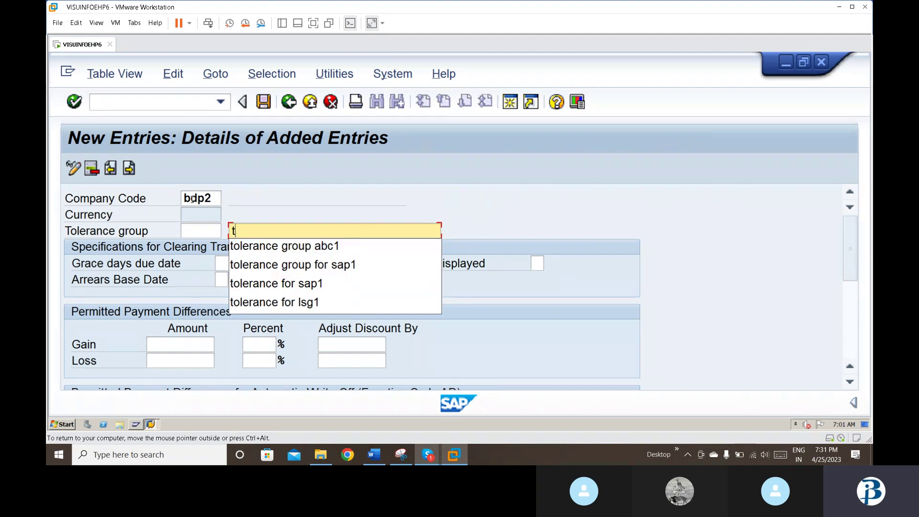
type("olerance group a")
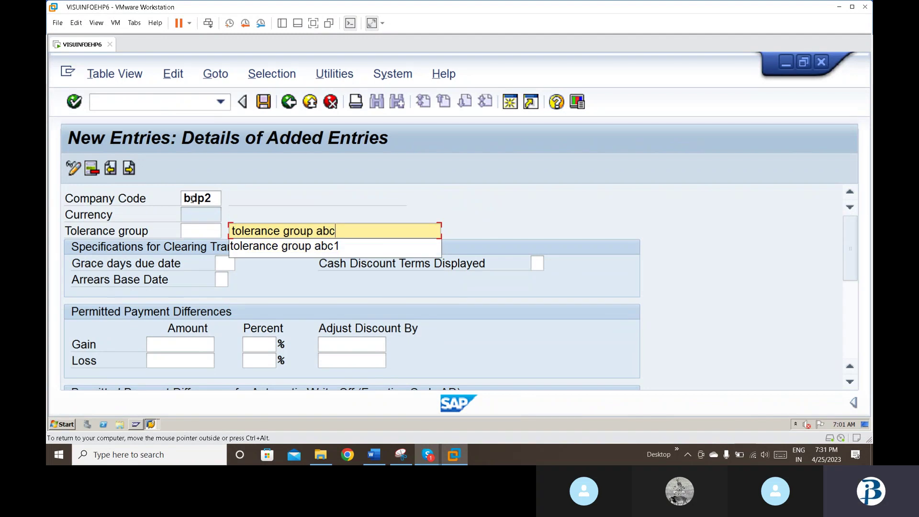
key("BackSpace")
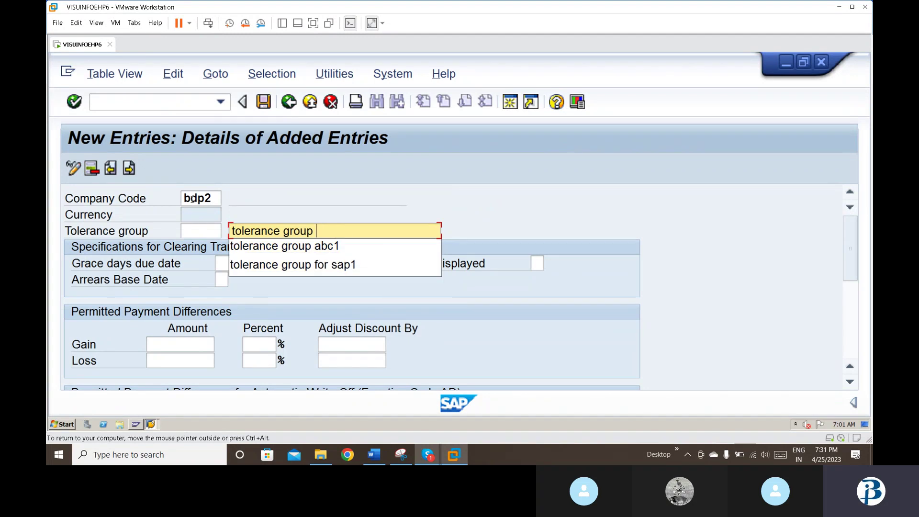
type("bdp")
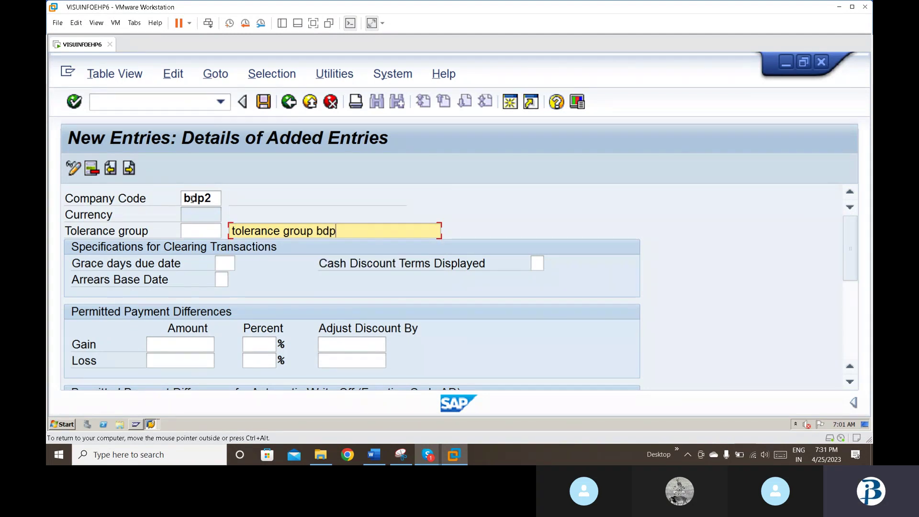
type("2")
left_click(192, 199)
key("Return")
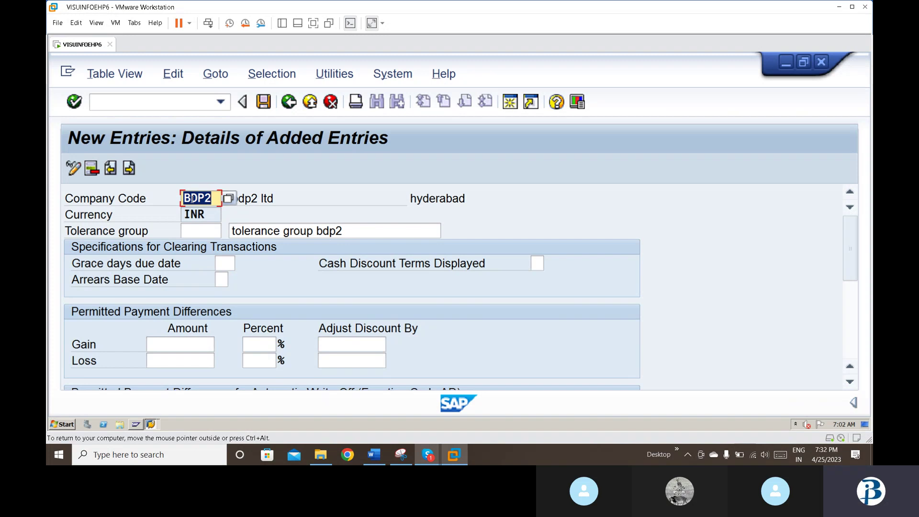
left_click(262, 101)
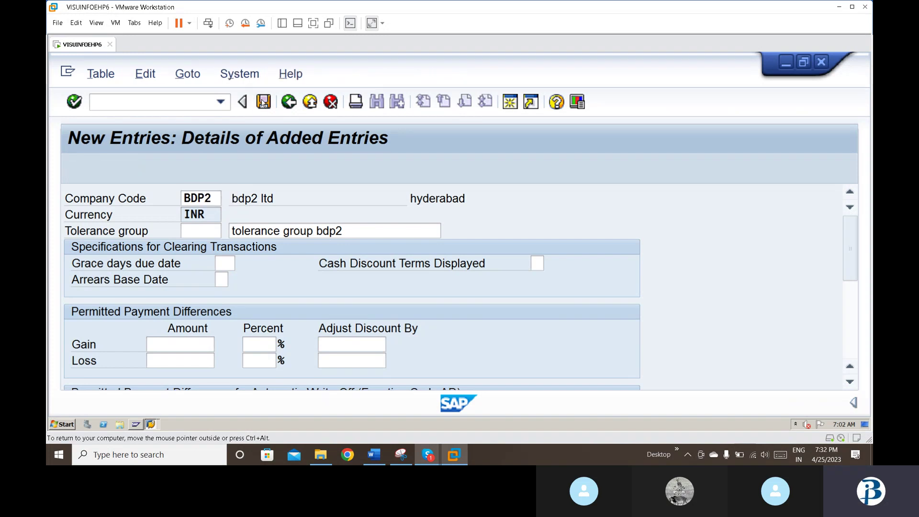
left_click(340, 340)
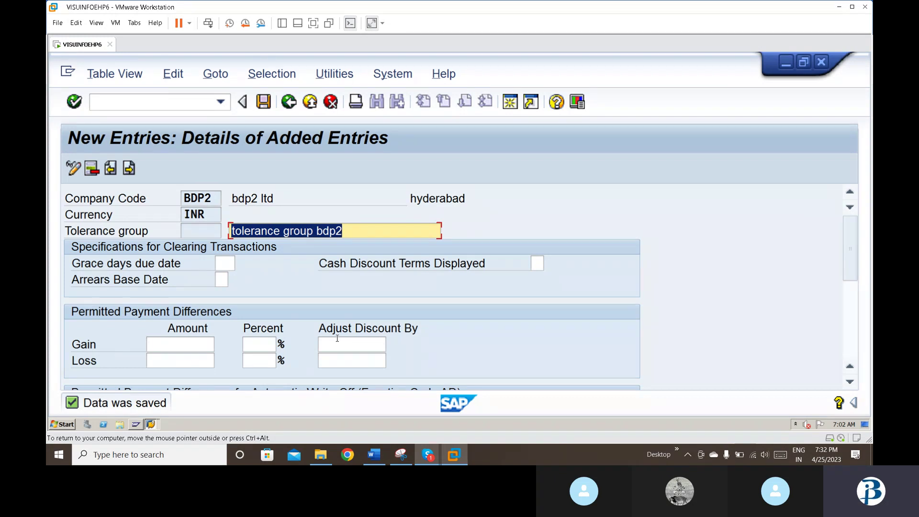
Step: Open FS00 with /nfs00 and switch the company code from ABC1 to bdp2 for account 400005
left_click(190, 106)
type("/n")
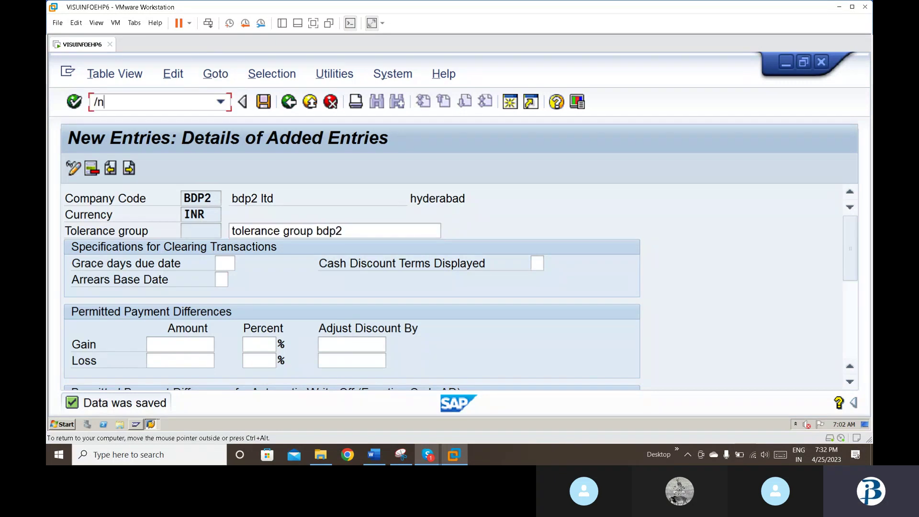
type("fs00")
key("Return")
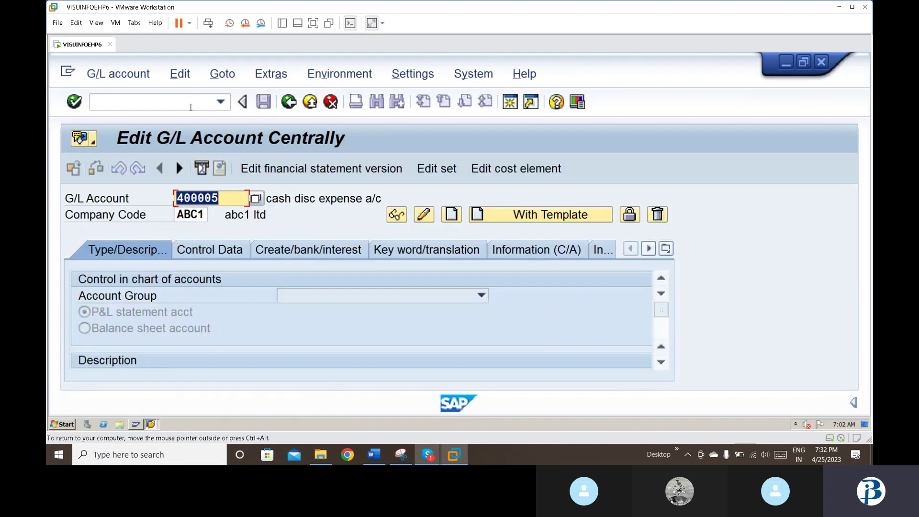
left_click(201, 214)
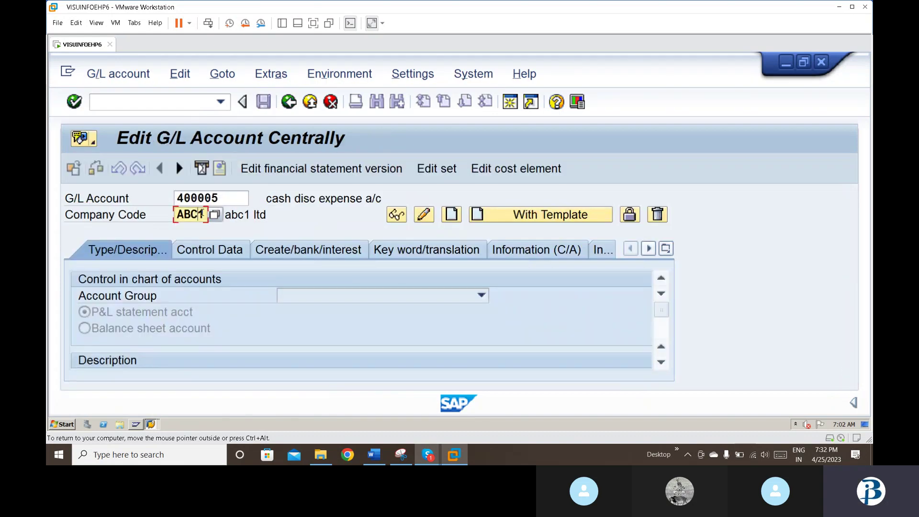
key("BackSpace")
key("BackSpace")
key("BackSpace")
key("BackSpace")
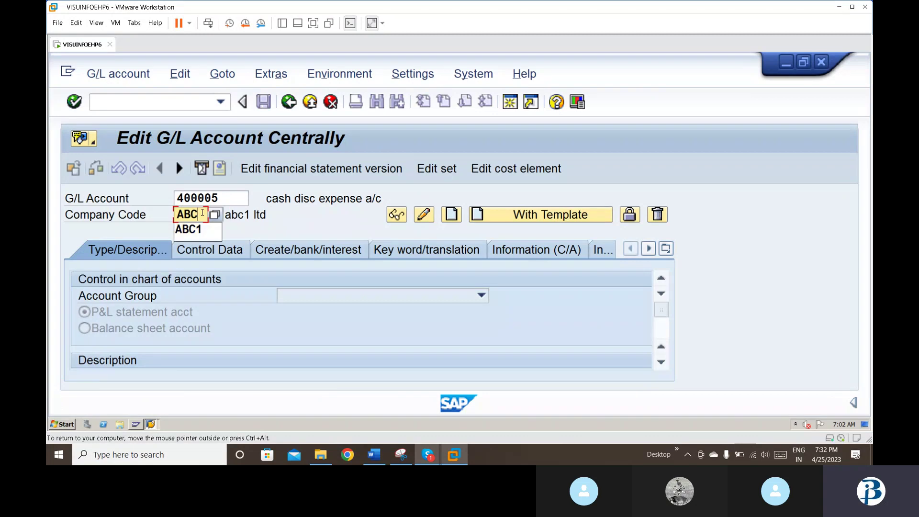
key("Down")
key("Down")
key("Return")
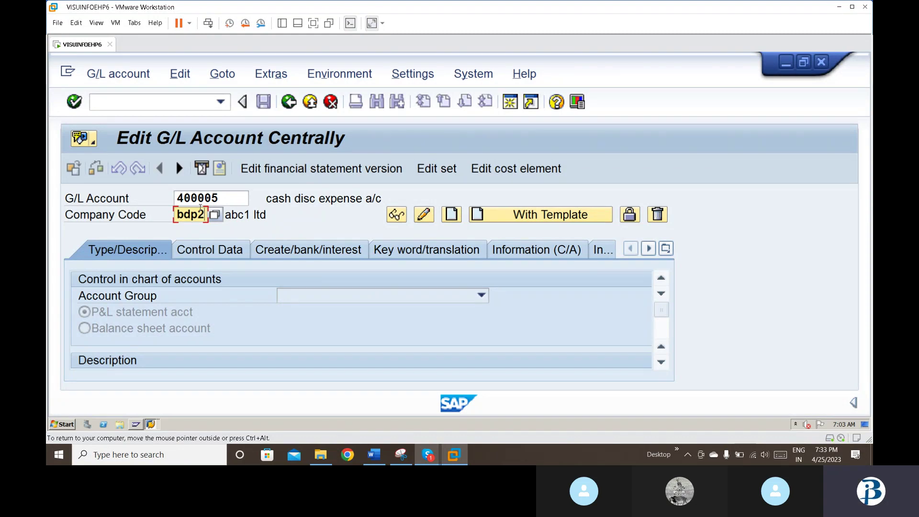
Step: Re-enter account 400005 for BDP2 and dismiss the account-not-found message
left_click(232, 203)
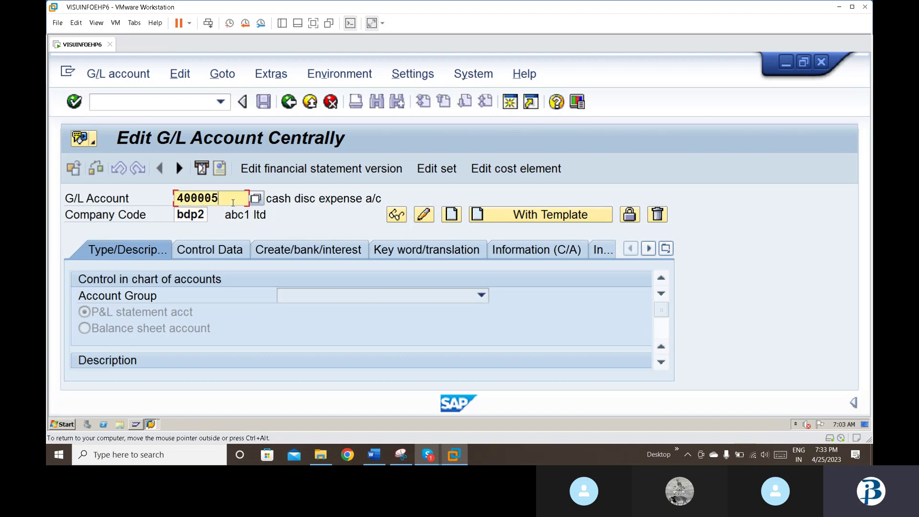
key("BackSpace")
key("BackSpace")
key("BackSpace")
key("BackSpace")
key("BackSpace")
key("BackSpace")
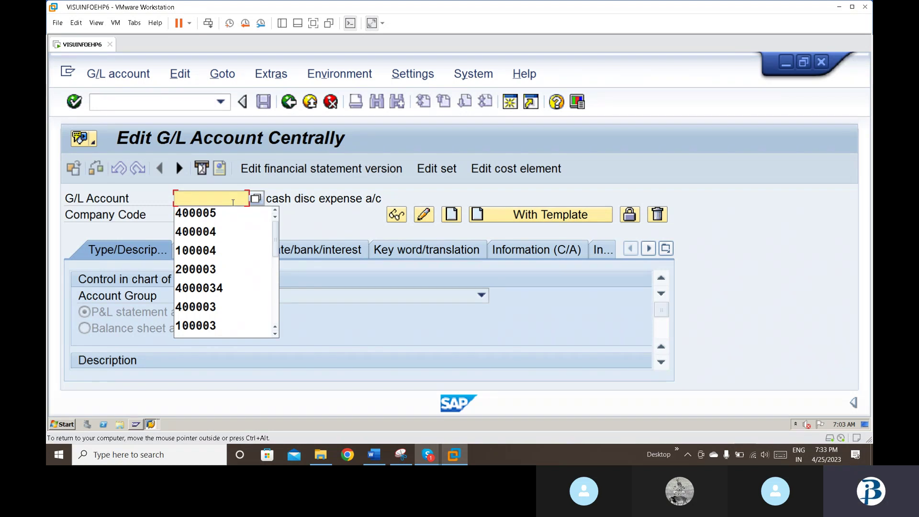
type("1")
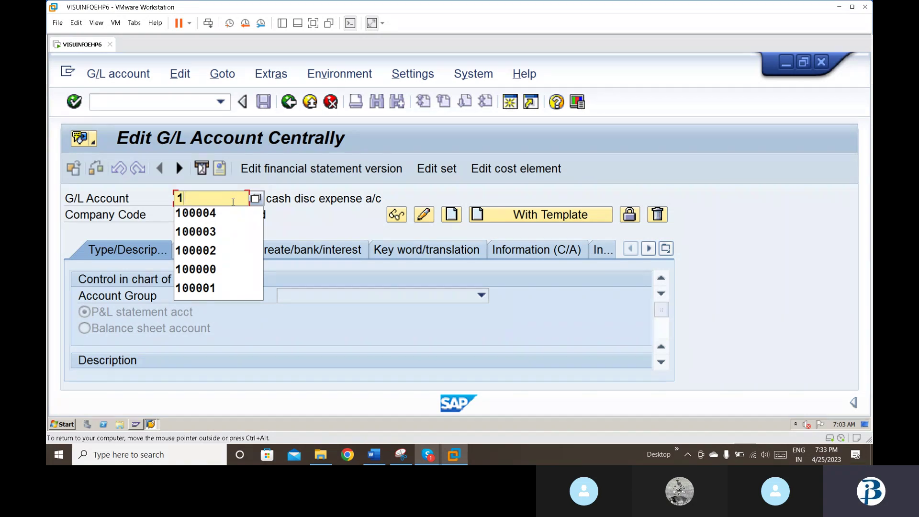
left_click(257, 199)
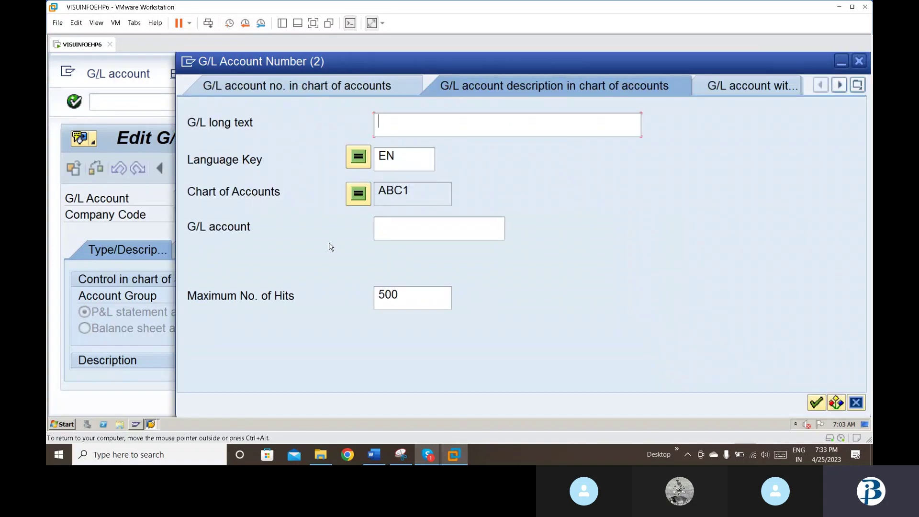
left_click(359, 195)
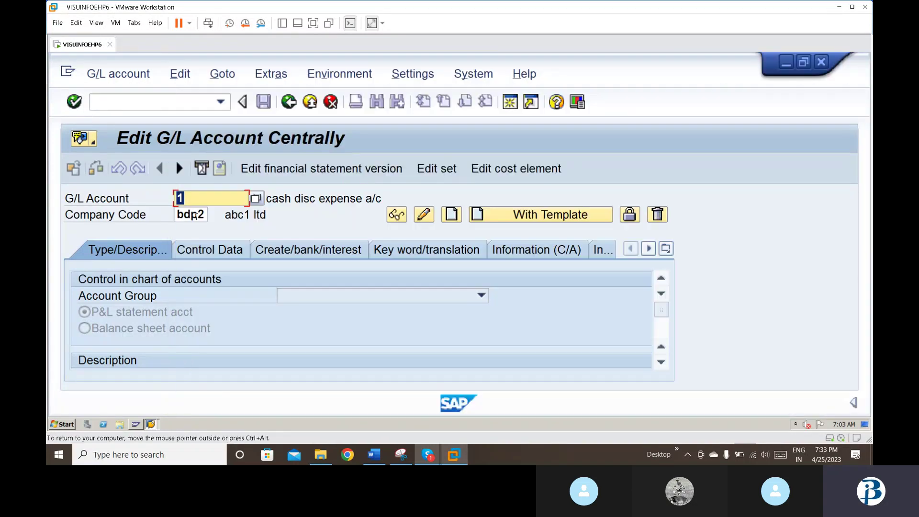
left_click(204, 204)
key("BackSpace")
key("Down")
key("Down")
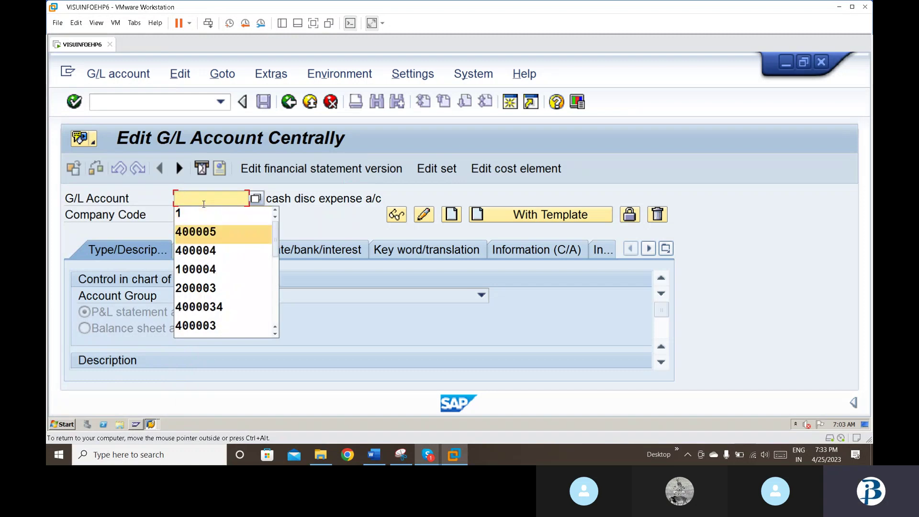
key("Return")
key("Return")
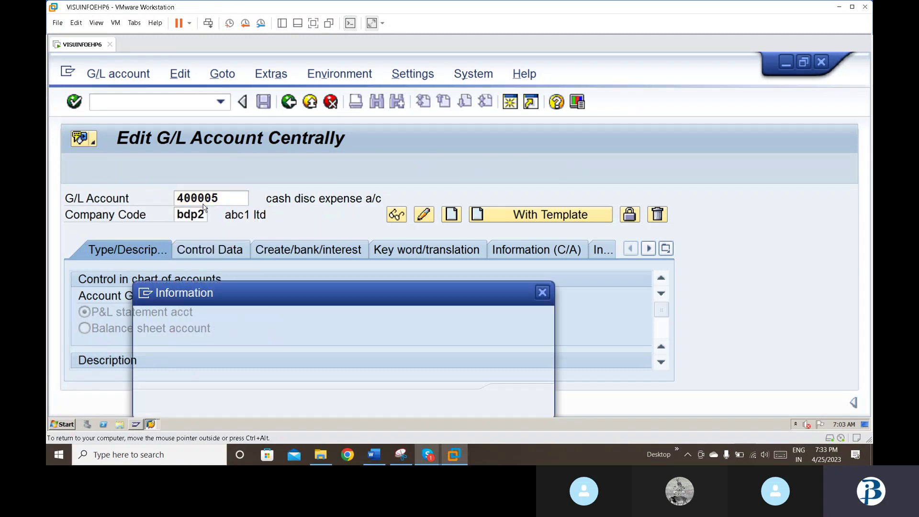
left_click(509, 398)
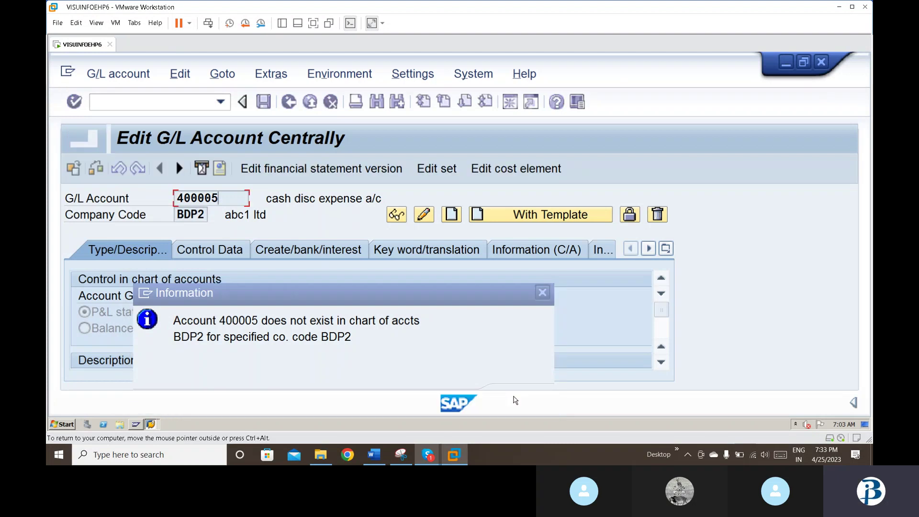
Step: List the 14 accounts in chart BDP2, then try creating account 100003, which already exists
left_click(256, 198)
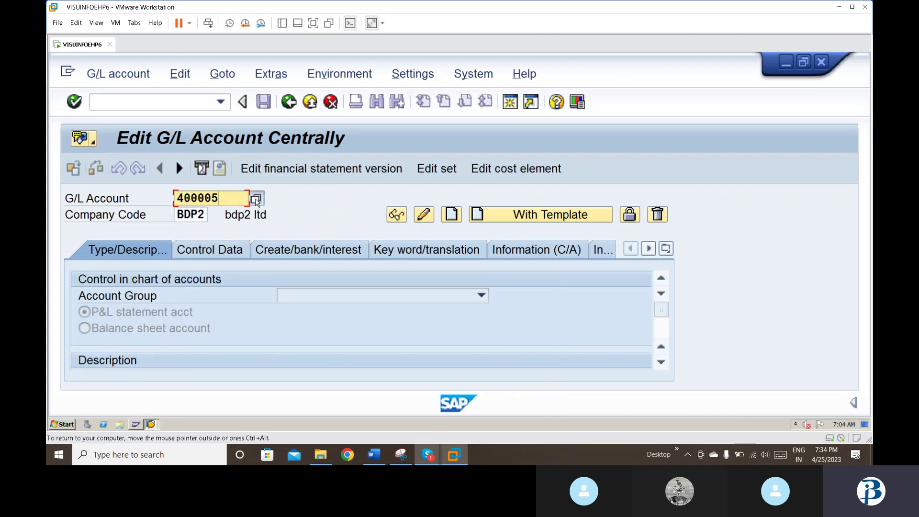
key("Return")
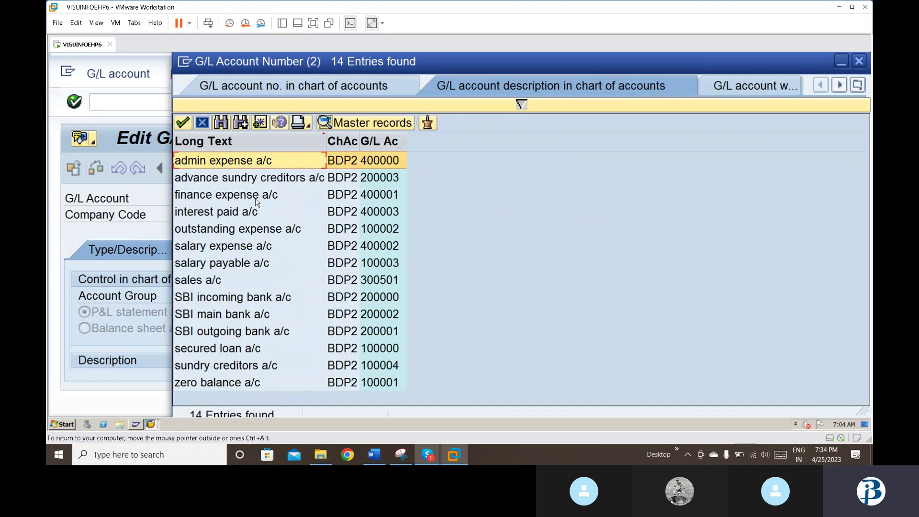
key("Escape")
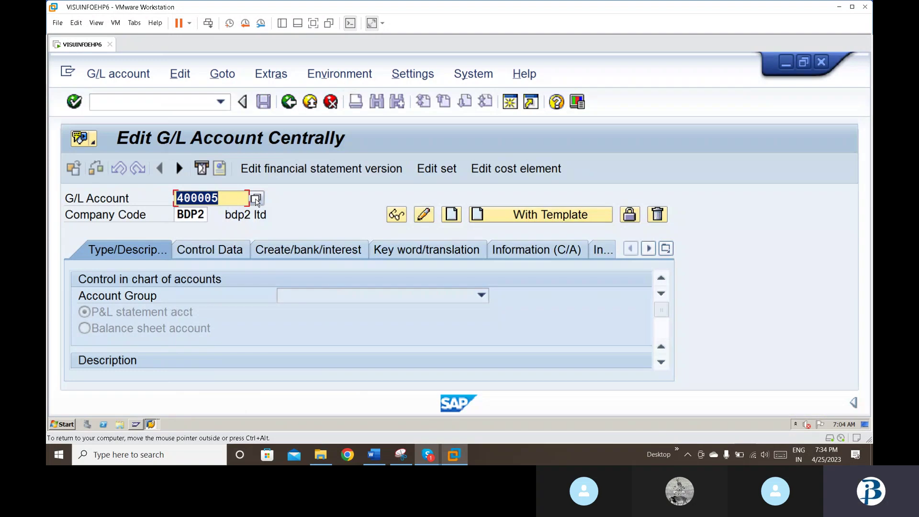
key("BackSpace")
type("1")
key("Down")
key("Down")
key("Down")
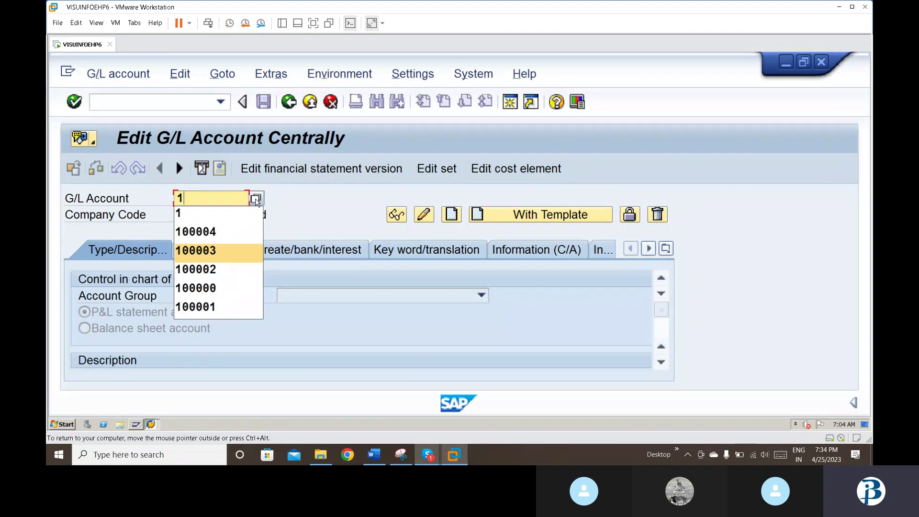
key("Return")
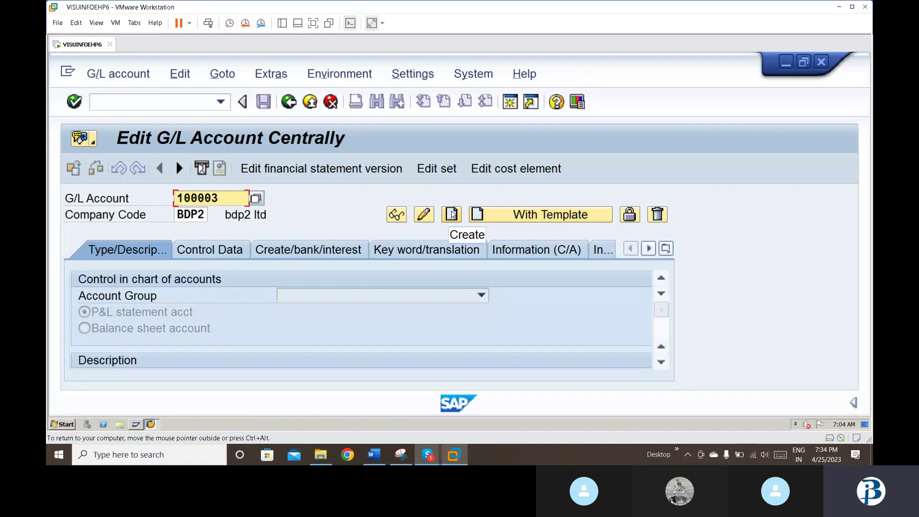
left_click(452, 214)
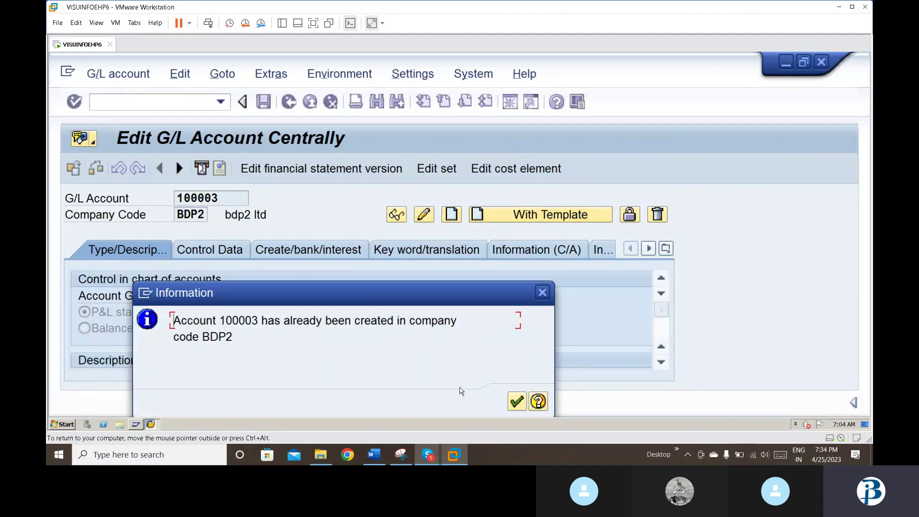
key("Return")
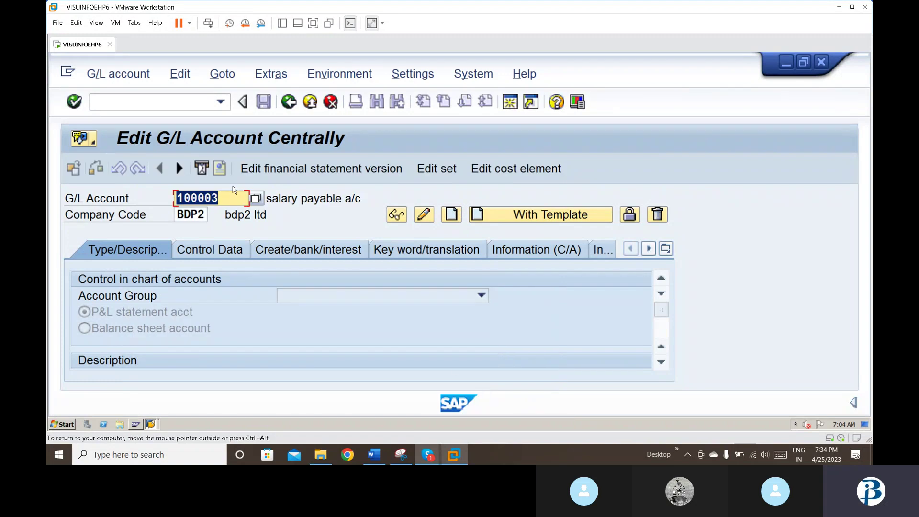
Step: Load account 100004 sundry creditors, confirm it already exists in BDP2, and clear the field
left_click(232, 199)
key("BackSpace")
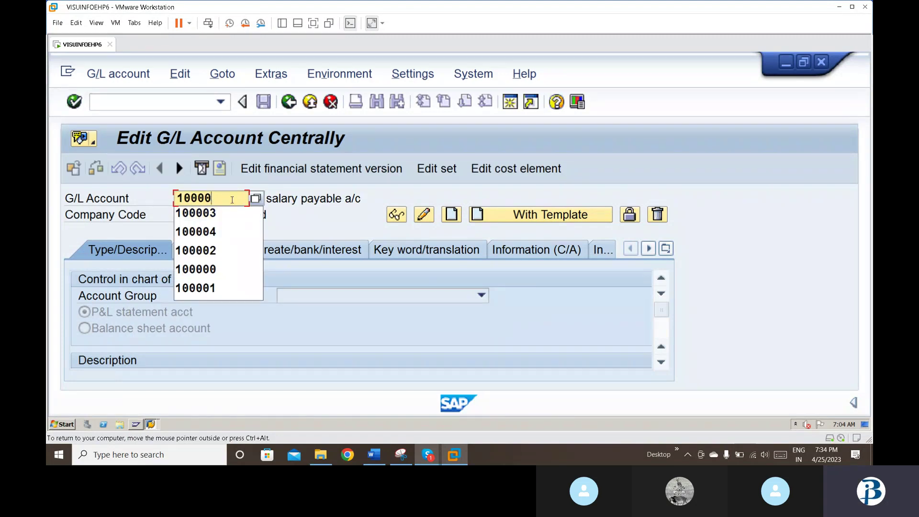
type("4")
key("Return")
key("Return")
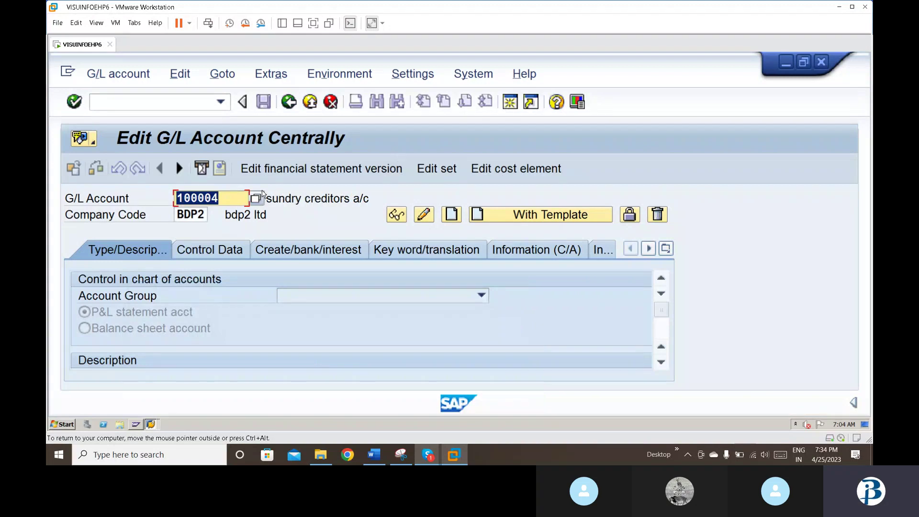
key("Return")
key("Return")
key("Return")
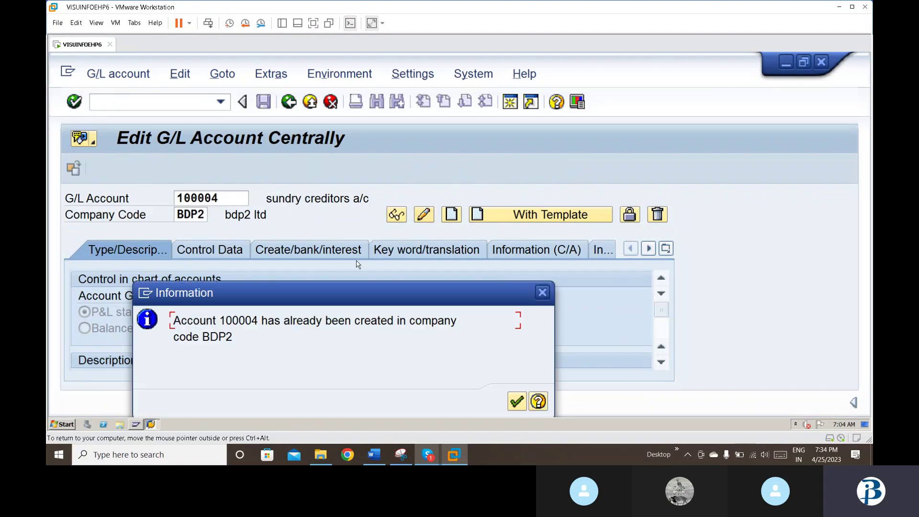
left_click(516, 402)
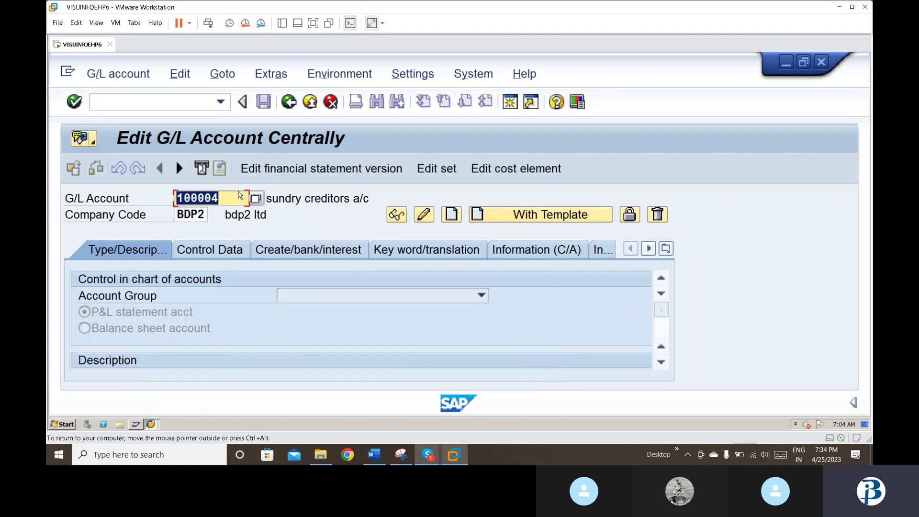
key("BackSpace")
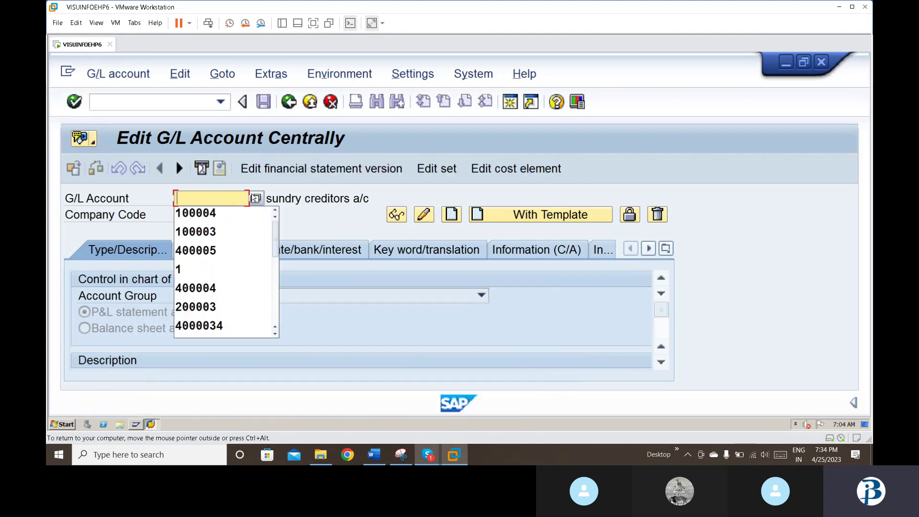
Step: Pick 'advance sundry creditors a/c' (200003) from the account search and open it in change mode
left_click(254, 197)
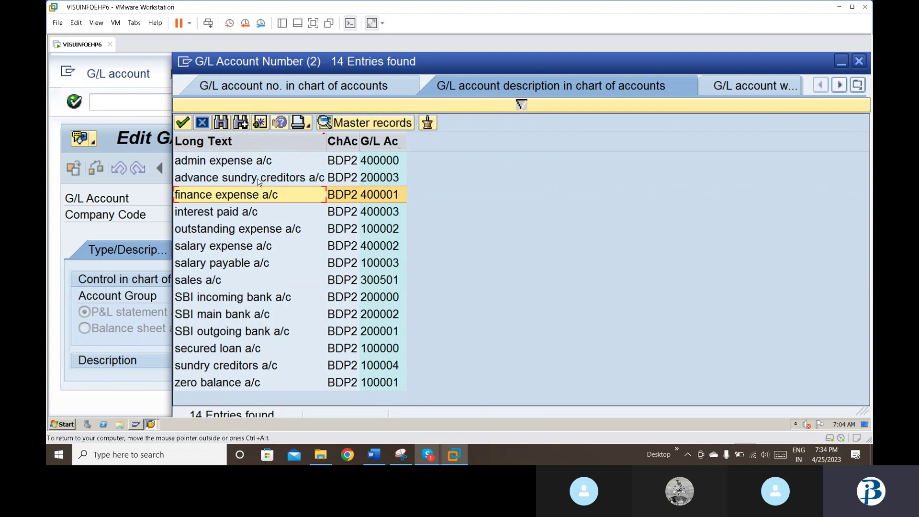
left_click(259, 182)
double_click(257, 180)
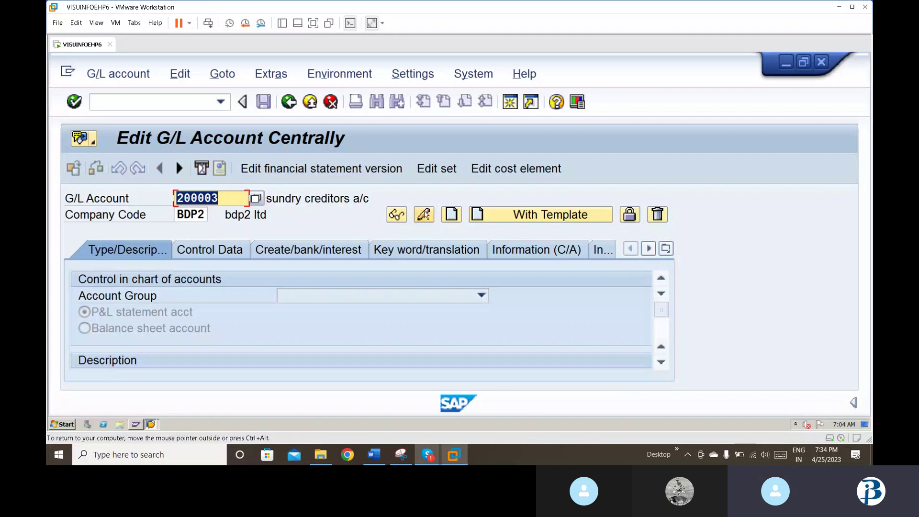
left_click(424, 215)
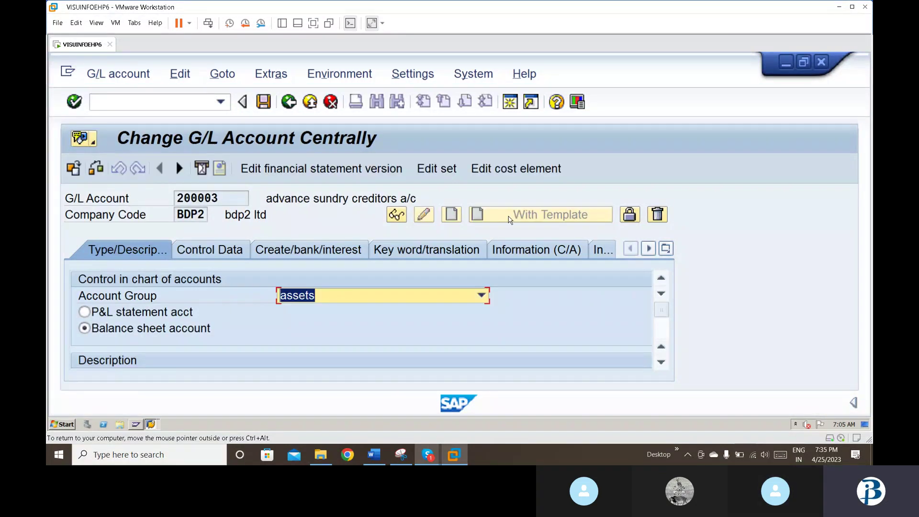
left_click(661, 363)
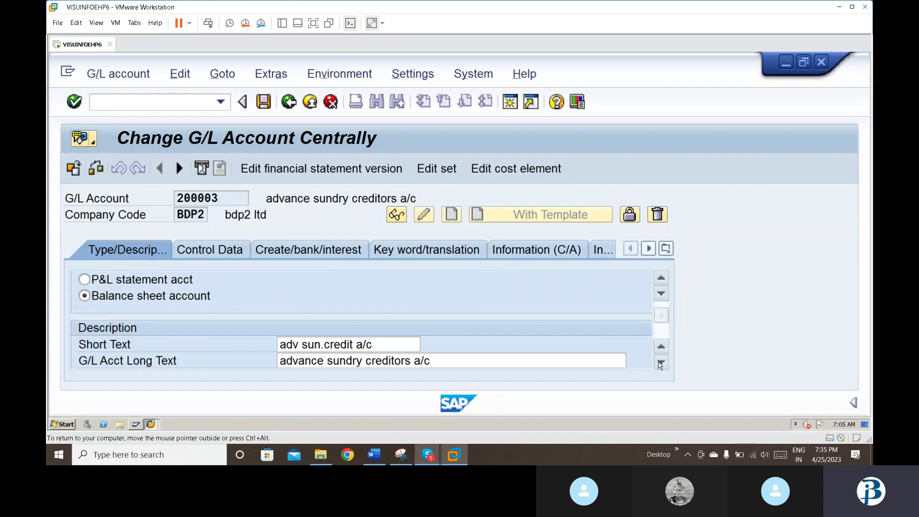
left_click(660, 363)
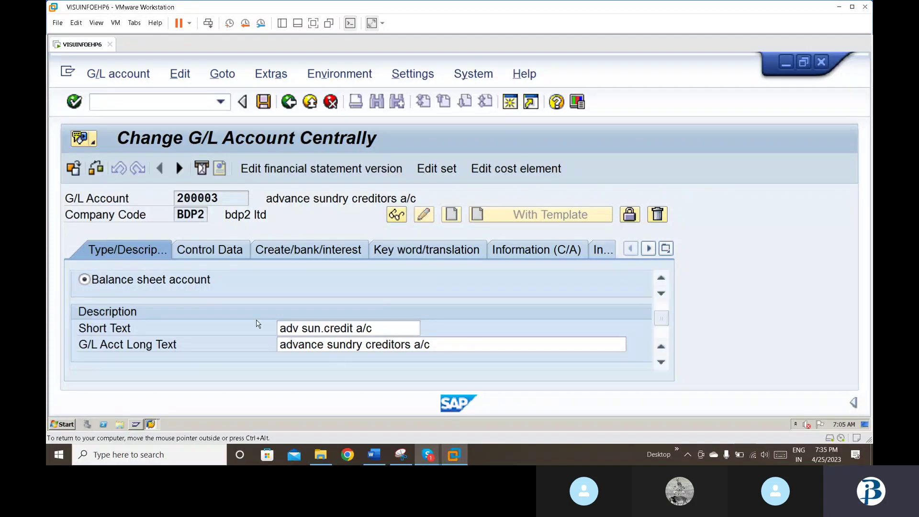
Step: Keep Vendors as the reconciliation account for 200003, check field status group G067, and save unchanged
left_click(237, 249)
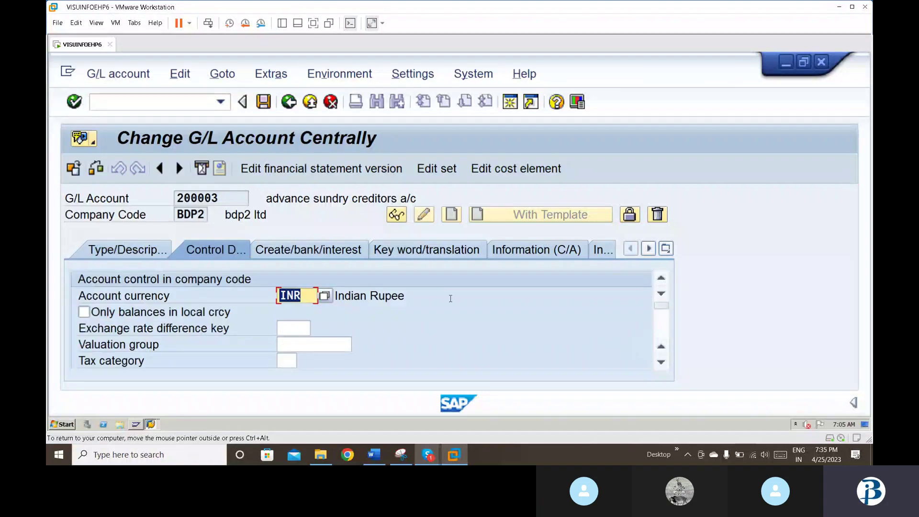
scroll(659, 365, "down", 4)
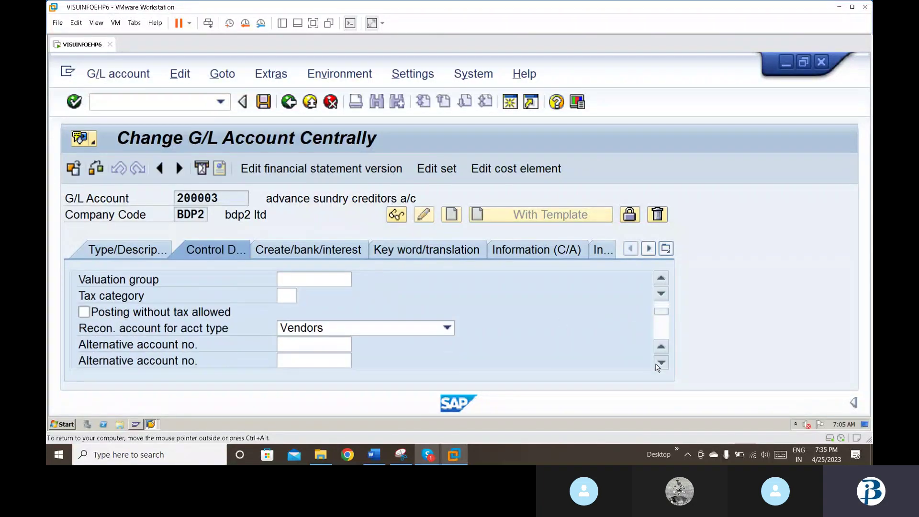
left_click(660, 362)
left_click(660, 362)
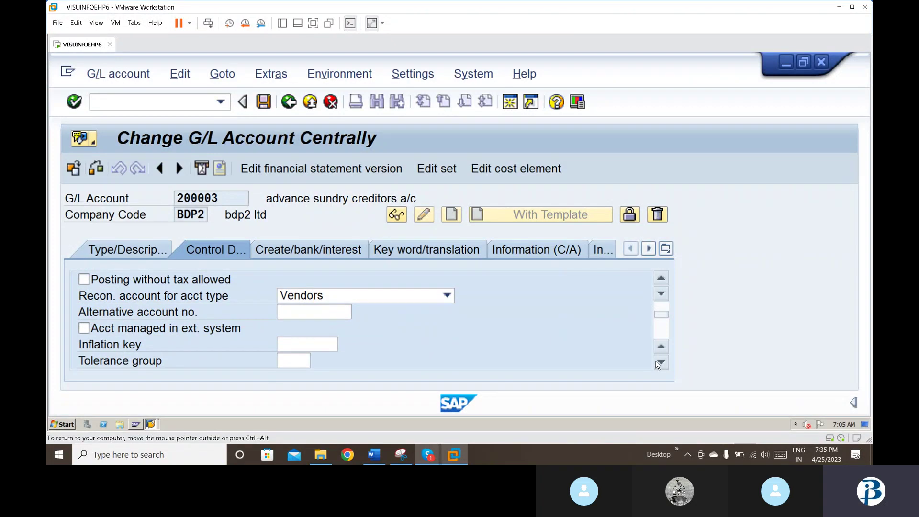
scroll(657, 365, "up", 1)
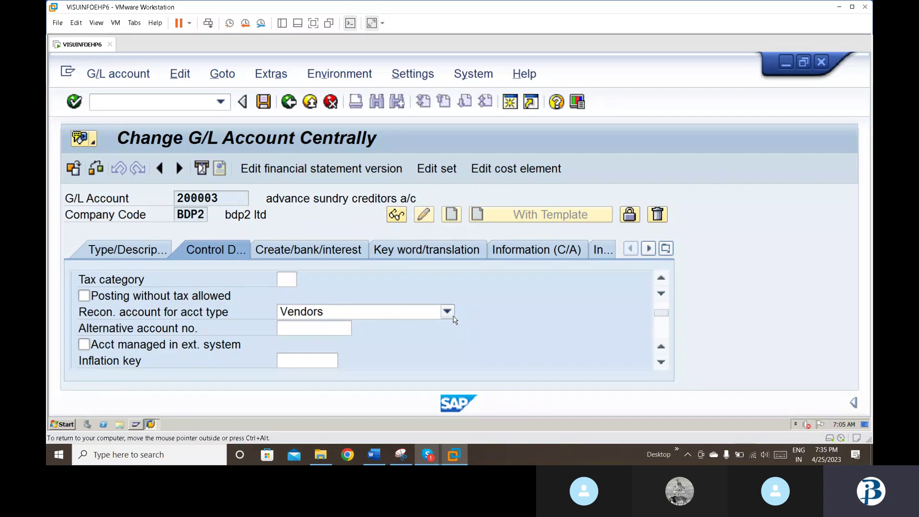
left_click(447, 312)
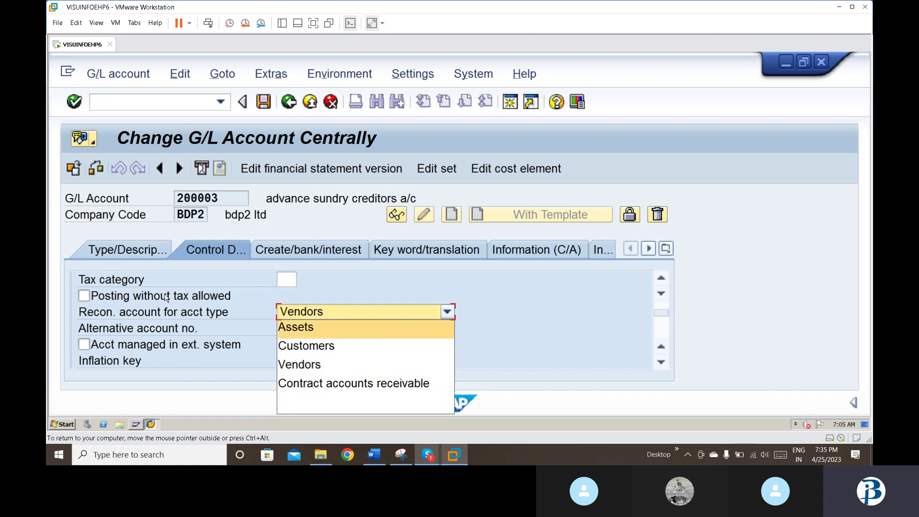
left_click(308, 362)
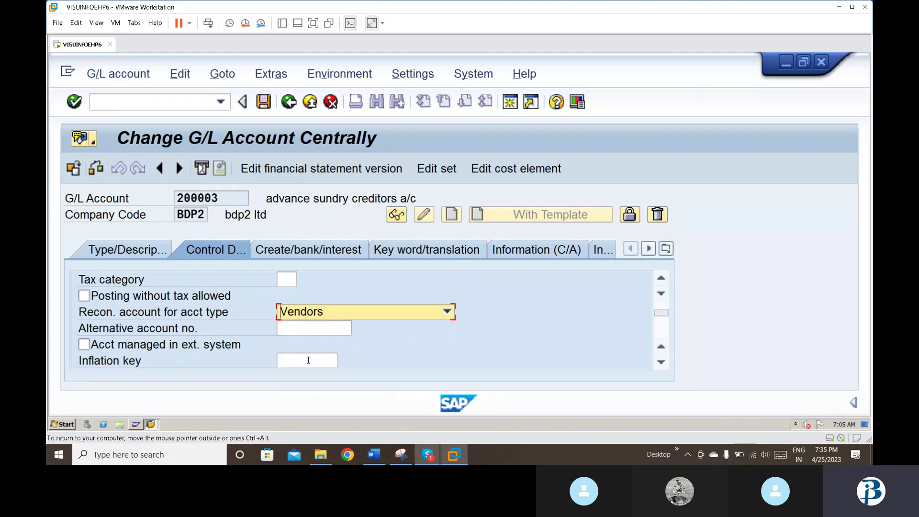
left_click(313, 247)
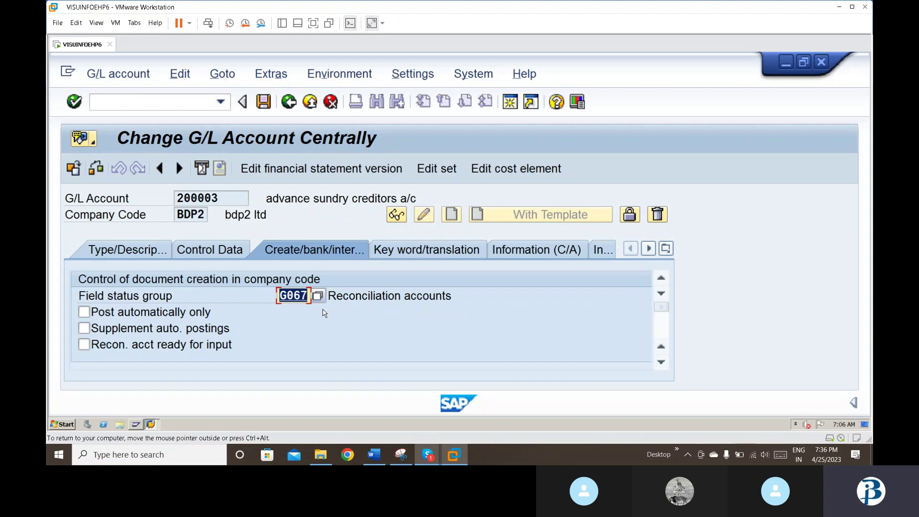
left_click(263, 102)
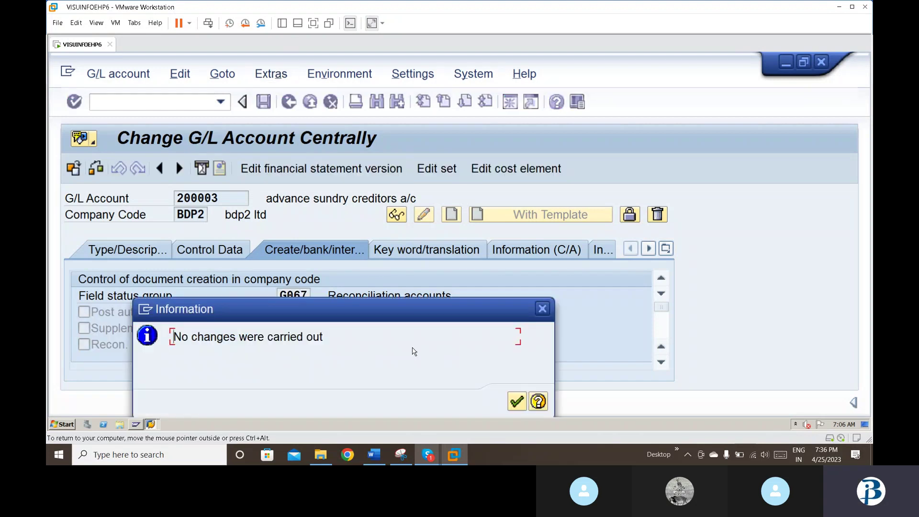
left_click(522, 406)
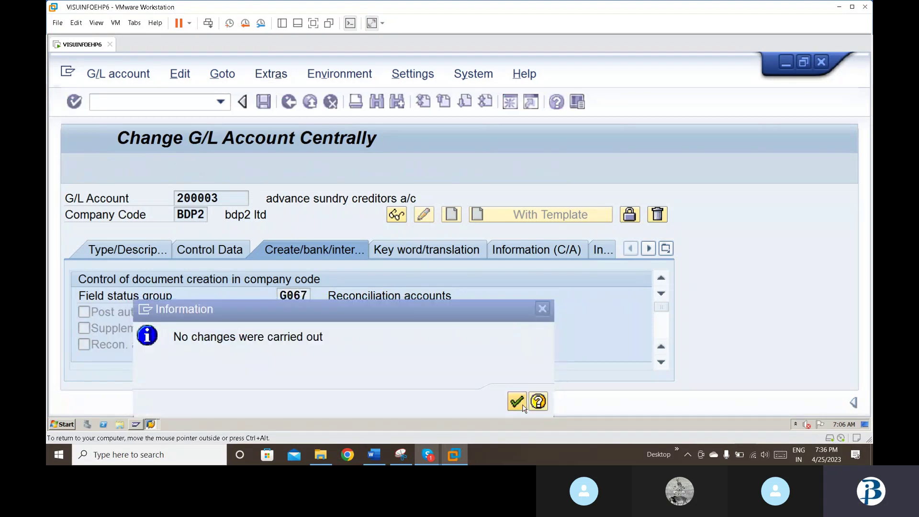
Step: Load account 400005 for BDP2 and dismiss the message that it does not exist there
key("BackSpace")
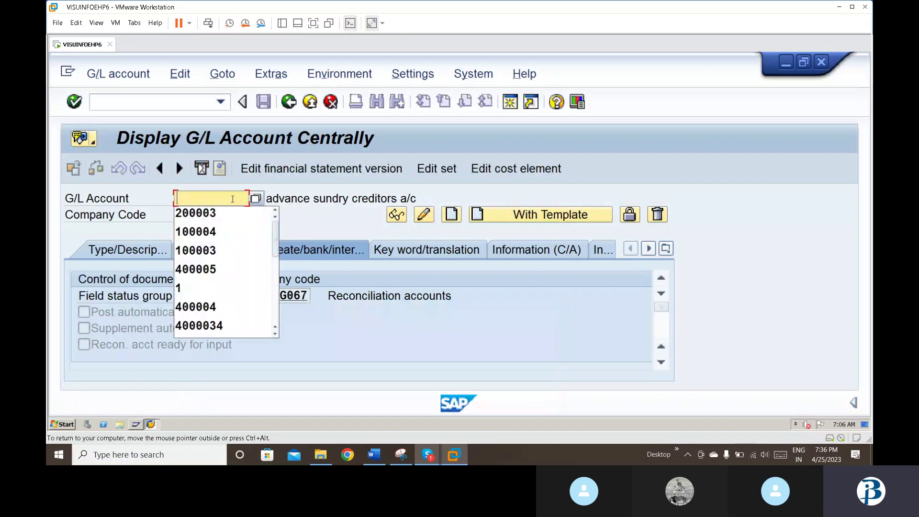
key("Down")
key("Down")
key("Down")
key("Down")
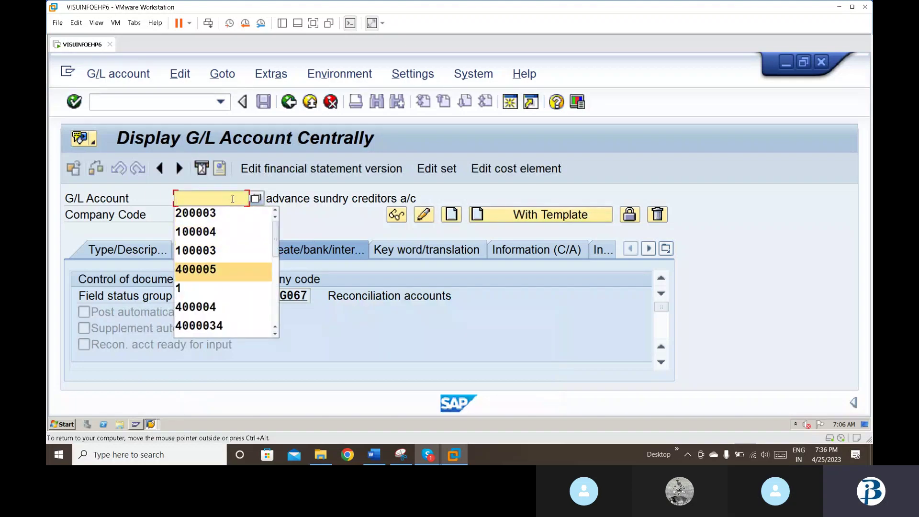
key("Return")
key("Return")
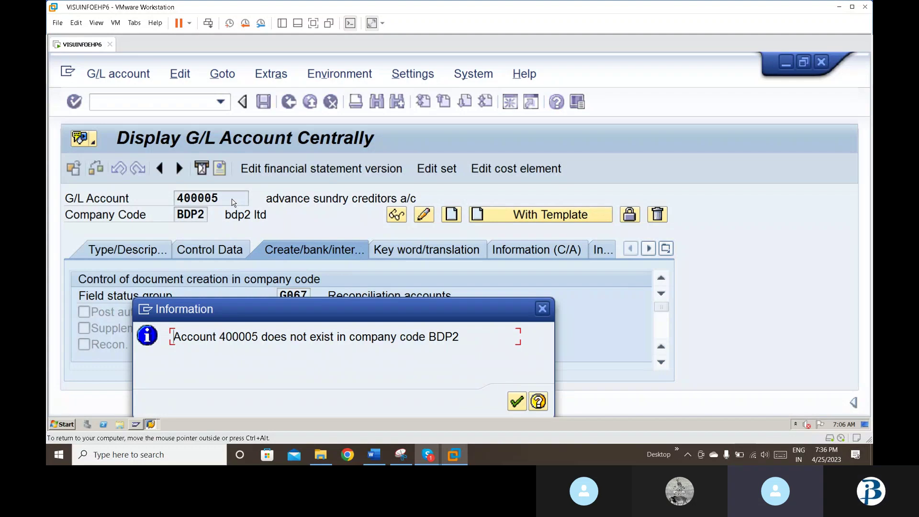
key("Return")
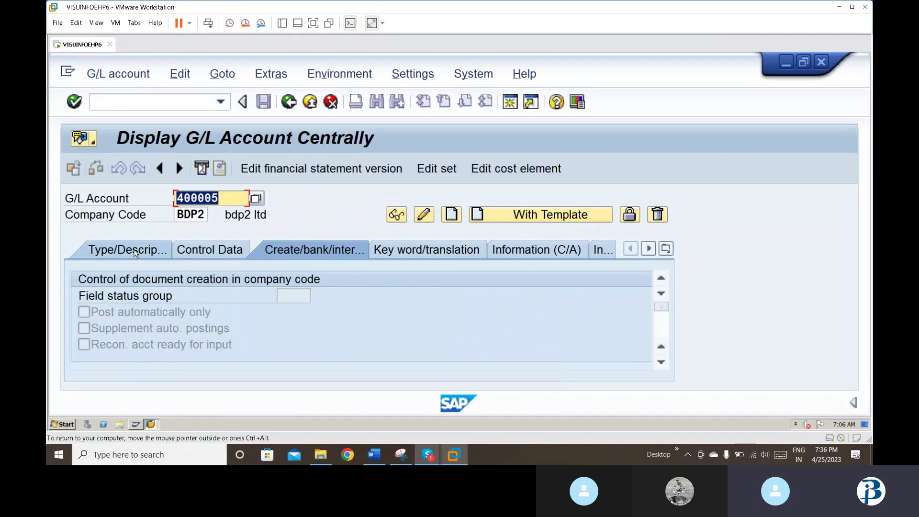
left_click(133, 252)
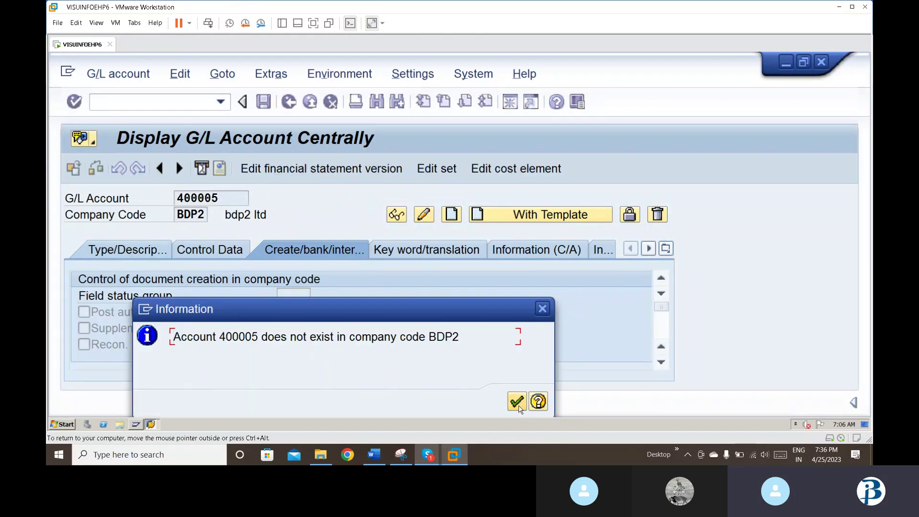
left_click(518, 404)
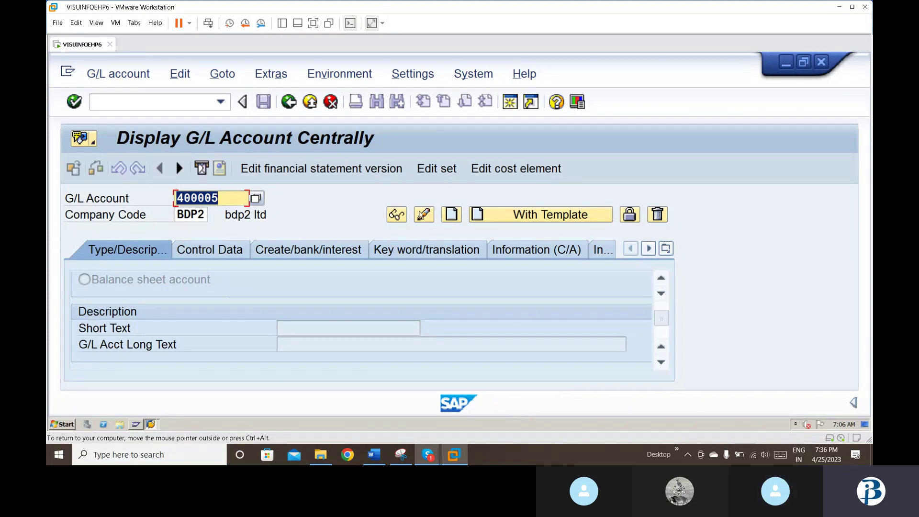
Step: Create account 400005 with account group expenses, short text 'material exp' and long text 'material expense'
left_click(450, 216)
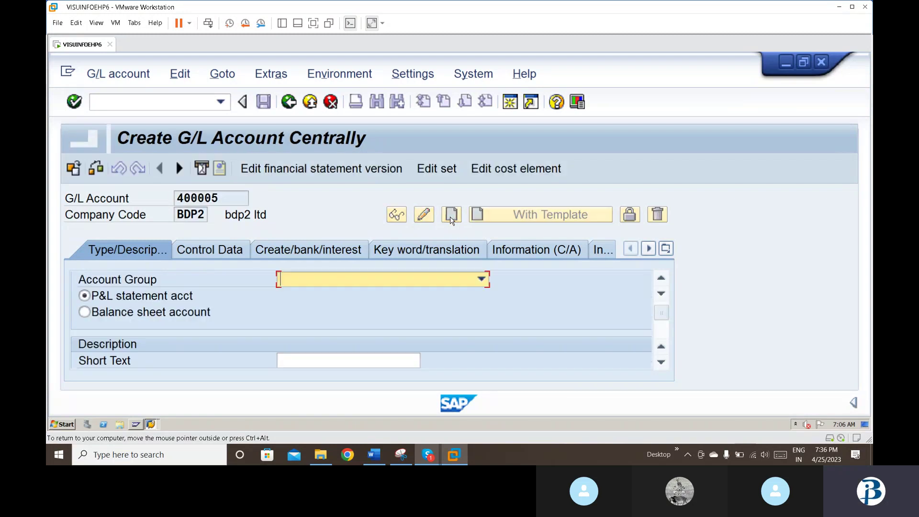
left_click(379, 282)
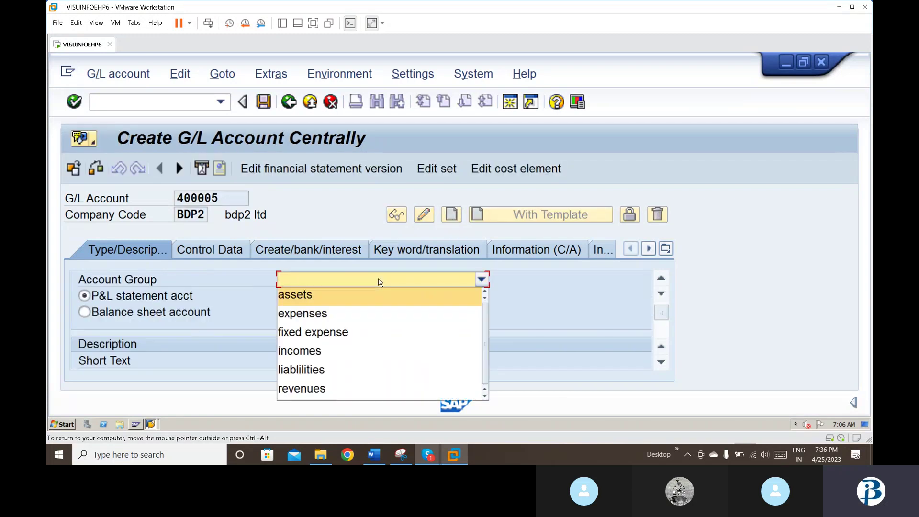
left_click(354, 313)
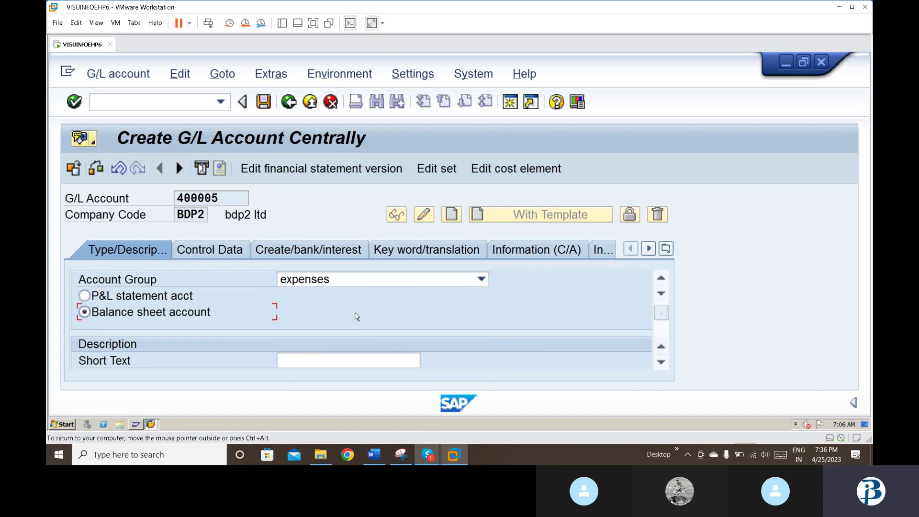
type("mat")
key("BackSpace")
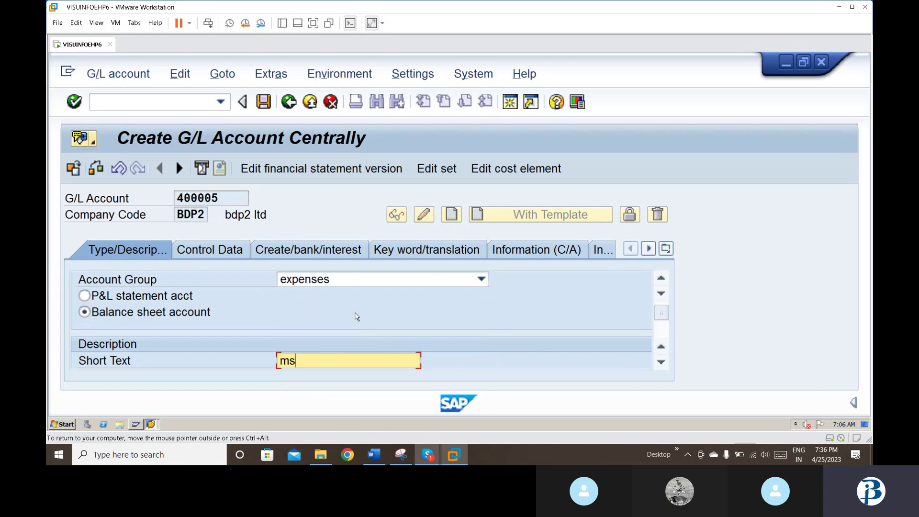
key("BackSpace")
key("Down")
key("Return")
key("Tab")
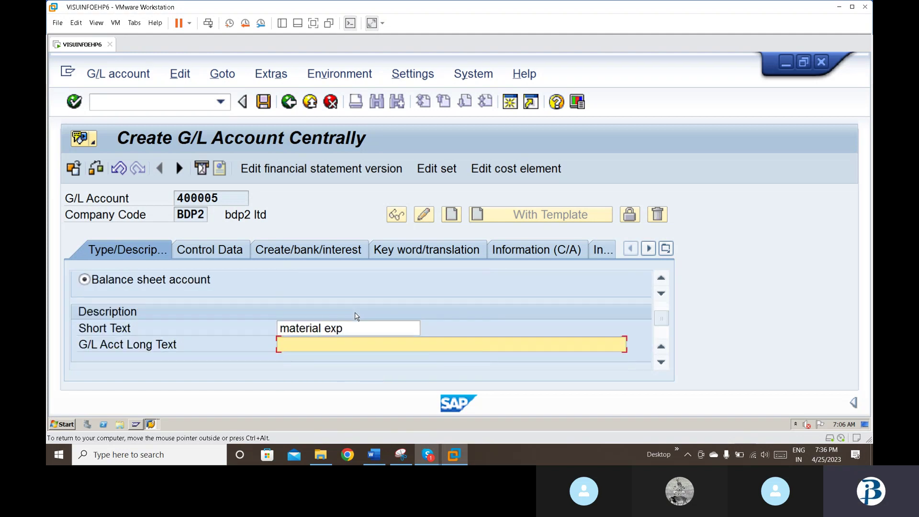
type("ma")
key("Return")
key("Return")
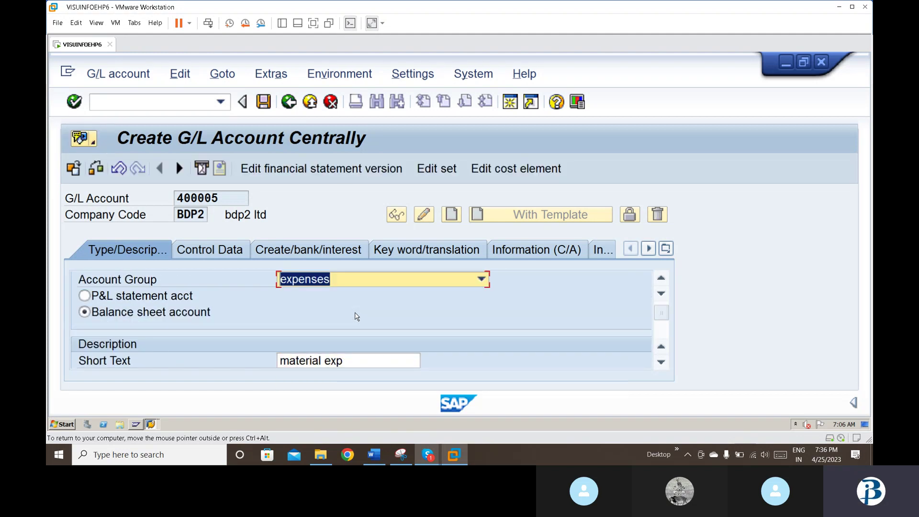
Step: In Control Data, enable line item display and set sort key 001
left_click(215, 249)
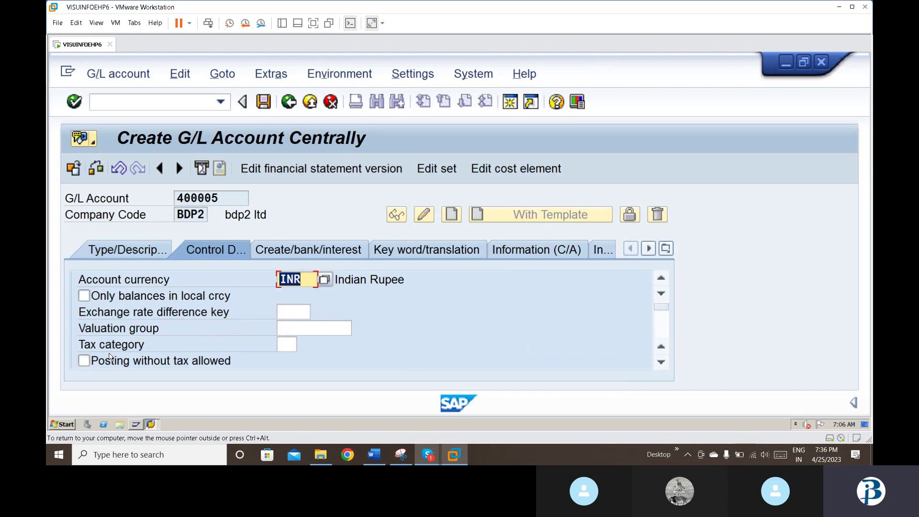
key("Tab")
key("Tab")
key("Tab")
key("Tab")
key("Tab")
key("Tab")
key("Tab")
key("Tab")
key("Tab")
key("Tab")
key("Tab")
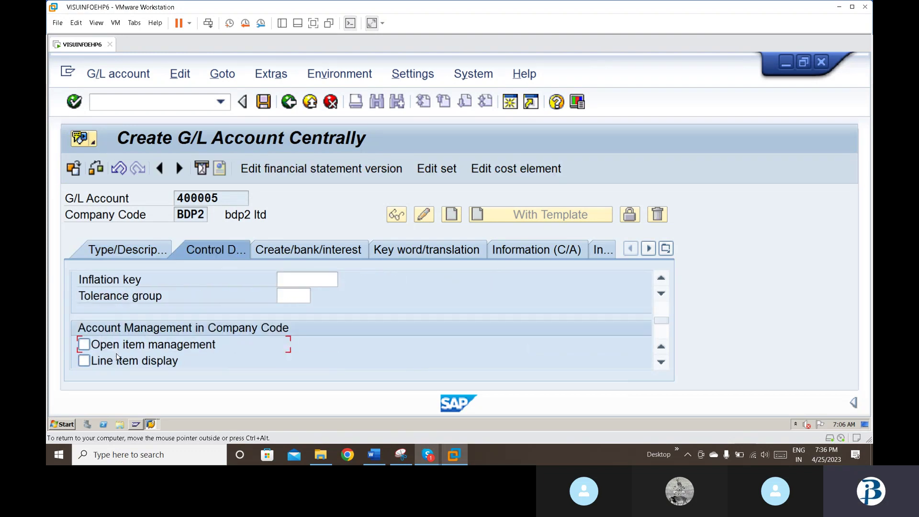
key("Tab")
key("shift+Tab")
key("shift+Tab")
key("shift+Tab")
key("shift+Tab")
key("shift+Tab")
key("shift+Tab")
key("shift+Tab")
key("shift+Tab")
key("shift+Tab")
key("shift+Tab")
key("shift+Tab")
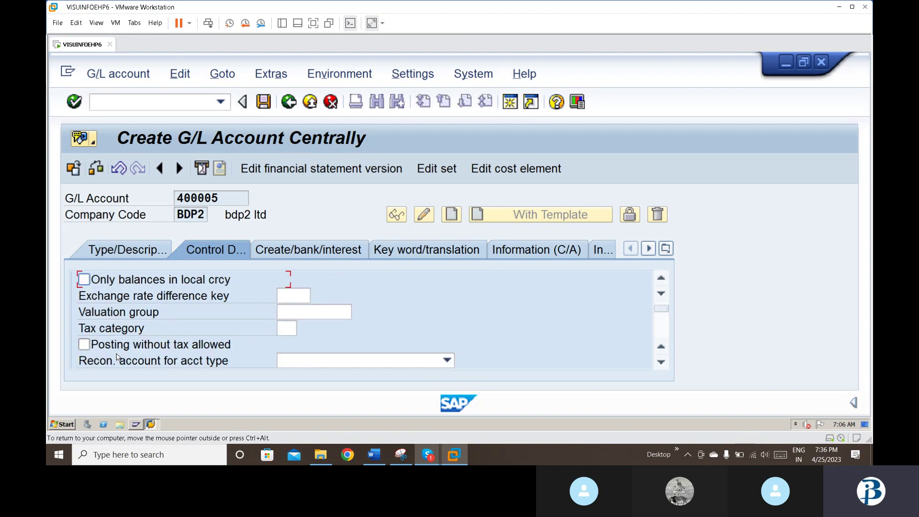
key("Tab")
key("Tab")
key("Tab")
key("Tab")
key("Tab")
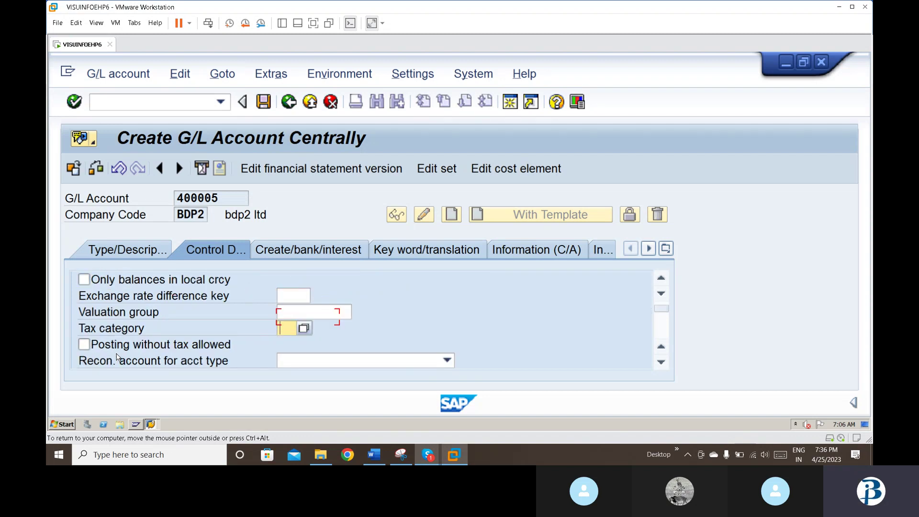
key("Tab")
key("Tab")
key("Tab")
key("Tab")
key("Tab")
key("Tab")
key("Tab")
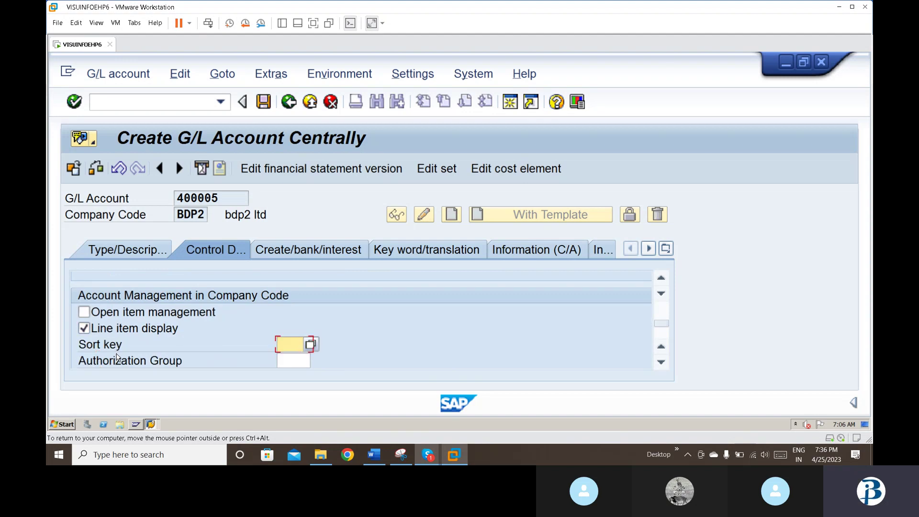
type("001")
key("Return")
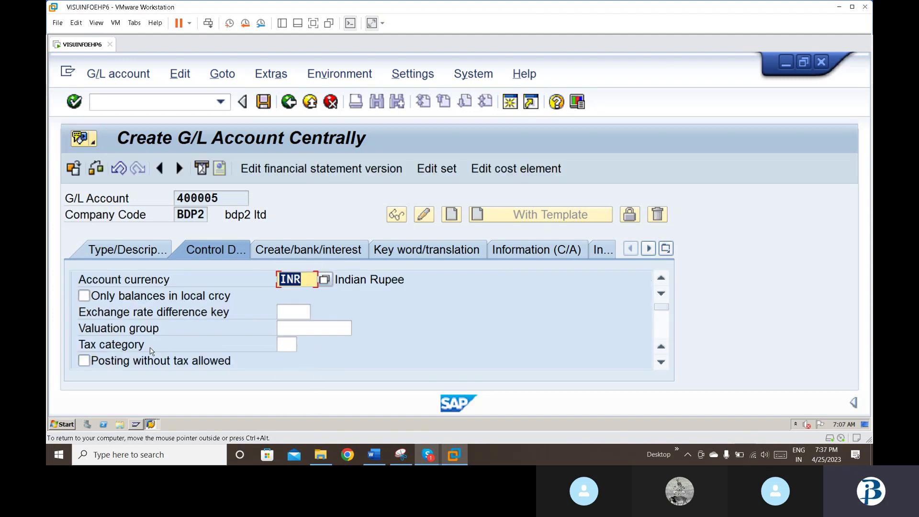
Step: Set field status group G004 and save the account
left_click(316, 251)
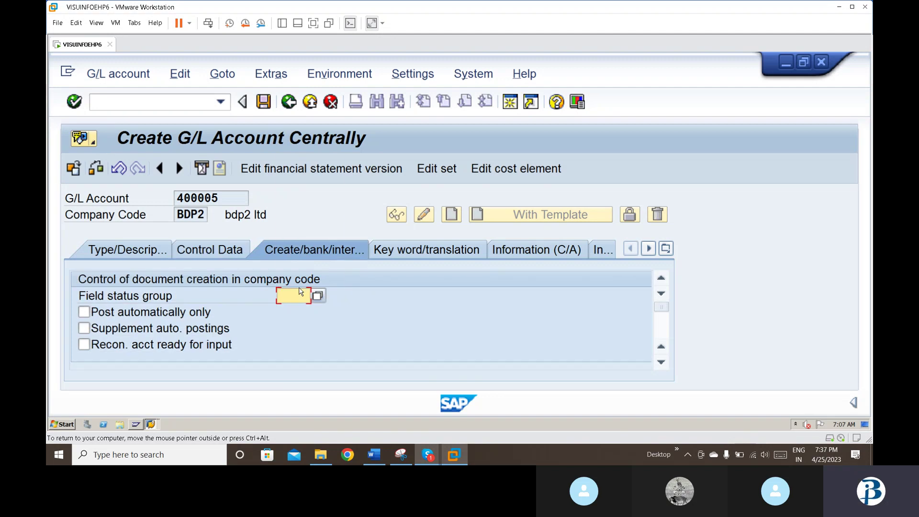
type("g004")
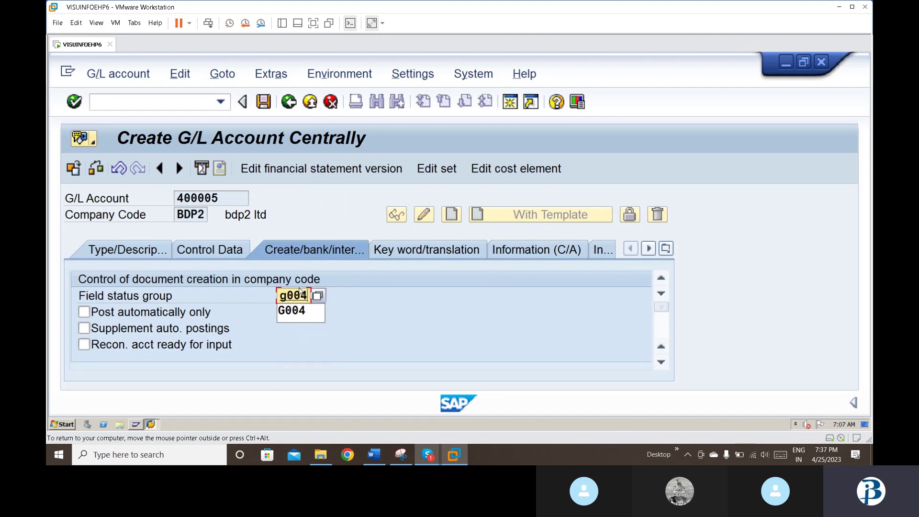
key("Return")
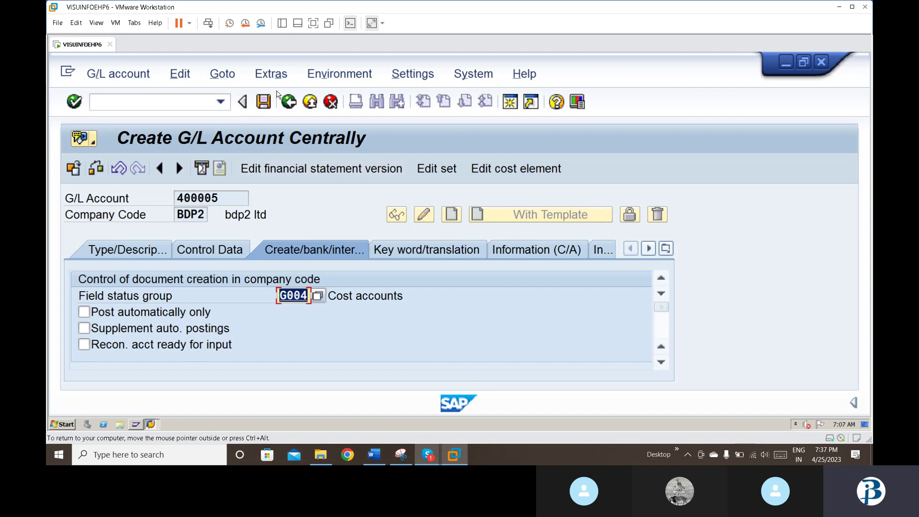
left_click(264, 102)
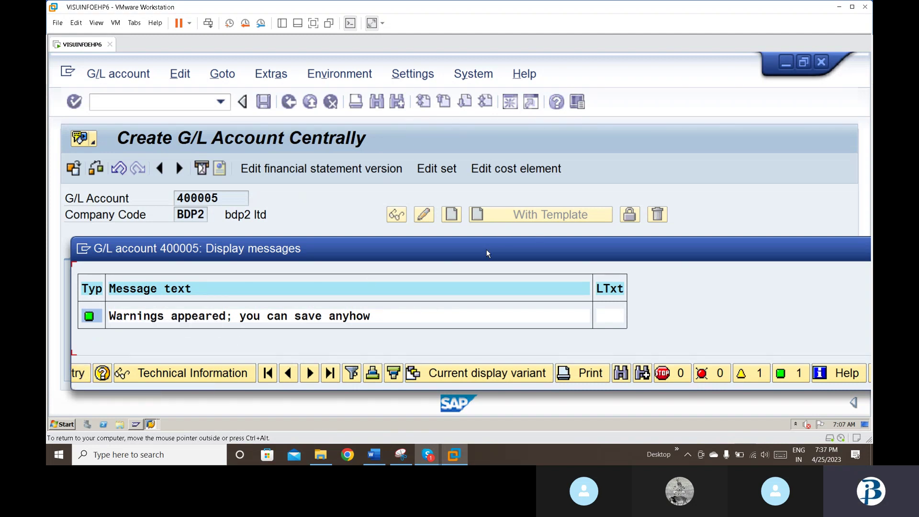
Step: Continue past the save warning so account 400005 is saved, then review its control data
left_click_drag(486, 249, 513, 244)
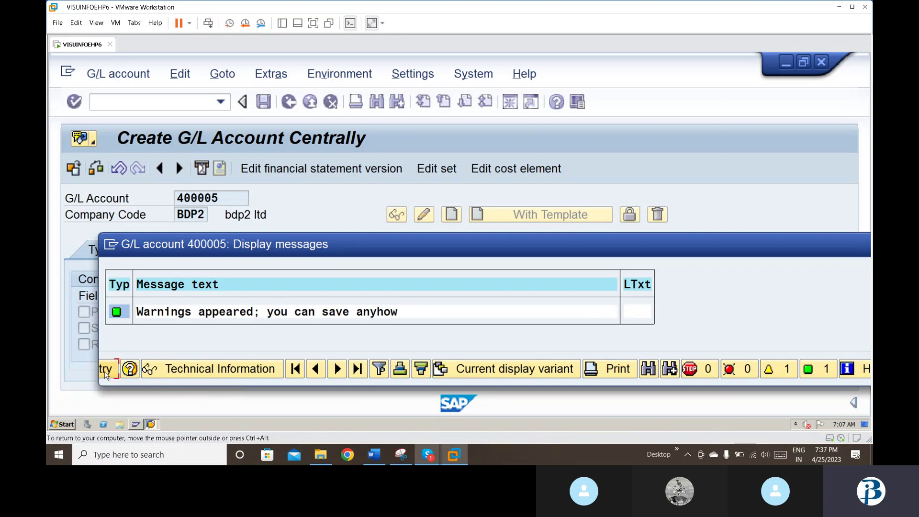
key("Tab")
left_click(106, 373)
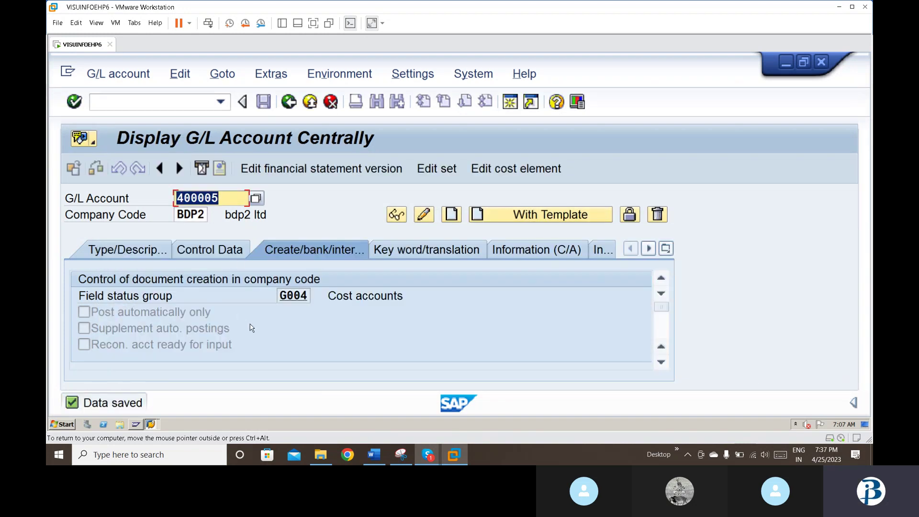
left_click(212, 253)
key("Tab")
key("Tab")
key("Tab")
key("Tab")
key("Tab")
key("Tab")
key("Tab")
key("Tab")
key("Tab")
key("Tab")
key("Tab")
key("Tab")
key("Tab")
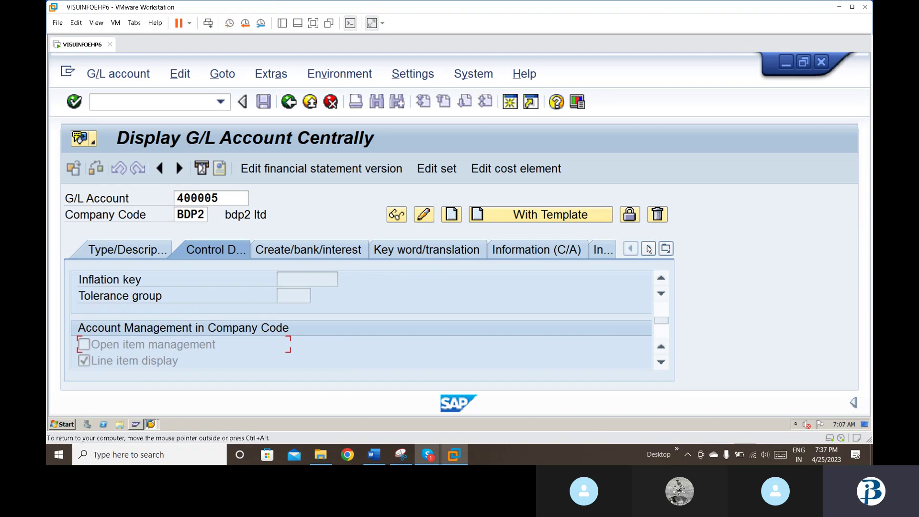
Step: Set the fixed-width font Arial monospaced for SAP to size 14 in the GUI options
left_click(577, 101)
left_click(598, 92)
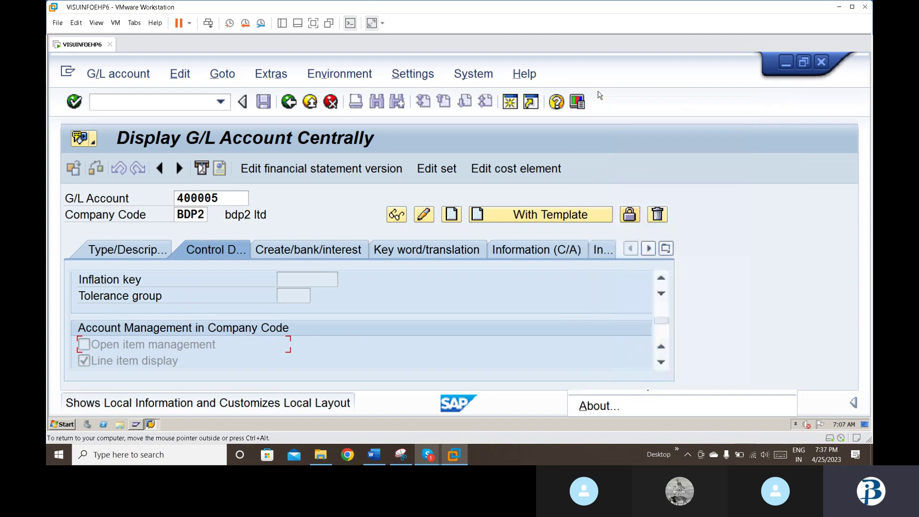
left_click(606, 202)
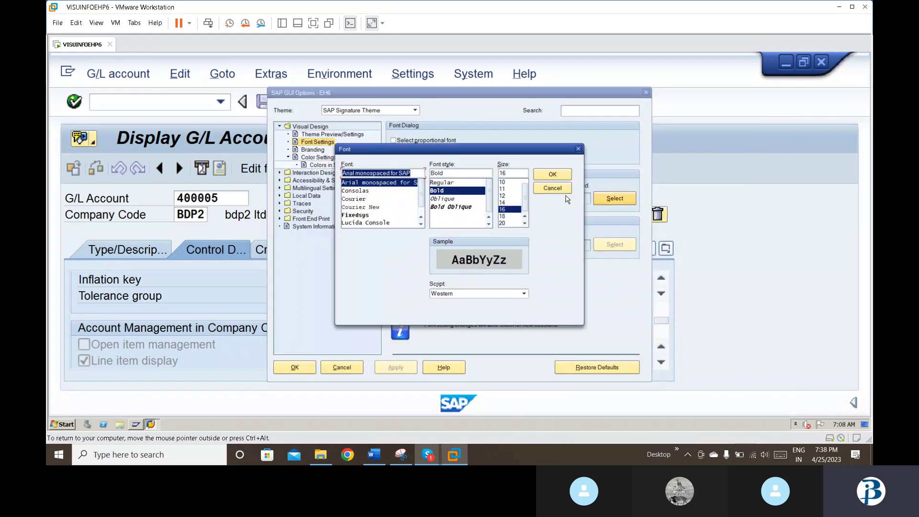
double_click(502, 173)
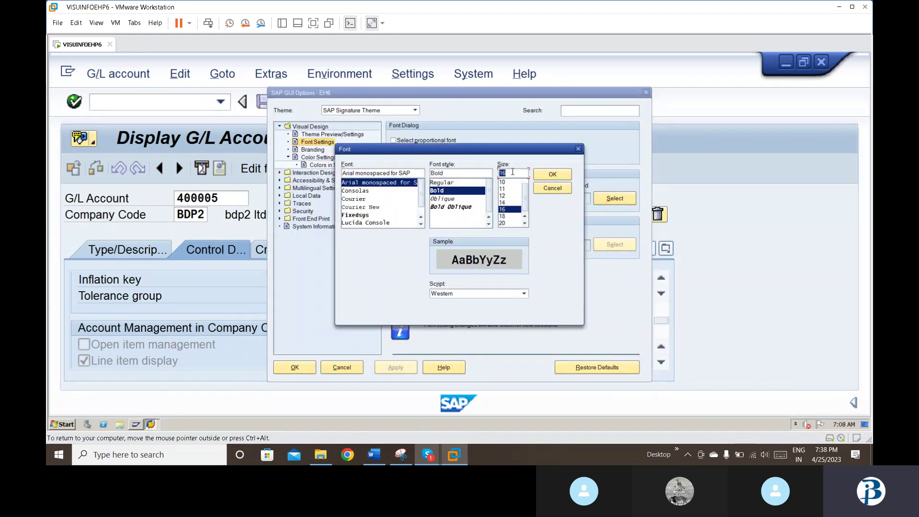
type("14")
key("Return")
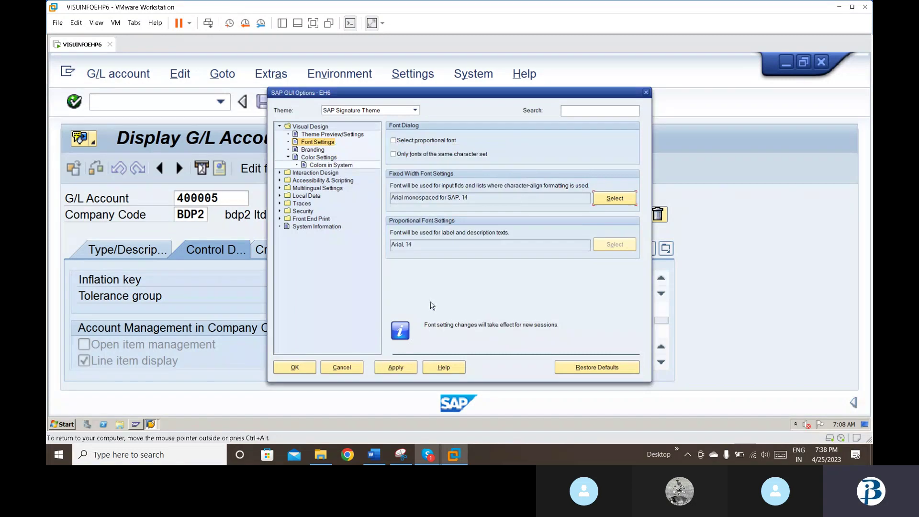
left_click(400, 368)
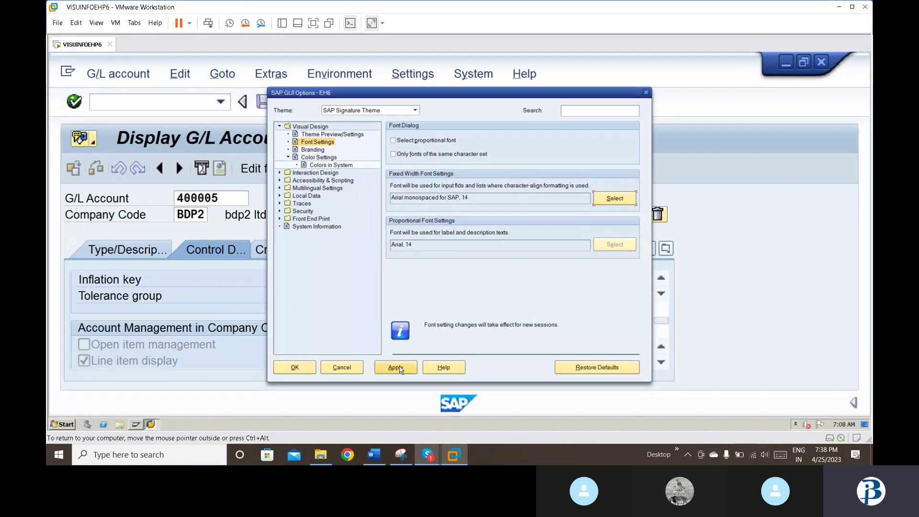
left_click(295, 367)
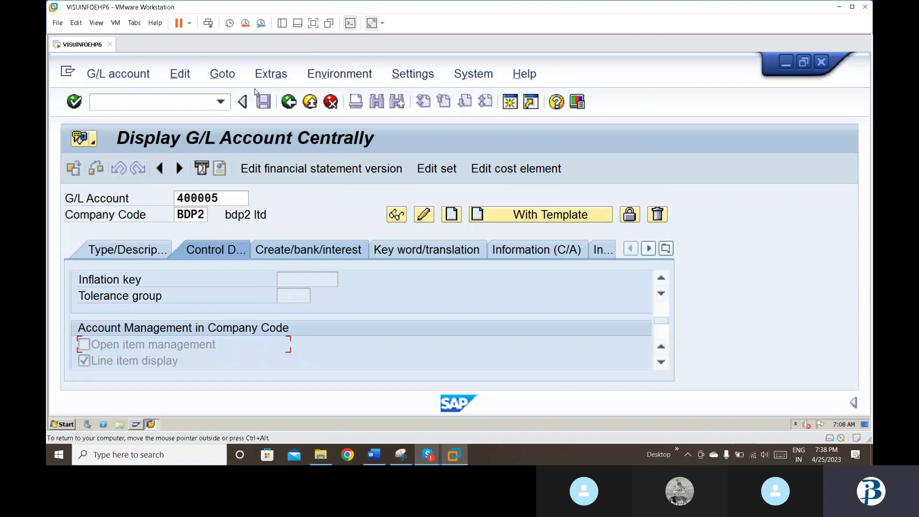
Step: Exit to SAP Easy Access and create a new session
left_click(309, 101)
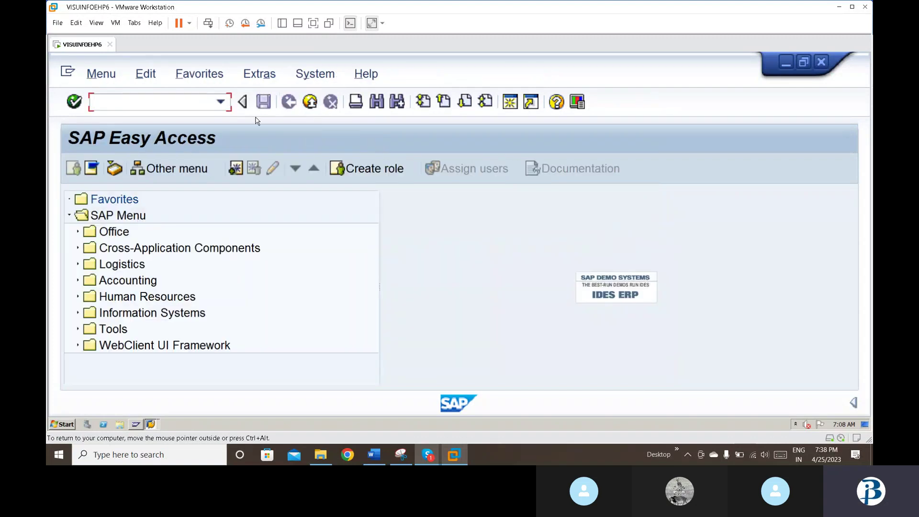
left_click(318, 74)
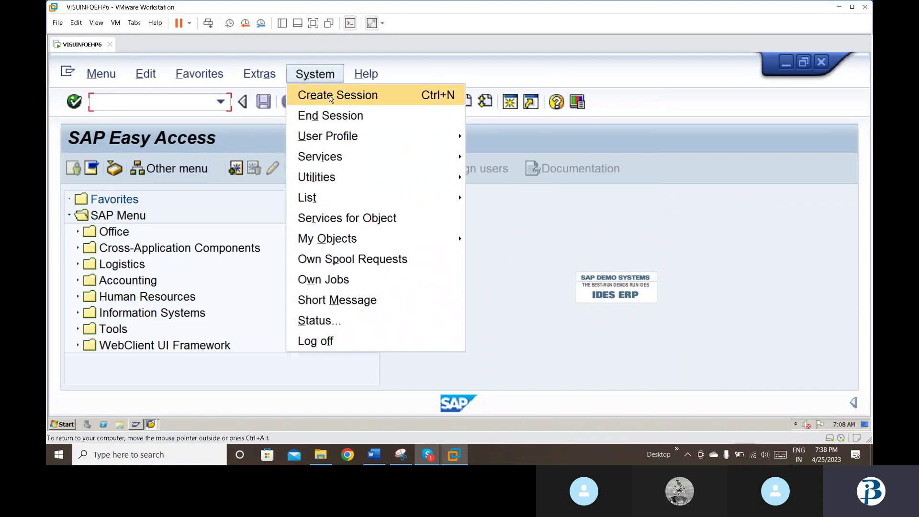
left_click(318, 100)
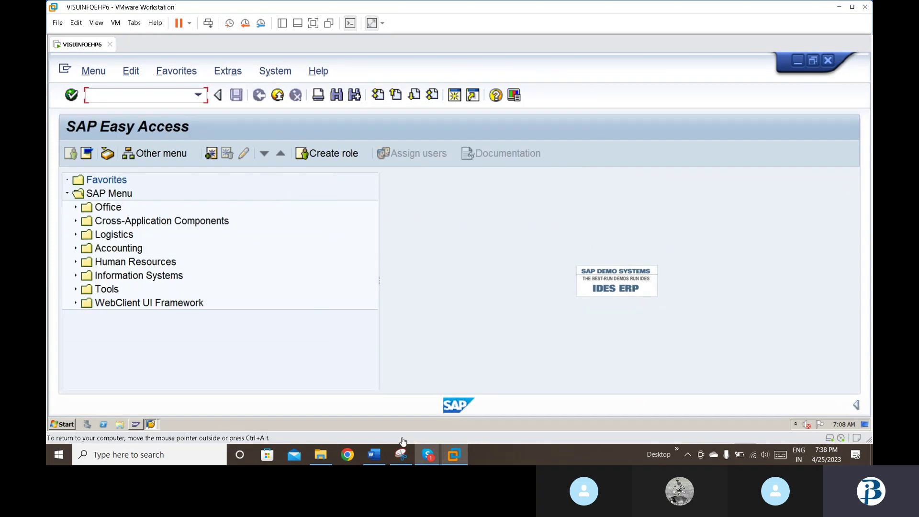
Step: Read the Word notes down to the special G/L account assignment step, then return to SAP
left_click(373, 456)
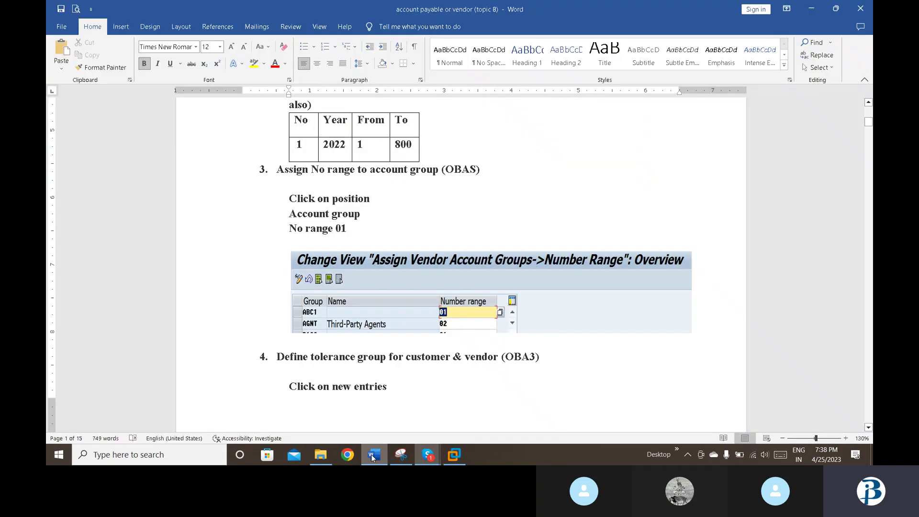
key("Down")
key("Down")
key("Down")
key("Down")
key("Down")
key("Down")
key("Down")
key("Down")
key("Down")
key("Down")
key("Down")
key("Down")
key("Down")
key("Down")
key("Down")
key("Down")
key("Down")
key("Down")
key("Down")
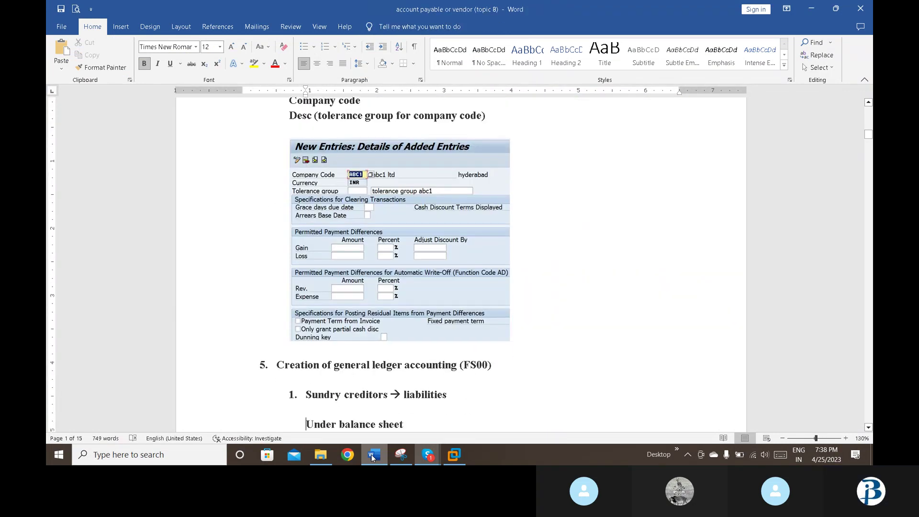
key("Down")
key("Down")
key("Down")
key("Down")
key("Down")
key("Down")
key("Down")
key("Down")
key("Down")
key("Down")
key("Down")
key("Down")
key("Down")
key("Down")
key("Down")
key("Down")
key("Down")
key("Down")
key("Down")
key("Down")
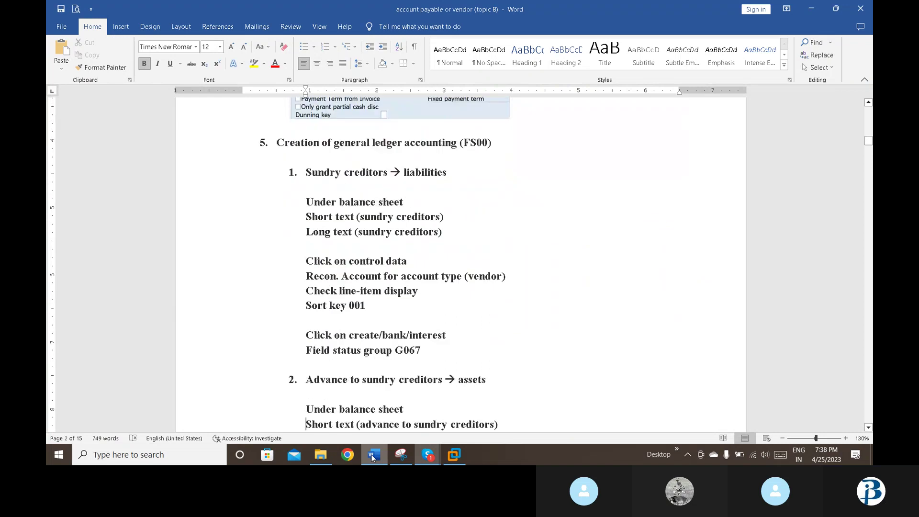
key("Down")
key("Down")
key("Down")
key("Down")
key("Down")
key("Down")
key("Down")
key("Down")
key("Down")
key("Down")
key("Down")
key("Down")
key("Down")
key("Down")
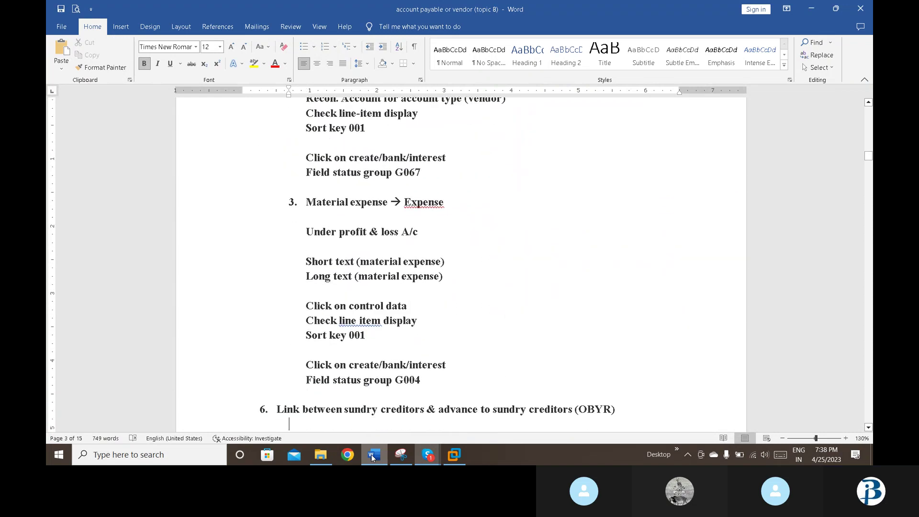
key("Down")
key("Down")
key("Down")
key("Down")
key("Down")
key("Down")
key("Down")
key("Down")
key("Down")
key("Down")
key("Down")
key("Down")
key("Down")
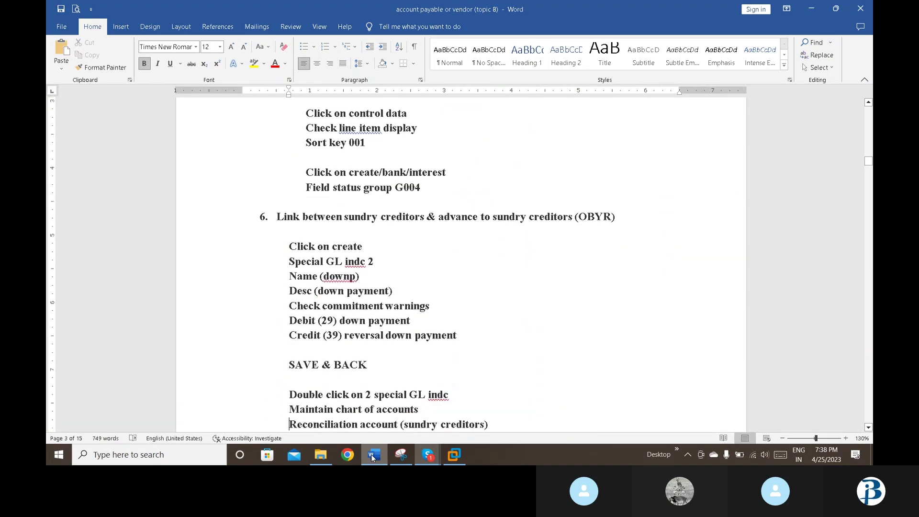
key("Down")
key("Down")
key("Down")
key("Down")
key("Down")
key("Down")
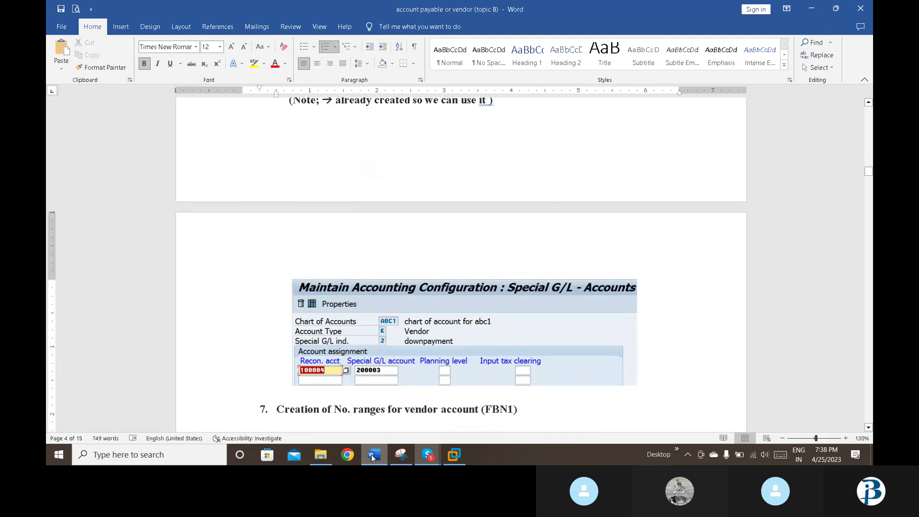
left_click(454, 454)
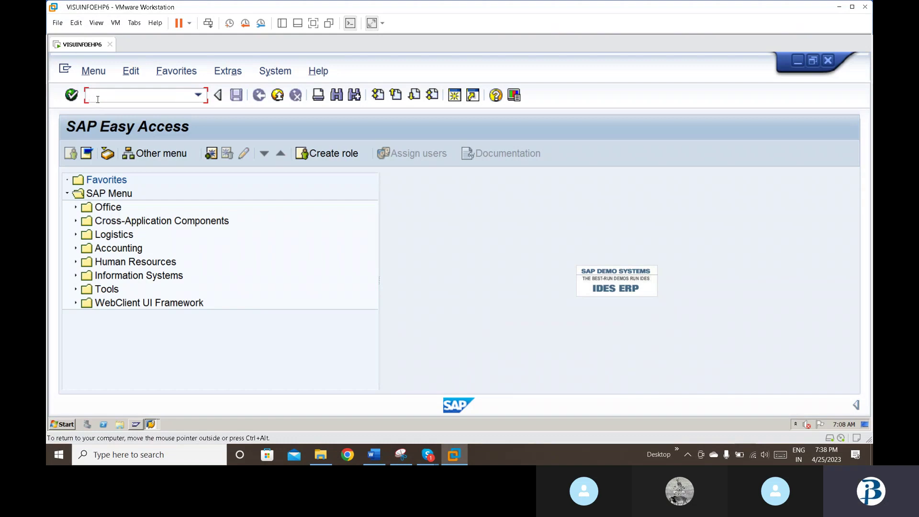
Step: Run /nOBYR to open the Special G/L indicator list for account type K
type("/nobyr")
key("Return")
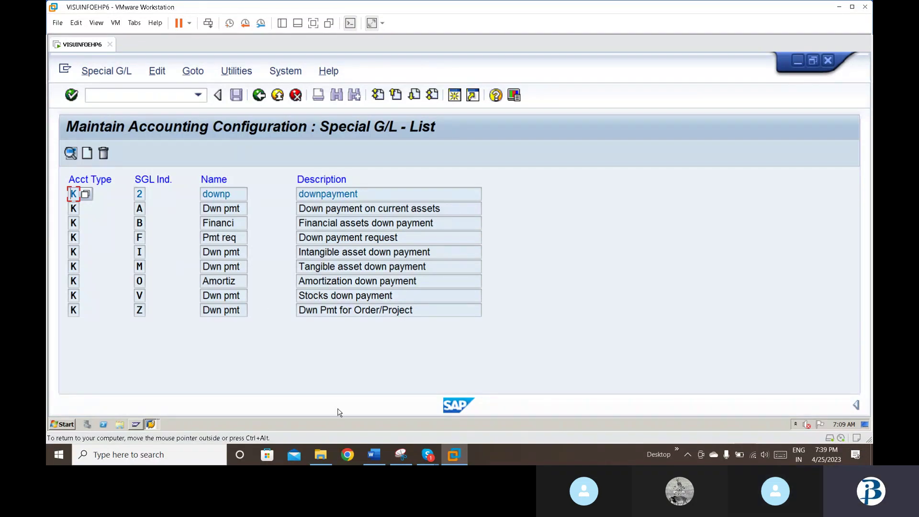
Step: Bring the Word notes forward, move up to the sort key note, and zoom to 150%
left_click(374, 456)
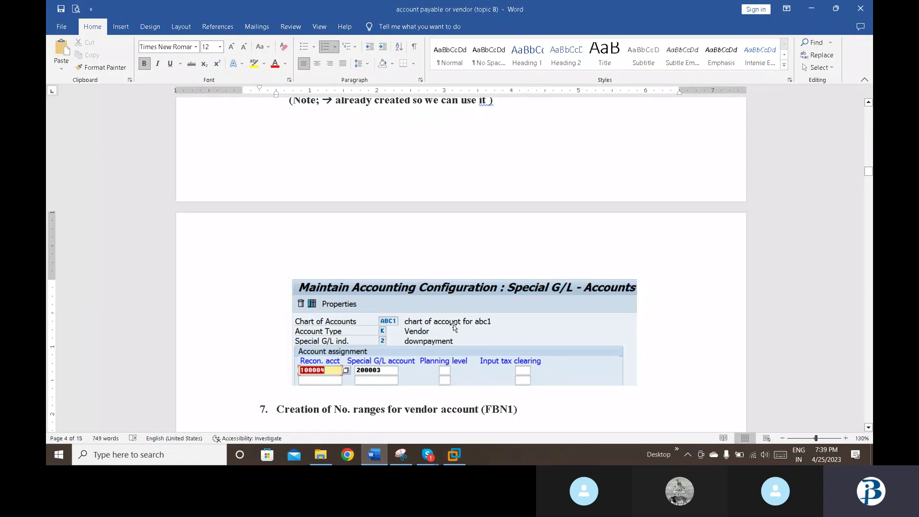
key("Up")
key("Up")
key("Up")
key("Up")
key("Up")
key("Up")
key("Up")
key("Up")
key("Up")
key("Up")
key("Up")
key("Up")
key("Up")
key("Up")
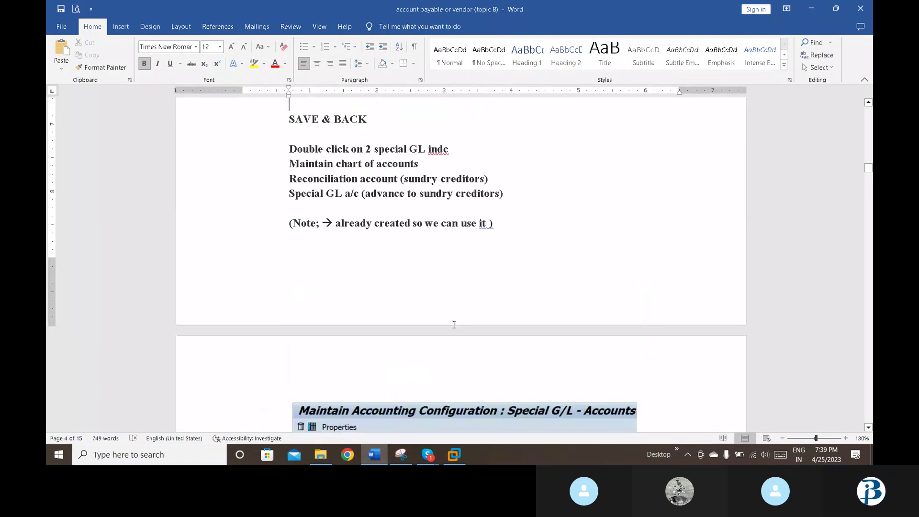
key("Up")
key("Up")
key("Up")
key("Up")
key("Up")
key("Up")
key("Up")
key("Up")
key("Up")
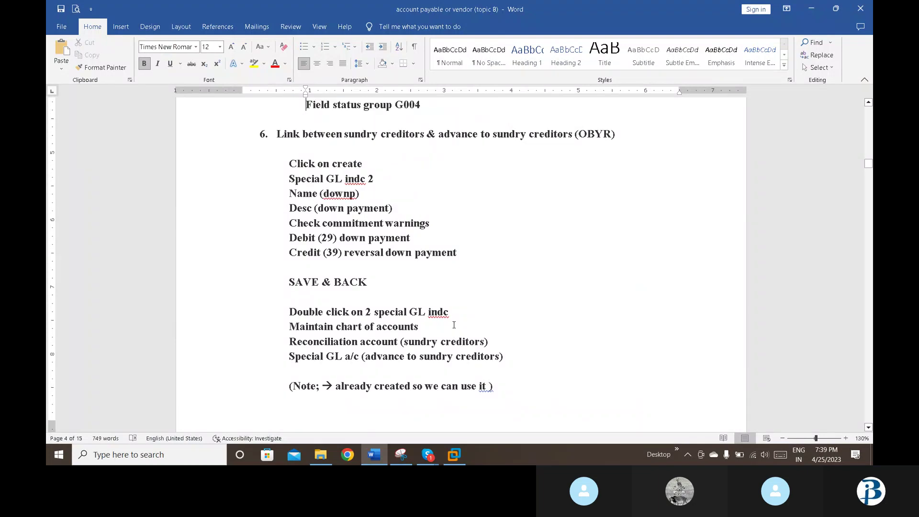
key("Up")
key("Up")
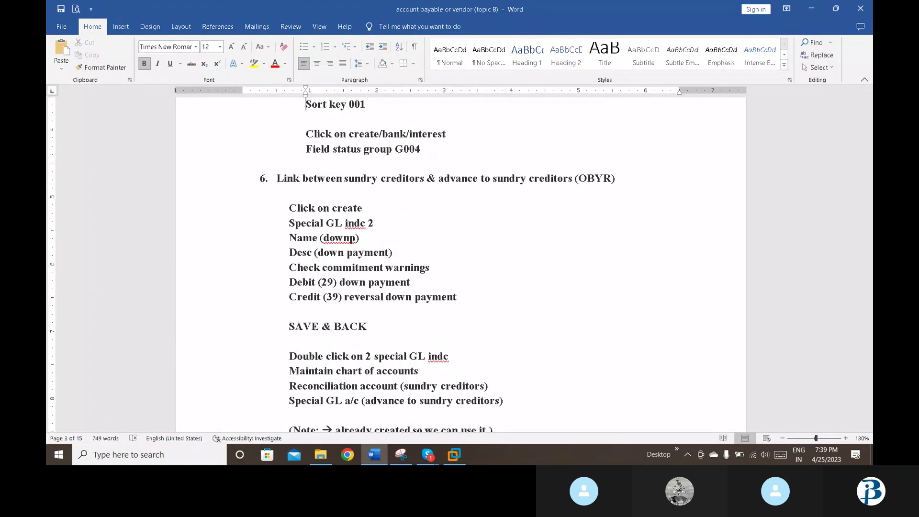
left_click(846, 437)
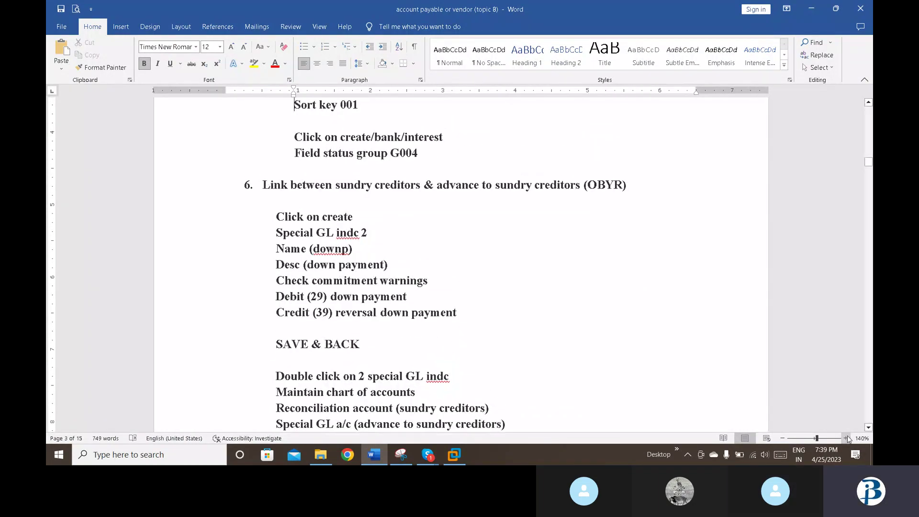
left_click(846, 438)
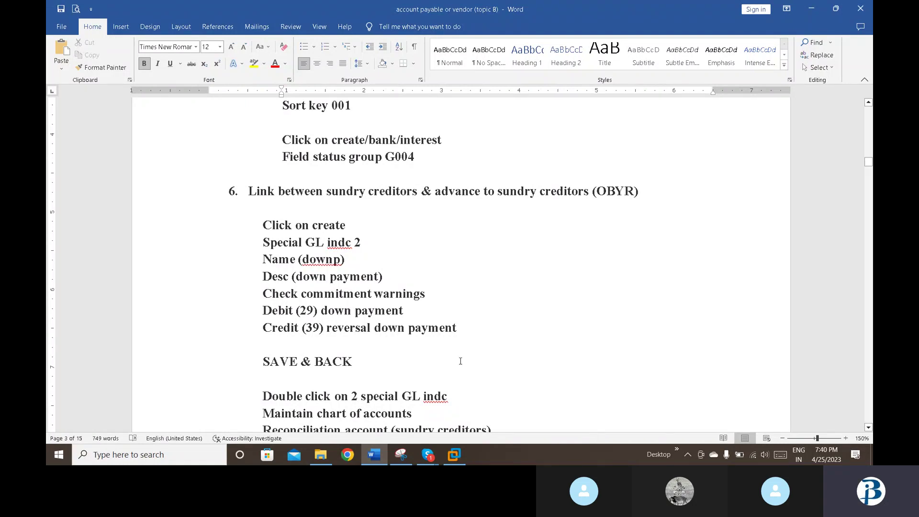
Step: Scroll to the page 4 Special G/L screenshot, then return to the SAP window
left_click(479, 425)
scroll(479, 425, "down", 10)
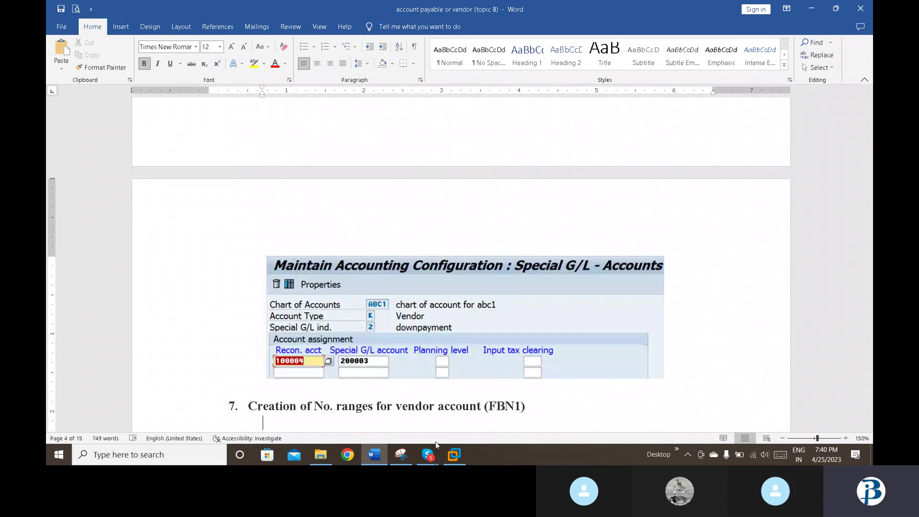
left_click(455, 458)
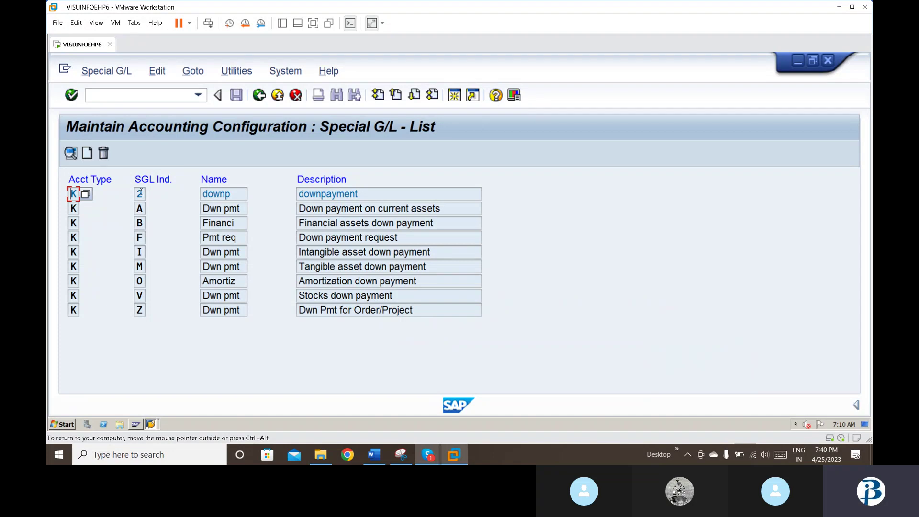
double_click(139, 192)
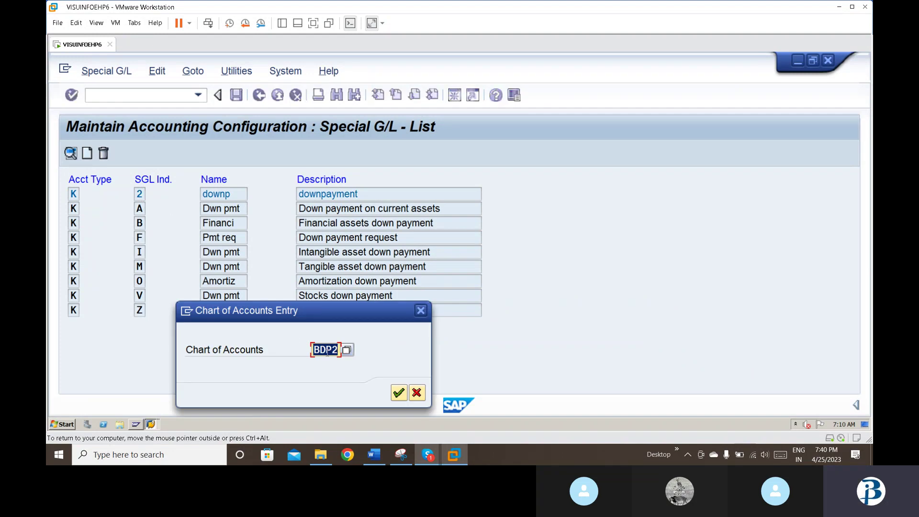
key("Return")
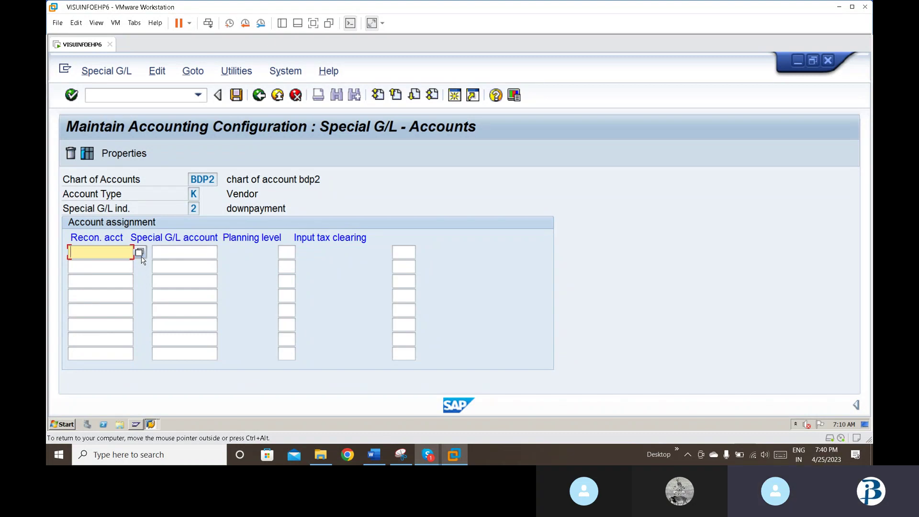
left_click(253, 97)
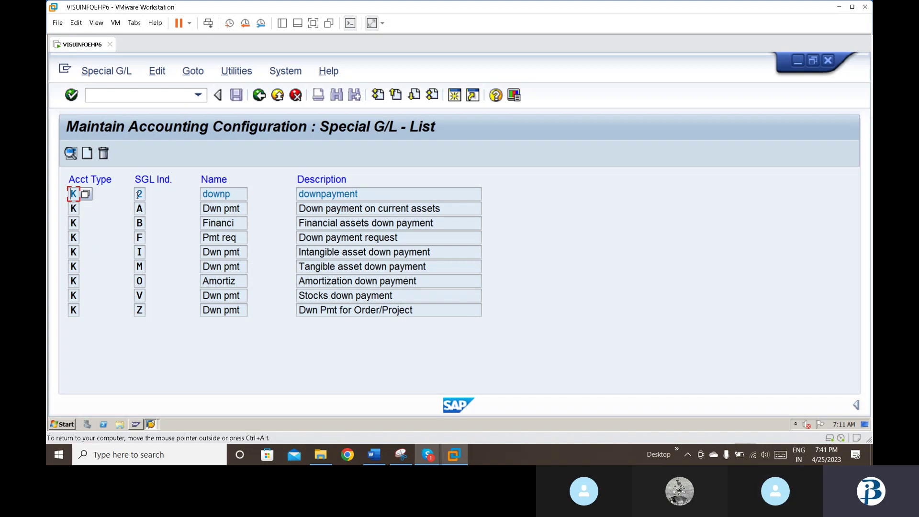
Step: Open downpayment indicator 2 and pick sundry creditors account 100004 as reconciliation account
double_click(139, 194)
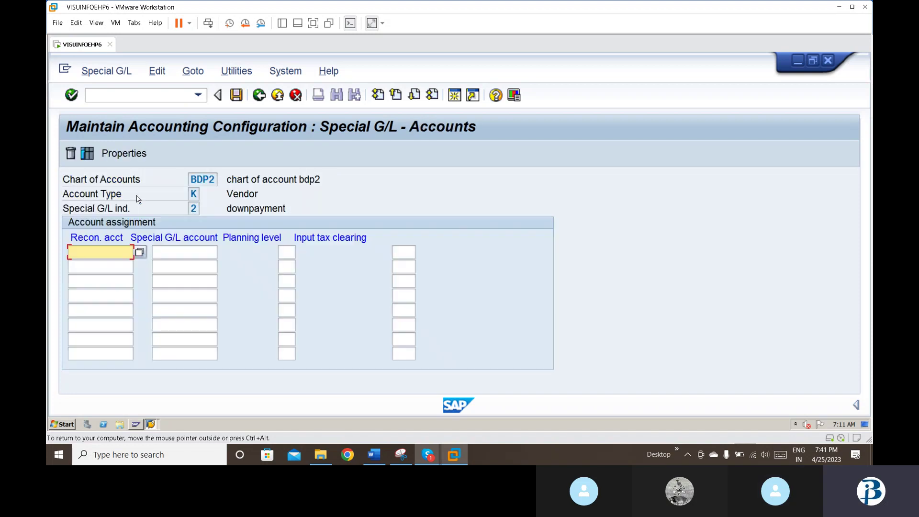
left_click(139, 252)
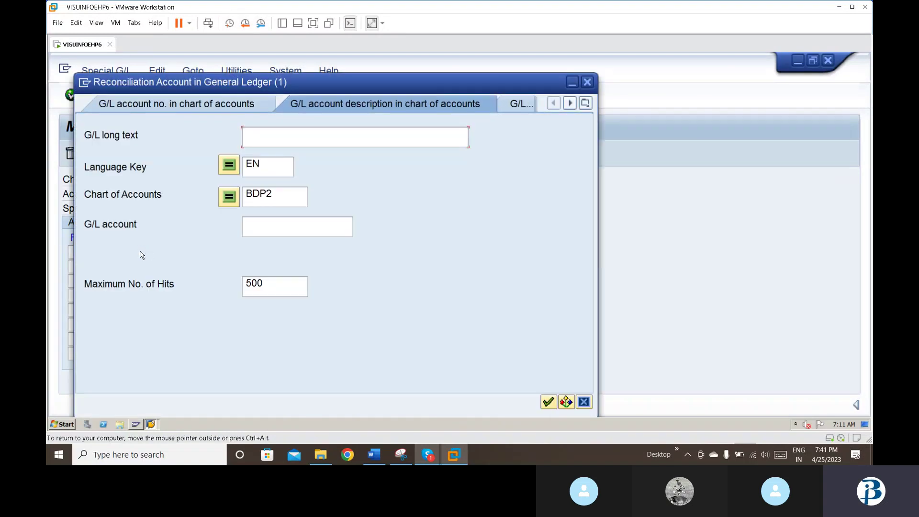
key("Return")
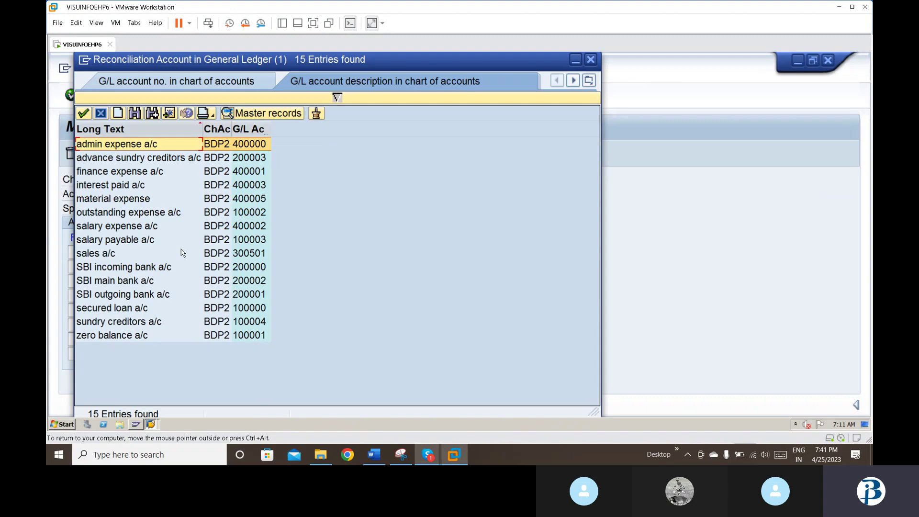
key("Down")
key("Down")
key("Down")
key("Down")
key("Down")
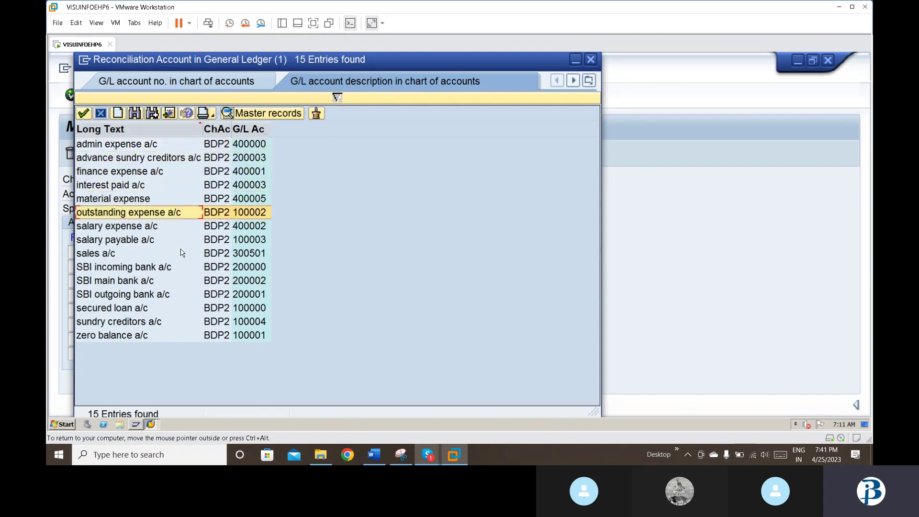
double_click(115, 323)
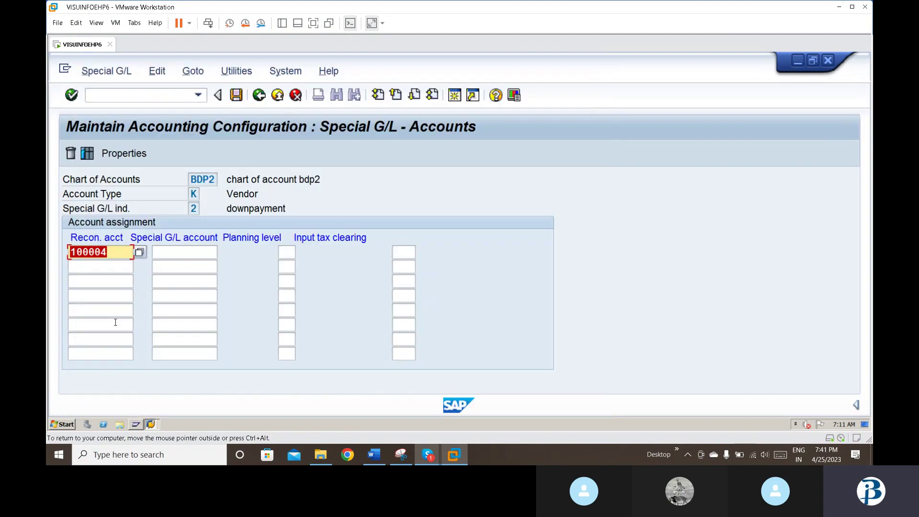
key("Tab")
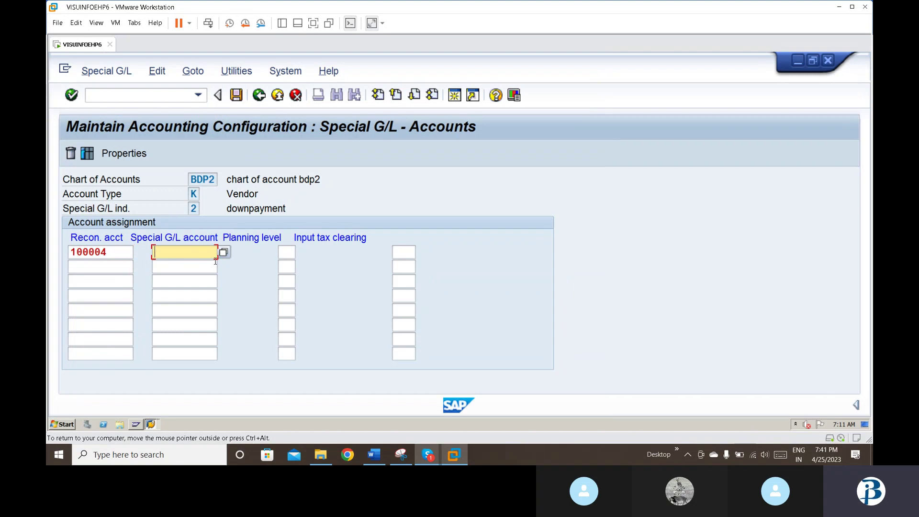
Step: Map it to special G/L account 200003 (advance sundry creditors) and save under the customizing request
left_click(223, 252)
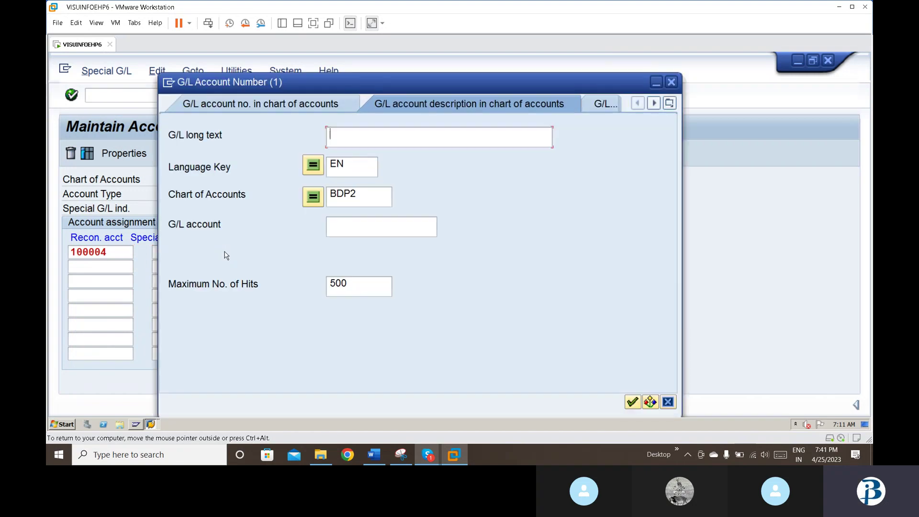
key("Return")
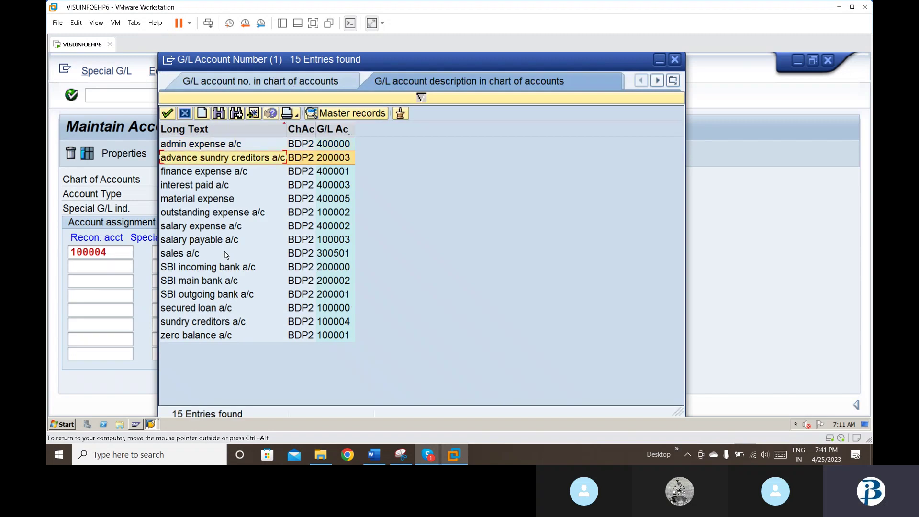
key("Return")
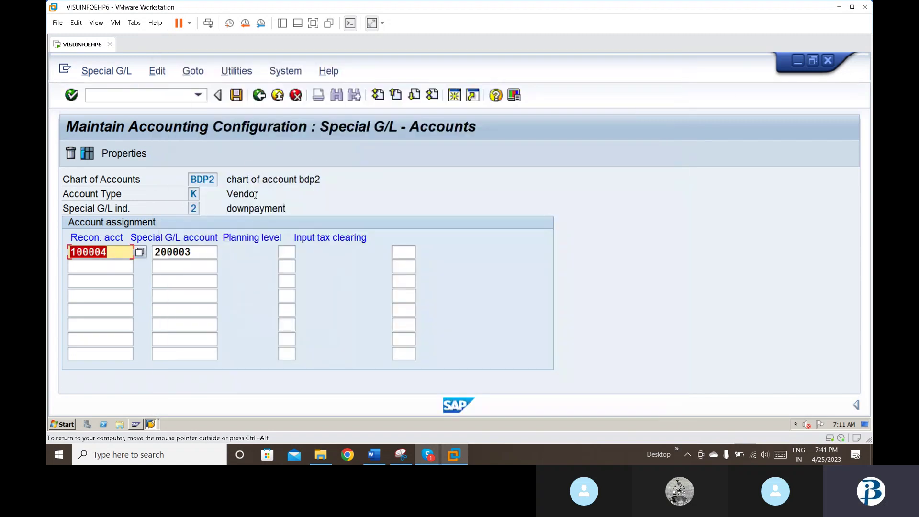
left_click(241, 100)
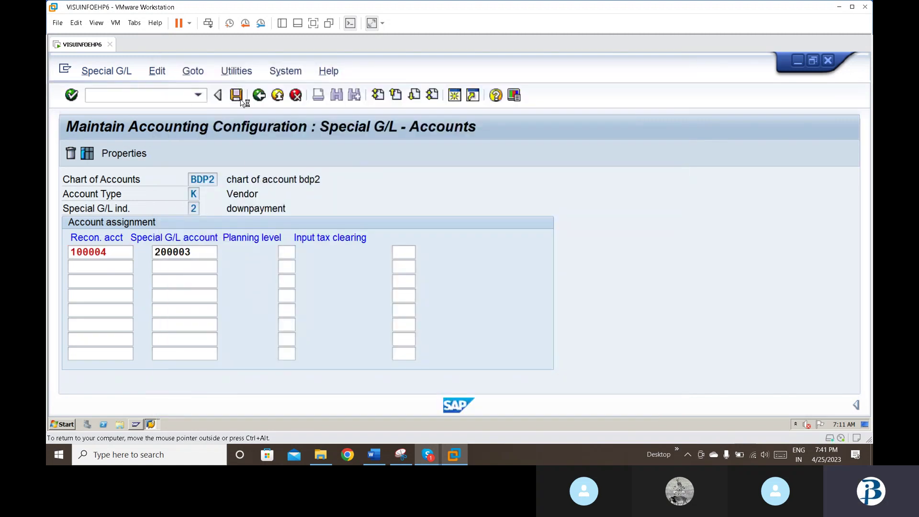
left_click(311, 306)
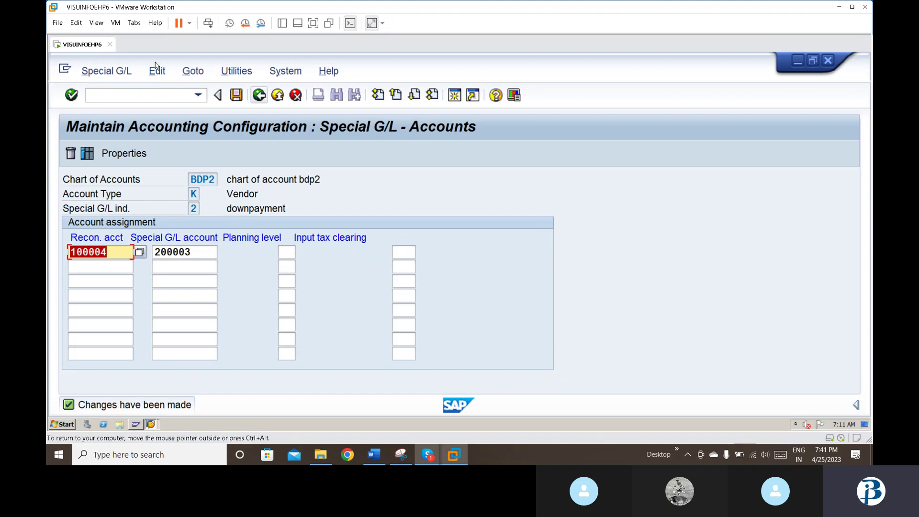
left_click(179, 93)
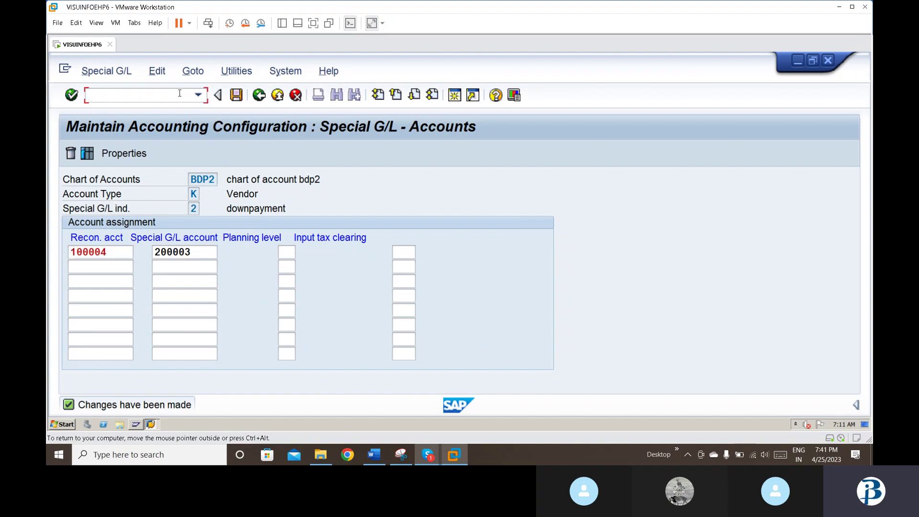
Step: Open FBN1 number range intervals for company code BDP2 in change mode
type("/nfbn1")
key("Return")
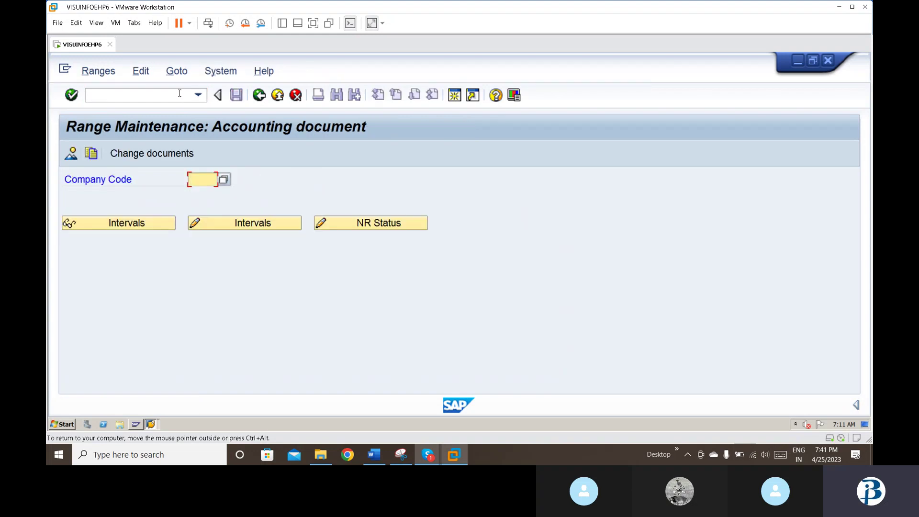
type("bdp2")
left_click(262, 223)
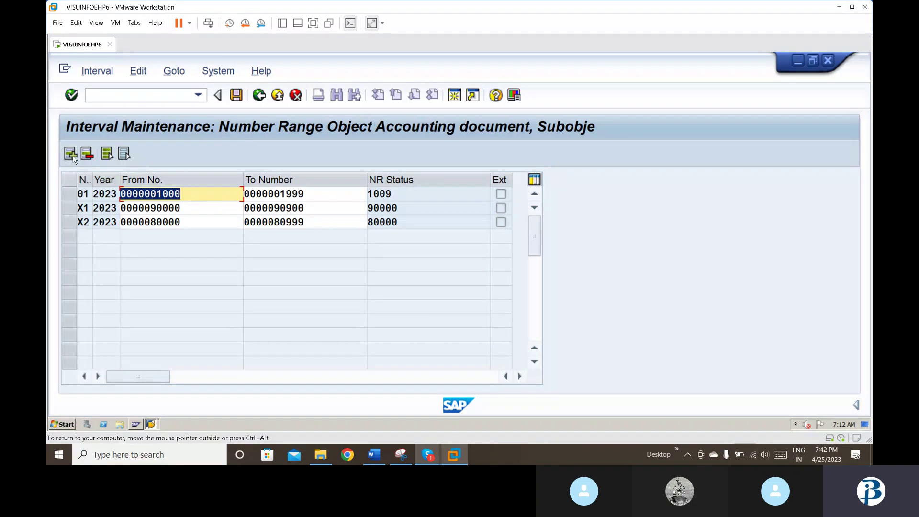
Step: Insert a new interval row numbered 15 for year 2023
left_click(71, 154)
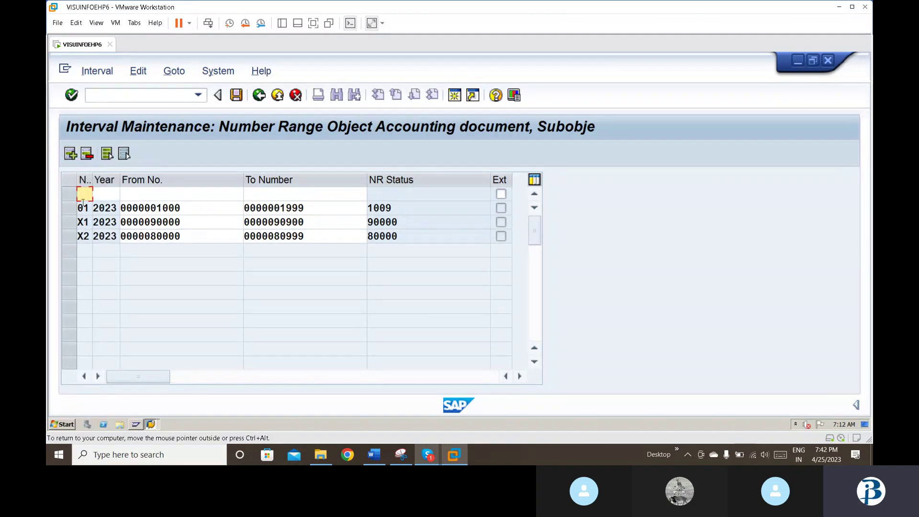
type("15")
key("Tab")
type("2023")
key("Tab")
type("15")
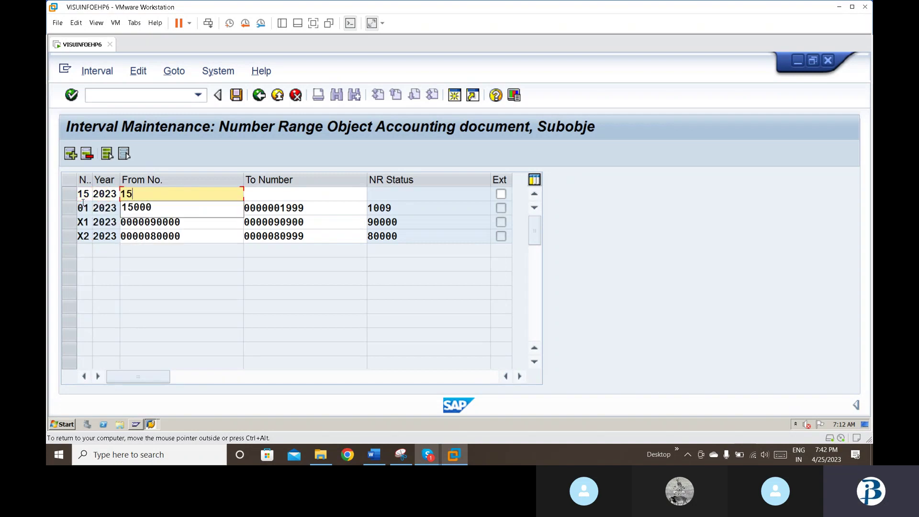
key("Tab")
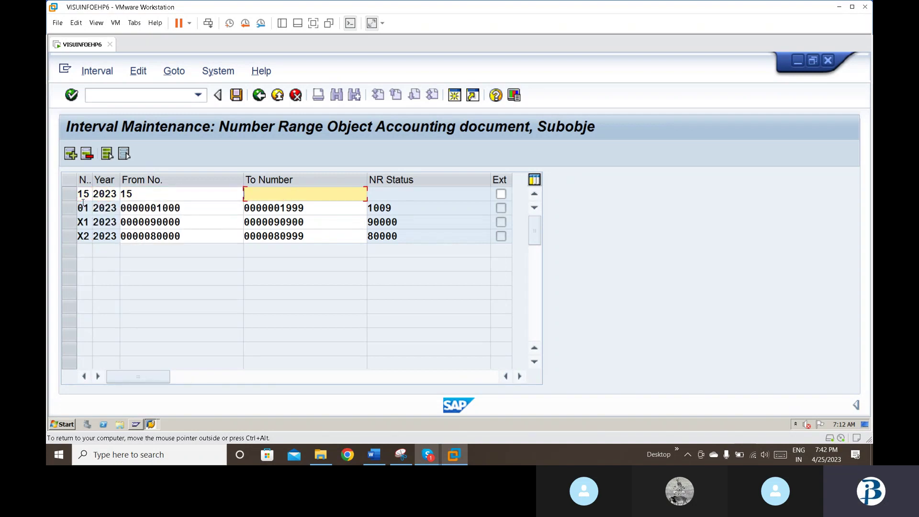
left_click(147, 197)
type("0")
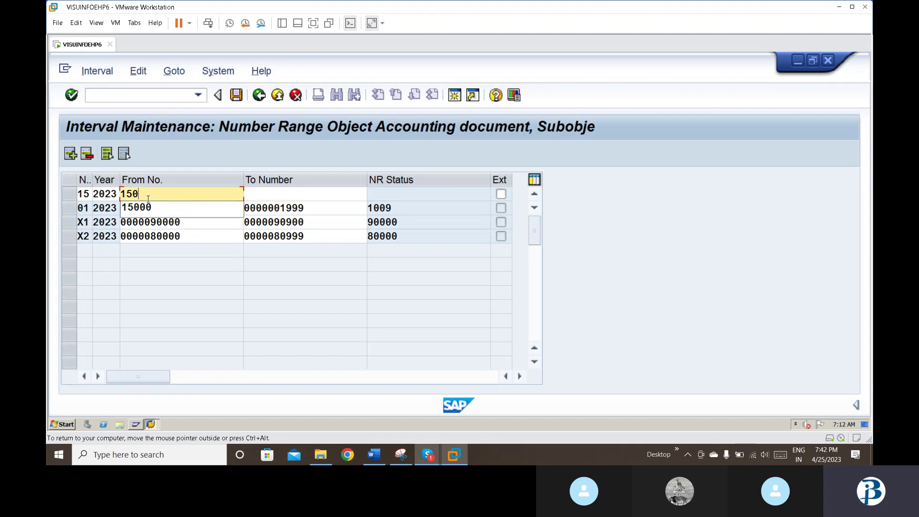
type("00")
key("Tab")
type("15")
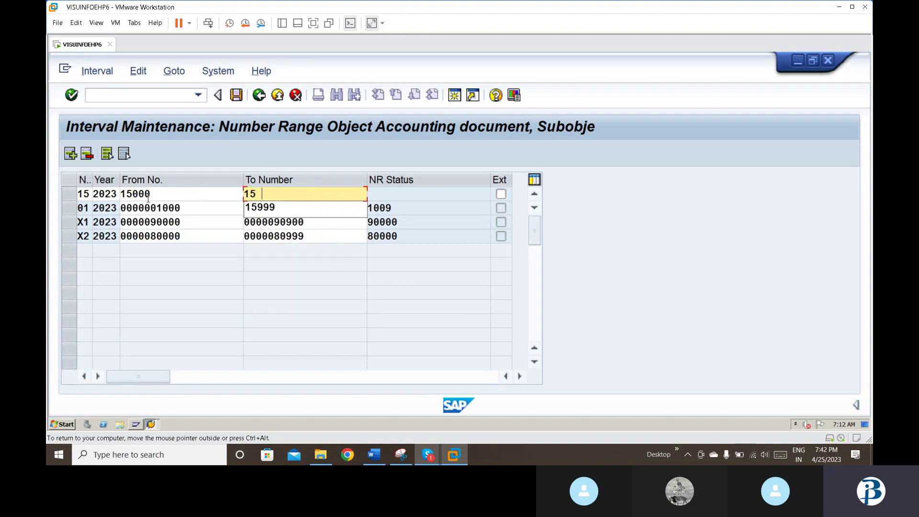
key("Tab")
key("Tab")
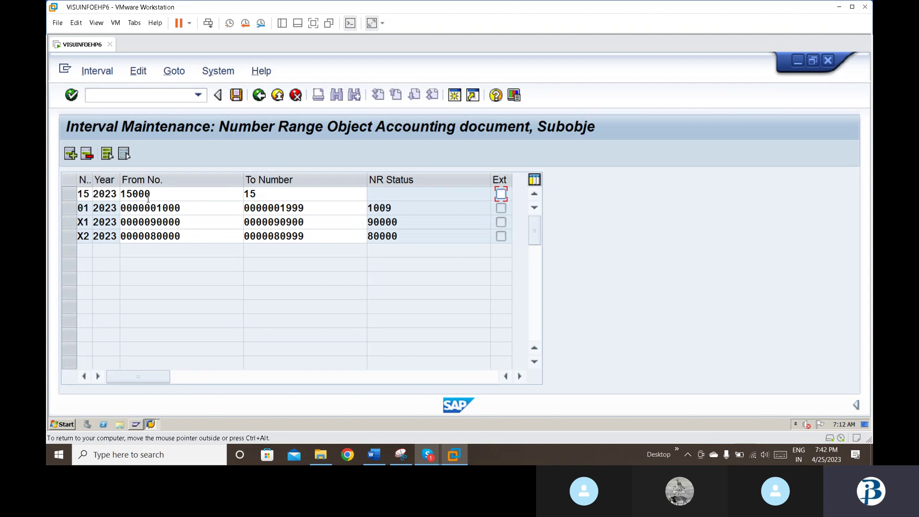
left_click(289, 196)
type("9")
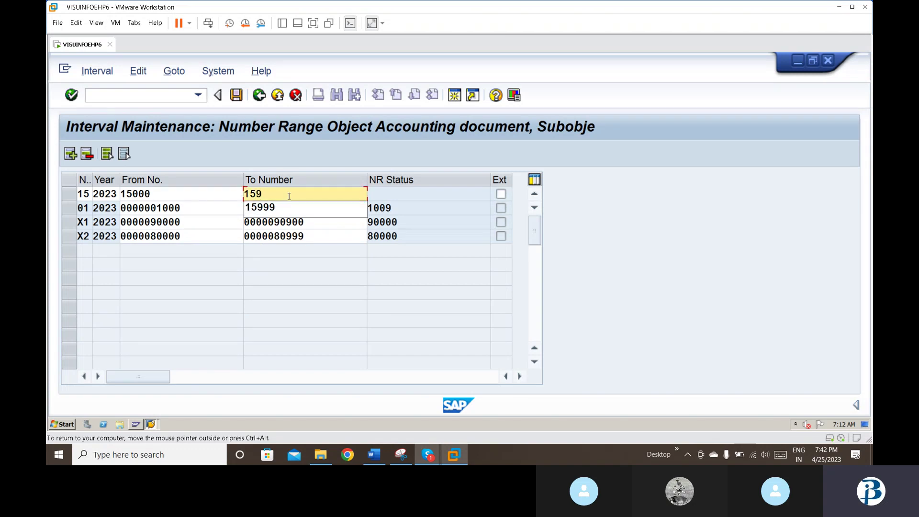
type("99")
key("Return")
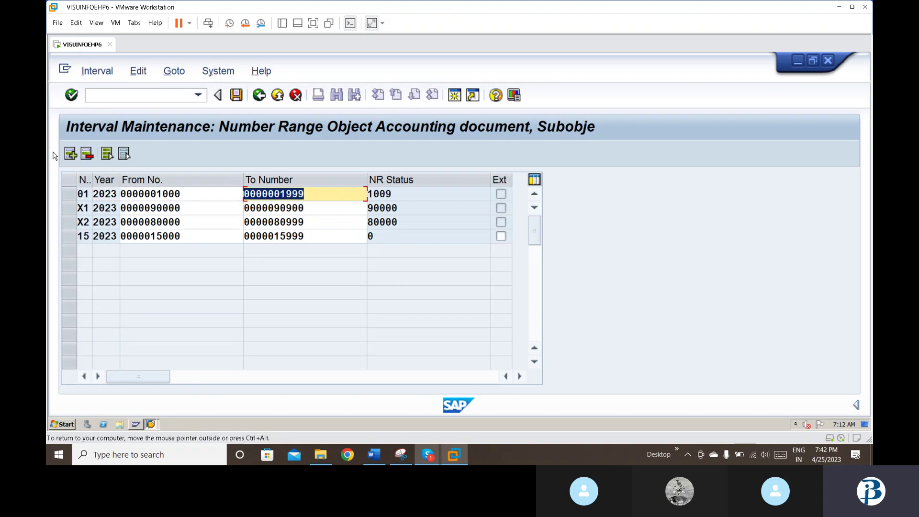
left_click(70, 153)
Step: Add interval 17 for 2023 spanning 17000 to 17999
left_click(70, 153)
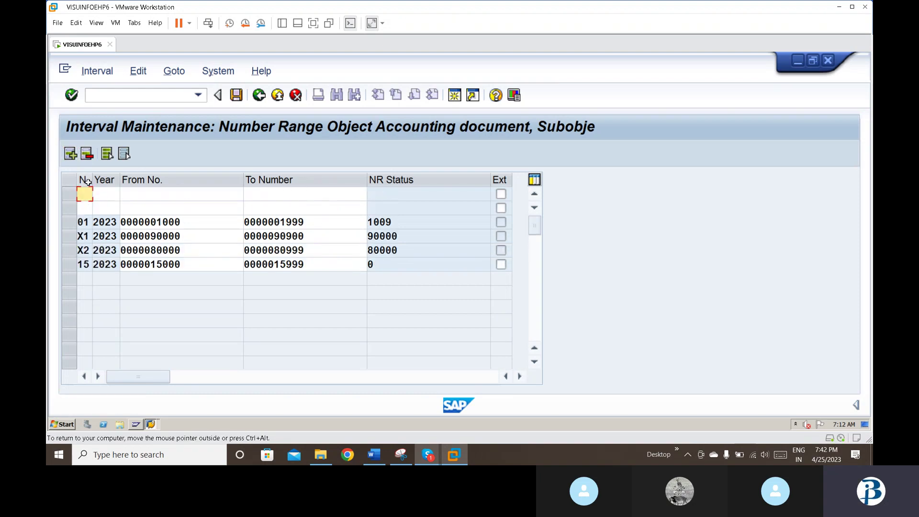
left_click(90, 209)
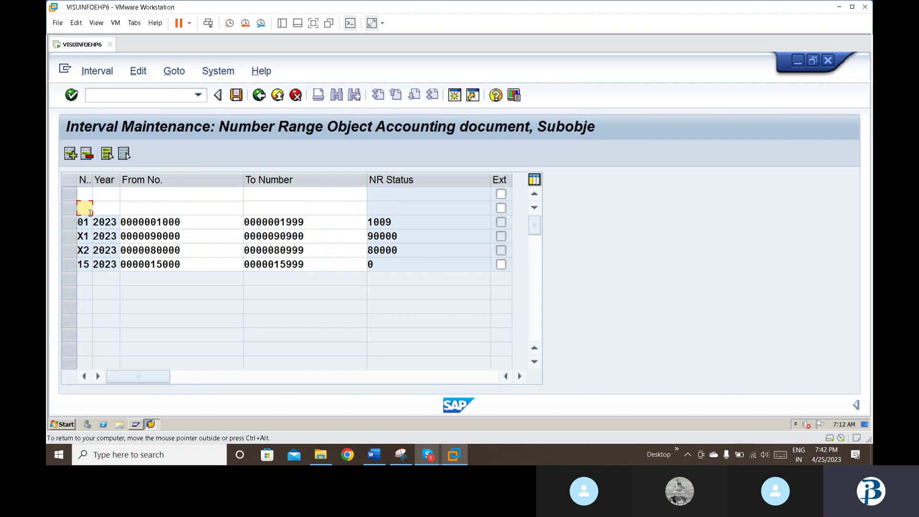
type("17")
key("Tab")
type("2023")
key("Tab")
type("17")
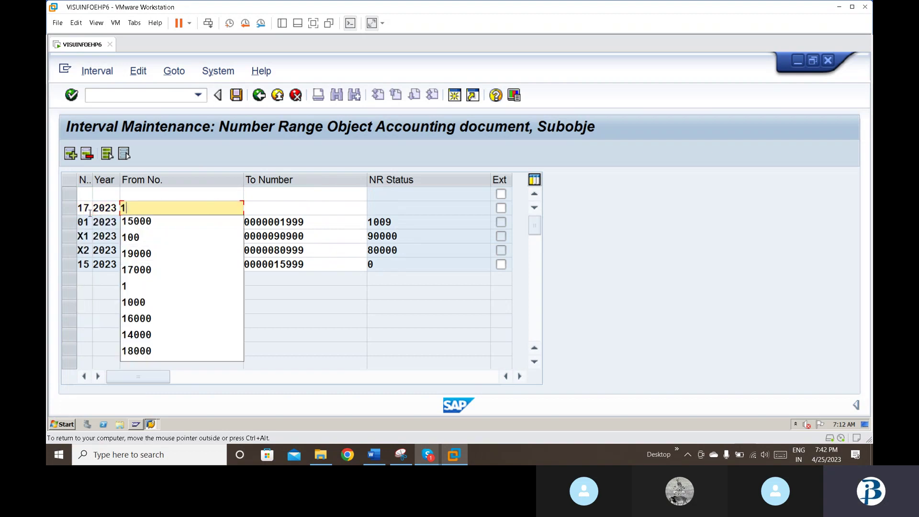
type("000")
key("Tab")
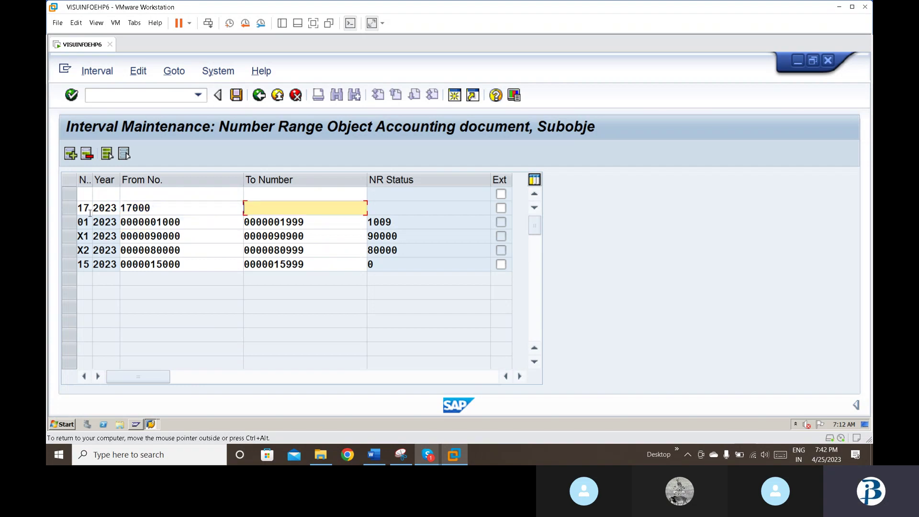
type("17999")
key("Return")
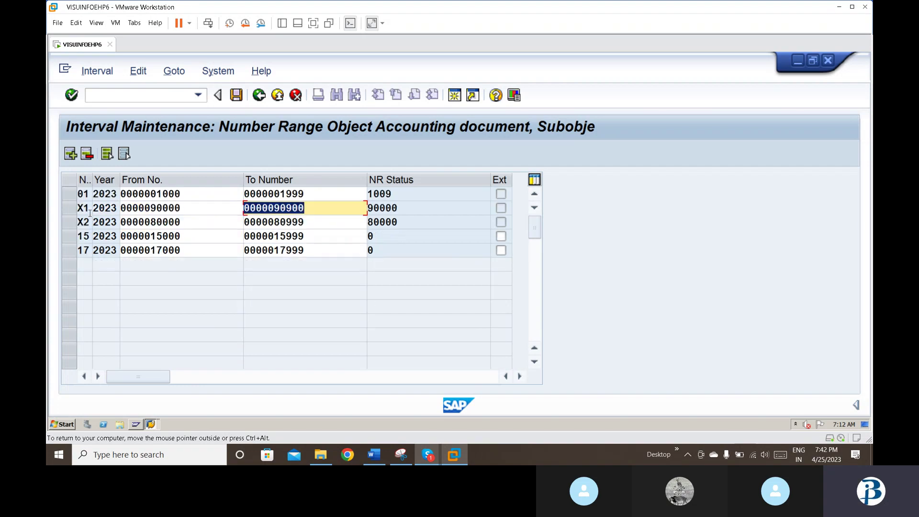
Step: Add interval 19 for 2023 spanning 19000 to 19999, then save and acknowledge the transport notice
left_click(72, 153)
type("19")
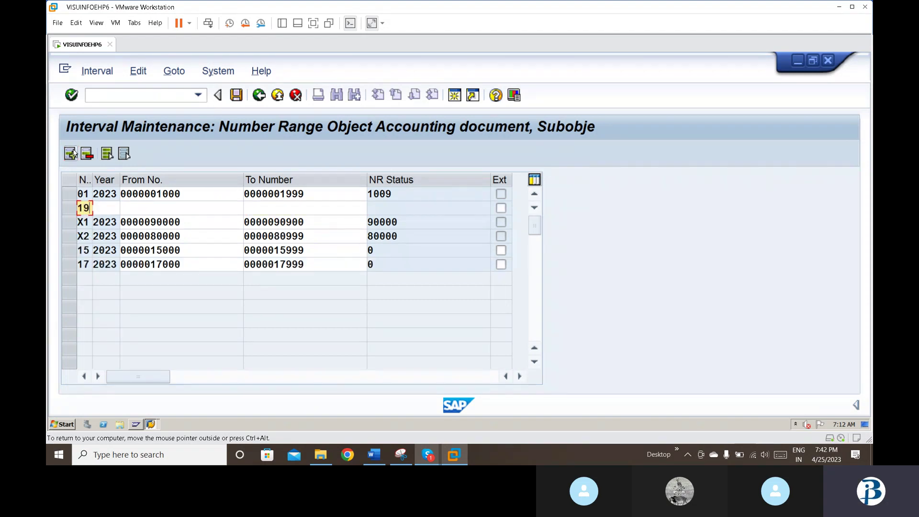
key("Tab")
type("2023")
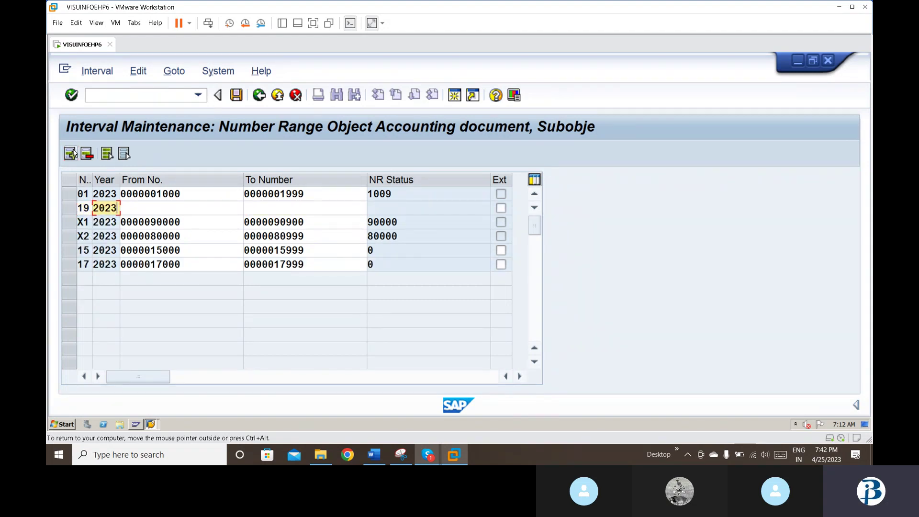
key("Tab")
type("1")
key("Down")
key("Down")
key("Down")
key("Down")
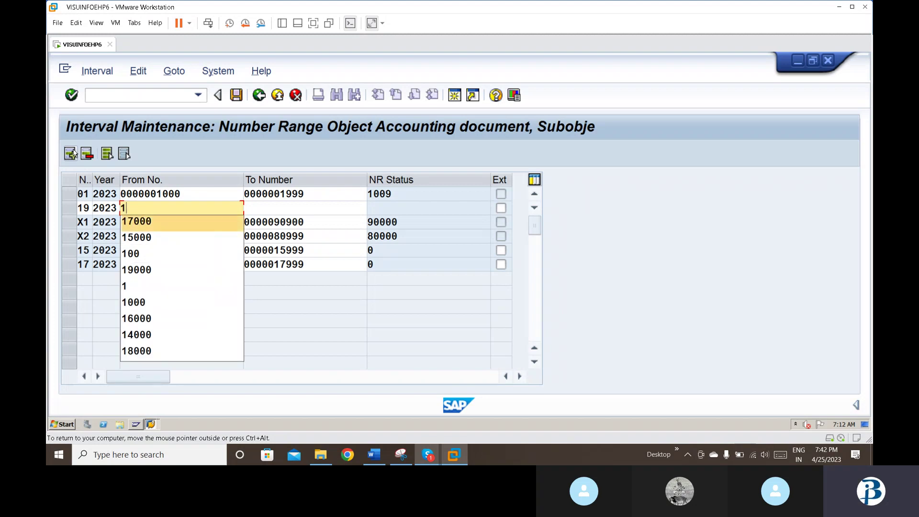
key("Return")
key("Tab")
type("1")
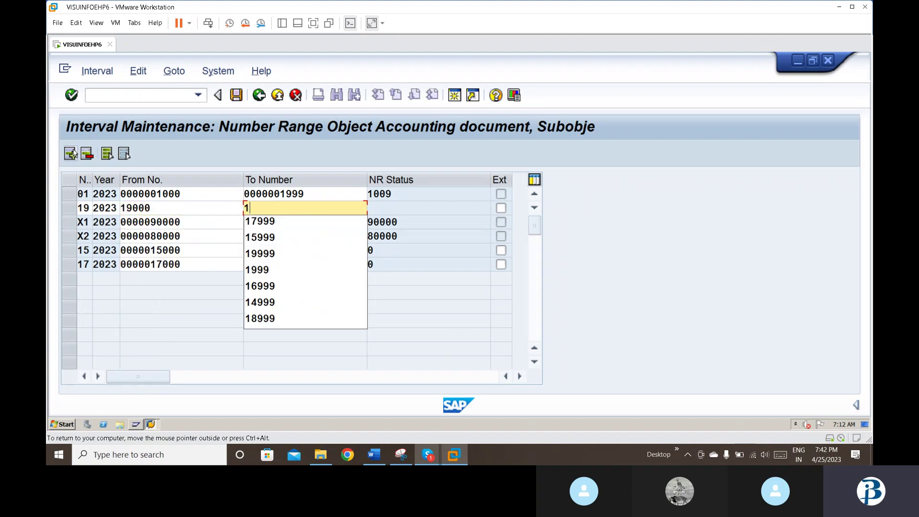
key("Down")
key("Down")
key("Return")
key("Return")
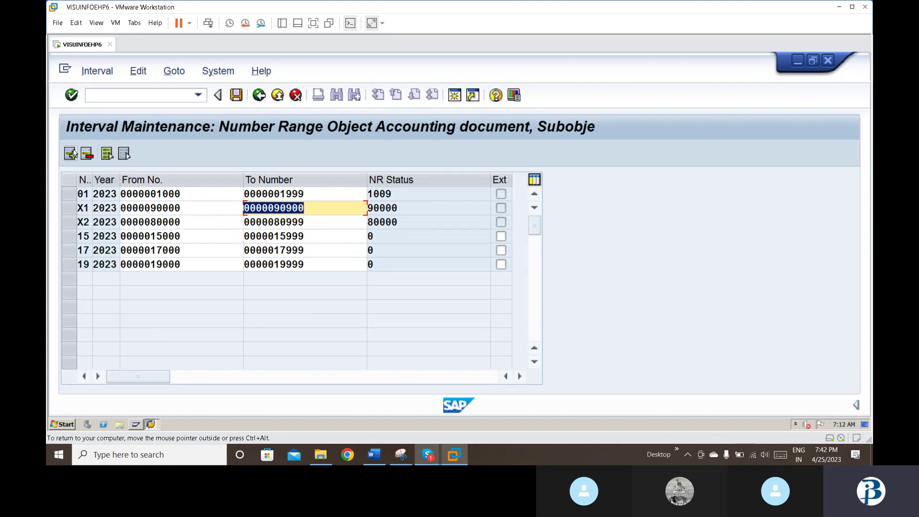
left_click(240, 97)
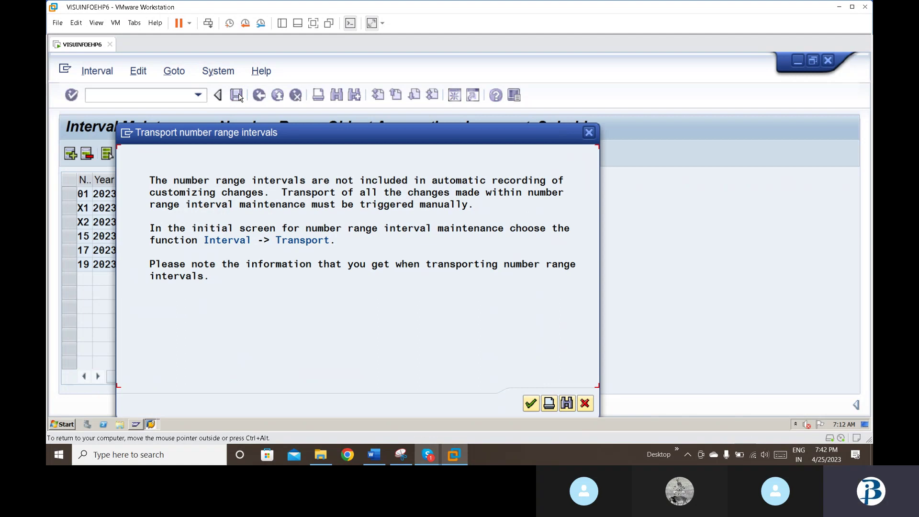
left_click(530, 403)
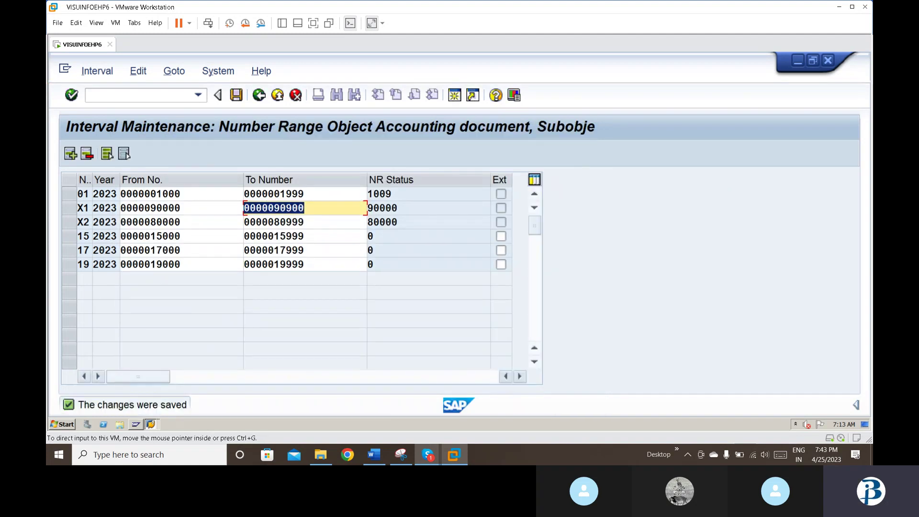
left_click(372, 460)
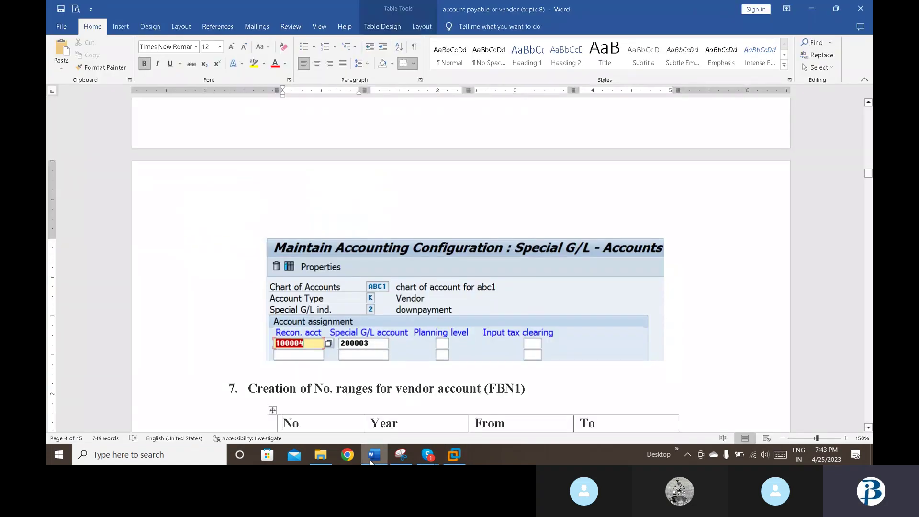
scroll(461, 263, "down", 15)
scroll(461, 263, "up", 6)
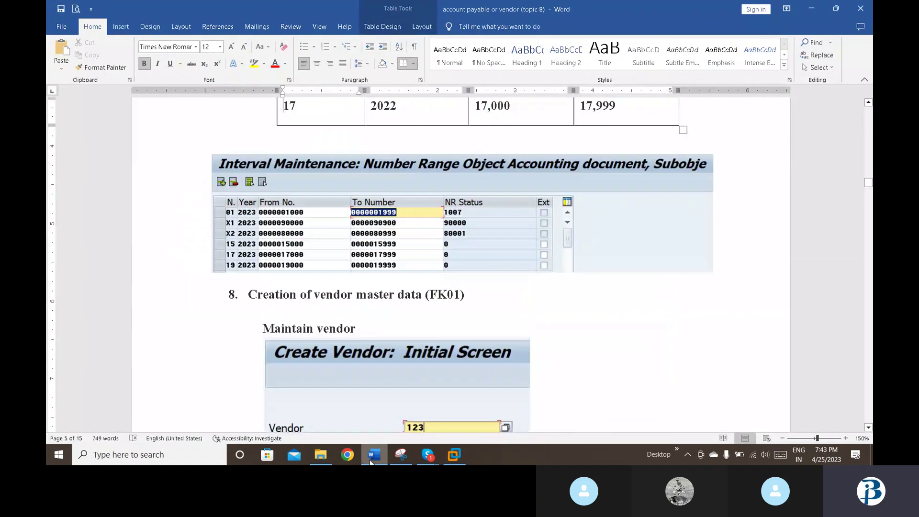
key("Down")
key("shift+Right")
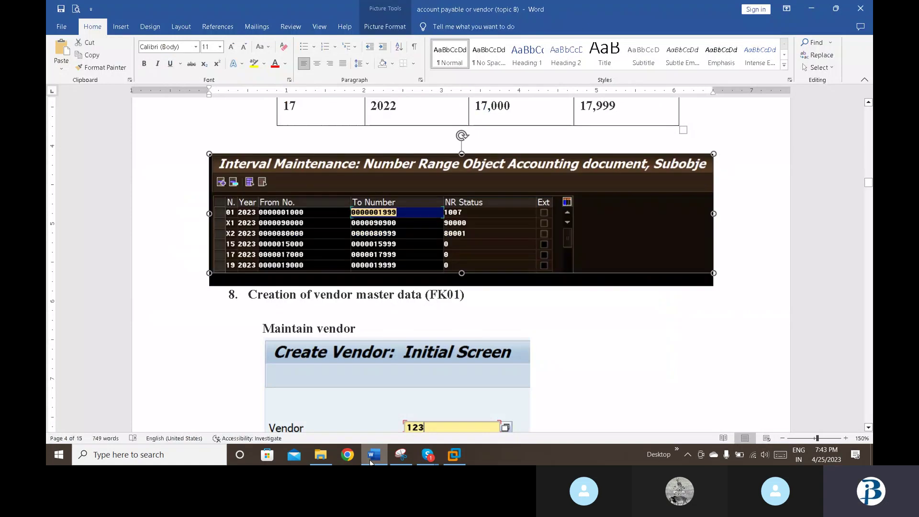
key("Down")
key("Down")
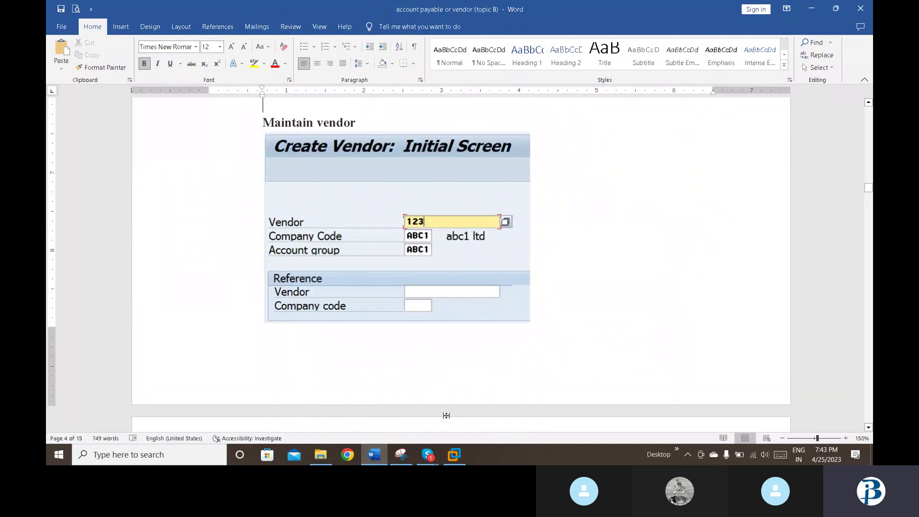
left_click(452, 457)
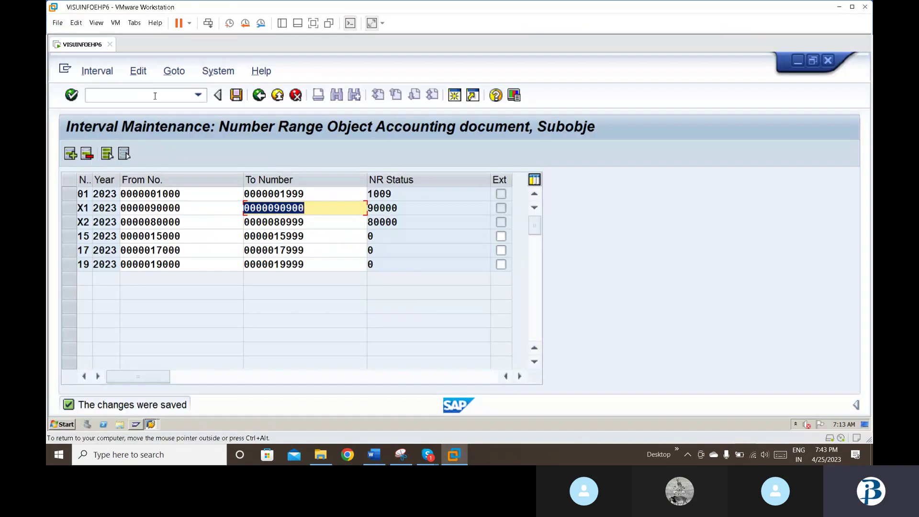
Step: Start vendor creation with /nFK01, submit the initial screen, and enter vendor number 125
type("/nfk0")
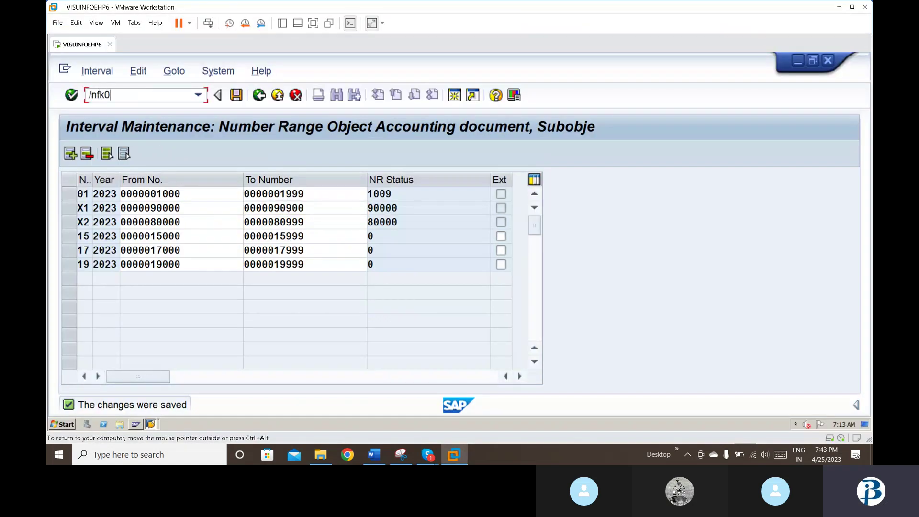
key("Return")
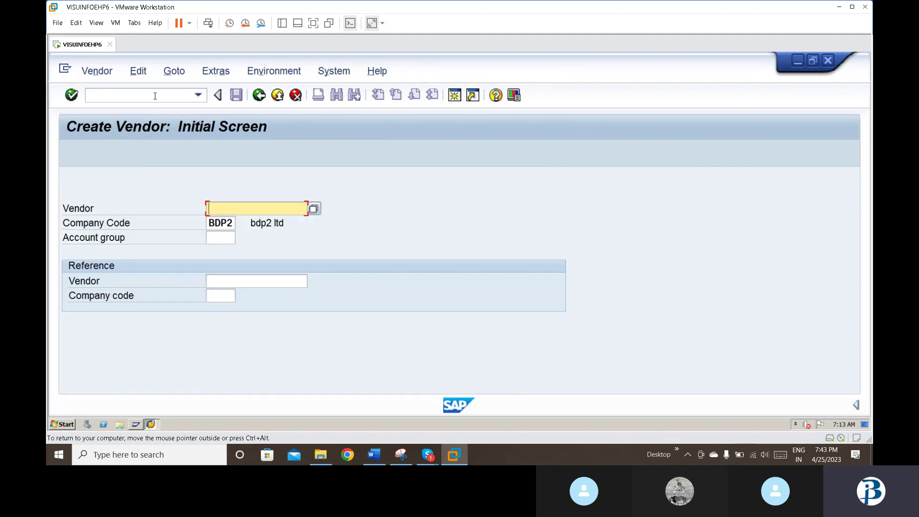
key("Return")
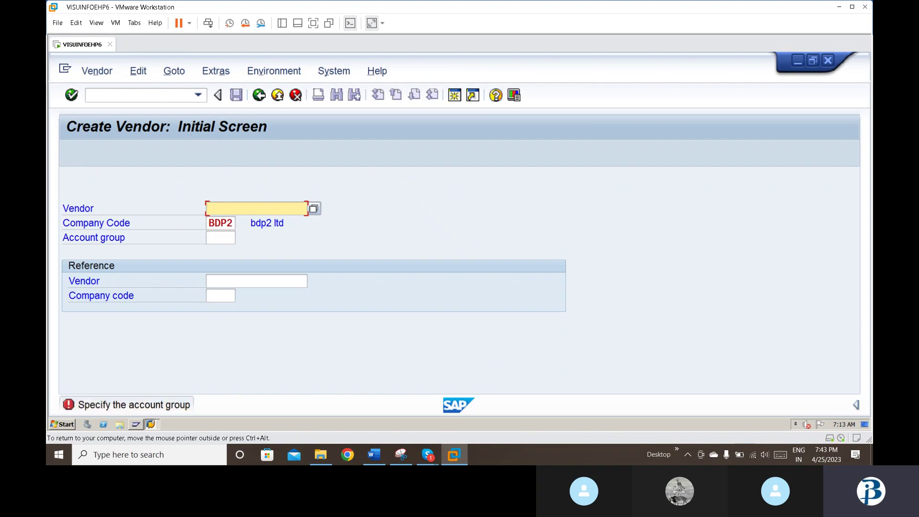
type("125")
left_click(219, 238)
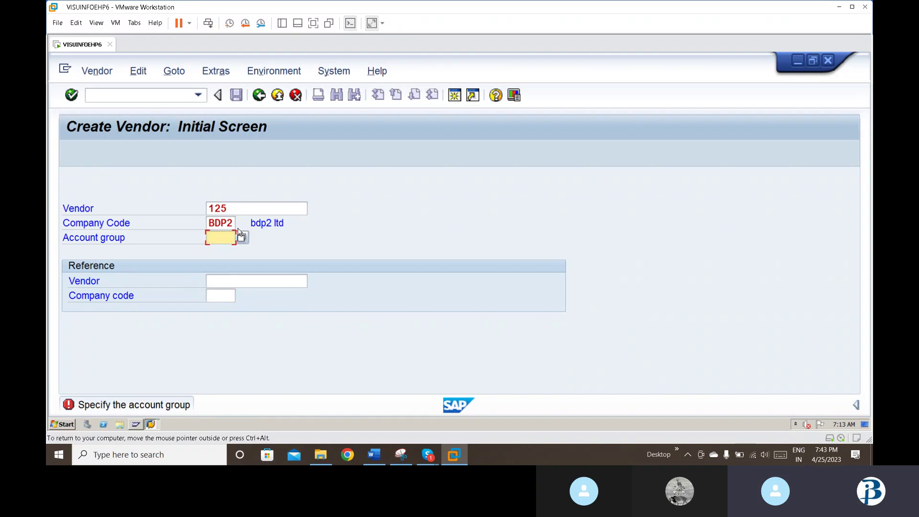
Step: Fill in BDP2 and reference vendor 125, submitting so account group SAP1 is set
left_click(250, 209)
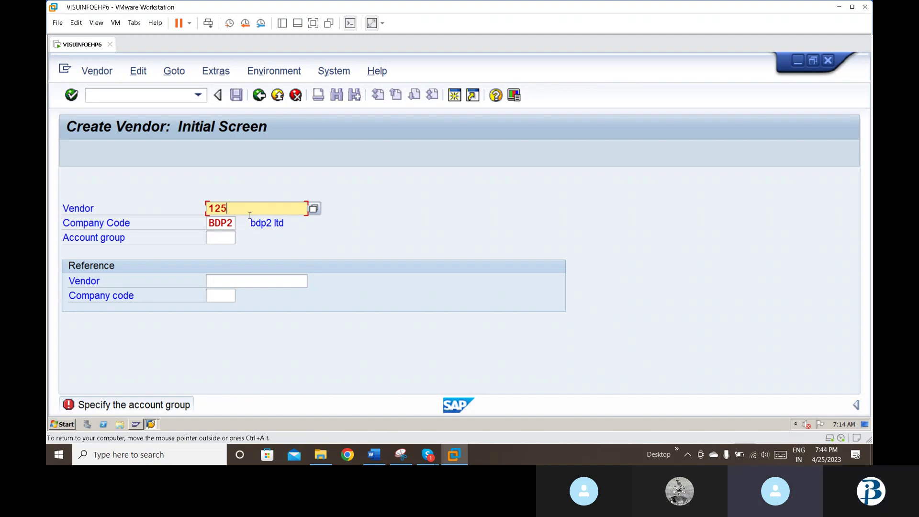
left_click(230, 242)
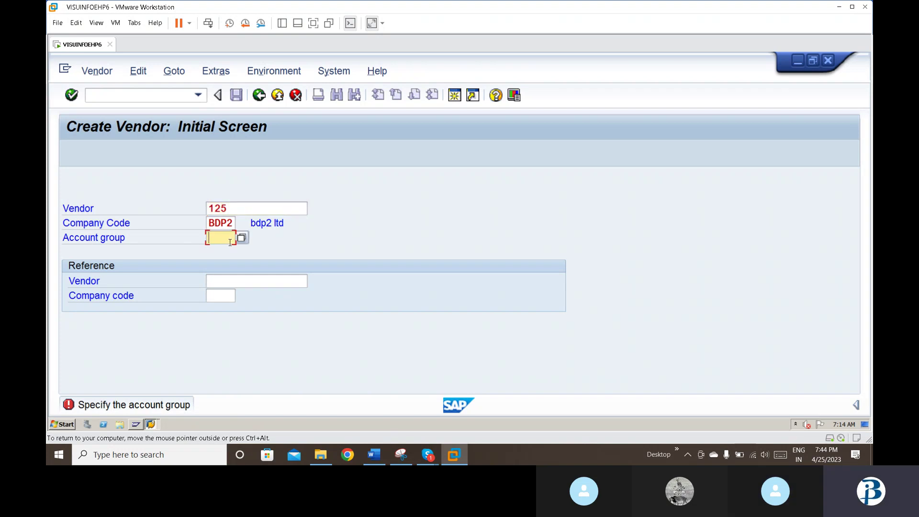
type("bdp2")
key("Tab")
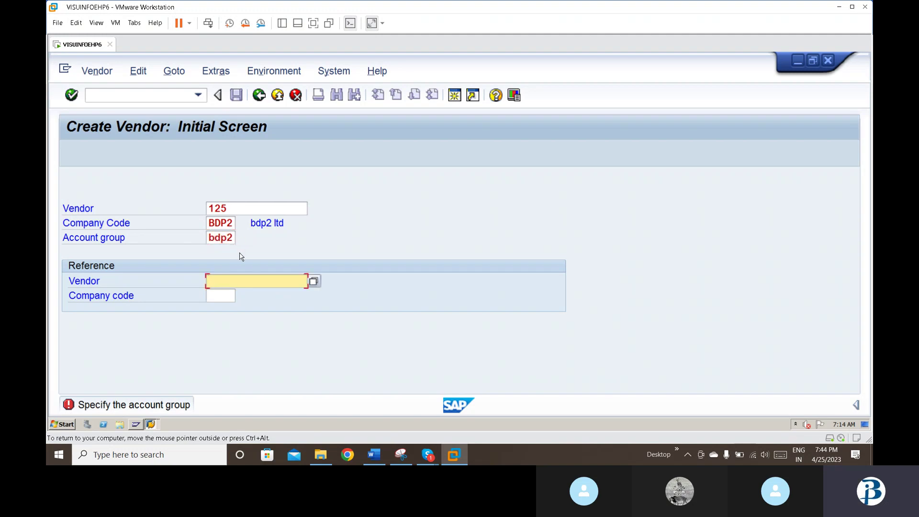
type("1")
key("Down")
key("Return")
key("Return")
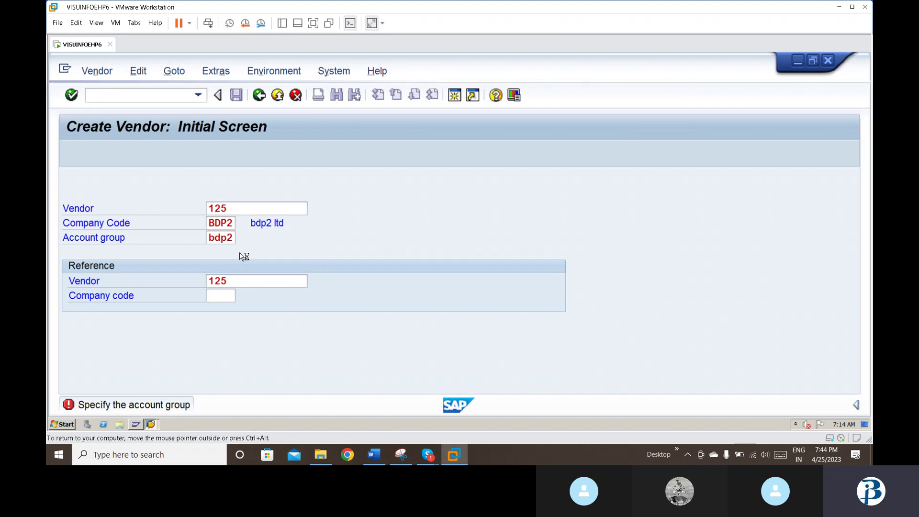
key("Return")
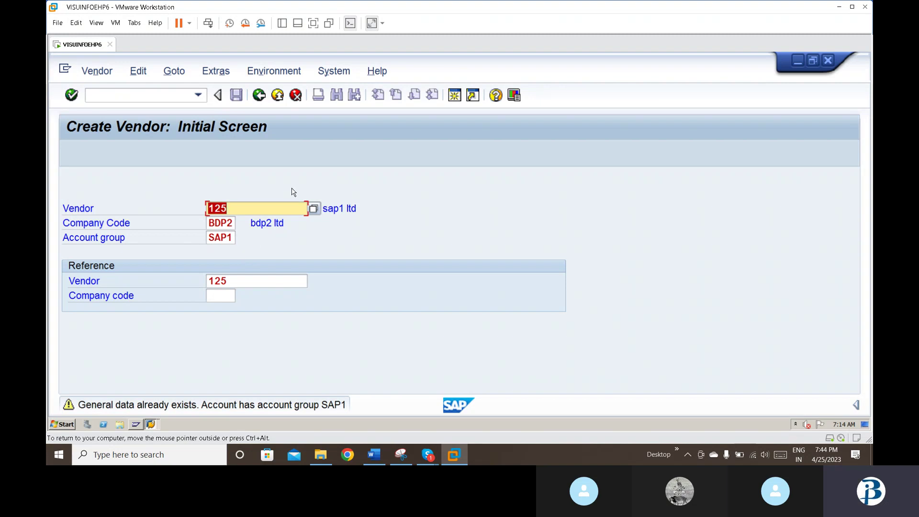
Step: Change the vendor number to 150 and submit it for checking
key("BackSpace")
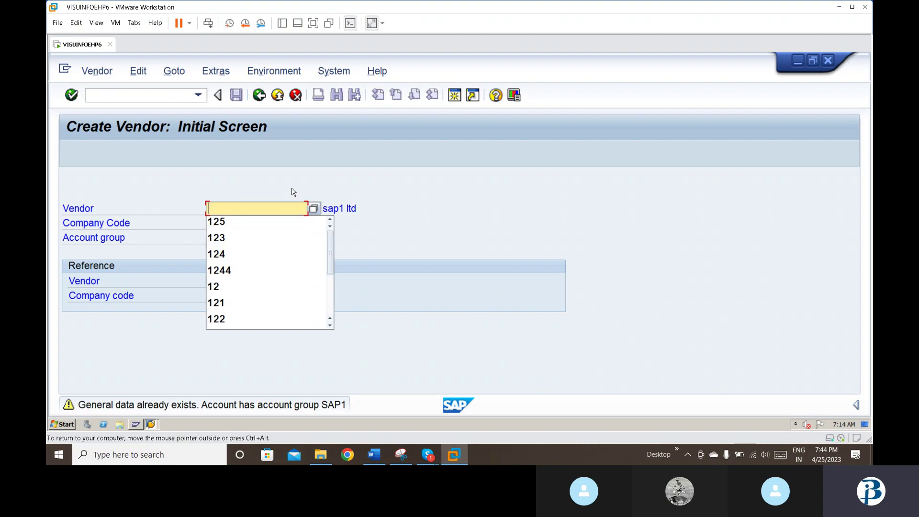
type("15")
key("BackSpace")
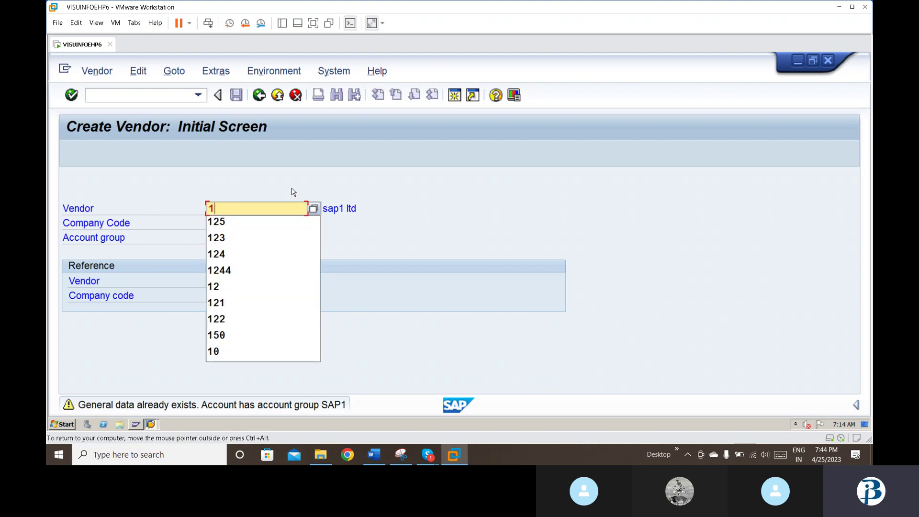
type("50")
key("Return")
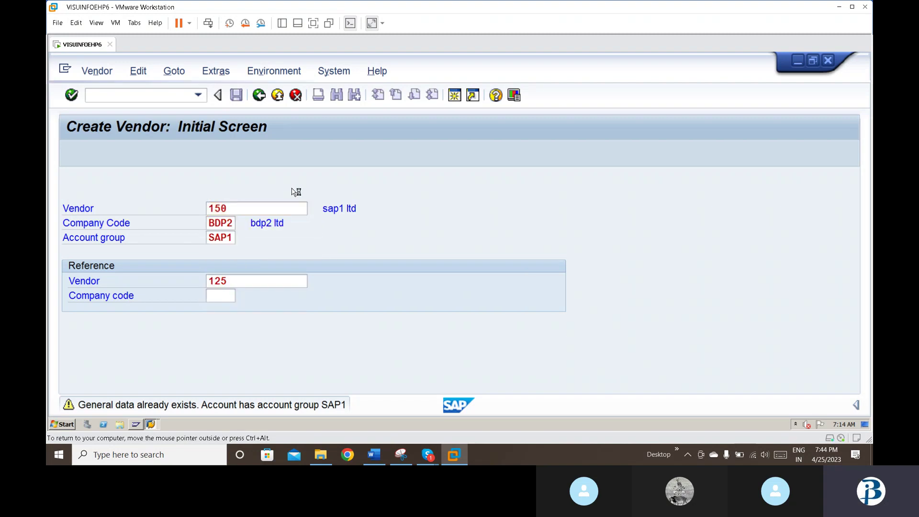
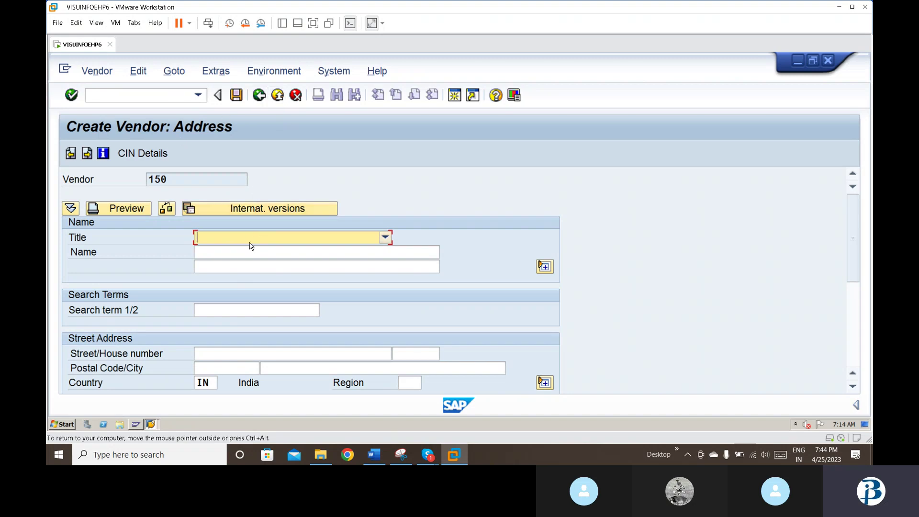
Step: Set the vendor title to Company, the name to bdp2 ltd and the street to ameerpet
key("Down")
key("Tab")
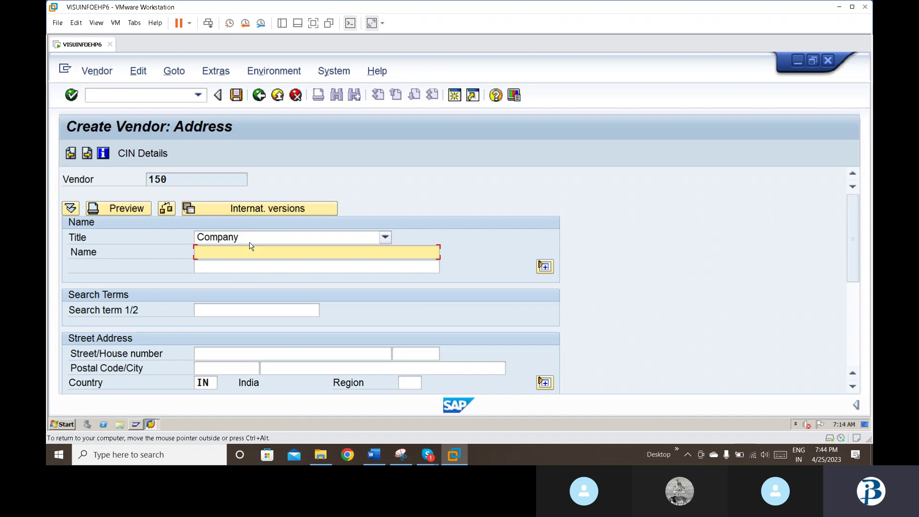
type("bdp")
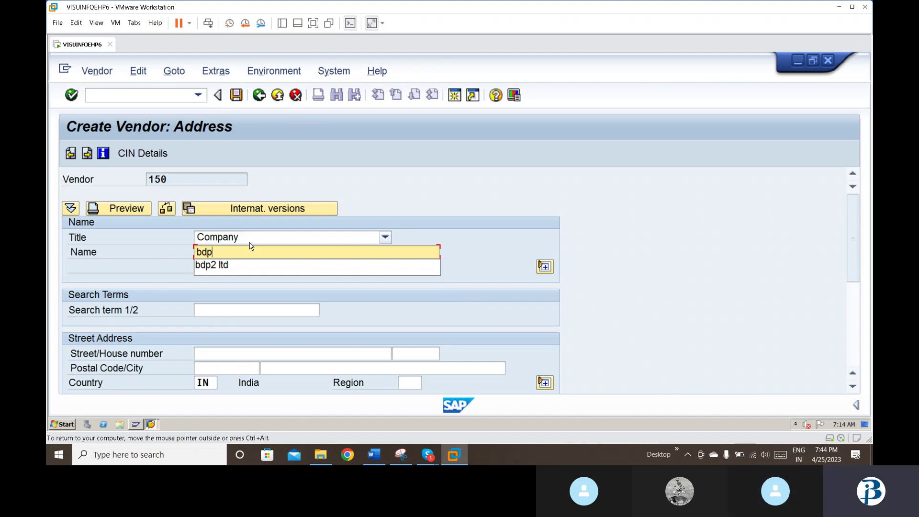
key("Down")
key("Return")
key("Tab")
key("Tab")
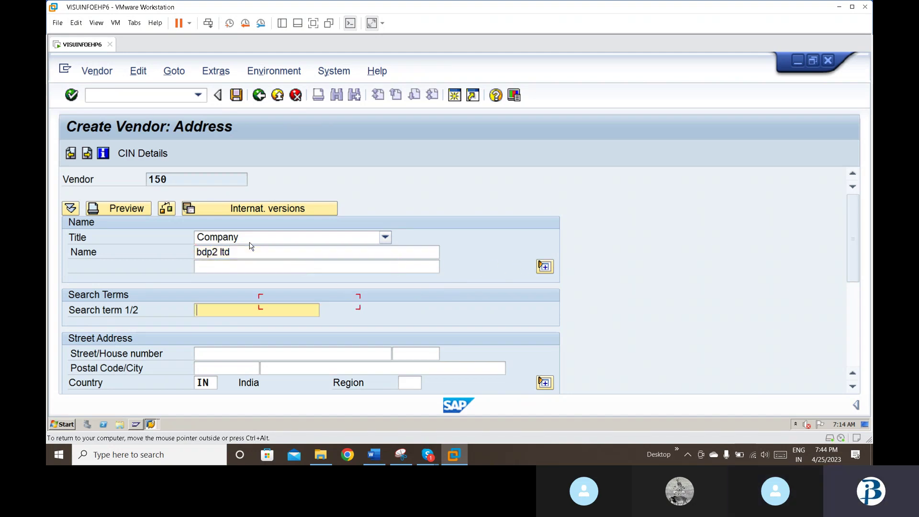
key("Tab")
type("am")
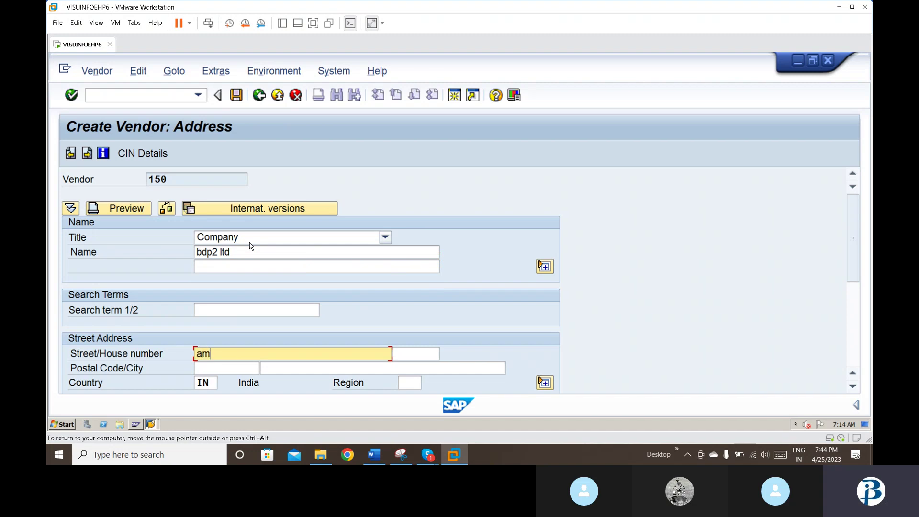
type("eerpet")
Step: Fill in house number 500036, postal code 500036 and city hyderabad
key("Tab")
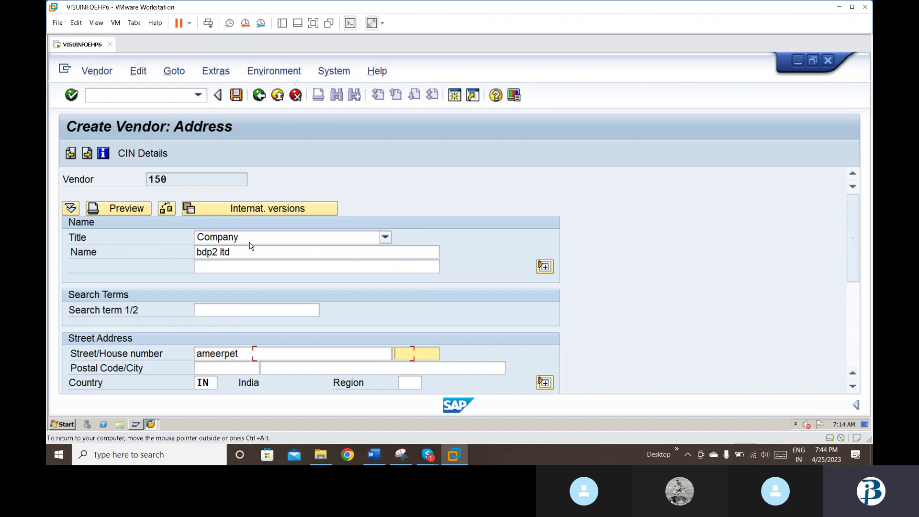
type("500036")
key("Tab")
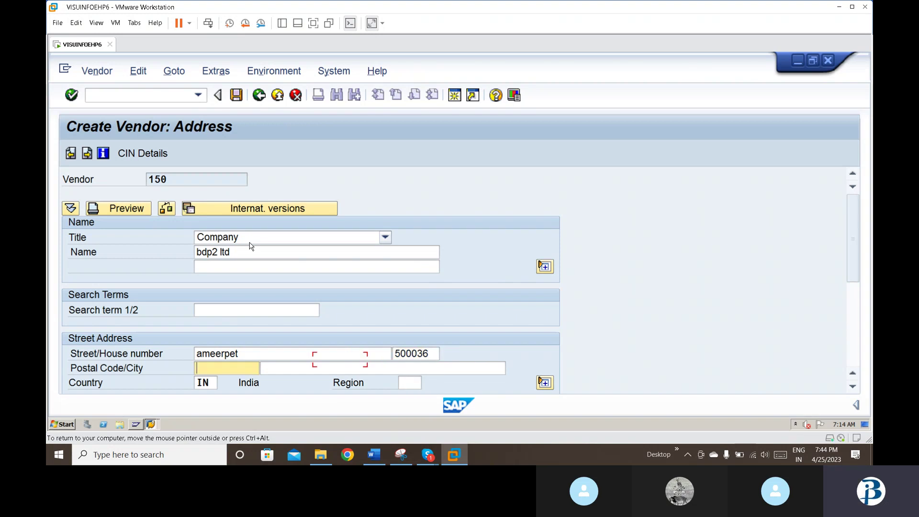
type("5")
key("Down")
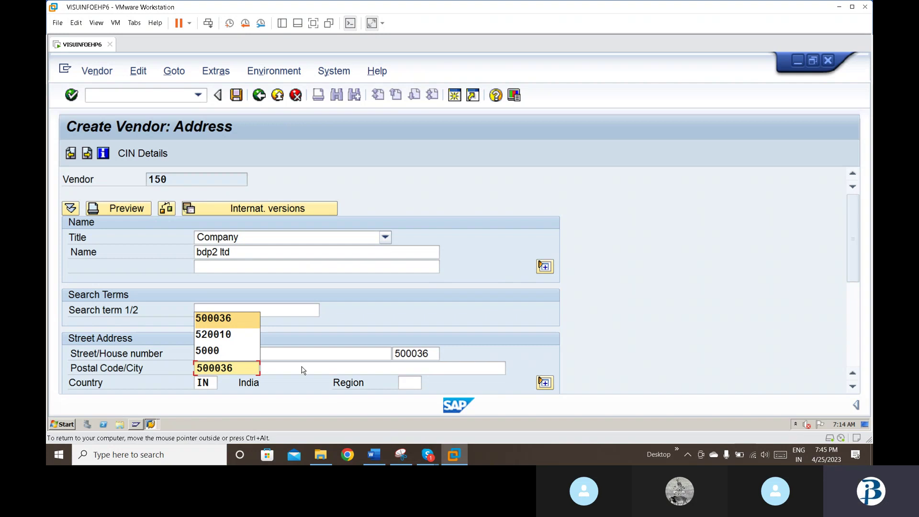
left_click(303, 369)
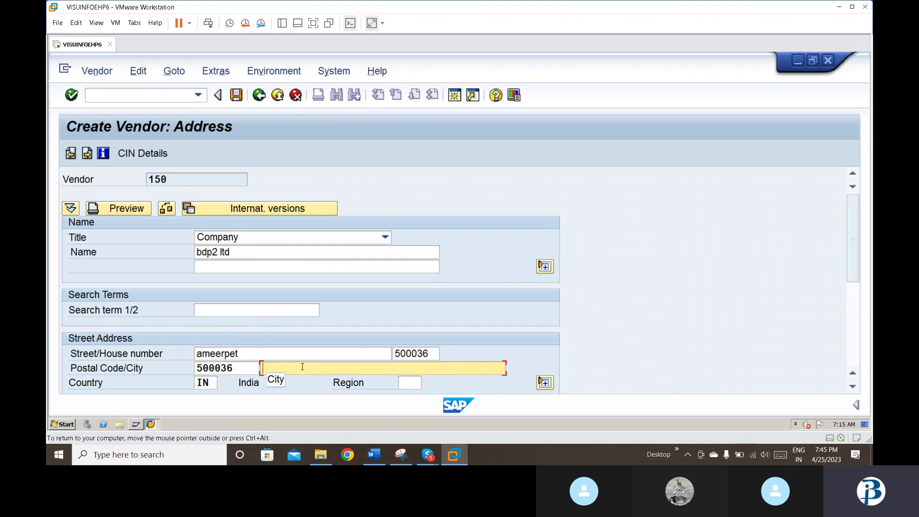
type("h")
key("Down")
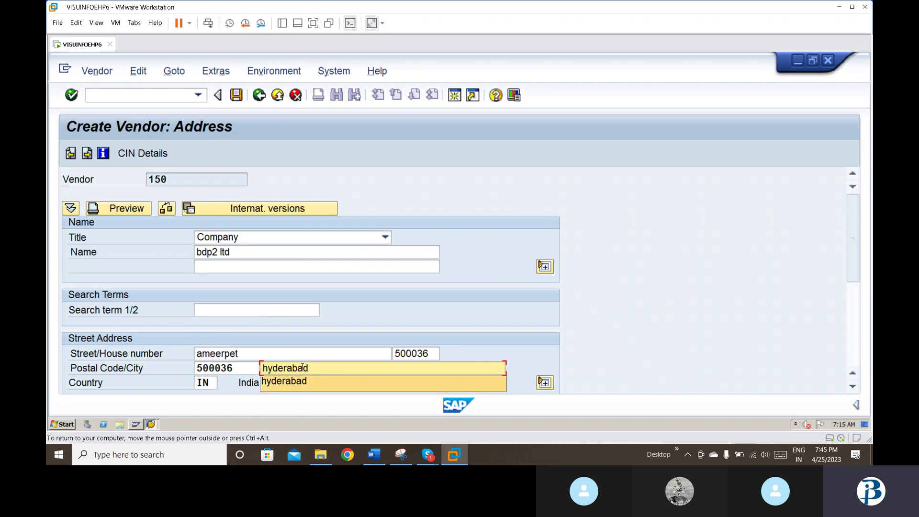
key("Return")
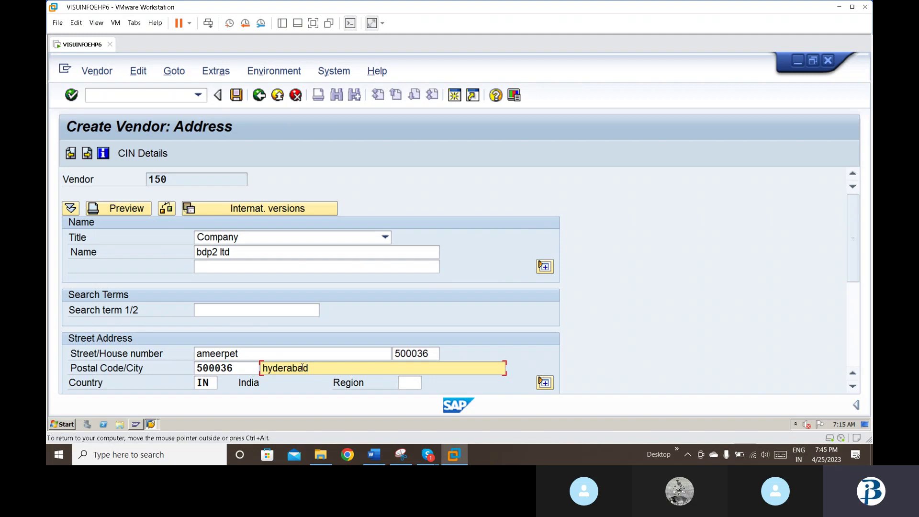
key("Tab")
Step: Enter region 01, PO box 500036 and PO box postal code 500036, then confirm the address
key("Tab")
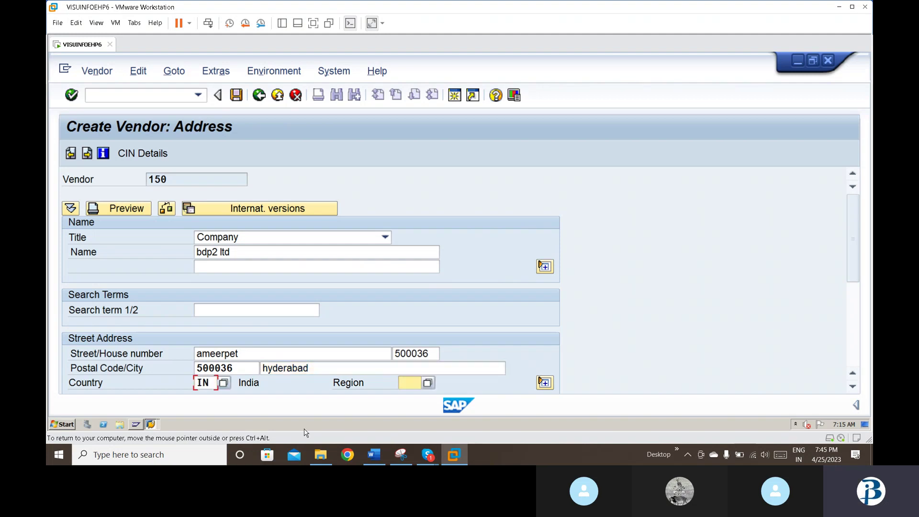
type("01")
key("Tab")
key("Tab")
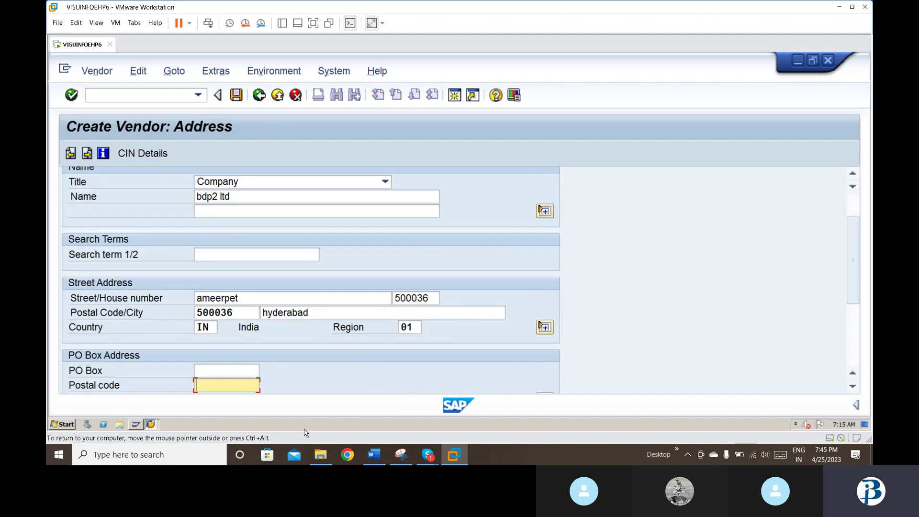
key("shift+Tab")
type("500036")
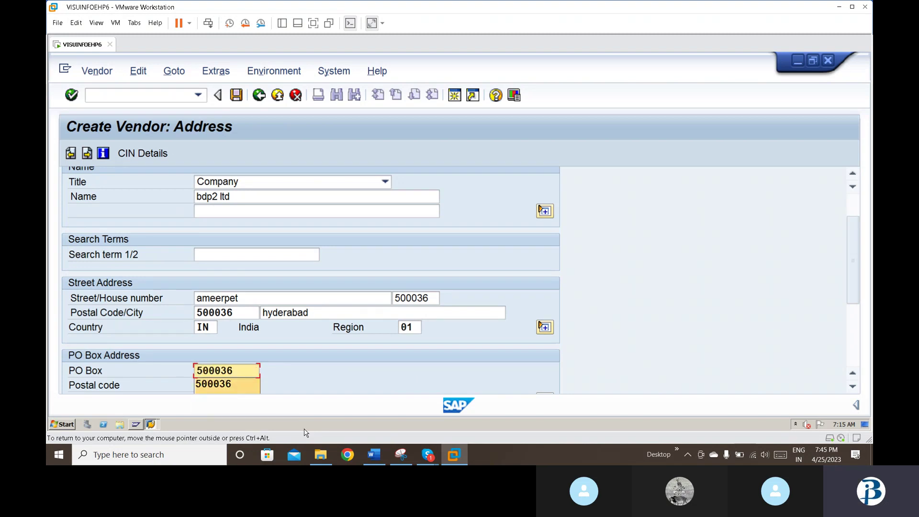
key("Return")
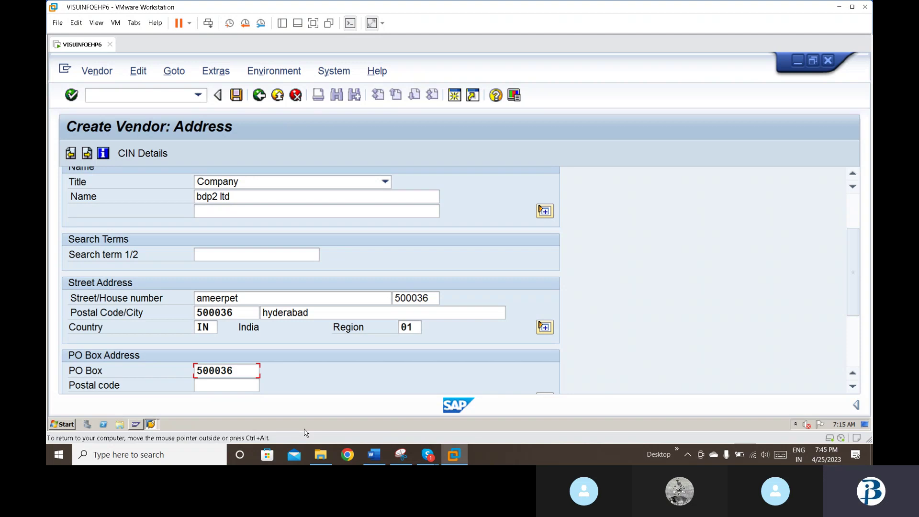
key("Tab")
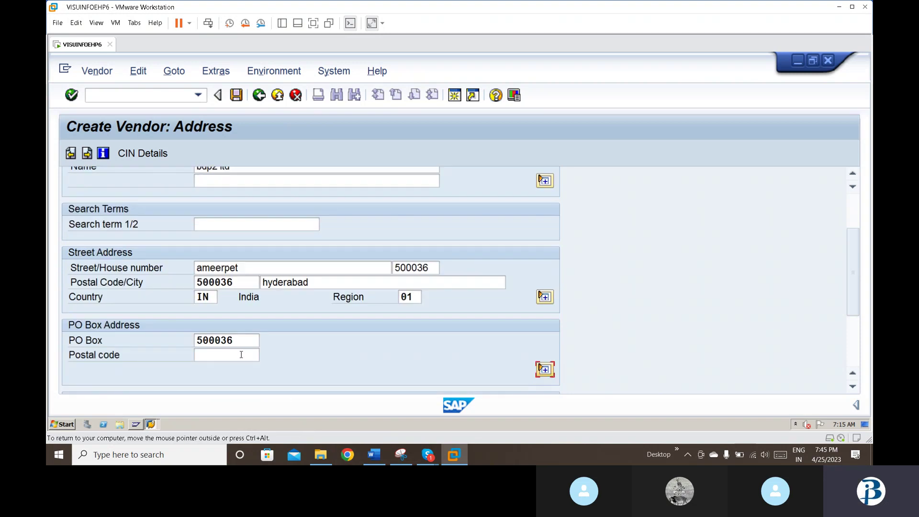
left_click(232, 353)
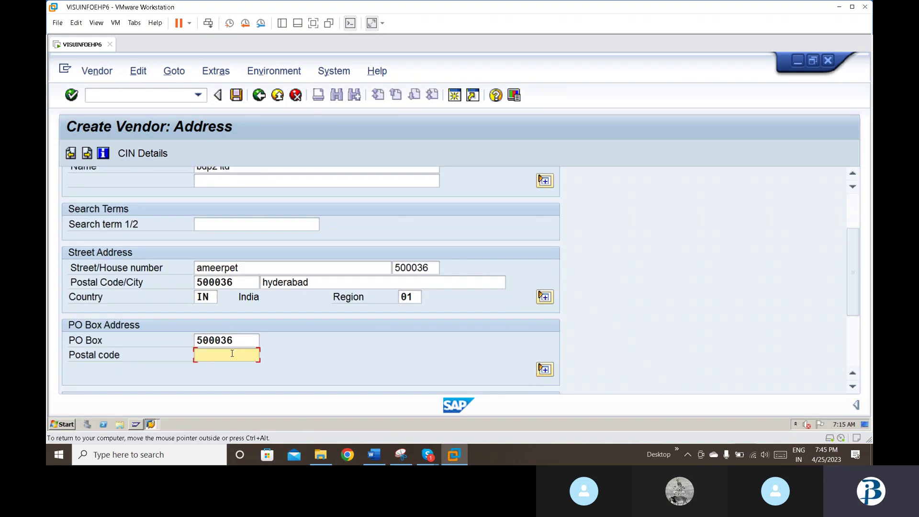
type("5")
key("Return")
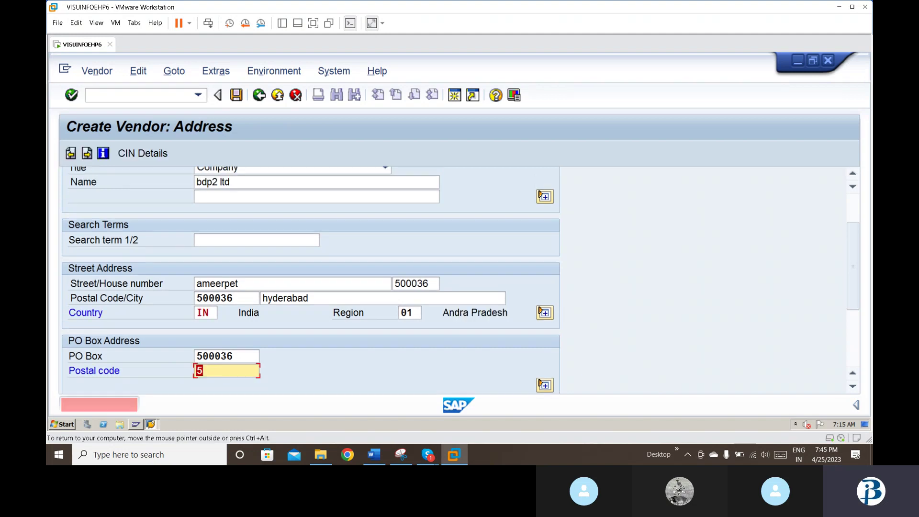
type("50")
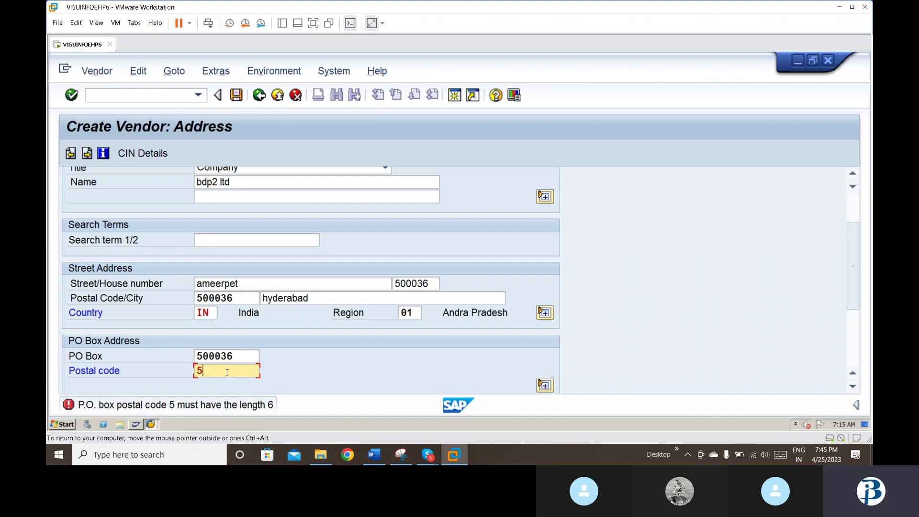
type("0036")
key("Return")
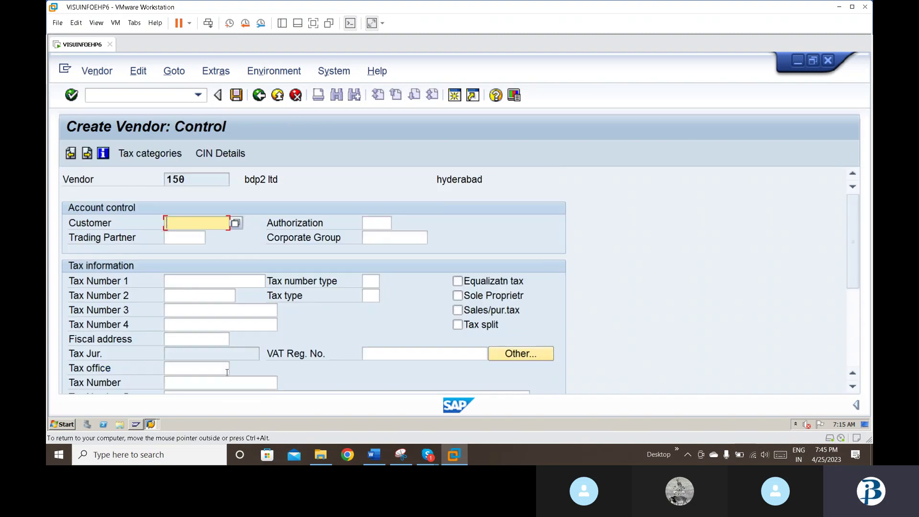
Step: Skip through the Control, Payment transactions and Contact persons screens without changes
key("Return")
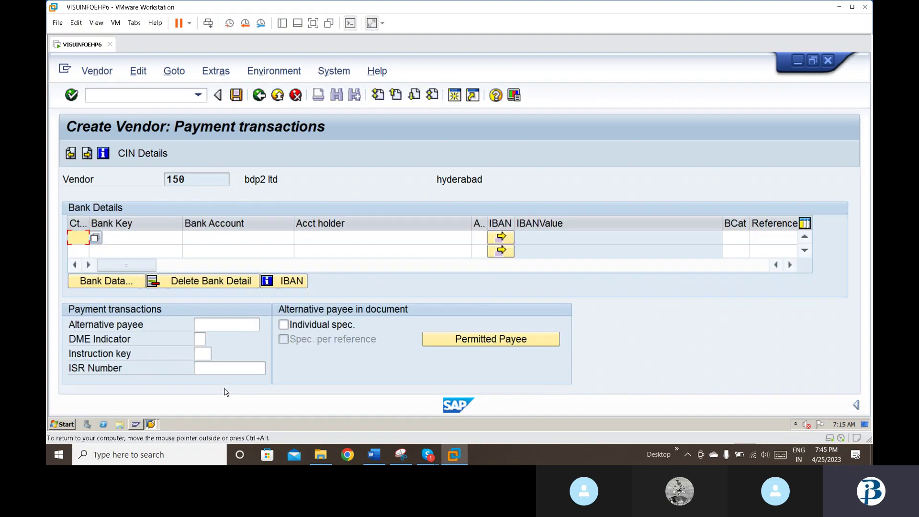
key("Return")
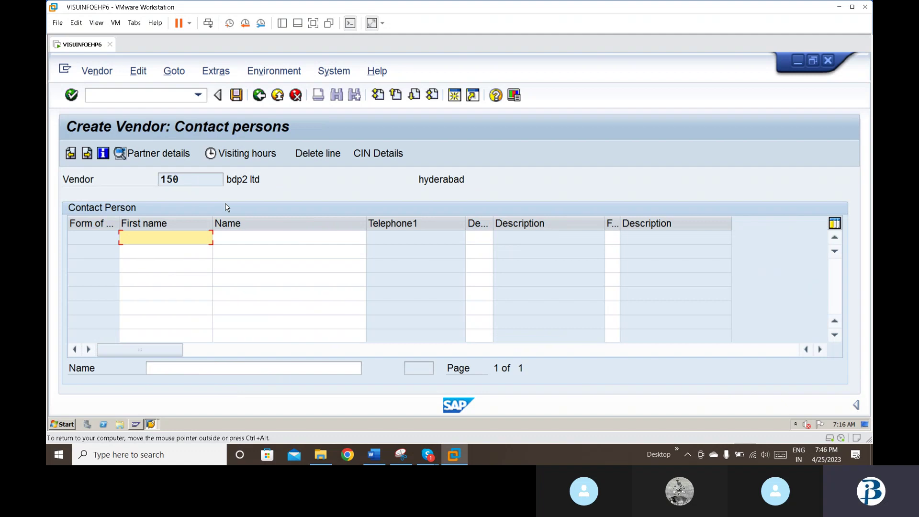
key("Return")
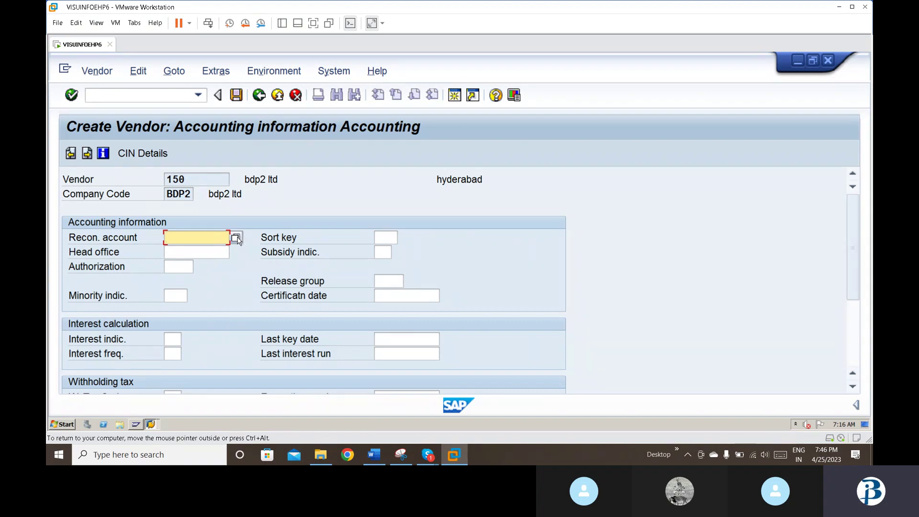
Step: Pick reconciliation account 100004 sundry creditors, sort key 001 and payment terms 0001
left_click(236, 238)
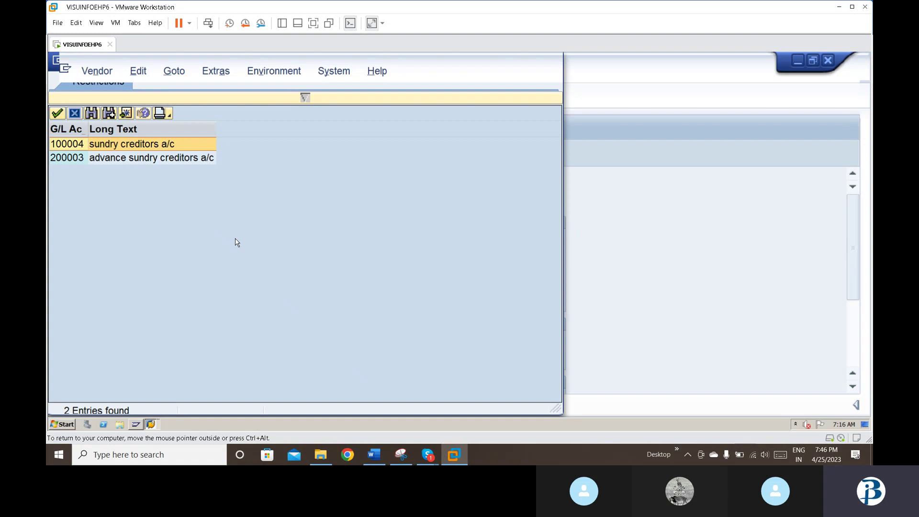
key("Return")
key("Tab")
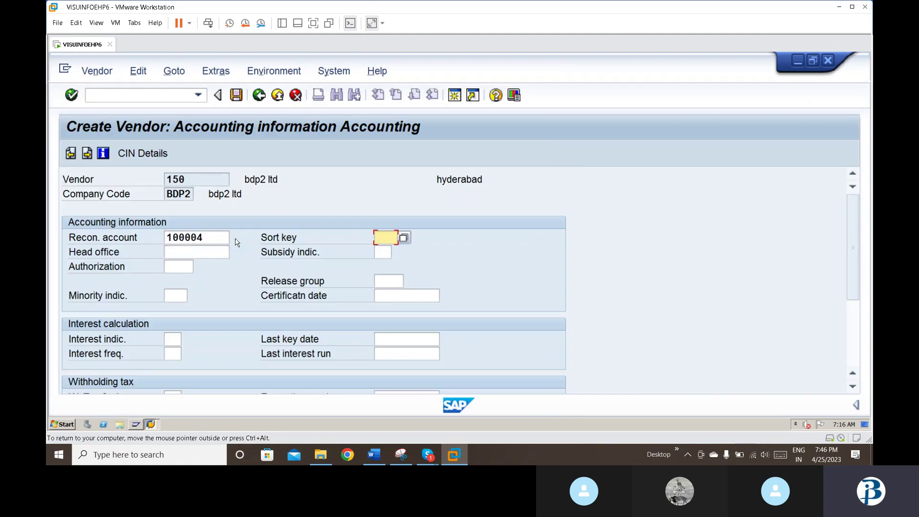
type("001")
key("Return")
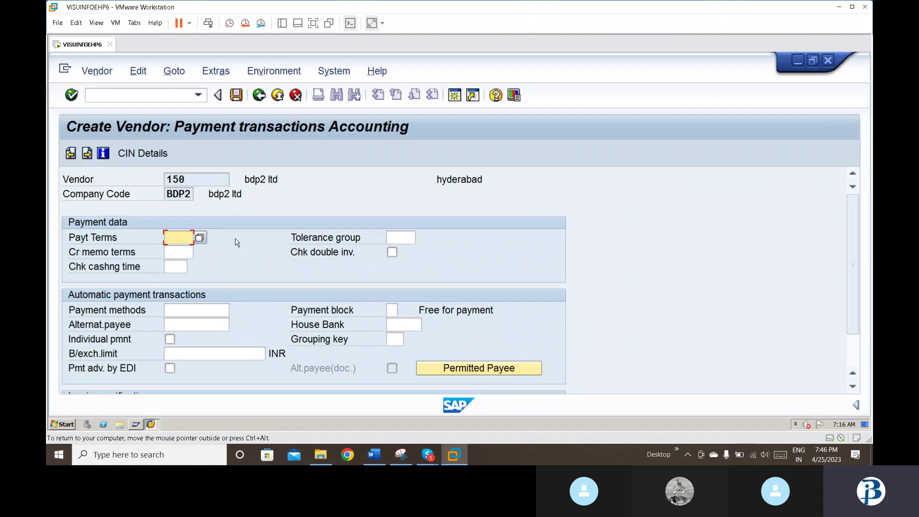
type("0001")
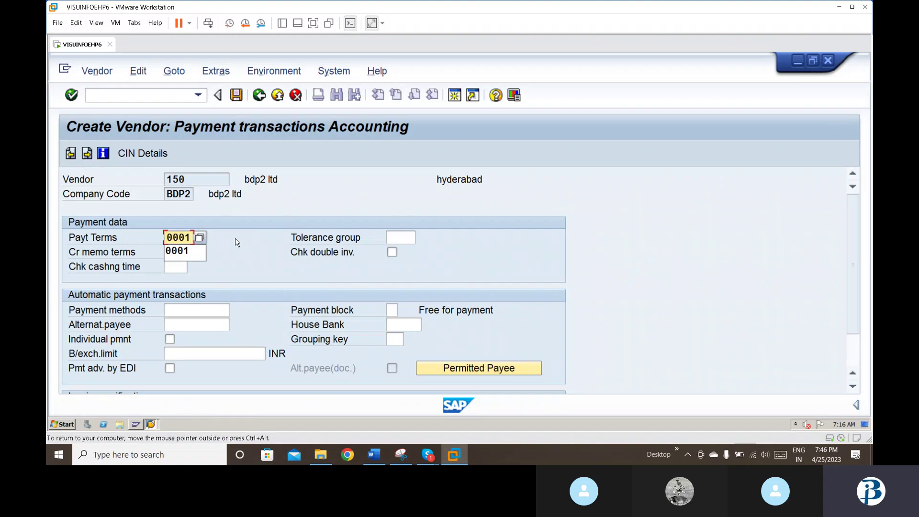
key("Return")
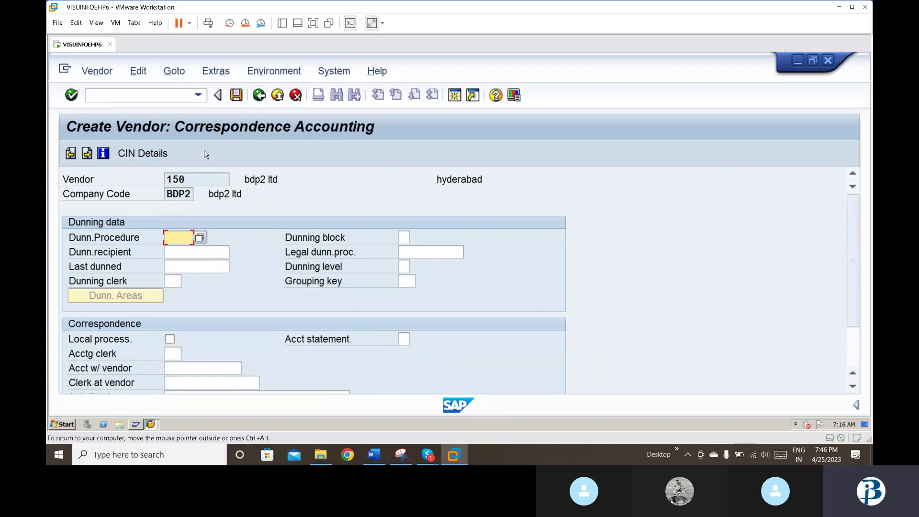
Step: Exit vendor creation, discarding the unsaved vendor data
left_click(259, 95)
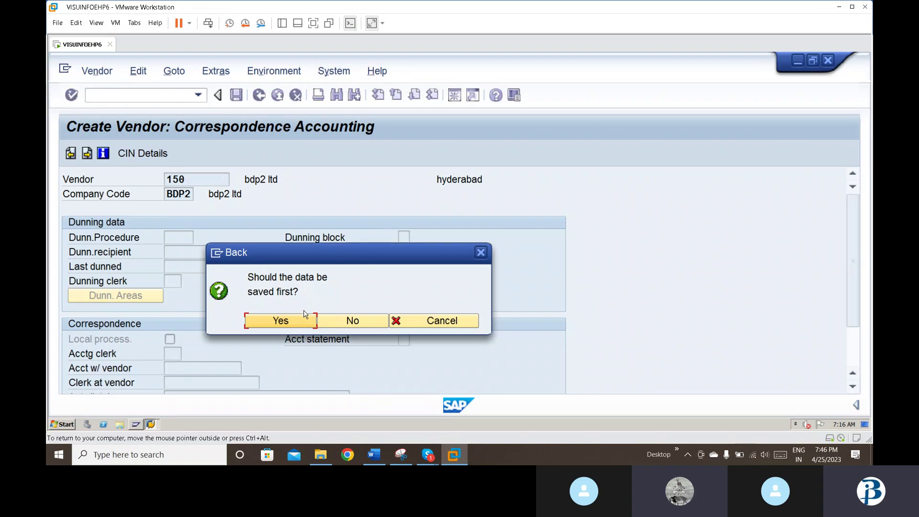
left_click(334, 321)
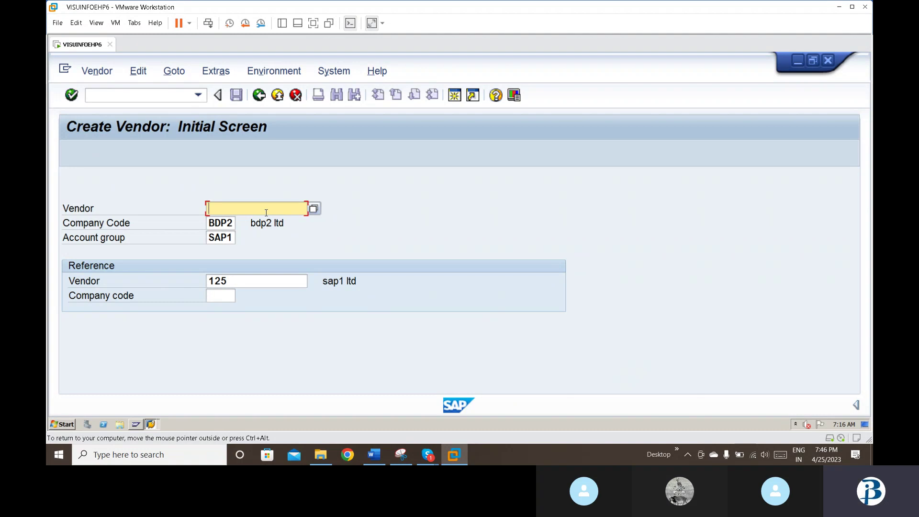
Step: Try vendor number 151 with reference 151, then vendor number 150
type("12")
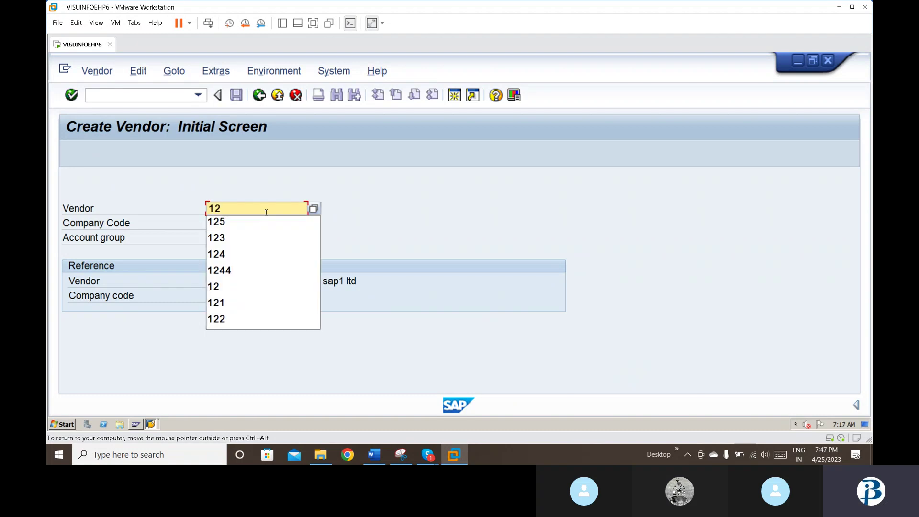
key("BackSpace")
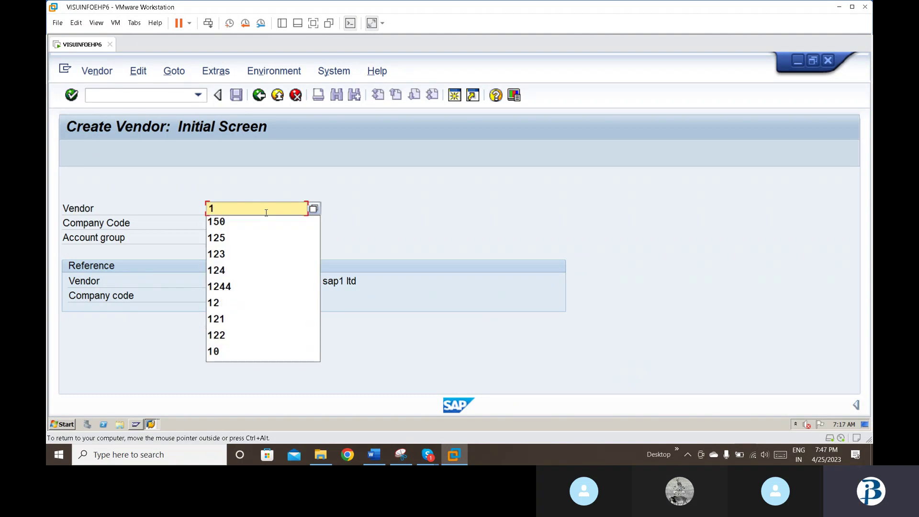
type("51")
key("Tab")
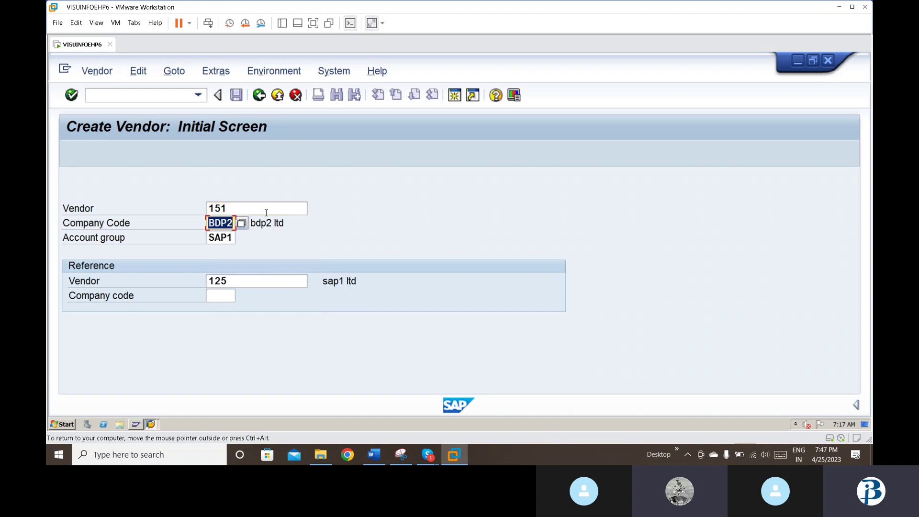
key("Tab")
key("Tab")
type("151")
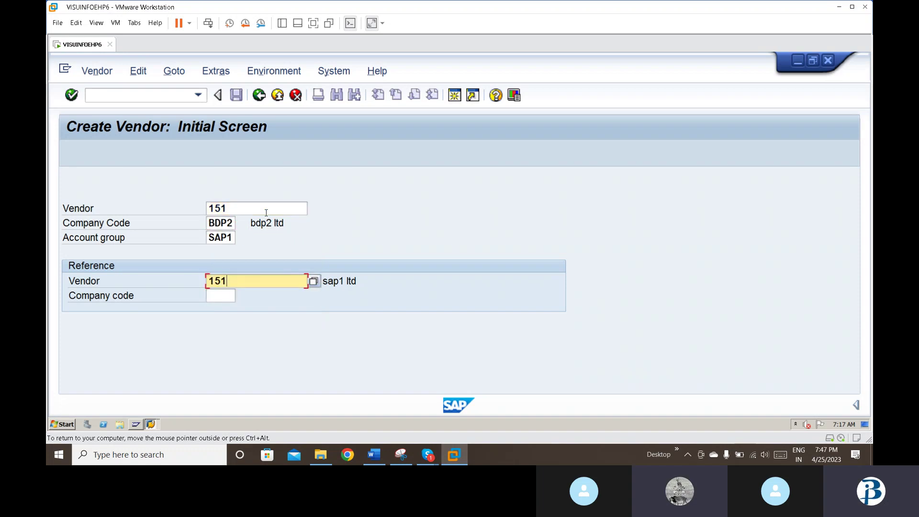
key("Return")
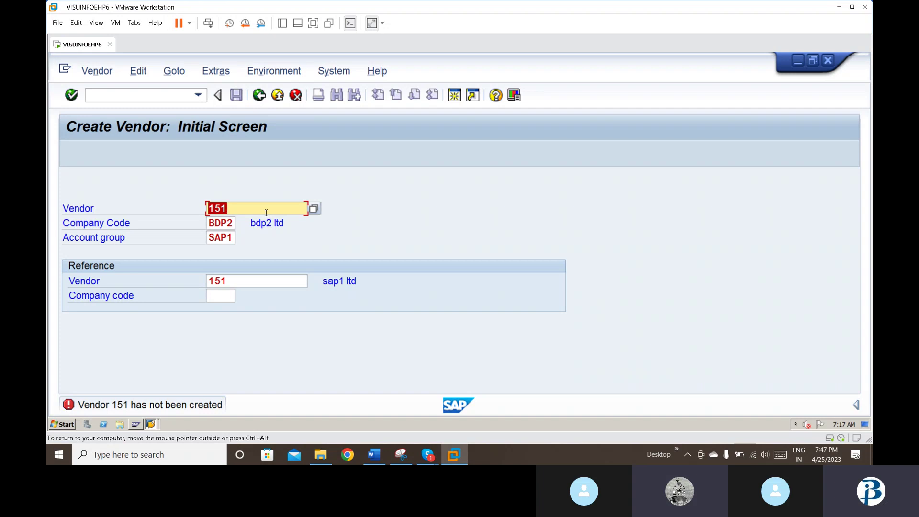
key("BackSpace")
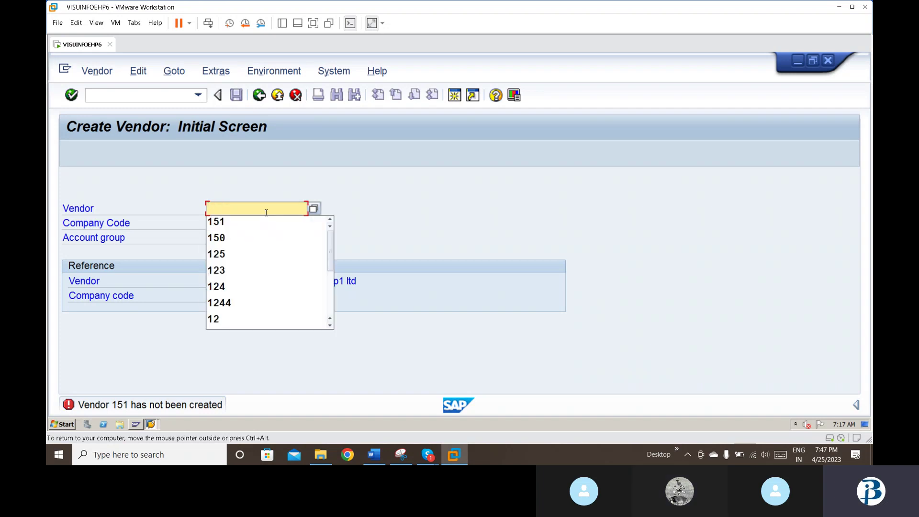
type("150")
key("Return")
key("Return")
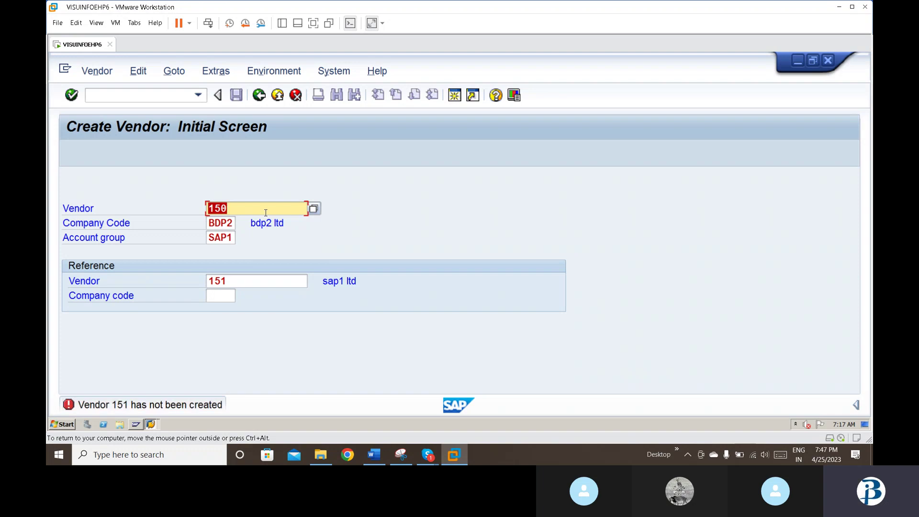
Step: Change the reference vendor to 150 and the account group from SAP1 to bdp2
left_click(234, 281)
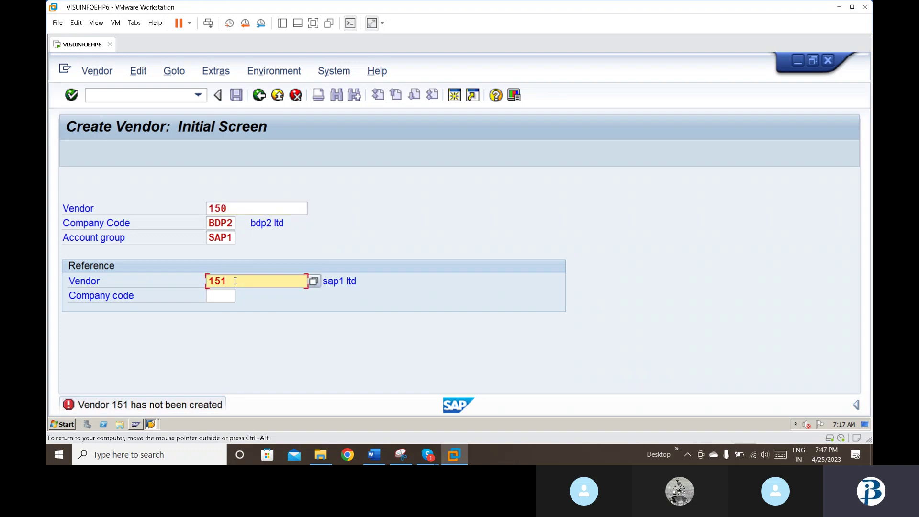
key("BackSpace")
type("0")
key("Return")
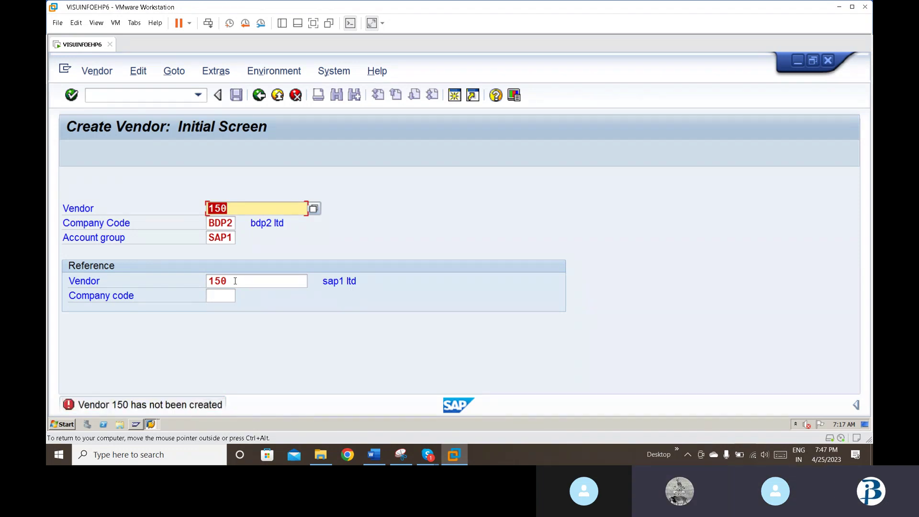
left_click(231, 237)
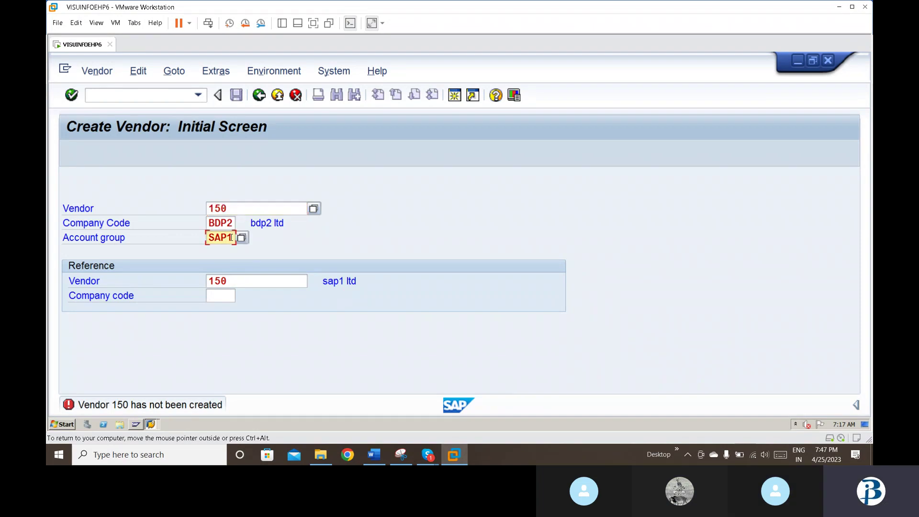
key("BackSpace")
key("BackSpace")
key("BackSpace")
key("BackSpace")
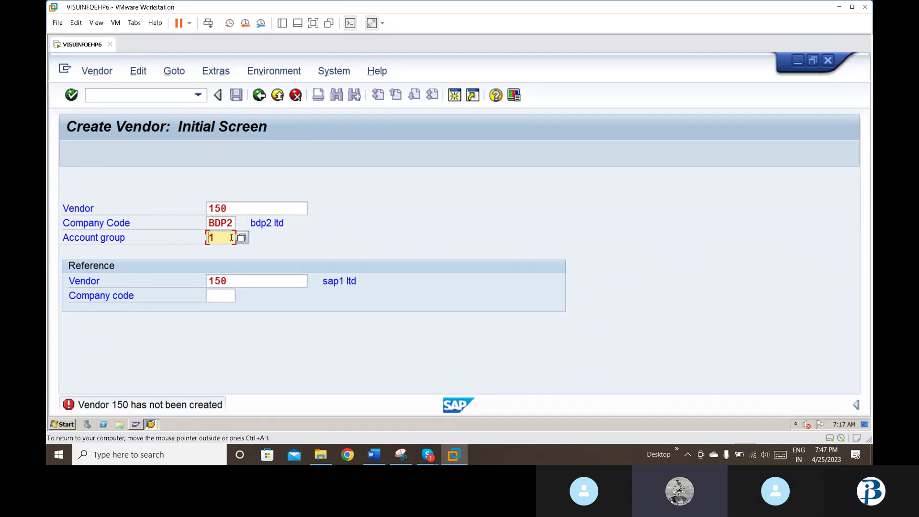
key("Down")
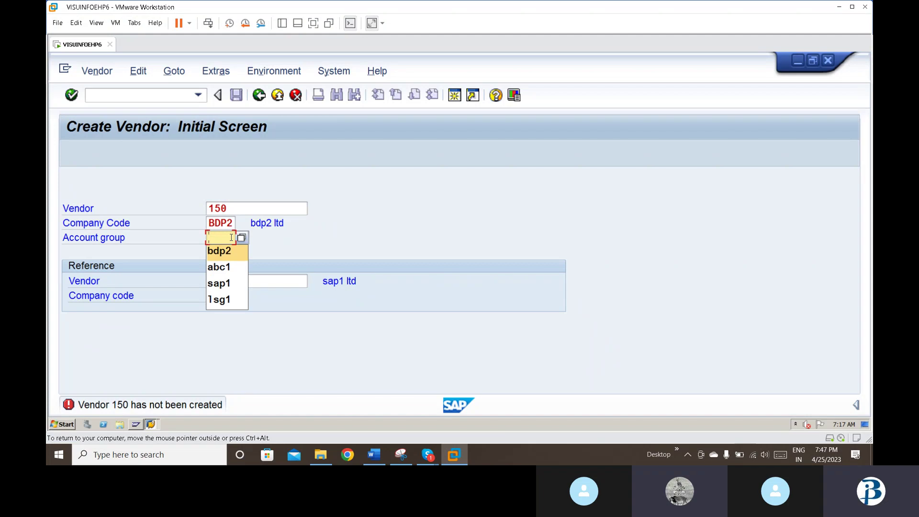
key("Return")
key("Return")
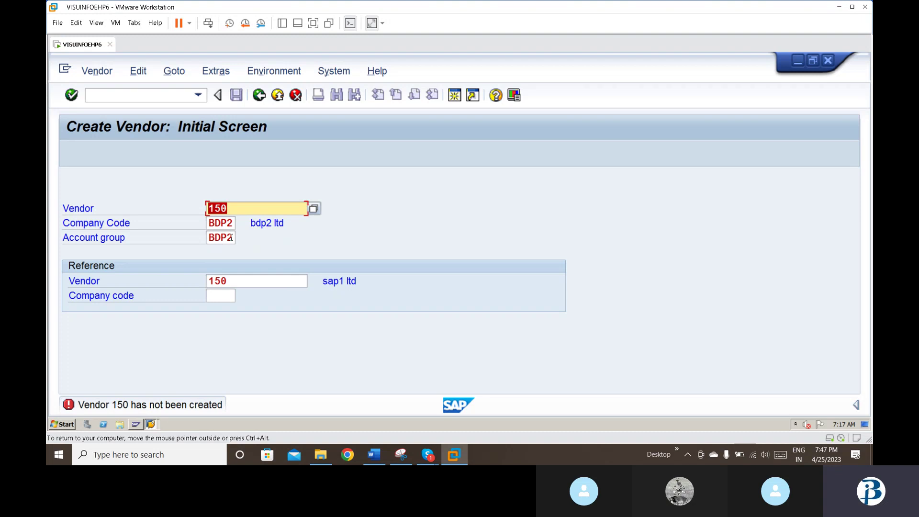
Step: Restart /nfk01 on a fresh screen and submit vendor number 150
left_click(197, 95)
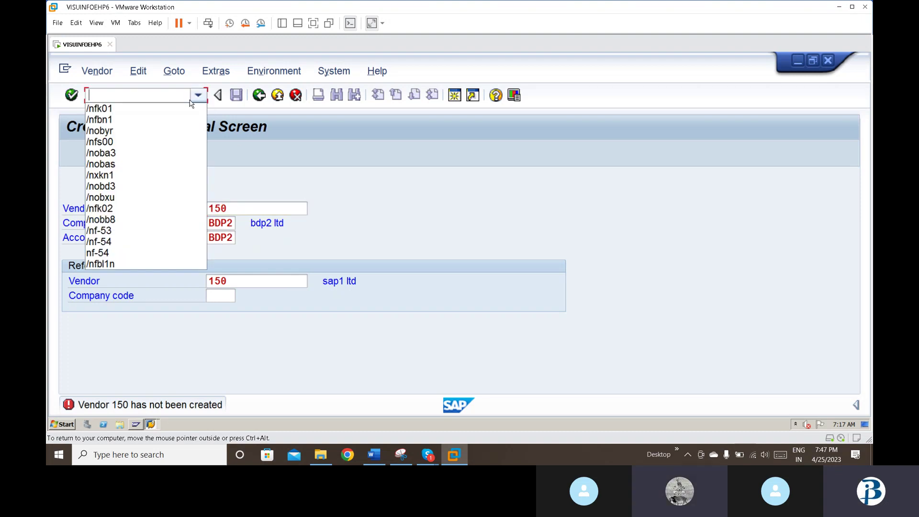
left_click(183, 109)
key("Delete")
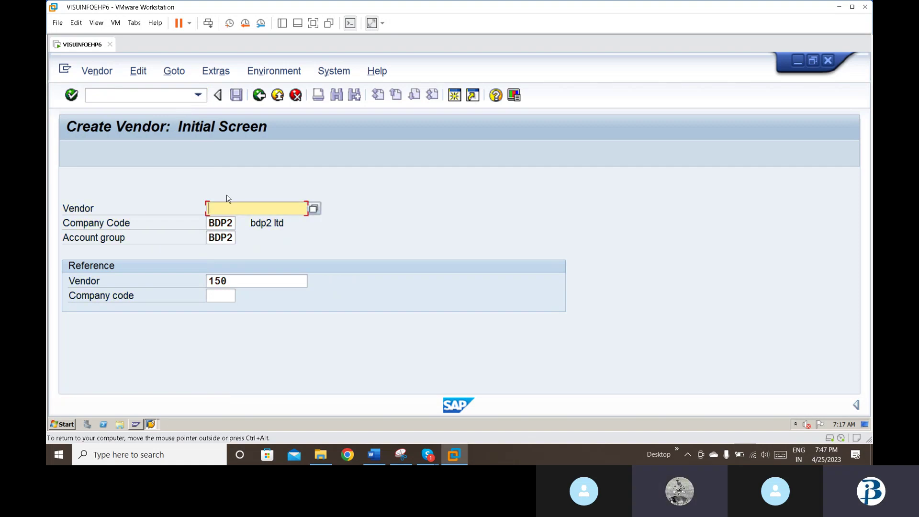
type("150")
key("Return")
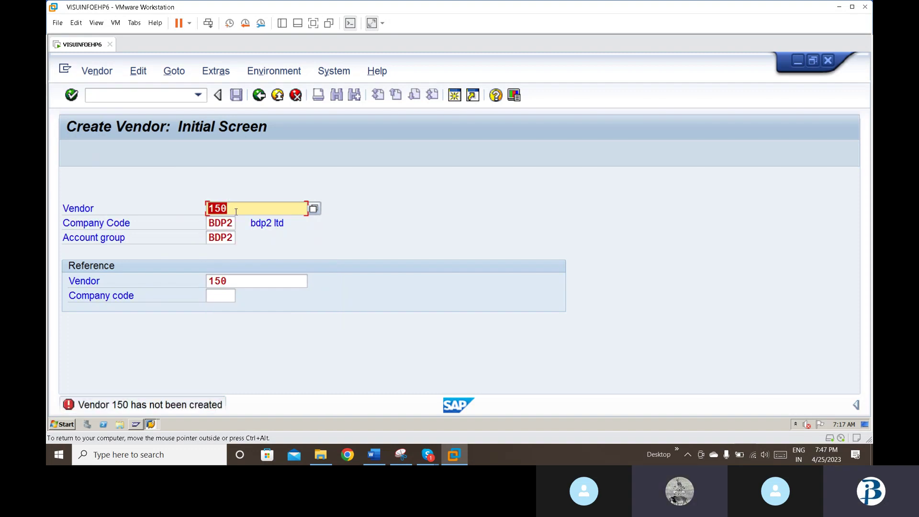
Step: Replace the vendor number with 120, referencing vendor 120, and submit
left_click(235, 212)
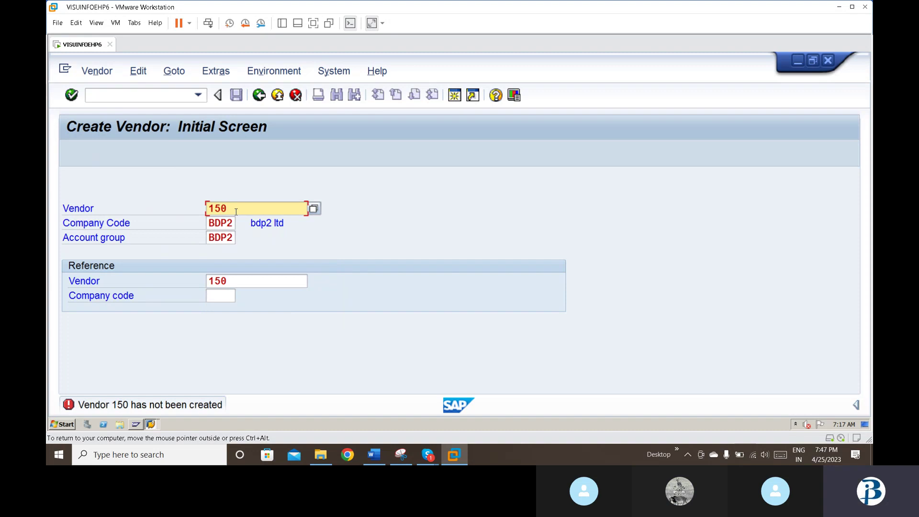
key("BackSpace")
type("1")
key("BackSpace")
key("BackSpace")
key("BackSpace")
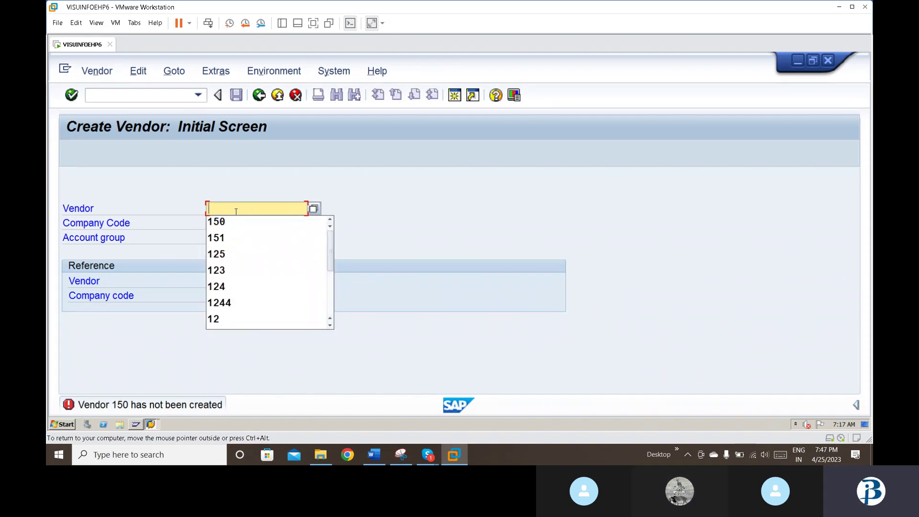
type("12")
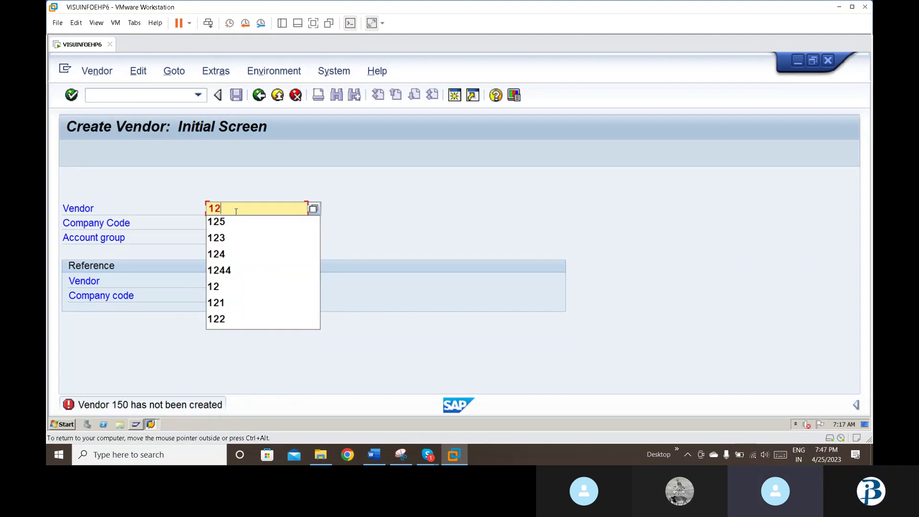
type("0")
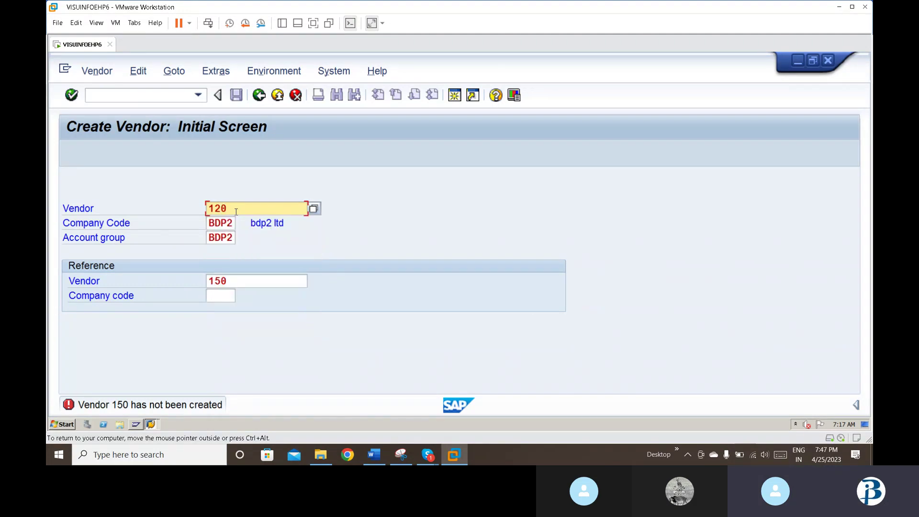
key("Tab")
key("Tab")
key("Tab")
type("12")
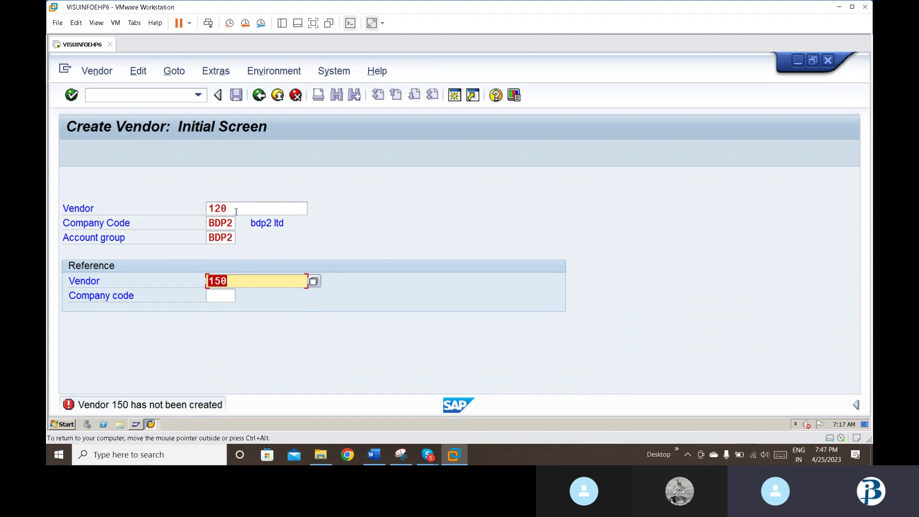
type("0")
key("Return")
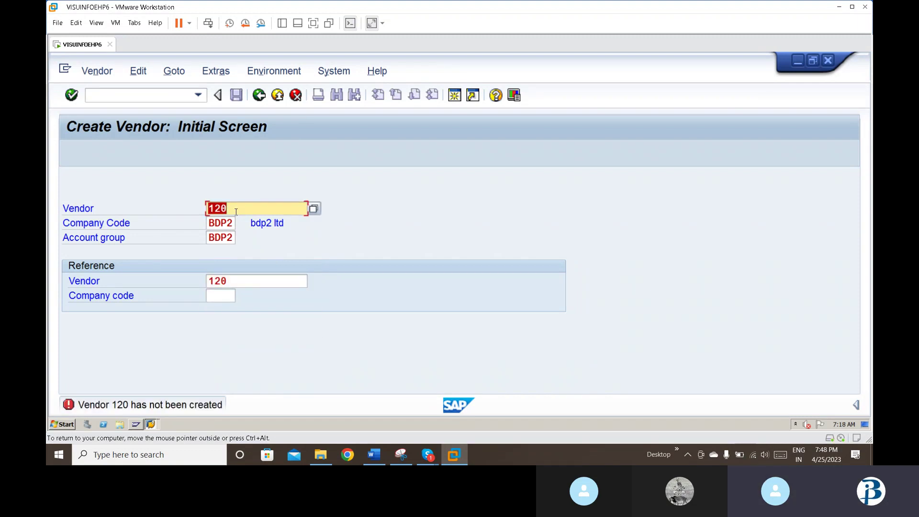
left_click(314, 210)
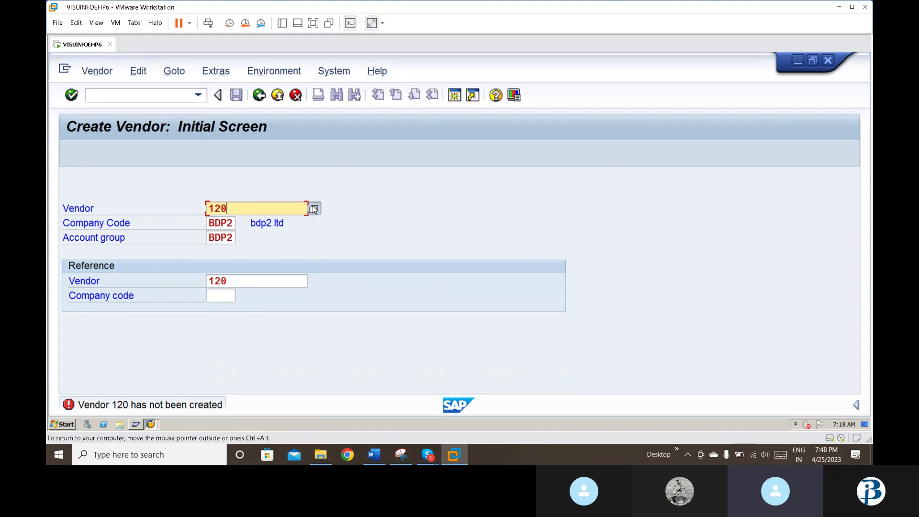
left_click(314, 209)
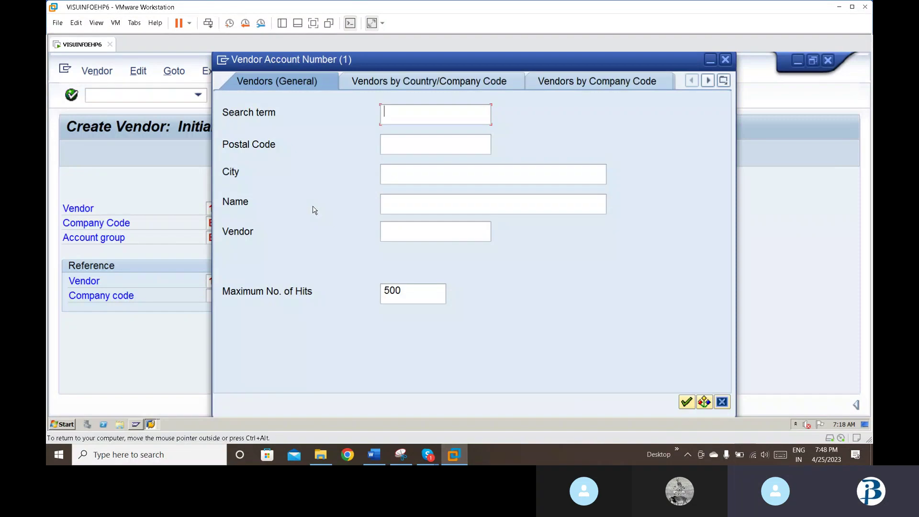
key("Escape")
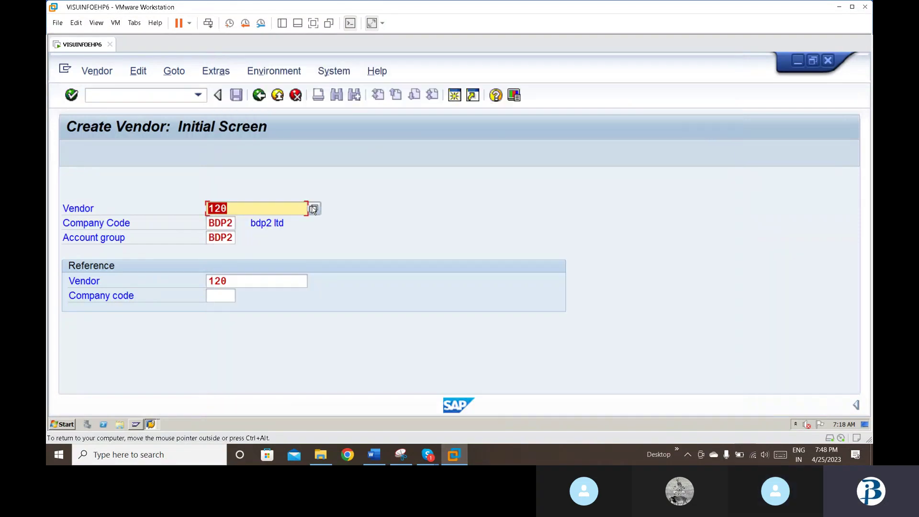
Step: Leave vendor creation and log off the SAP session
left_click(296, 95)
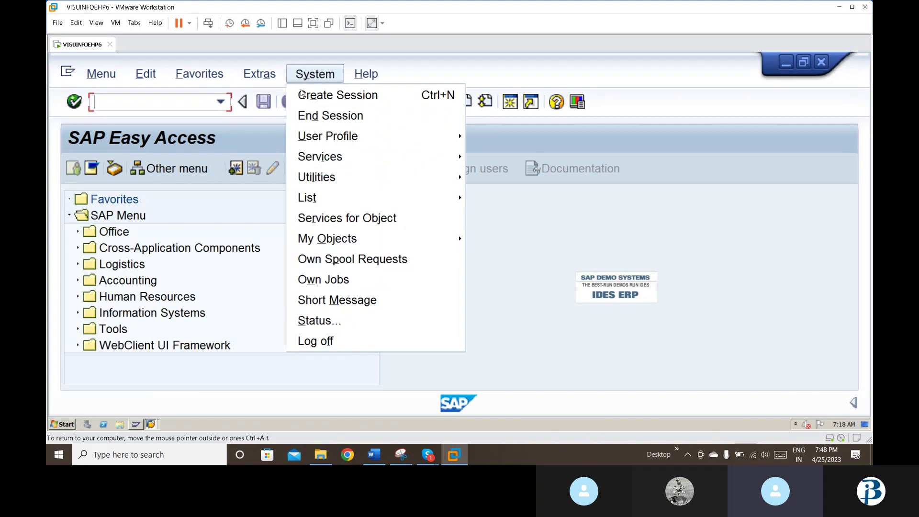
left_click(253, 245)
left_click(310, 102)
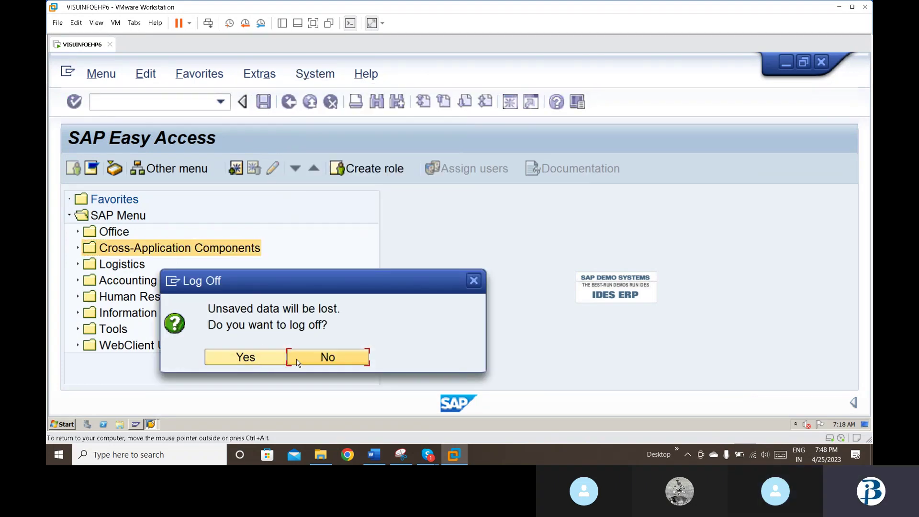
left_click(297, 359)
left_click(150, 424)
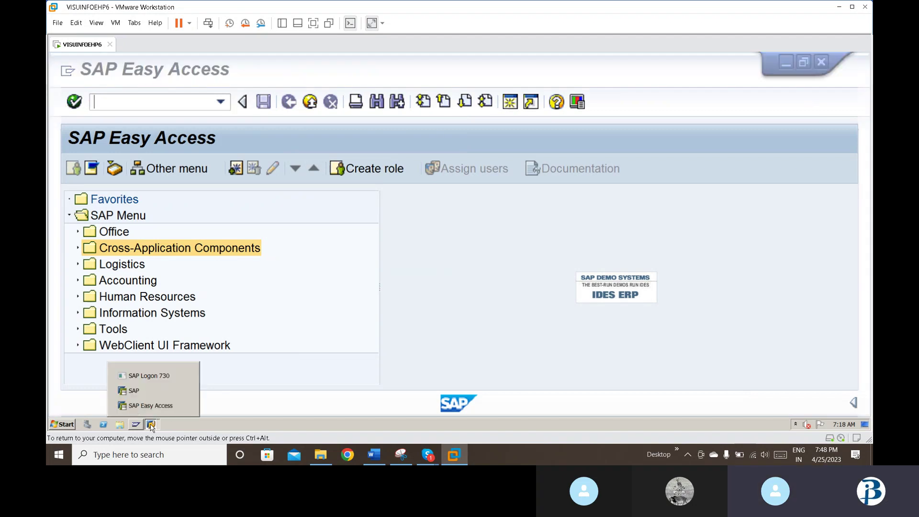
left_click(184, 405)
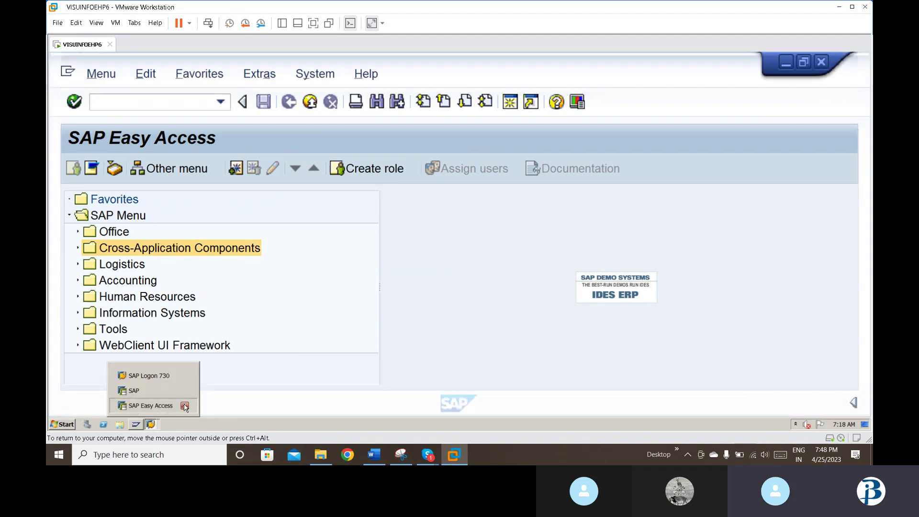
left_click(242, 361)
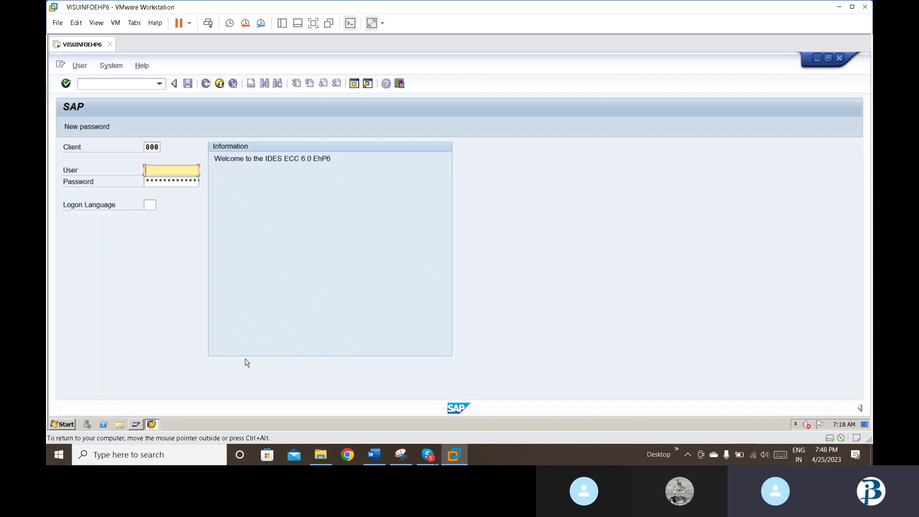
Step: Log back on to client 800 with the user name and password
type("sapuser")
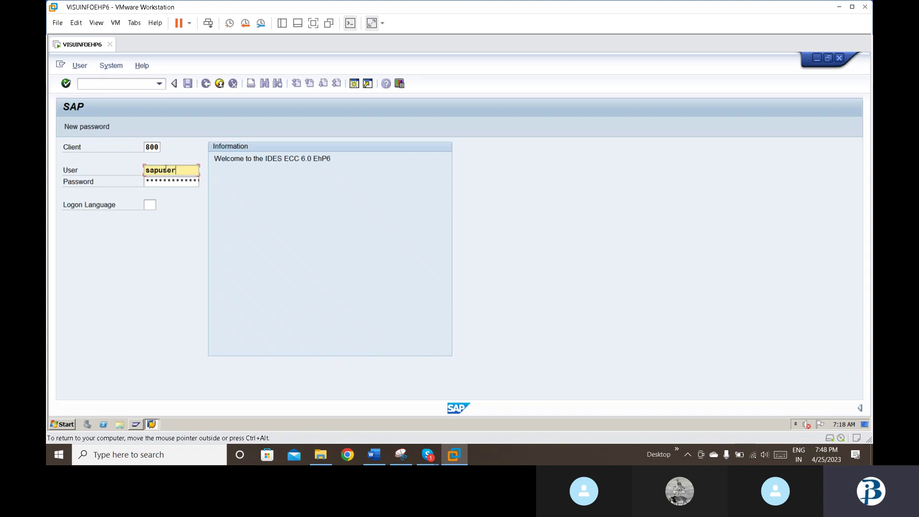
key("Return")
key("Tab")
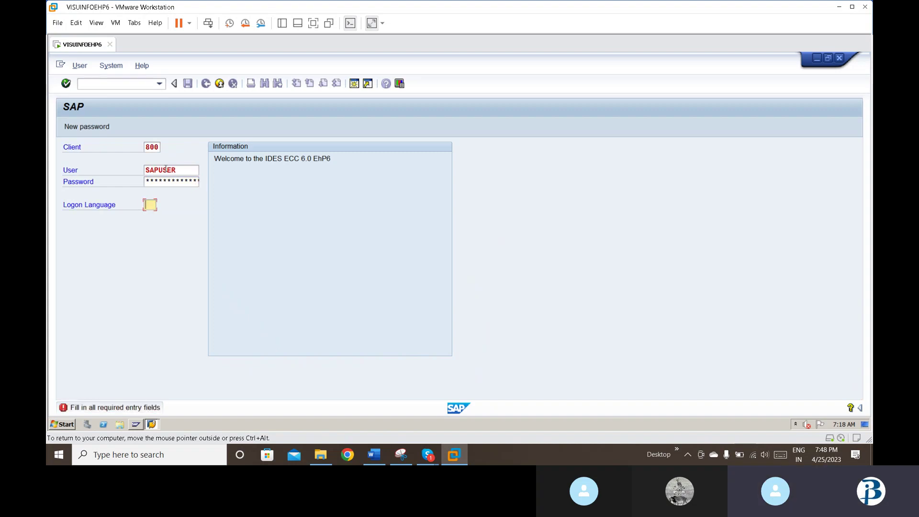
key("shift+Tab")
key("Tab")
key("shift+Tab")
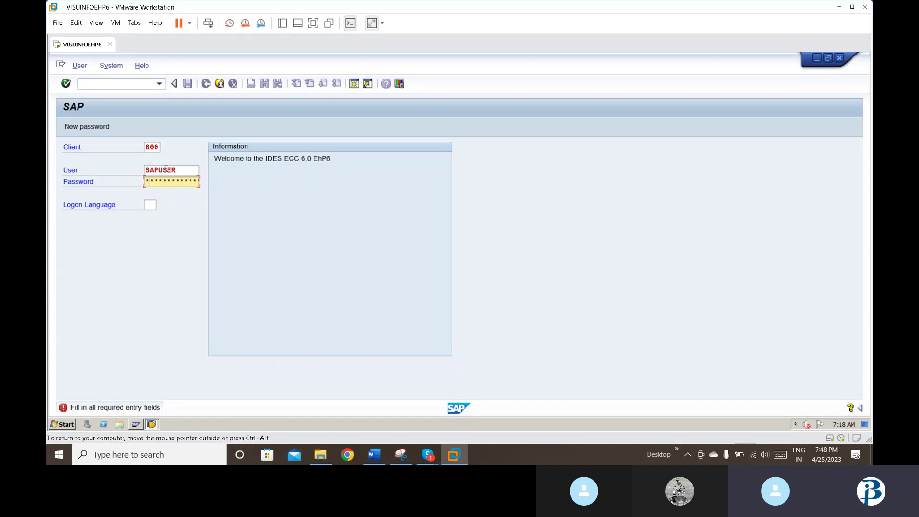
key("Return")
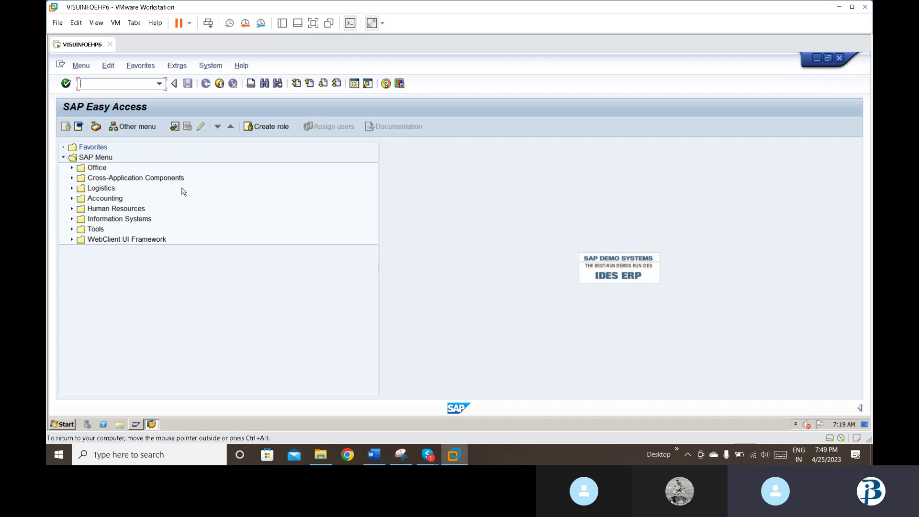
Step: Run /nfk01 for vendor 150, company code bdp2, account group bdp2
left_click(157, 85)
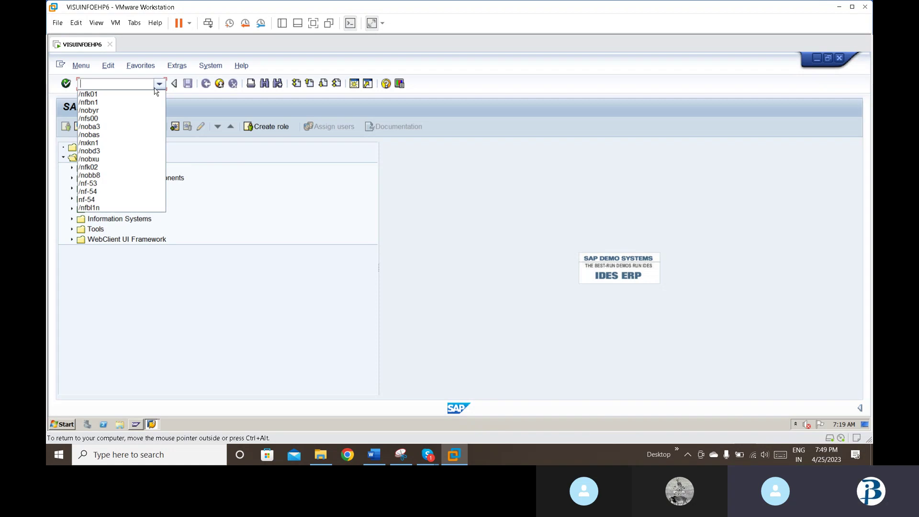
left_click(147, 95)
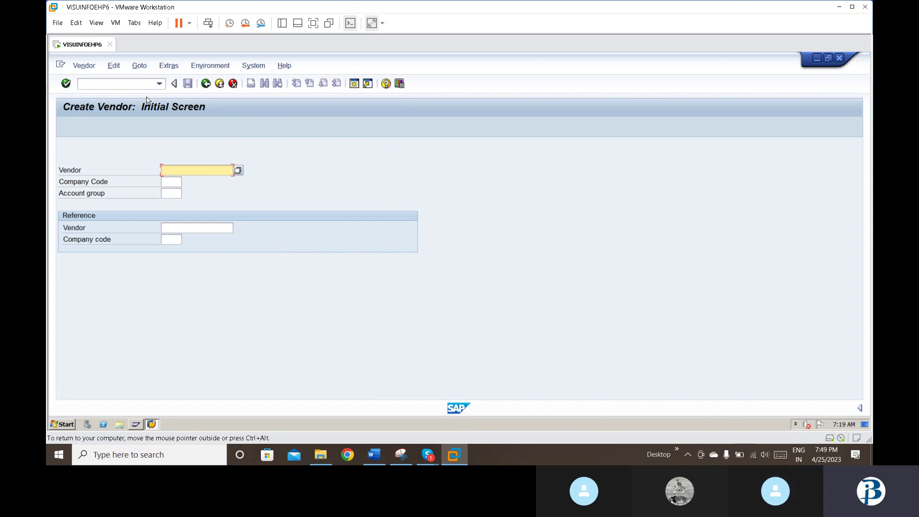
type("15")
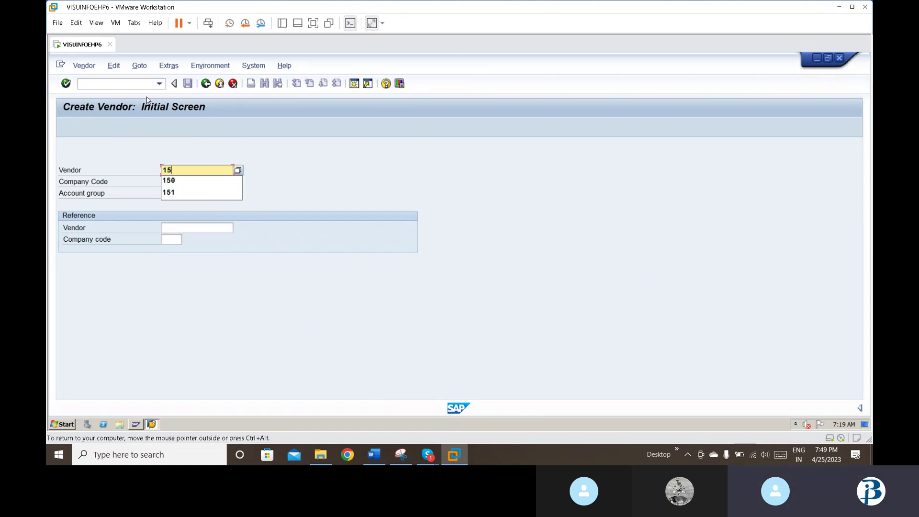
type("0")
key("Tab")
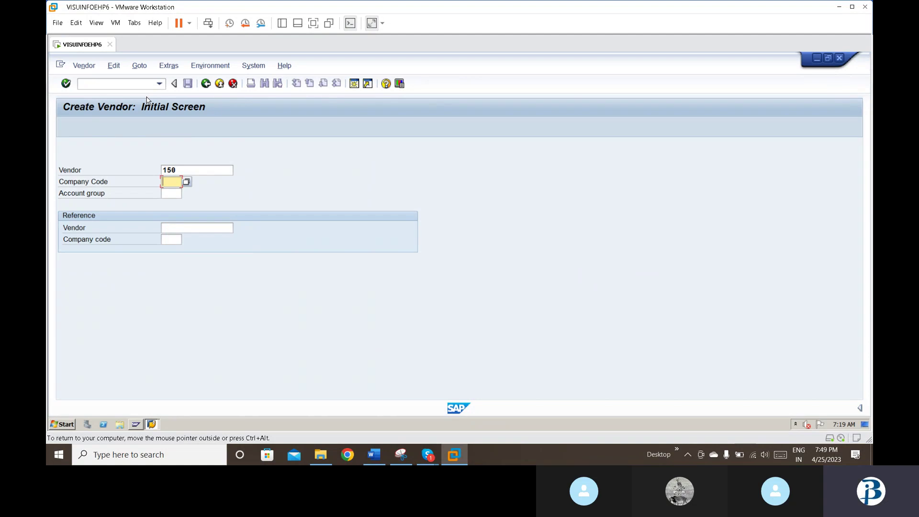
type("bdp2")
key("Tab")
type("bdp2")
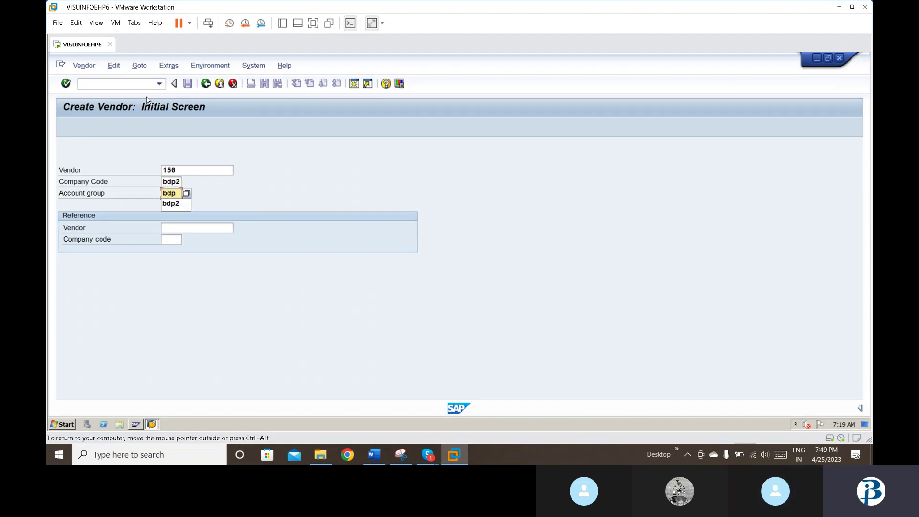
key("Tab")
key("Return")
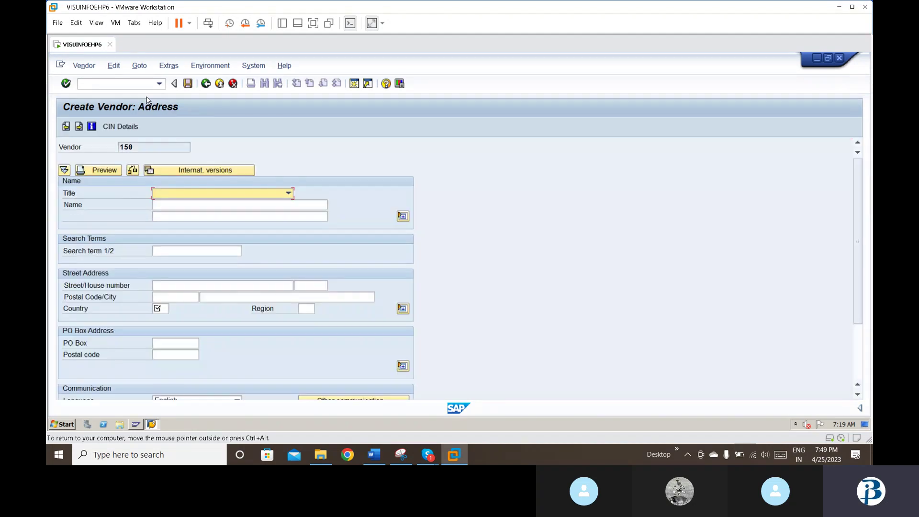
Step: Set title Company, name bdp2 ltd, street ameerpet and house number 500036
left_click(229, 195)
left_click(216, 203)
left_click(215, 204)
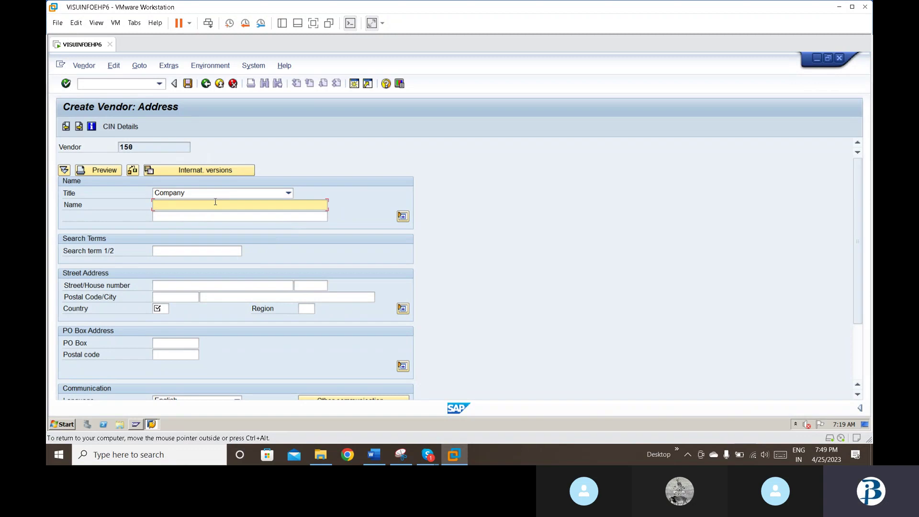
type("bdp2 ltd")
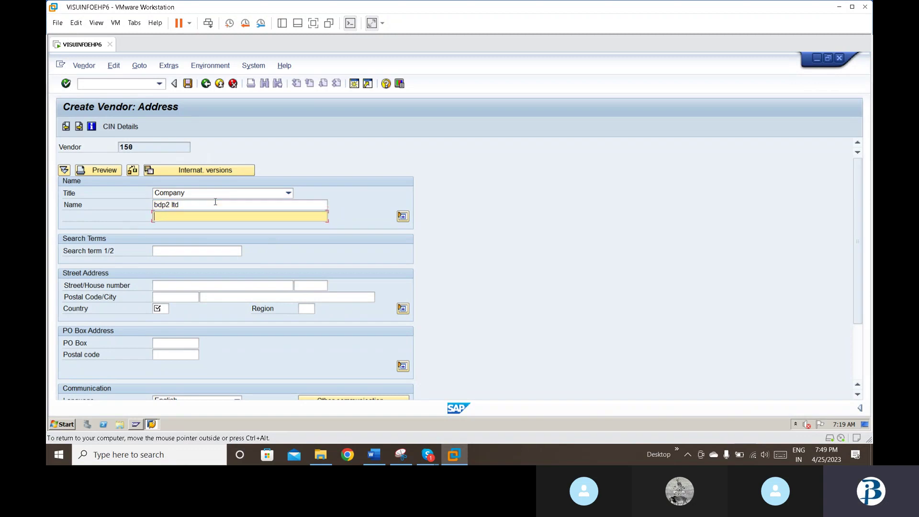
key("Tab")
key("Tab")
key("Tab")
type("a")
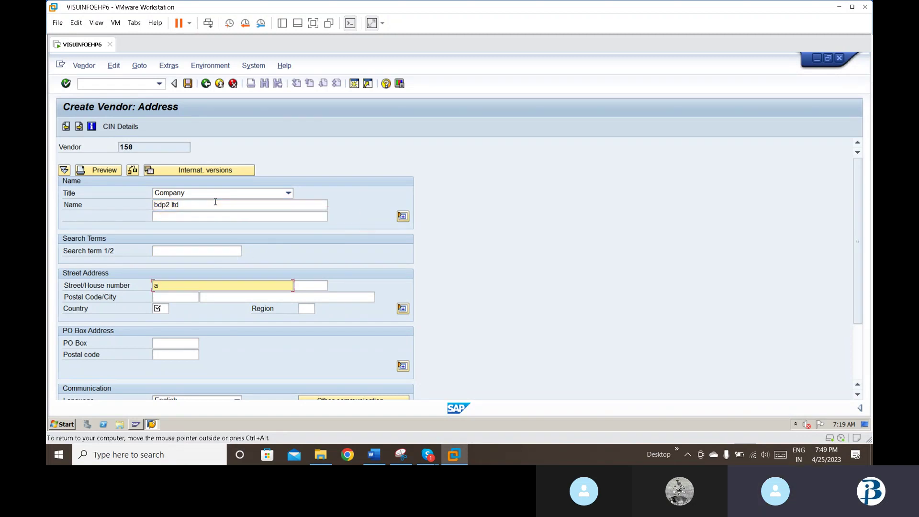
type("meerpet")
key("Tab")
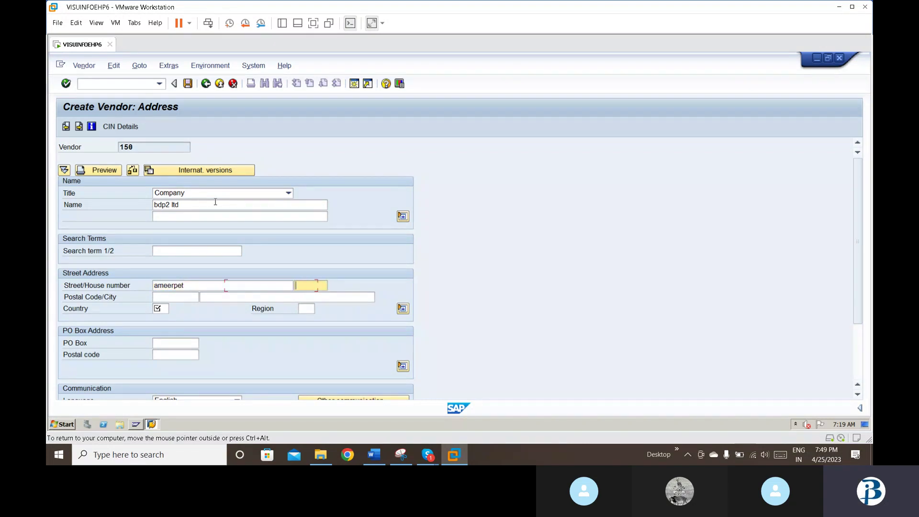
type("500036")
Step: Enter postal code 500036, city hyderabad, country in and region 01
key("Tab")
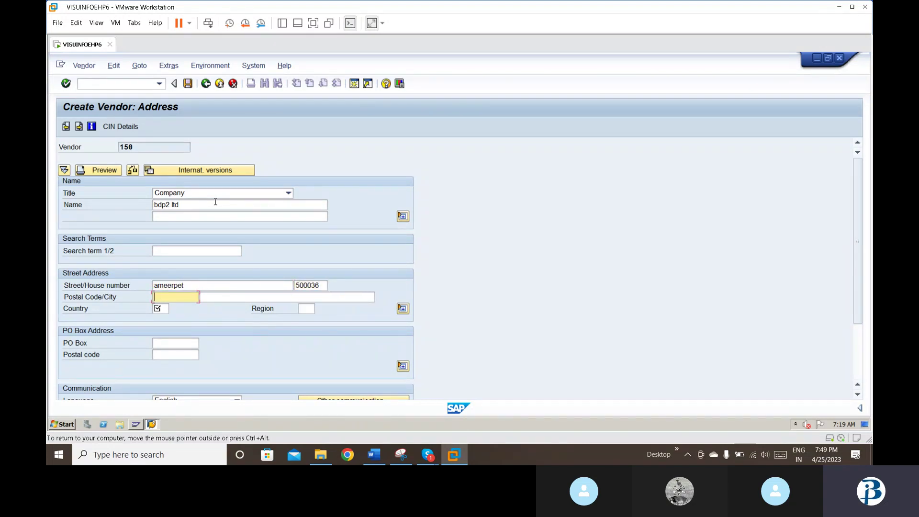
type("5")
key("Down")
key("Return")
key("Tab")
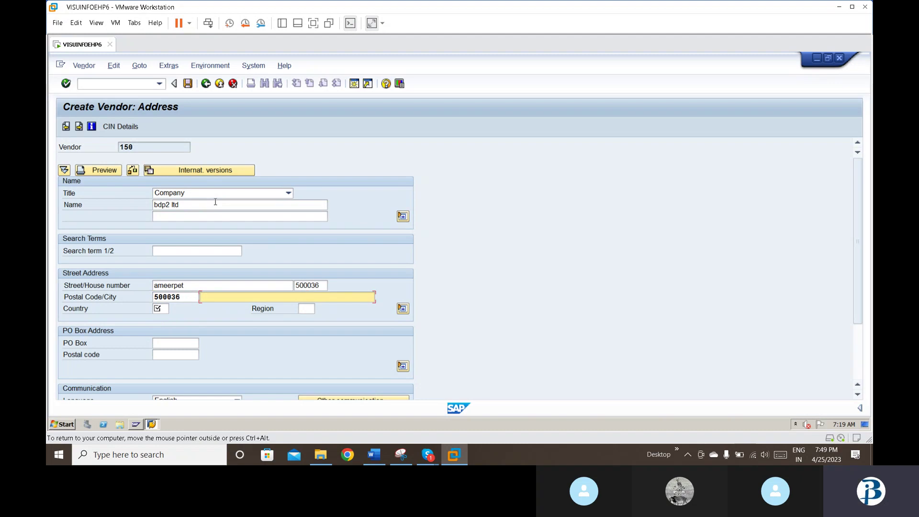
type("h")
key("Down")
key("Return")
key("Tab")
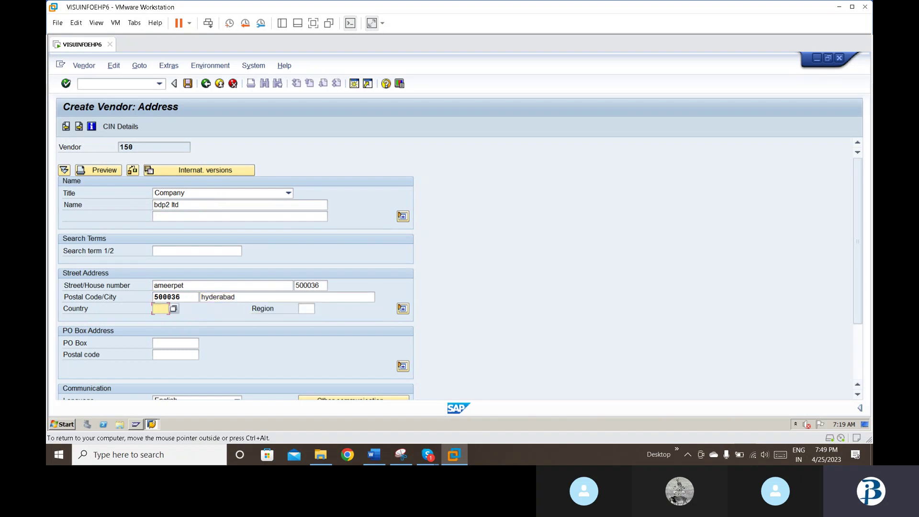
type("in")
key("Tab")
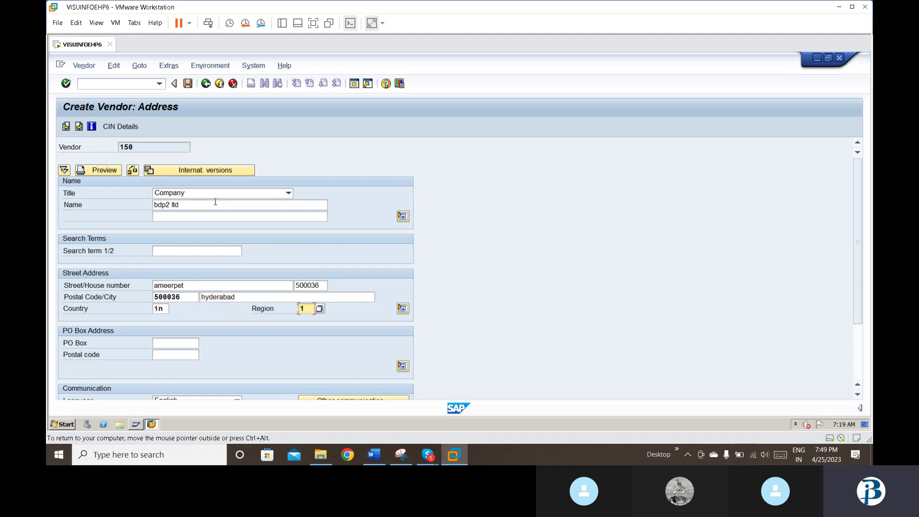
type("0")
key("Down")
key("Return")
Step: Add PO box 500036 with PO box postal code 500036 and pass control data
key("Tab")
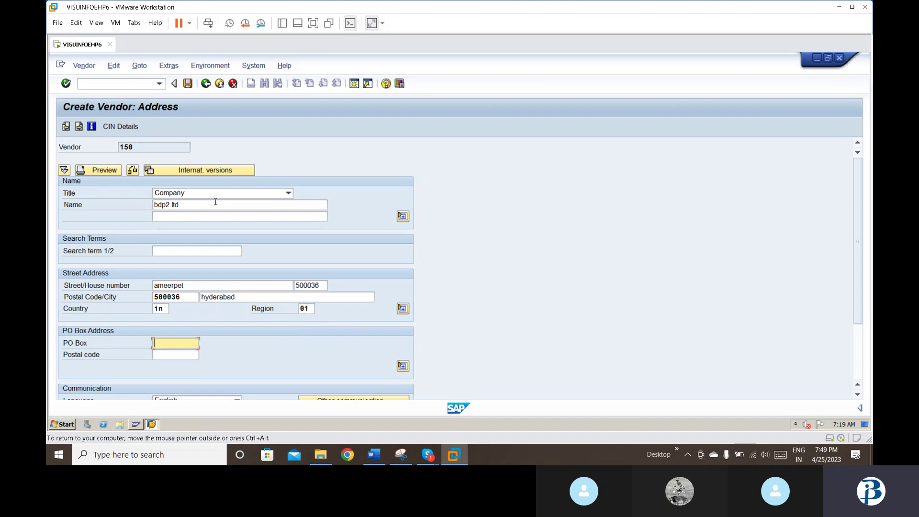
type("5")
key("Return")
key("Tab")
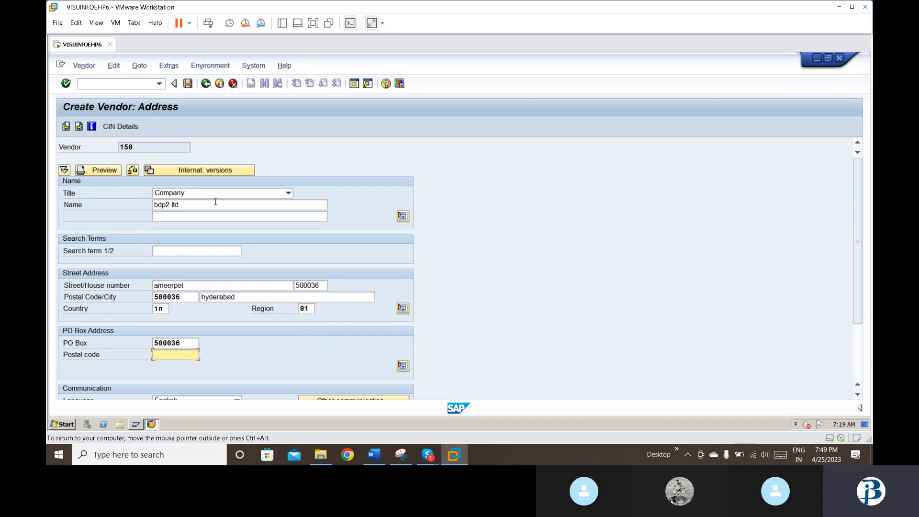
type("50")
key("Down")
key("Return")
key("Return")
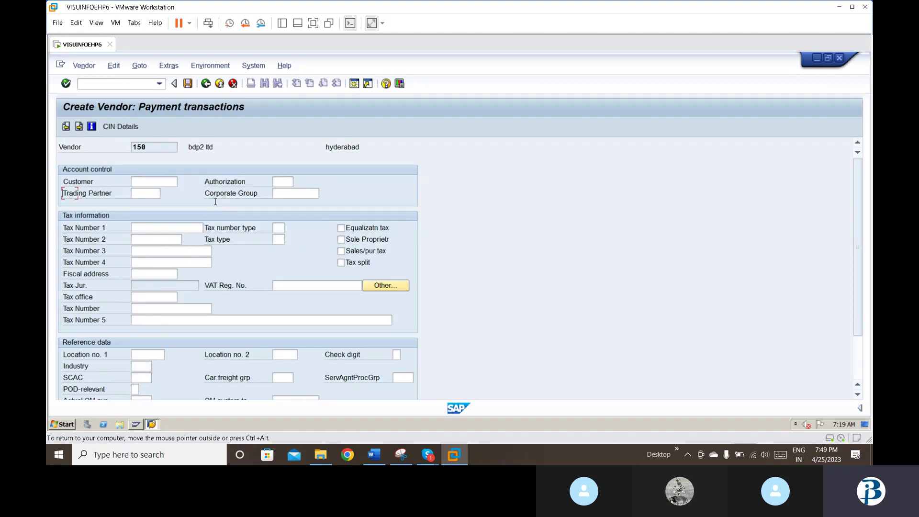
key("Return")
Step: Pass contact persons, then set reconciliation account 100004 sundry creditors and sort key 001
key("Return")
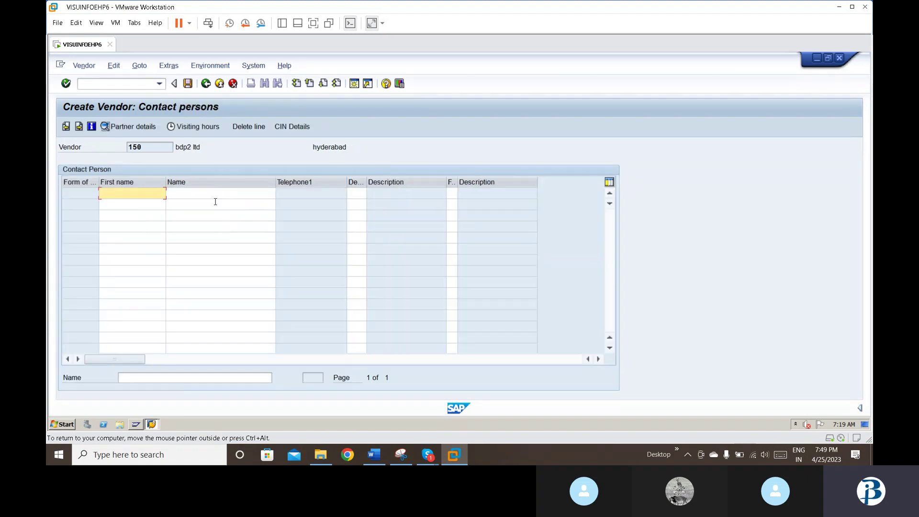
key("Return")
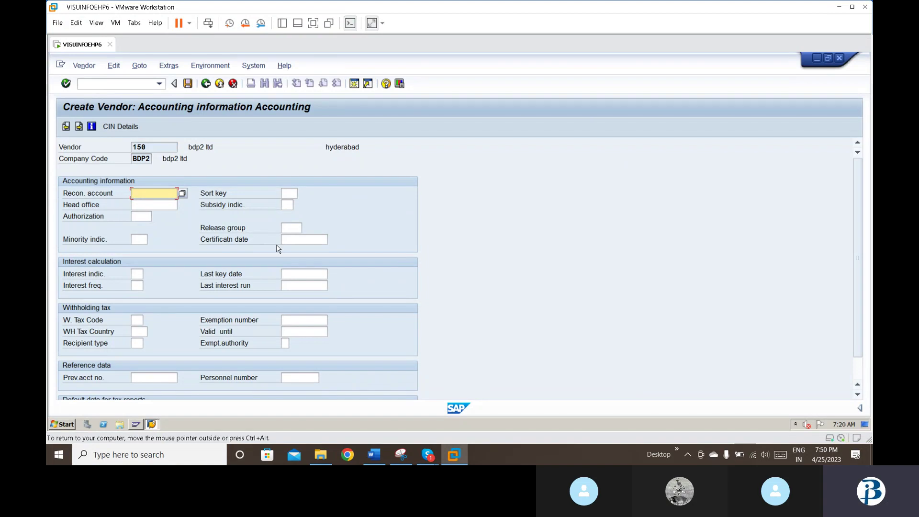
type("4")
key("Down")
key("Return")
left_click(182, 193)
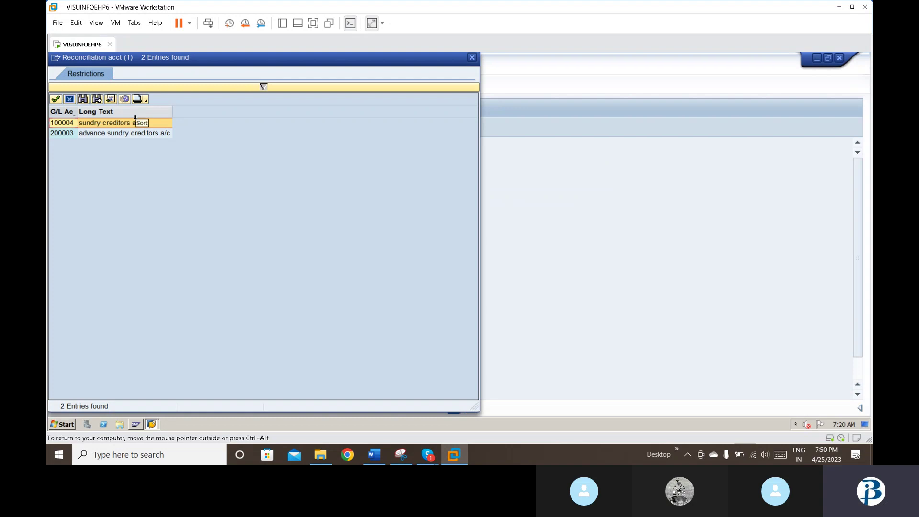
left_click(139, 126)
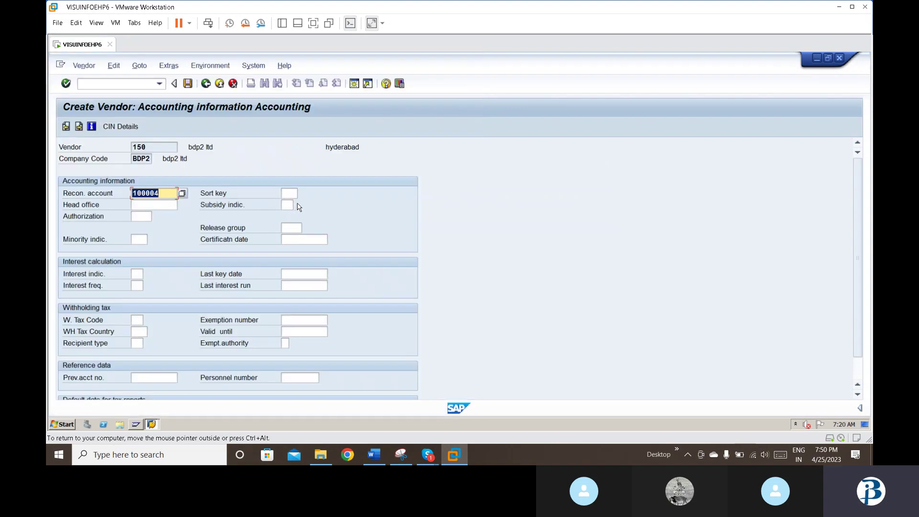
left_click(293, 193)
type("001")
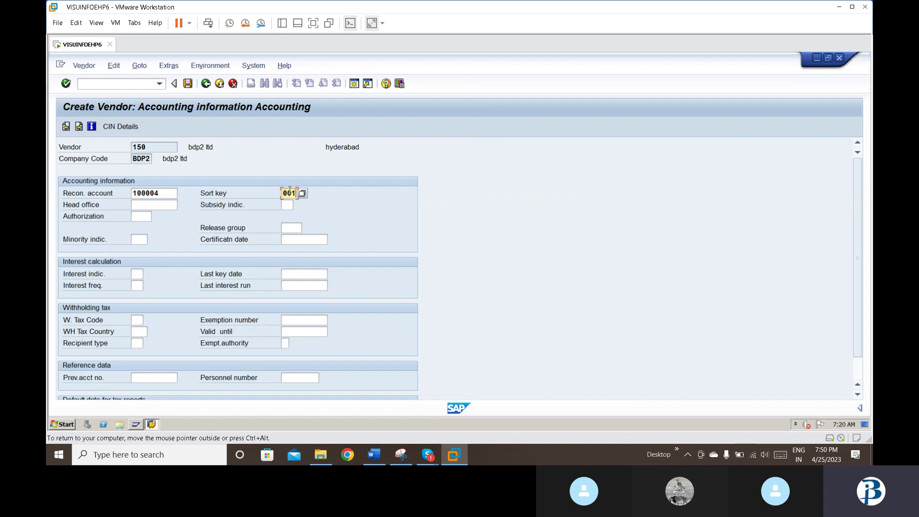
key("Return")
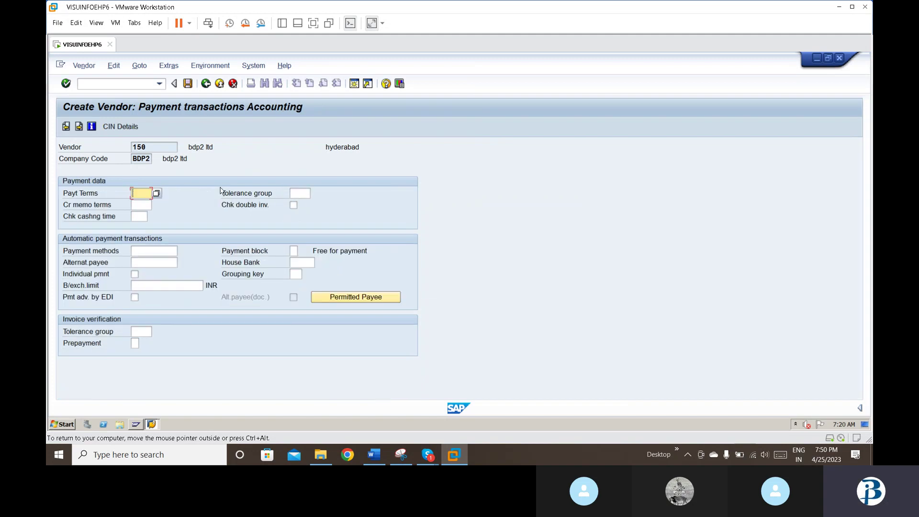
Step: Set payment terms and the double-invoice check, then advance past the last vendor data screen
type("00010")
left_click(293, 205)
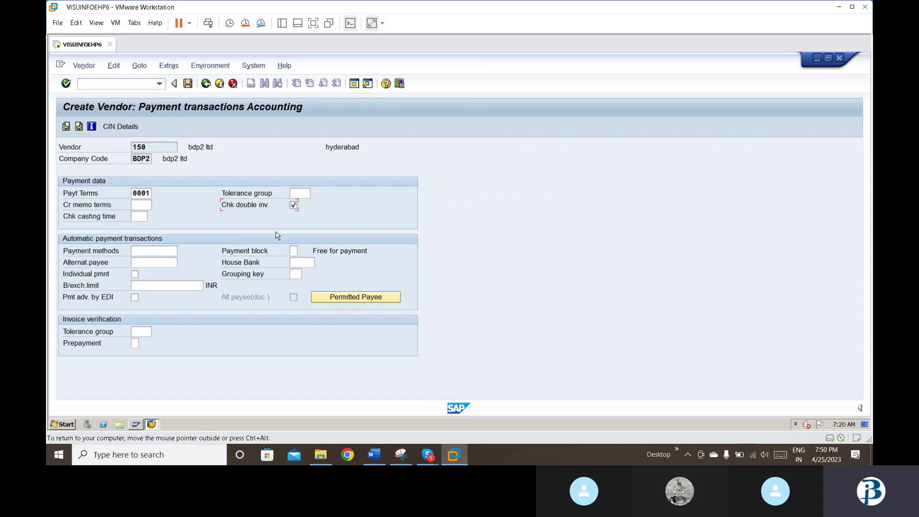
key("Return")
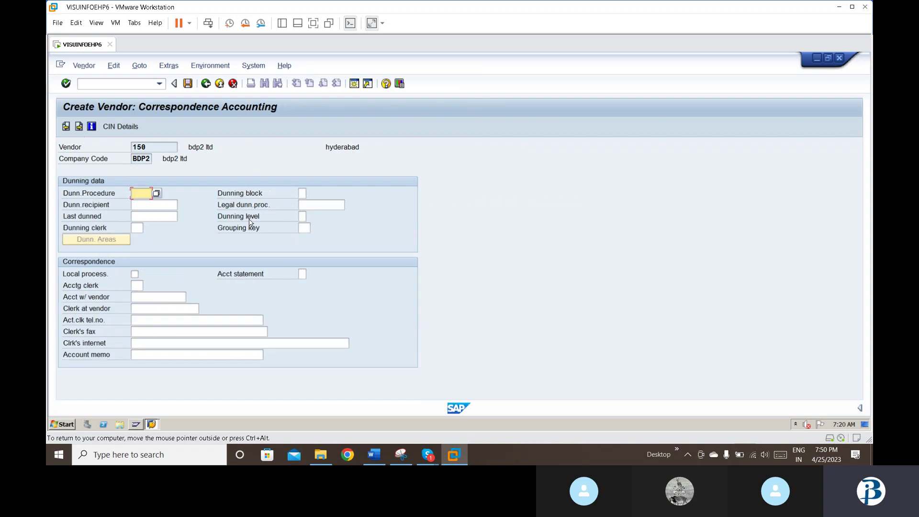
key("Return")
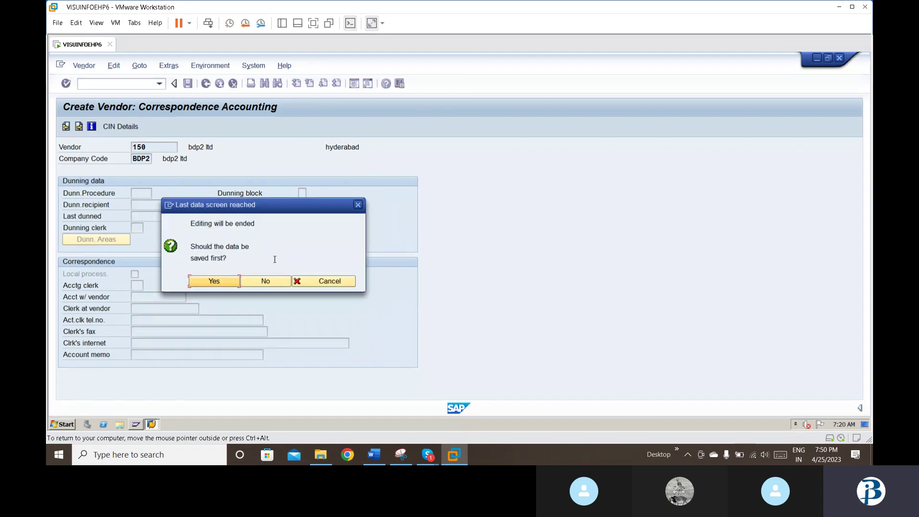
Step: Save vendor 150, start creating vendor 151, and bring up the Word notes
left_click(219, 284)
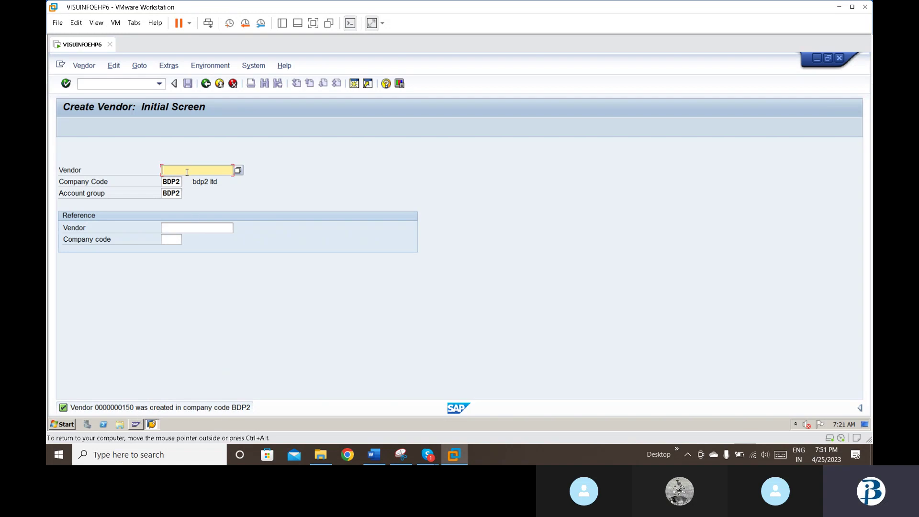
type("151")
key("Return")
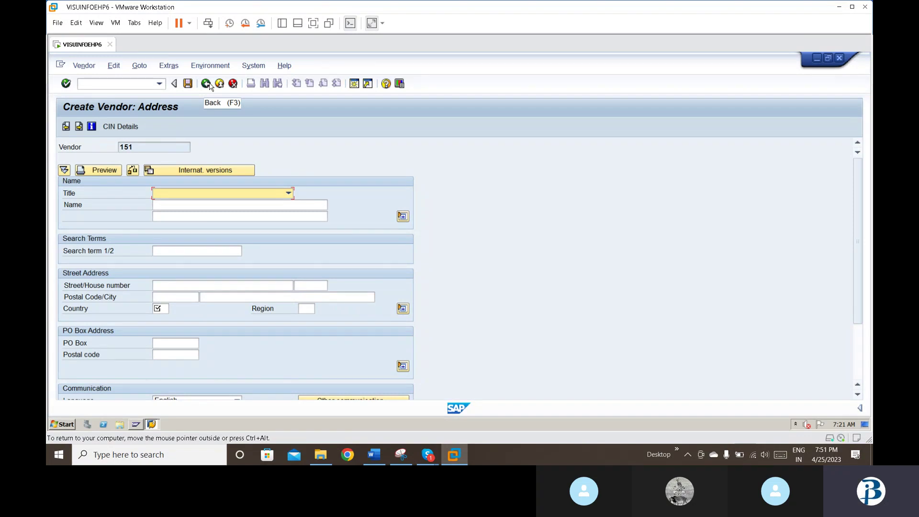
left_click(374, 454)
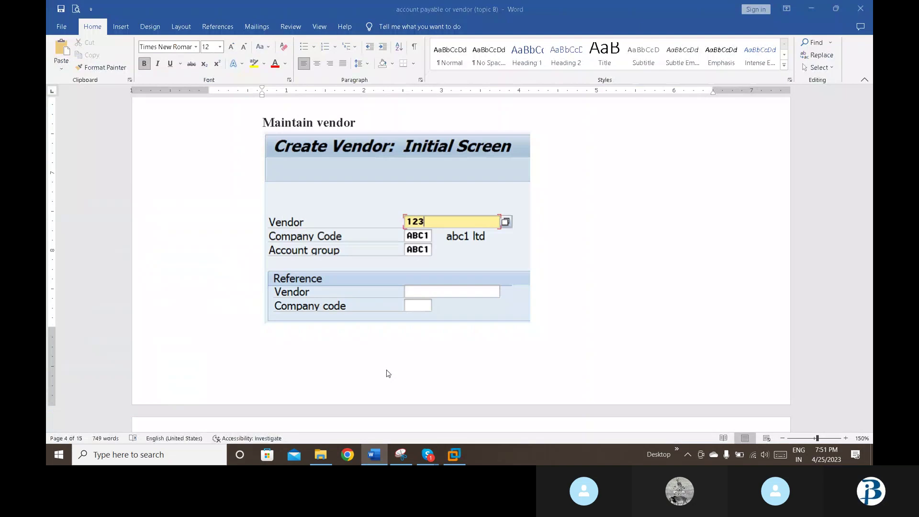
Step: Read the Word notes down to the F-48 vendor down payment steps, then return to SAP
left_click(437, 344)
scroll(437, 338, "down", 2)
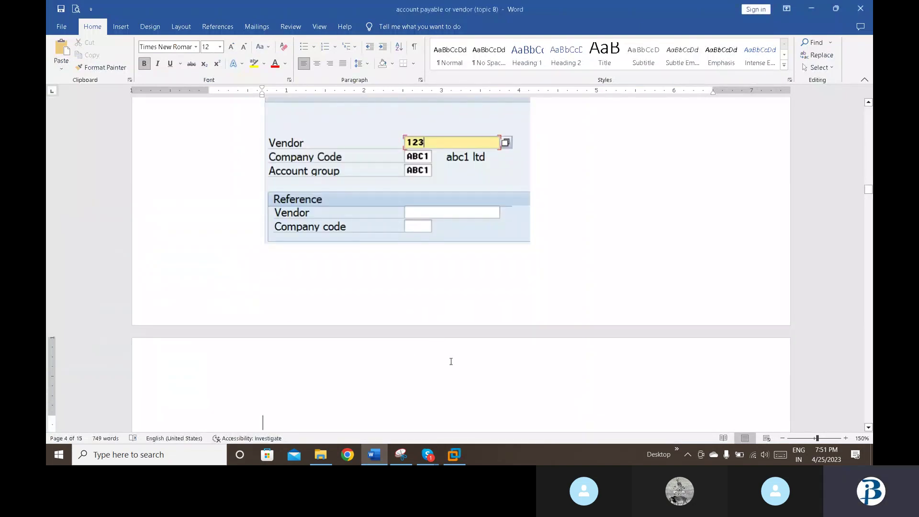
scroll(449, 359, "down", 1)
scroll(451, 361, "down", 5)
scroll(450, 363, "down", 2)
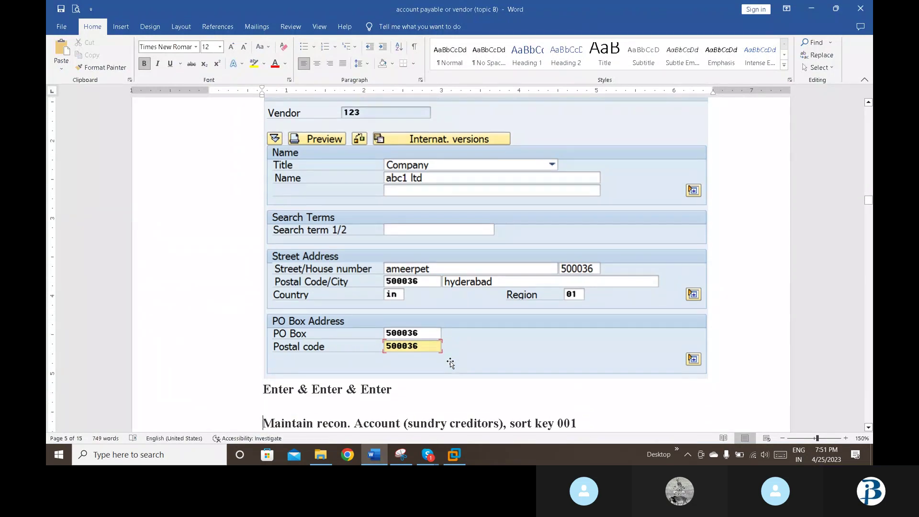
scroll(451, 364, "down", 3)
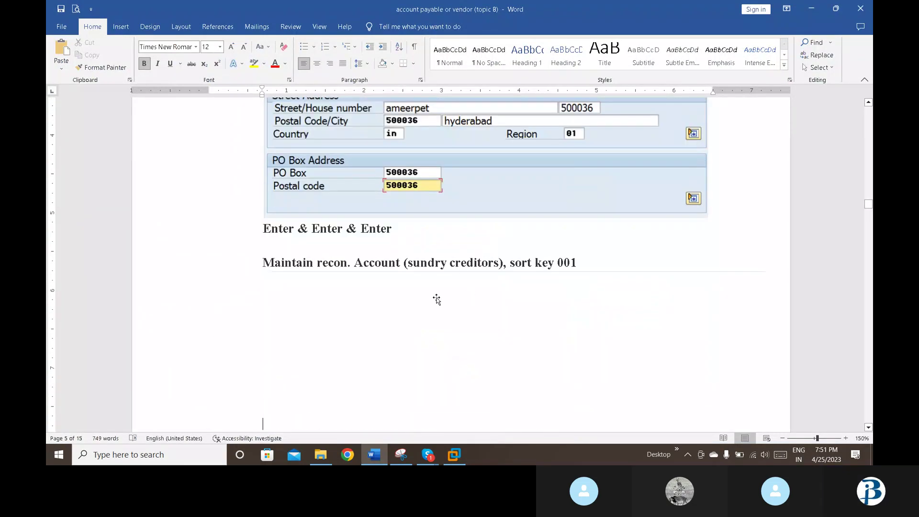
scroll(436, 299, "down", 1)
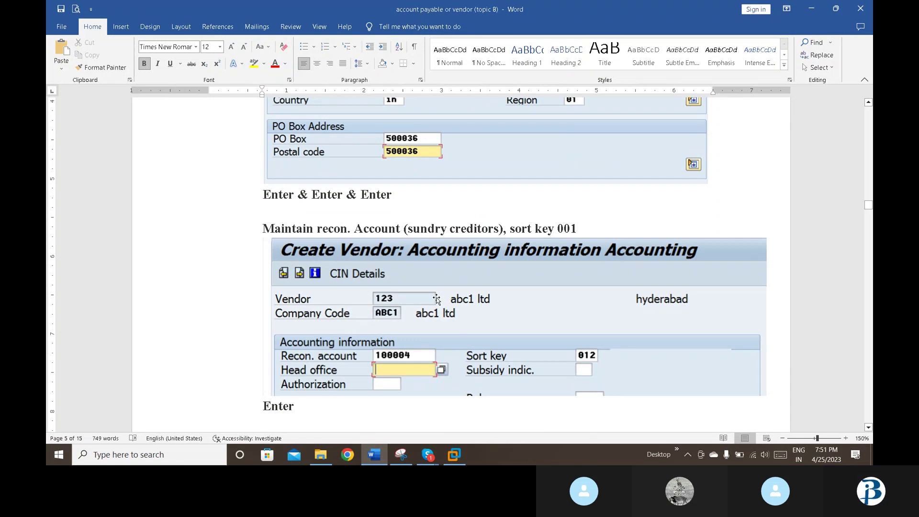
left_click(867, 427)
left_click(728, 388)
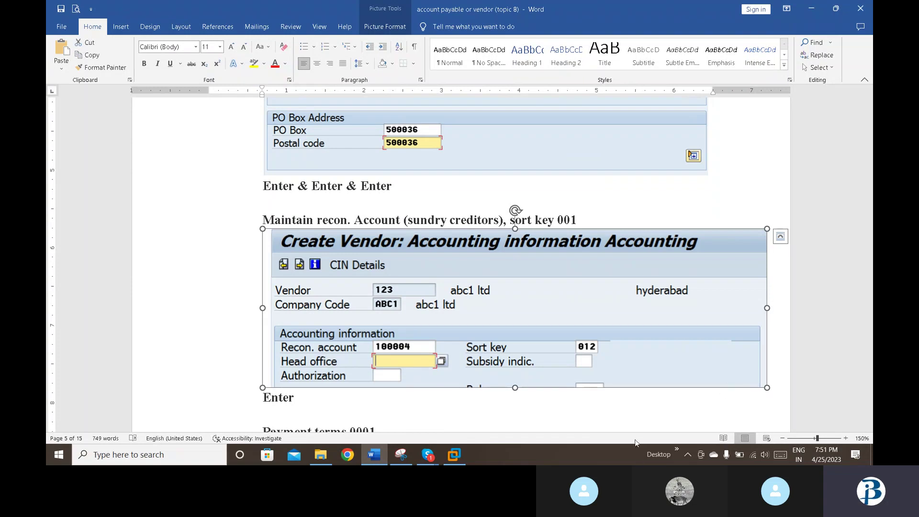
left_click(550, 428)
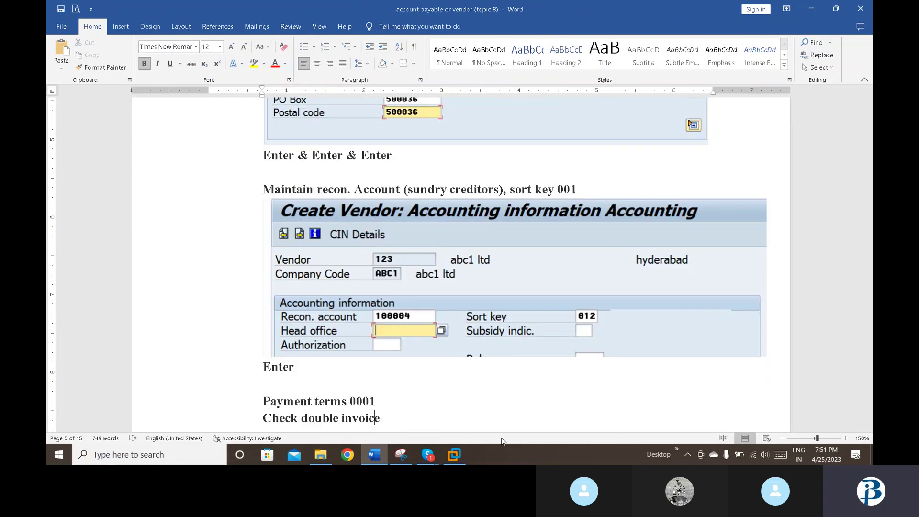
scroll(501, 441, "down", 5)
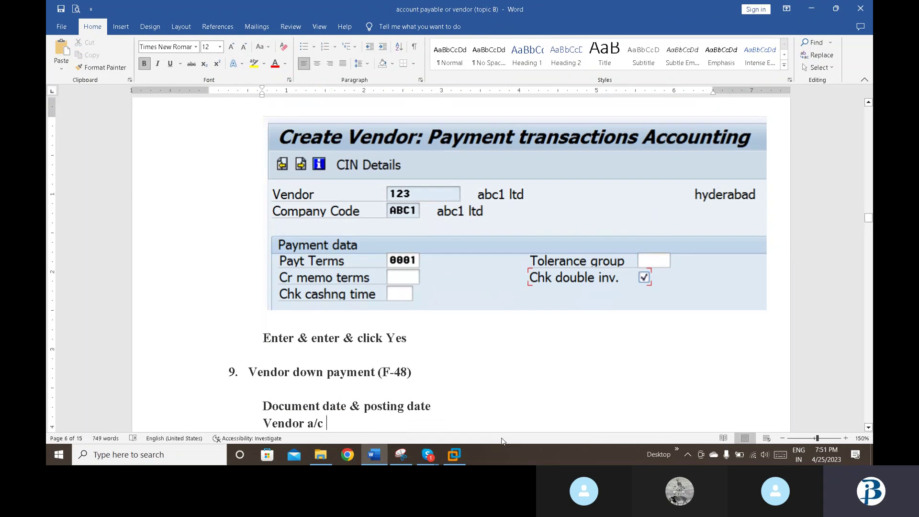
key("Down")
key("Down")
key("Down")
key("Down")
key("Down")
key("Down")
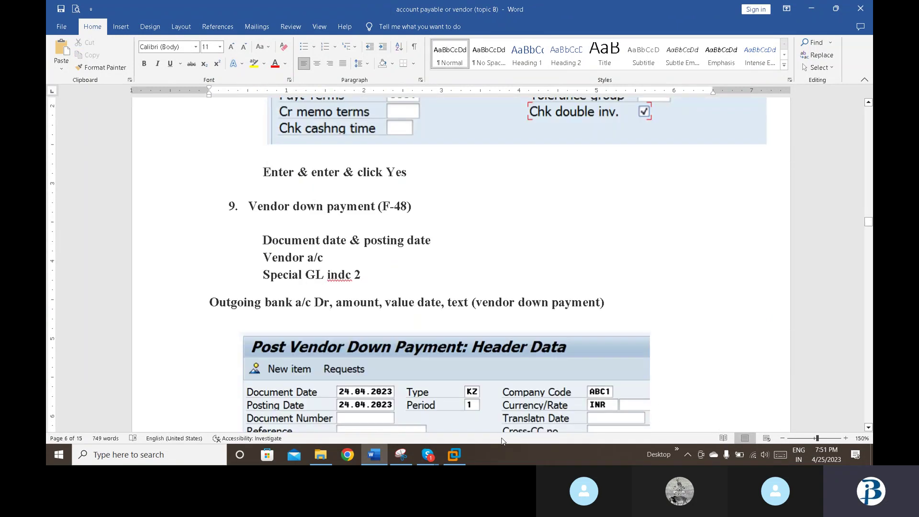
key("Down")
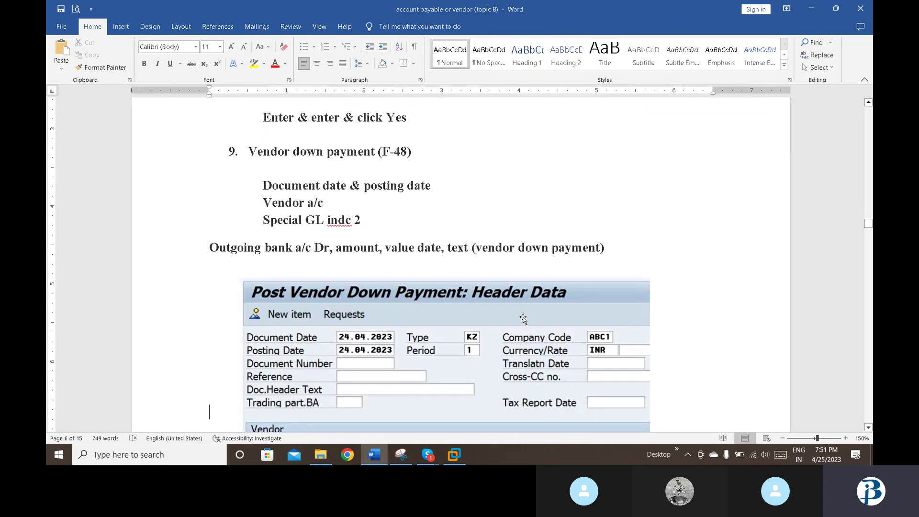
left_click(452, 458)
Step: Start transaction F-48 from the command field to open the vendor down payment header
left_click(101, 88)
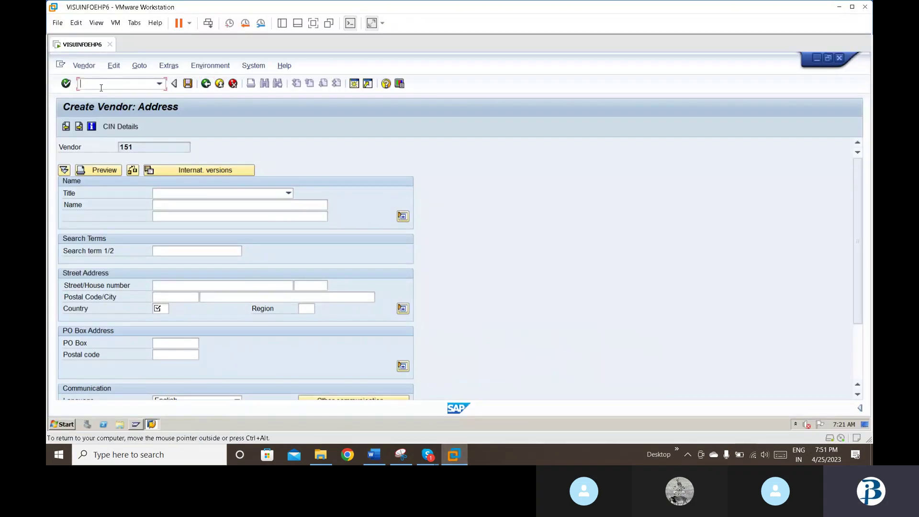
type("/nf-48")
key("Return")
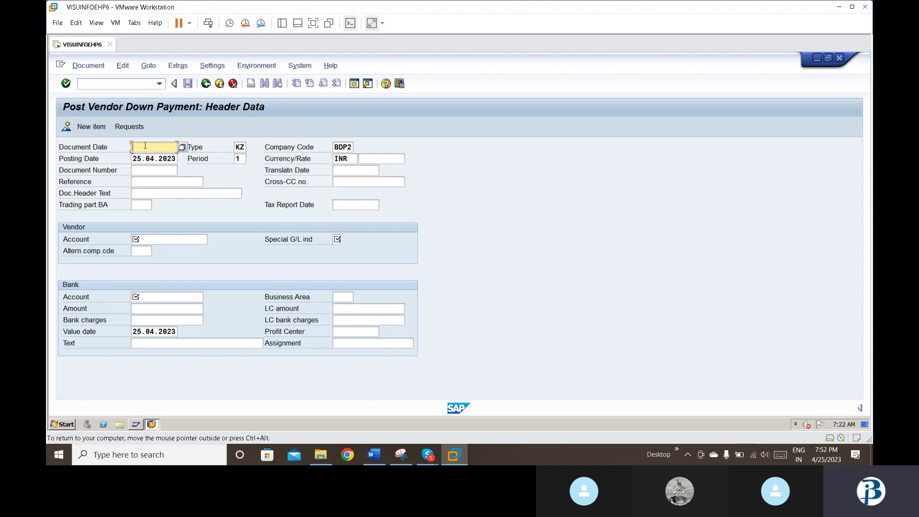
Step: Enter document date 25.04.2023, vendor account 150 (BDP2 LTD) and special G/L indicator 2
type("25")
key("Down")
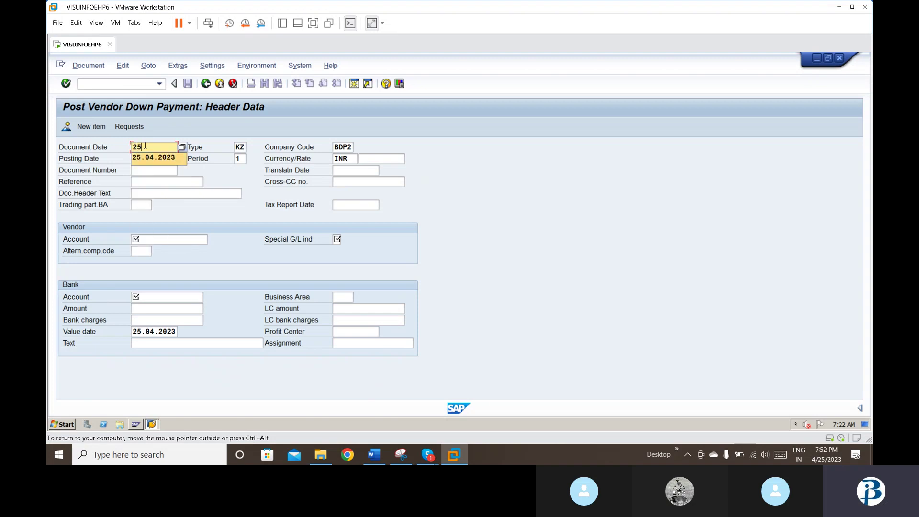
key("Return")
key("Tab")
key("Tab")
key("Tab")
key("Tab")
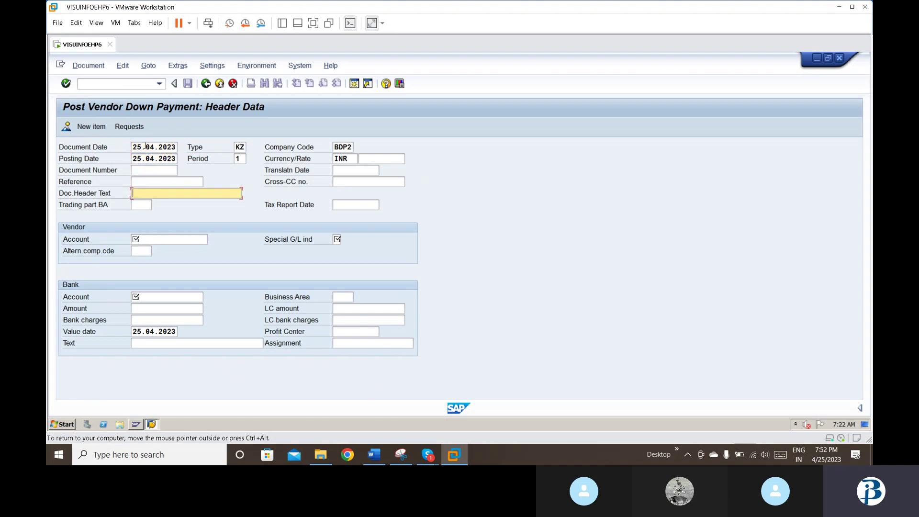
key("Tab")
key("Tab")
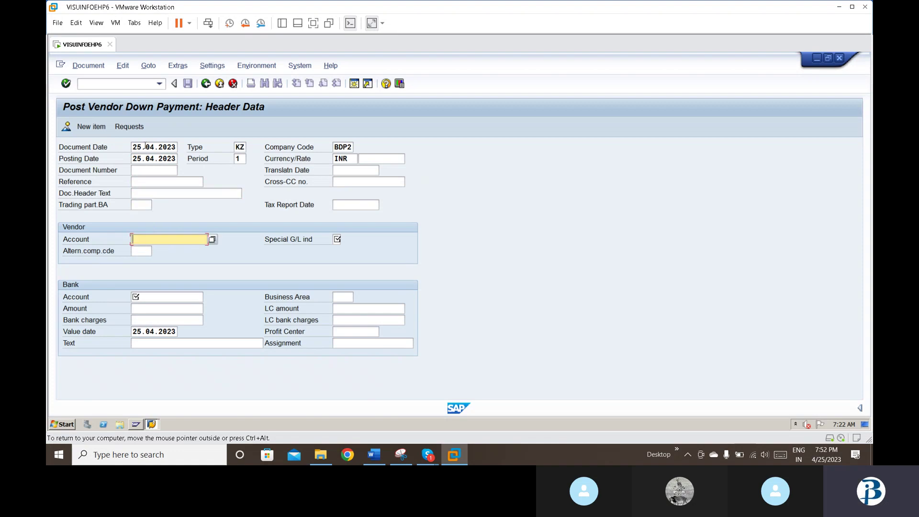
left_click(212, 240)
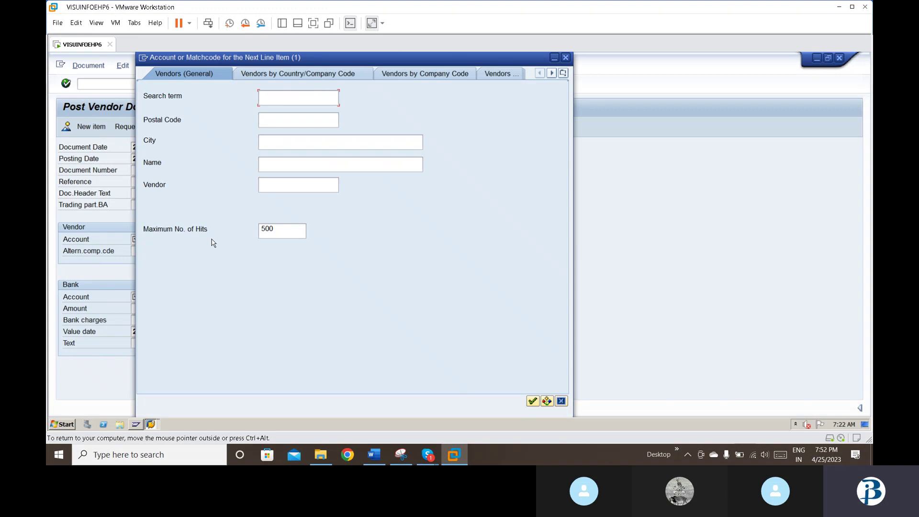
key("Return")
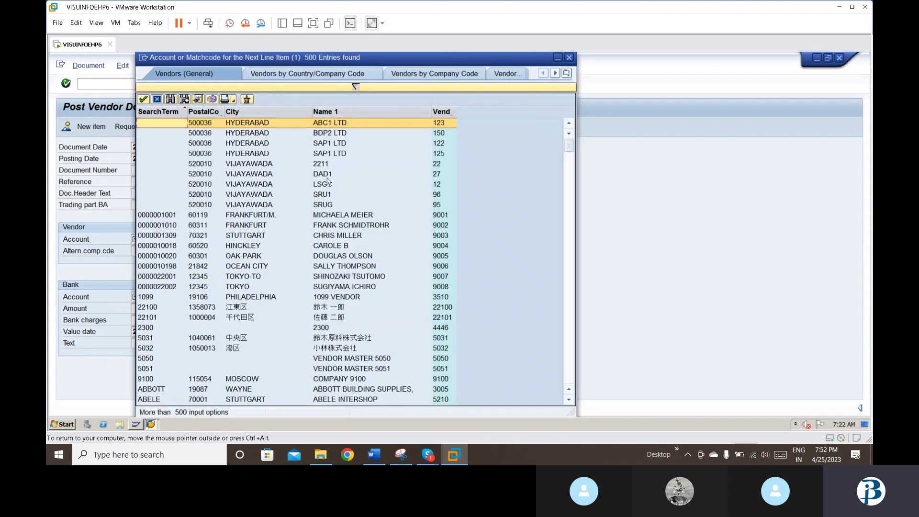
double_click(336, 133)
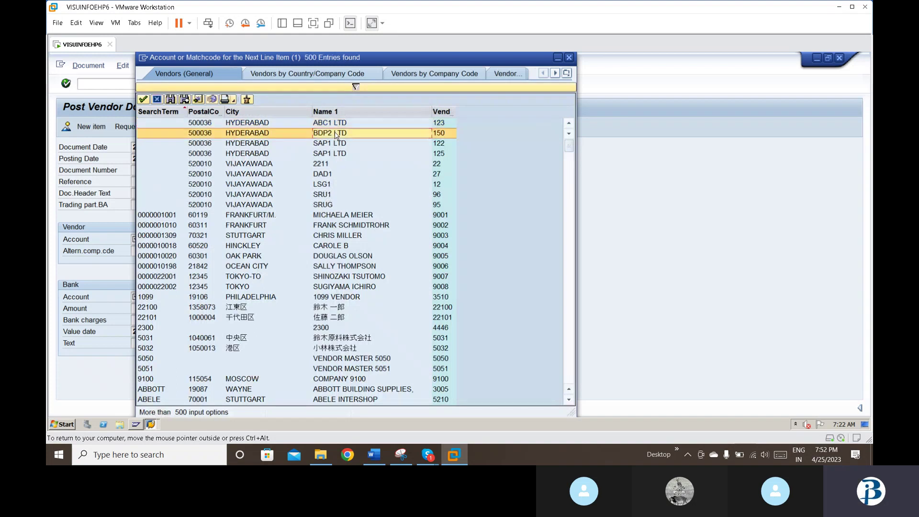
left_click(336, 239)
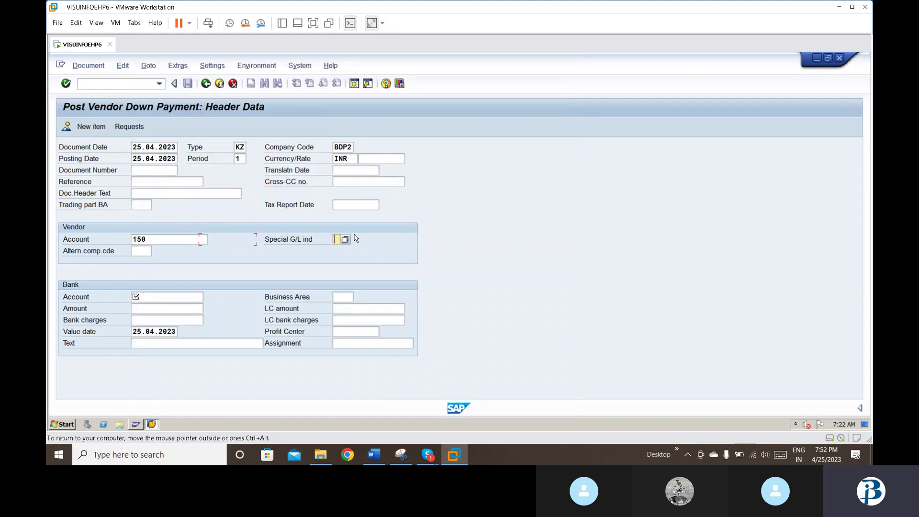
type("2")
key("Tab")
Step: Select bank account 200001 (SBI outgoing) and enter business area bdp2
left_click(177, 298)
left_click(210, 298)
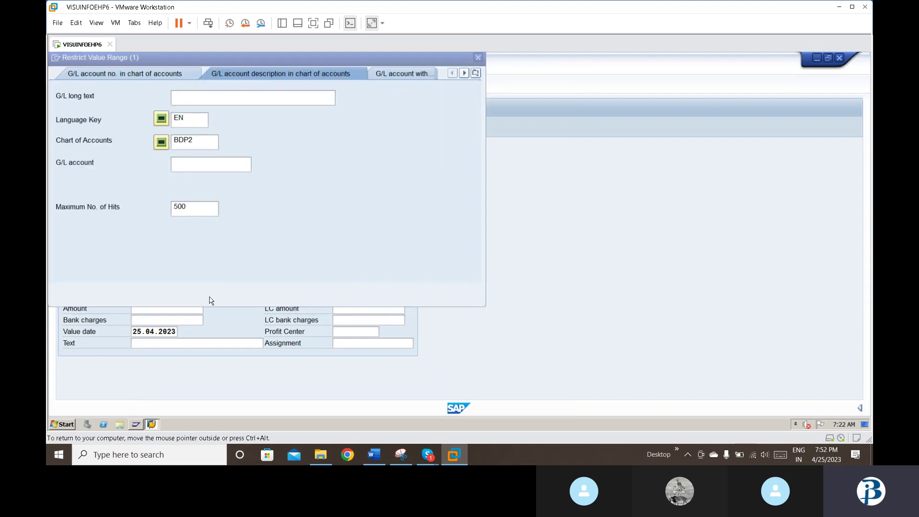
key("Return")
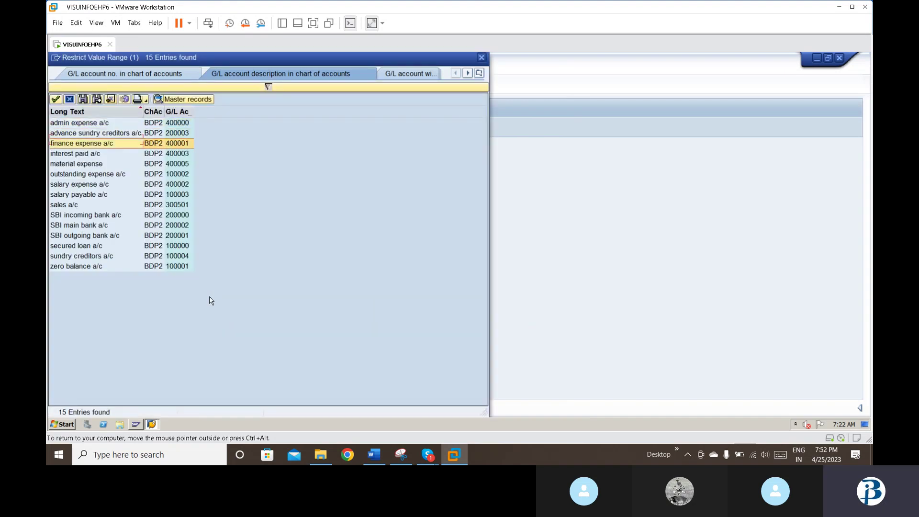
key("Down")
key("Down")
key("Down")
key("Down")
key("Down")
key("Down")
key("Down")
key("Down")
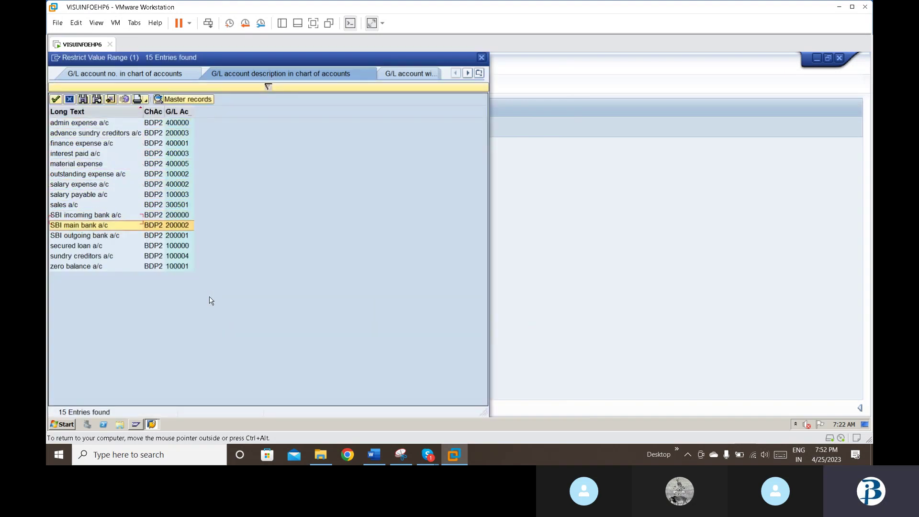
key("Down")
key("Return")
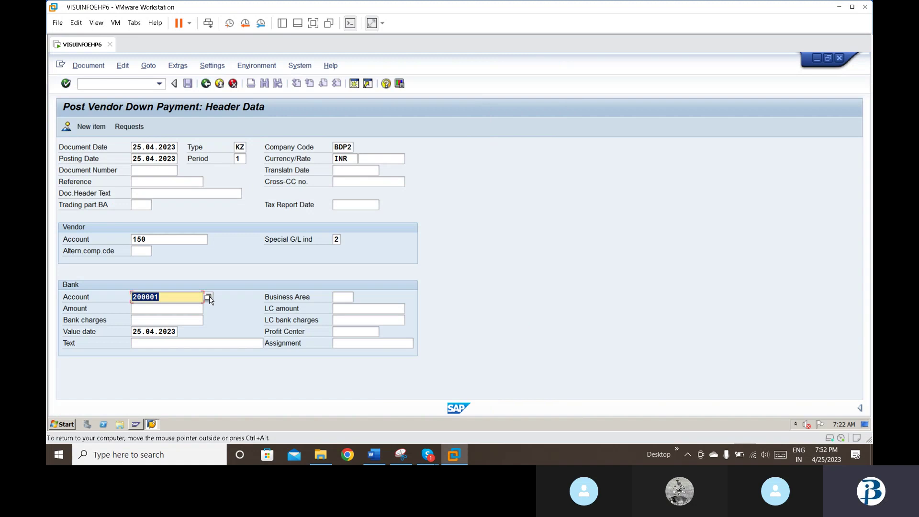
key("Tab")
type("bdp")
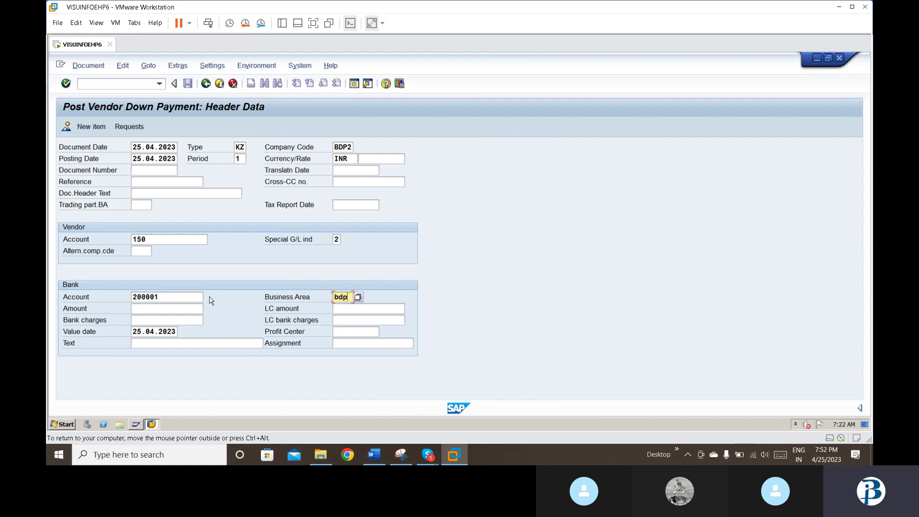
key("Tab")
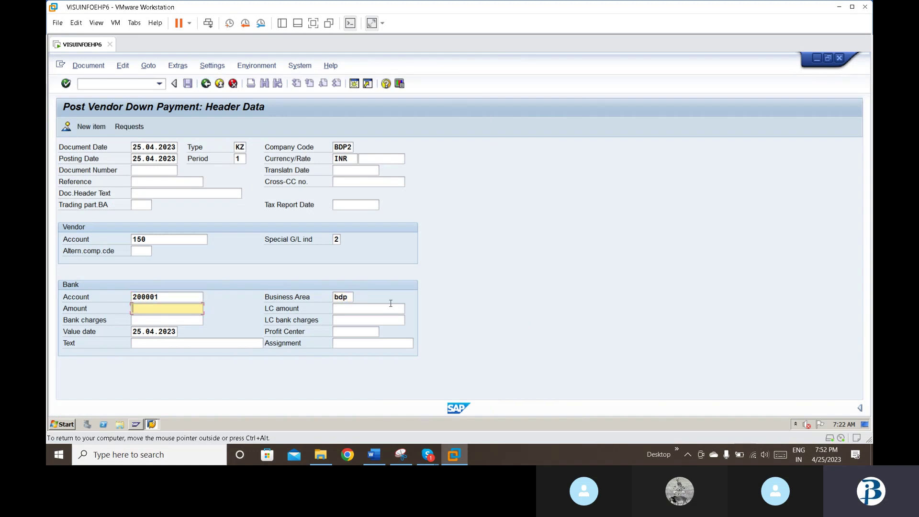
left_click(350, 299)
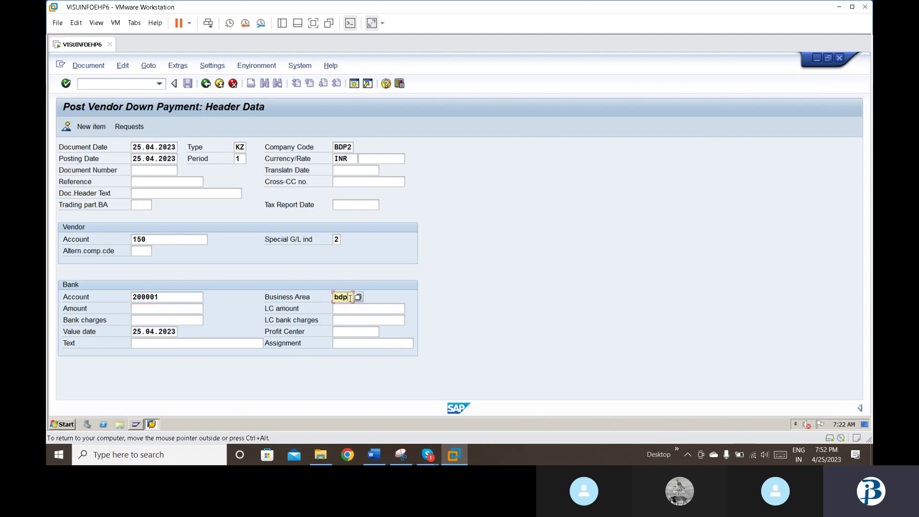
type("2")
key("Tab")
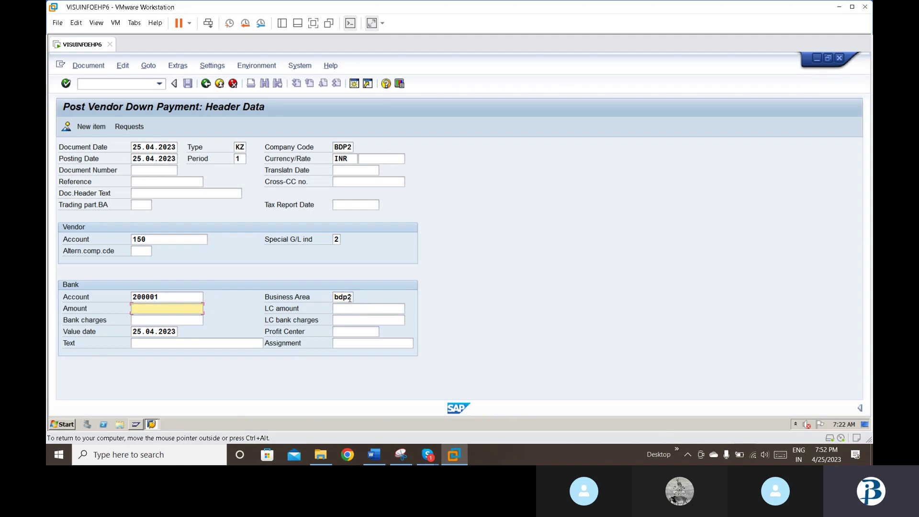
Step: Enter bank amount 15000 and text 'vendor downpayment', then submit the header
type("15000")
key("Return")
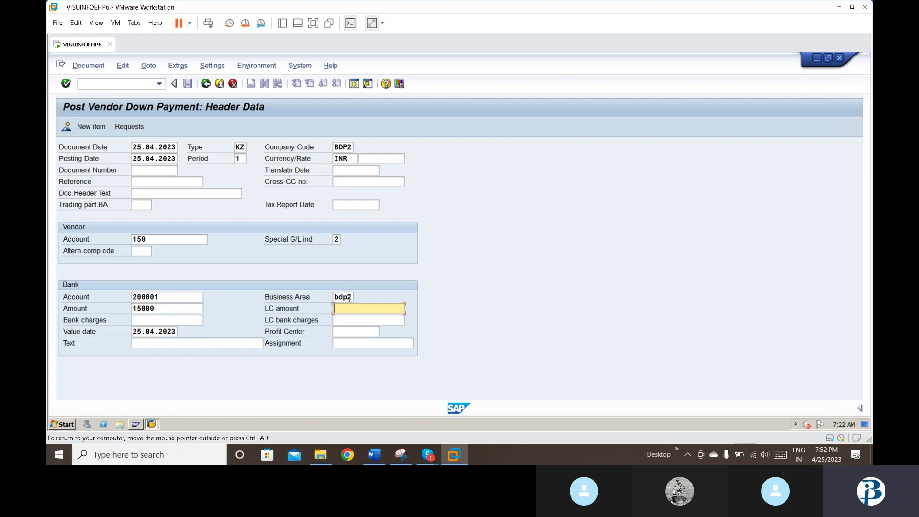
key("Tab")
key("Tab")
key("Tab")
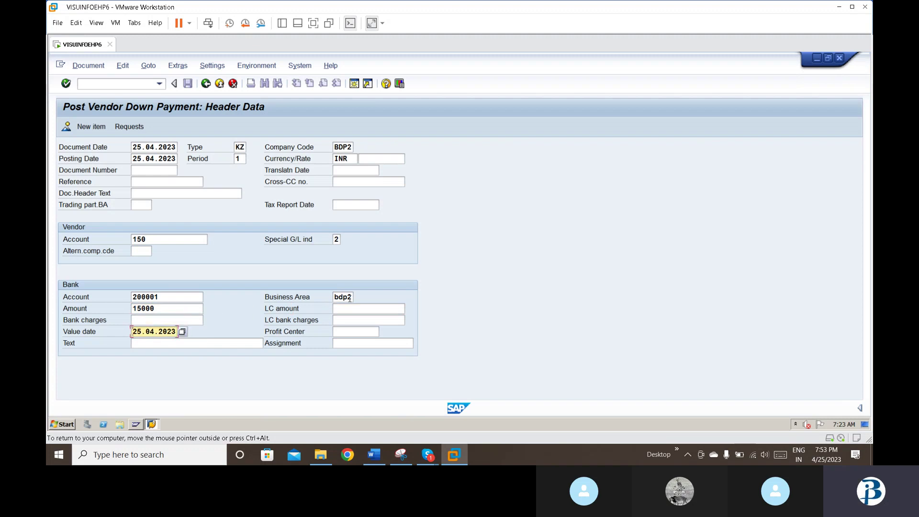
type("v")
key("Down")
key("Down")
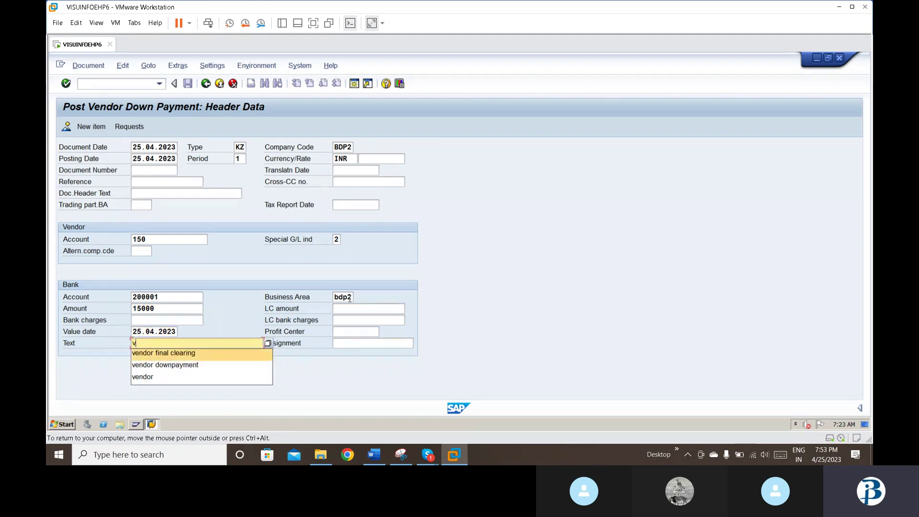
key("Return")
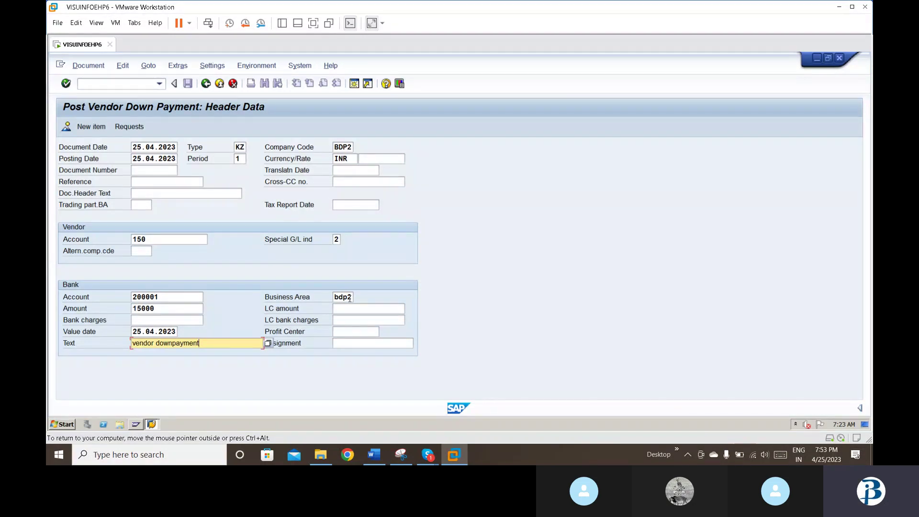
key("Return")
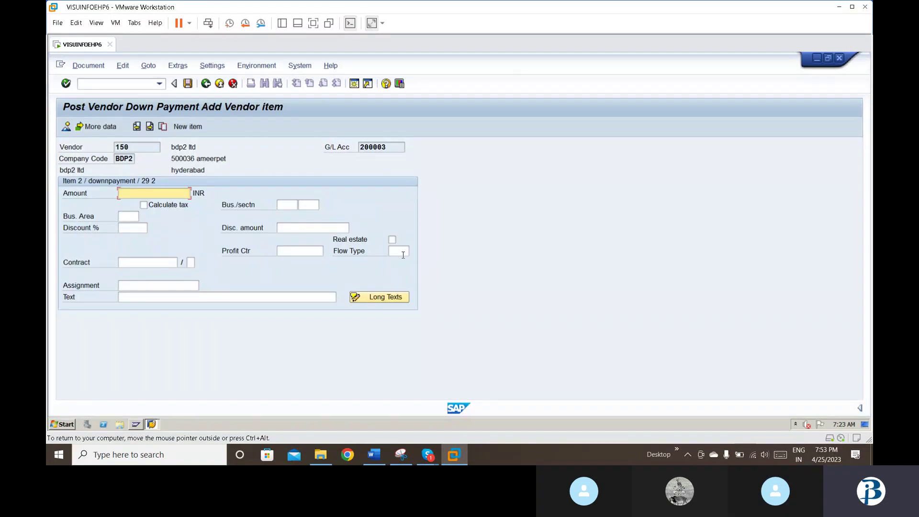
Step: Enter * as the vendor item amount to copy the bank amount
type("*")
Step: Add item text 'vendor downpayment' and simulate the posting to see two balanced 15,000.00 INR lines
left_click(167, 295)
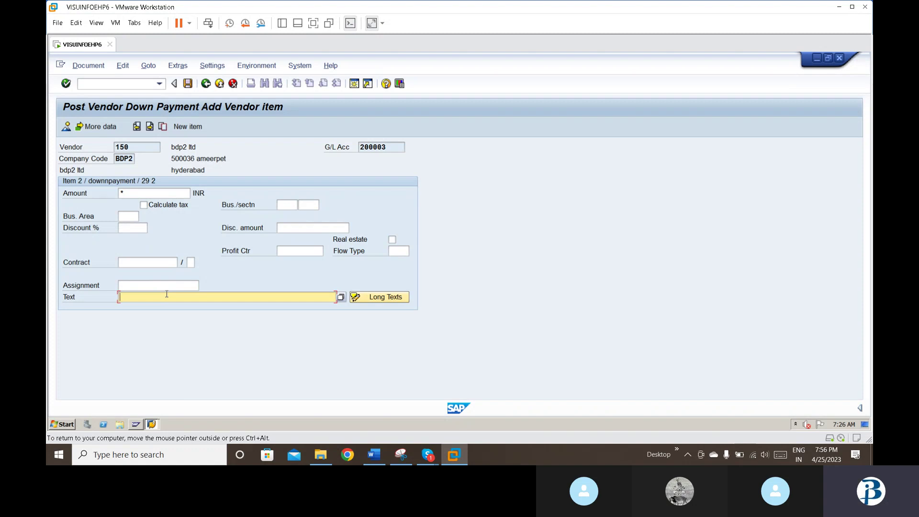
type("ve")
key("Down")
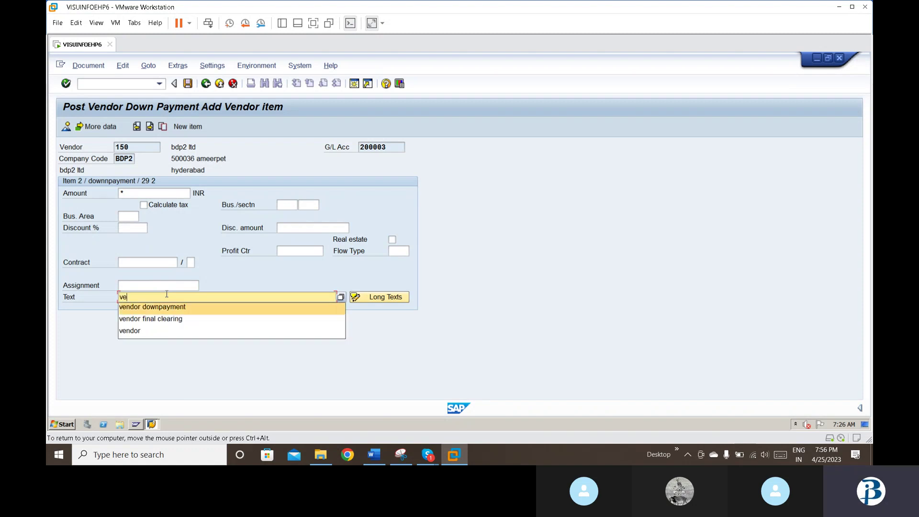
key("Return")
key("Return")
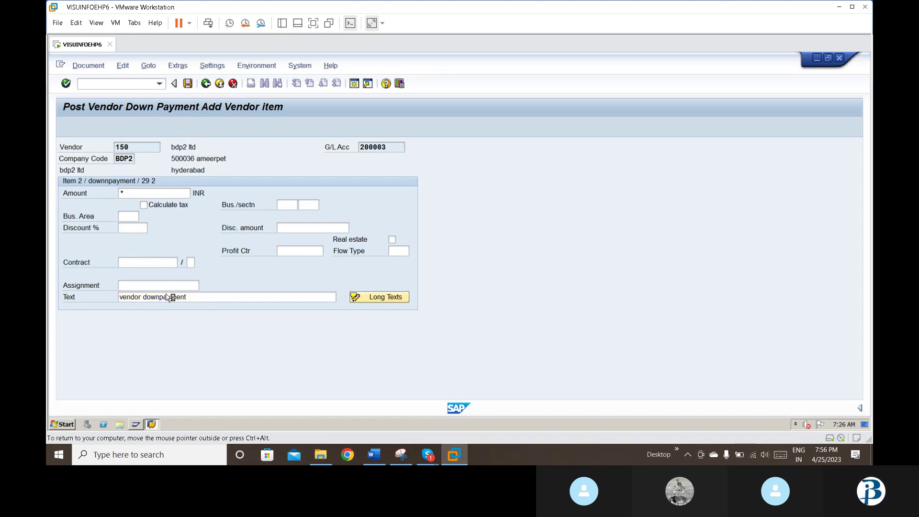
left_click(87, 72)
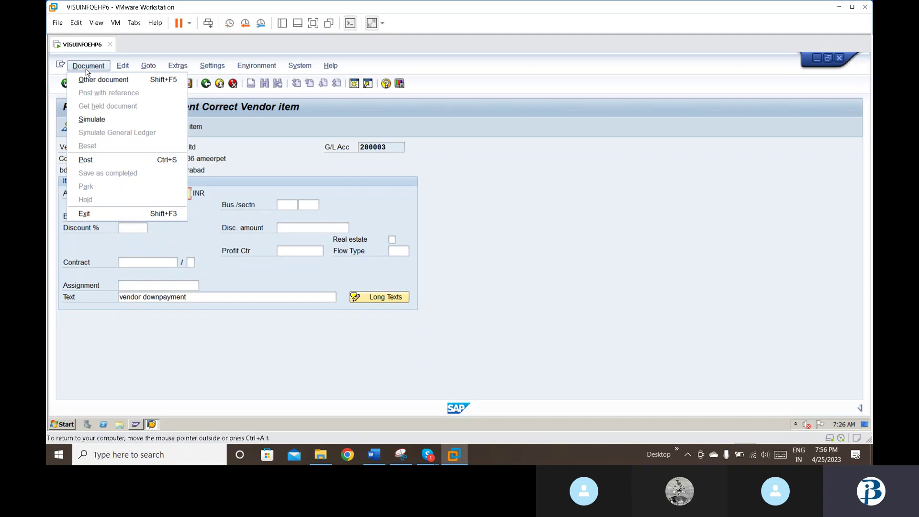
left_click(90, 118)
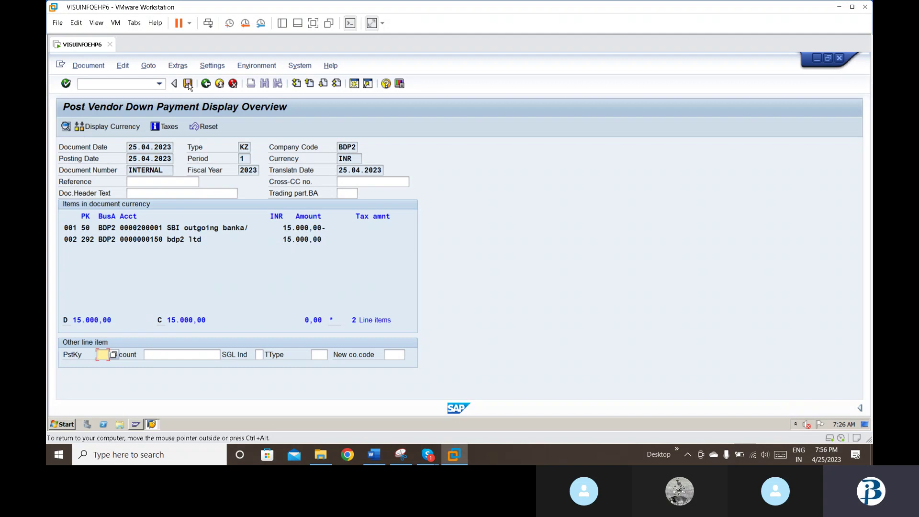
Step: Post down payment document 15000, then start transaction FB60 for vendor invoice entry
left_click(188, 85)
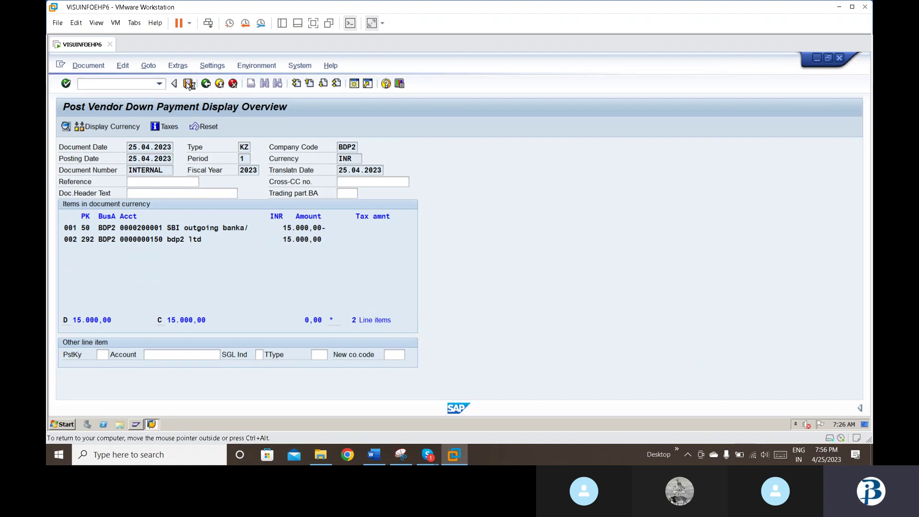
left_click(187, 84)
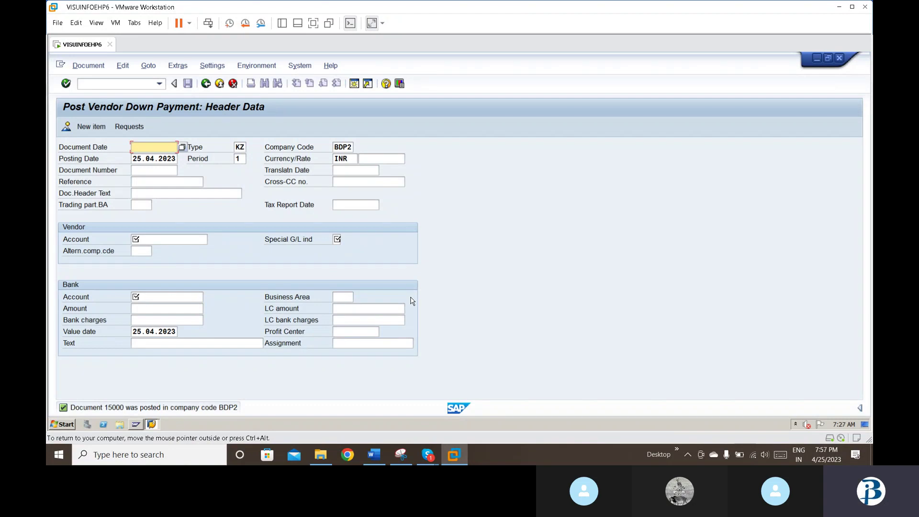
left_click(137, 86)
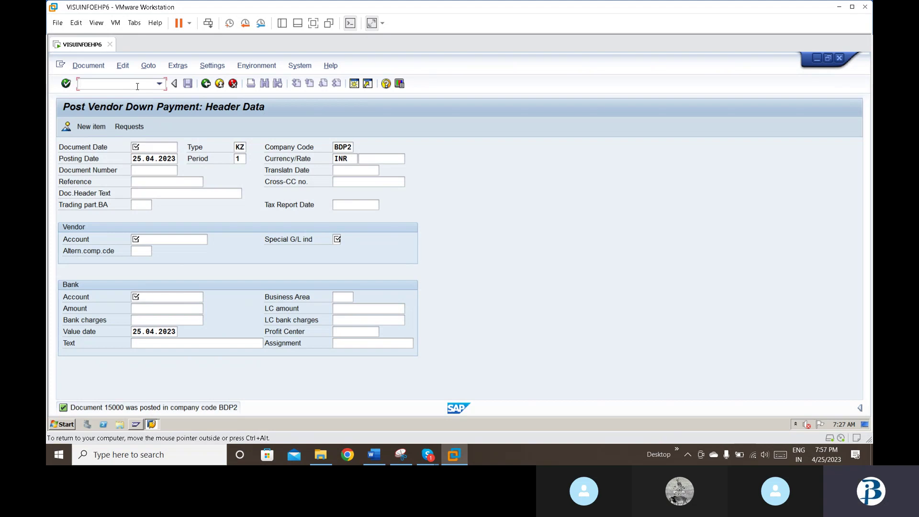
type("/nfb60")
key("Return")
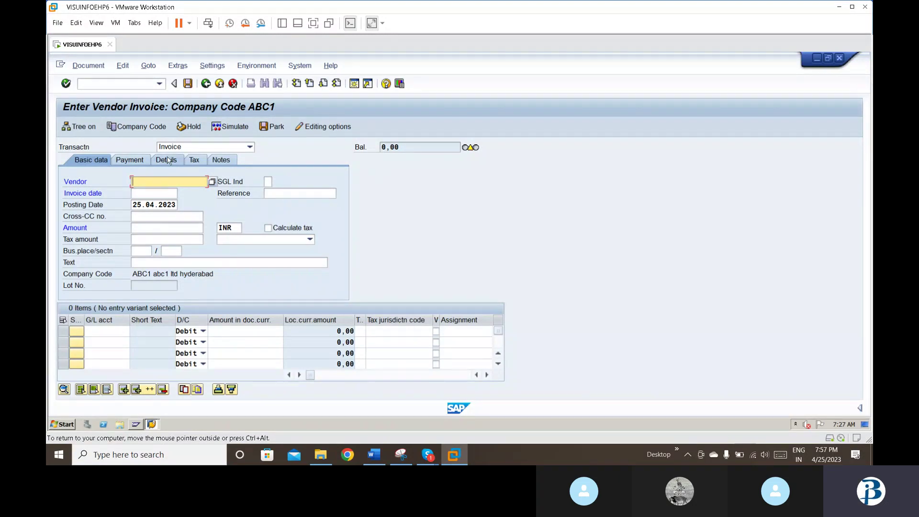
Step: Switch the vendor invoice entry company code from ABC1 to BDP2
left_click(144, 129)
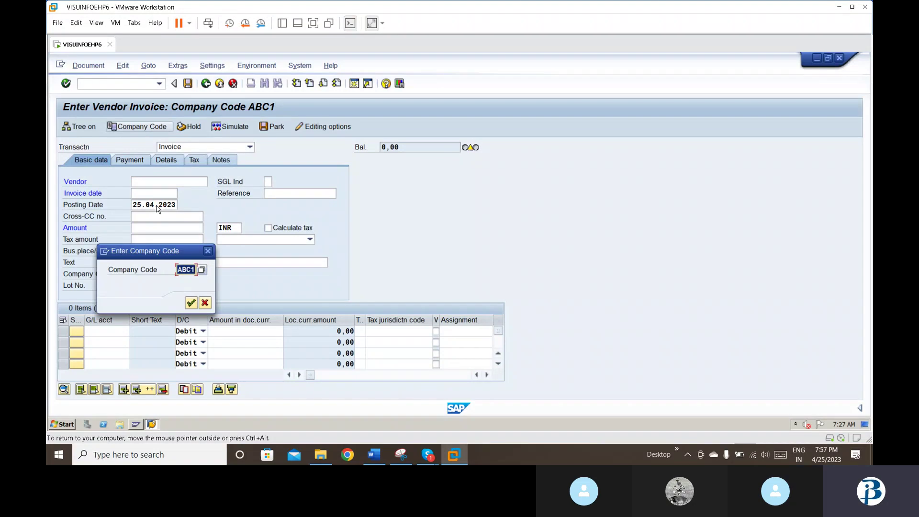
key("BackSpace")
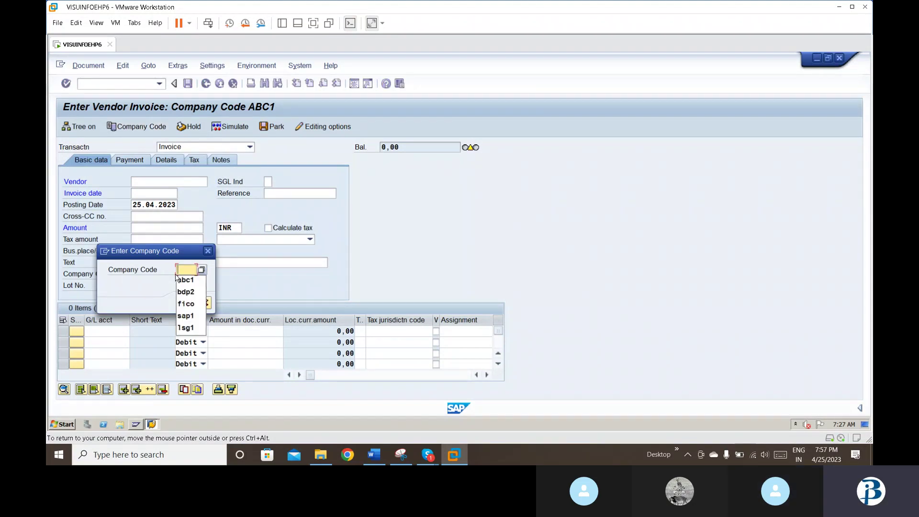
key("Down")
key("Down")
key("Return")
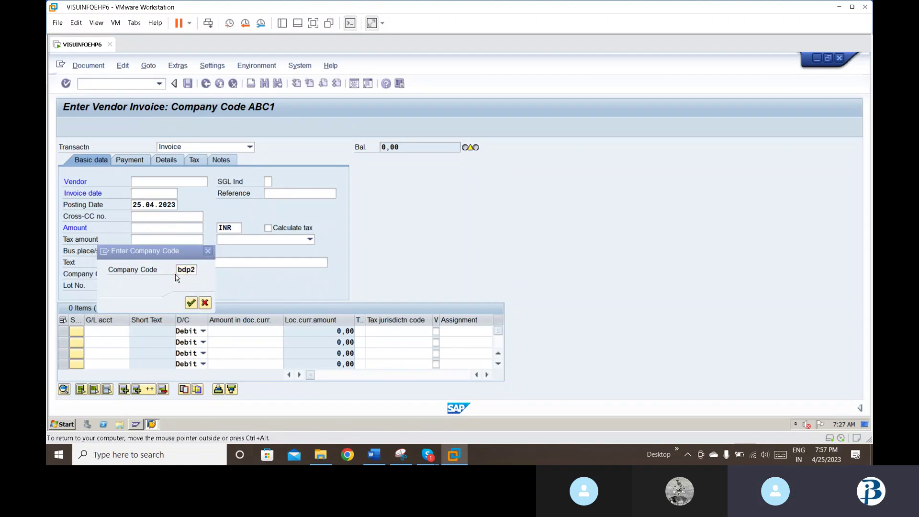
key("Return")
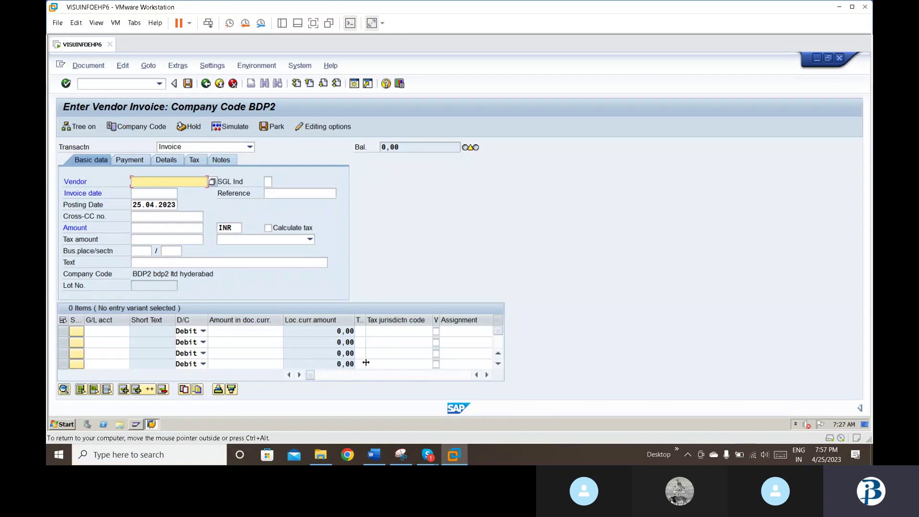
left_click(365, 375)
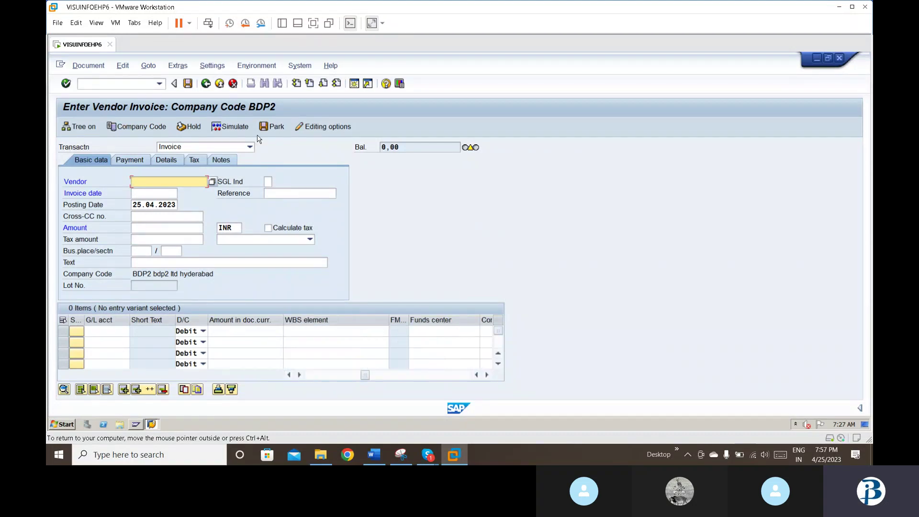
Step: Look up and enter vendor 150 in the invoice header
left_click(212, 182)
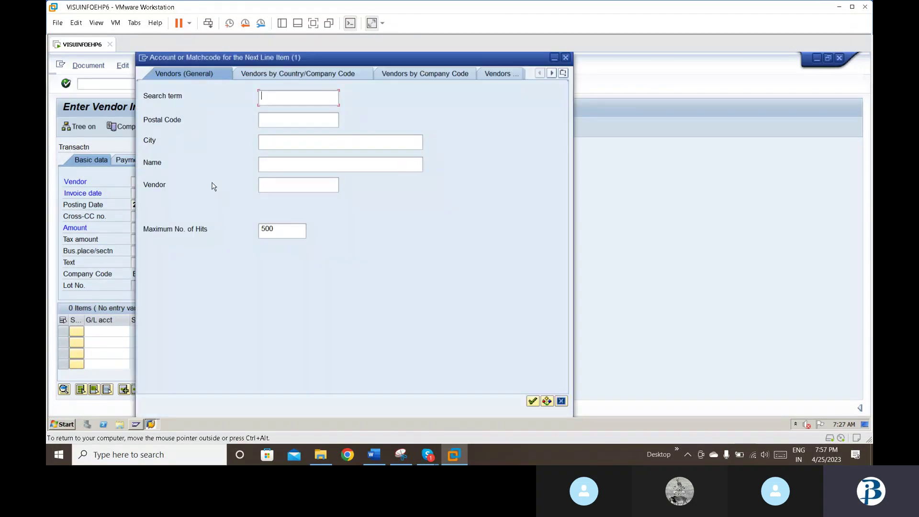
key("Down")
key("Down")
key("Down")
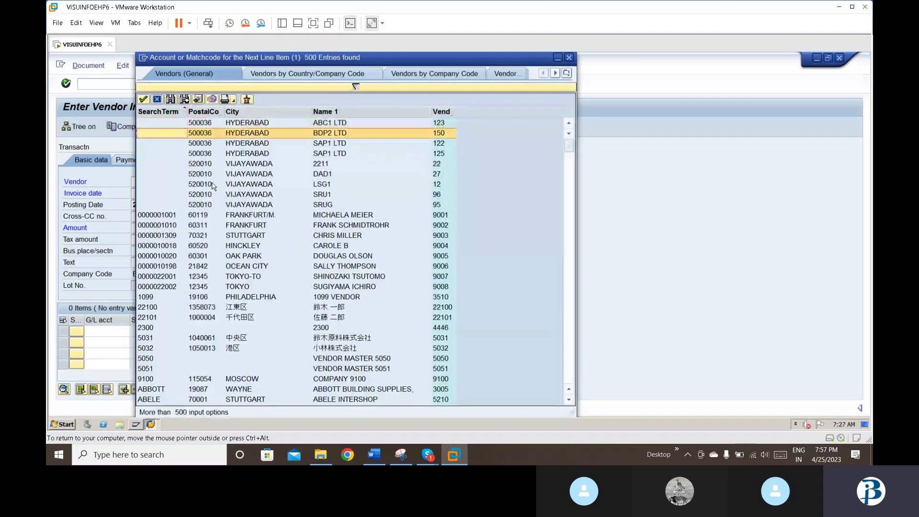
key("Down")
key("Escape")
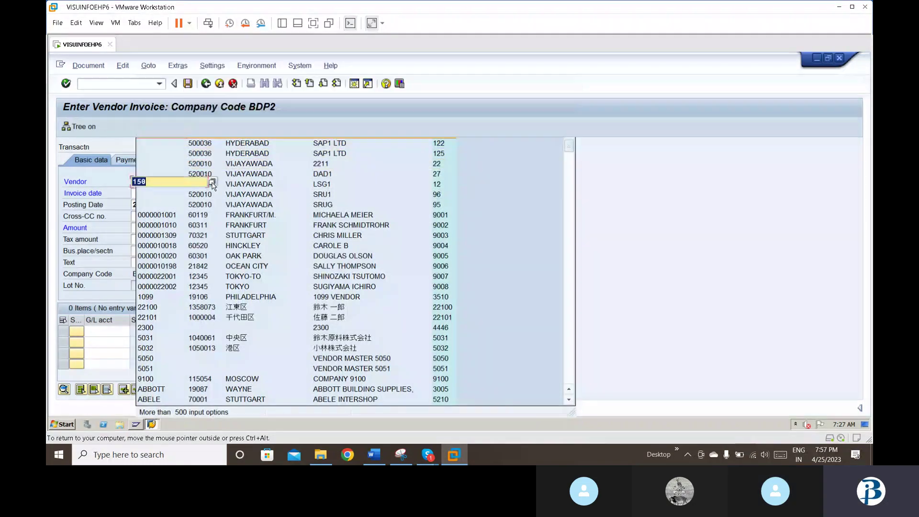
type("150")
key("Tab")
Step: Enter invoice date 25.04.2023, amount 15000 and text 'vendor invoice posting'
type("25.04.2023")
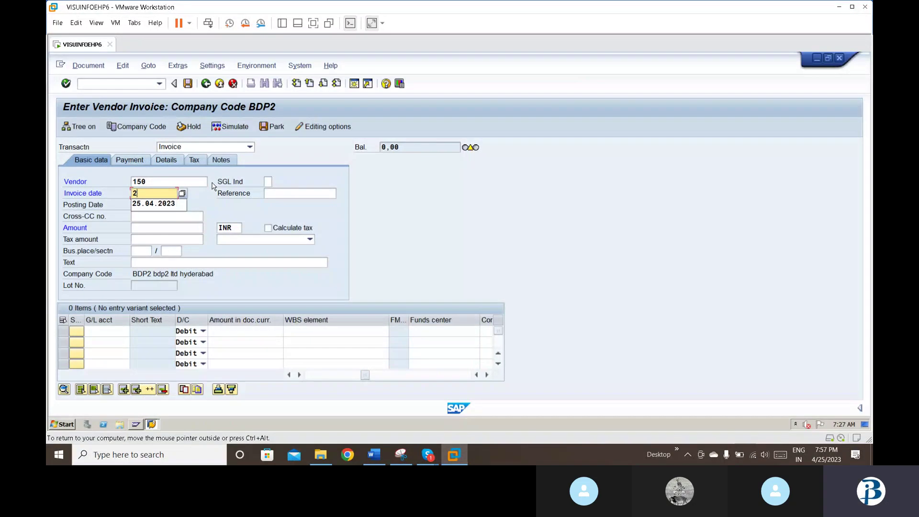
key("Tab")
key("Tab")
key("Tab")
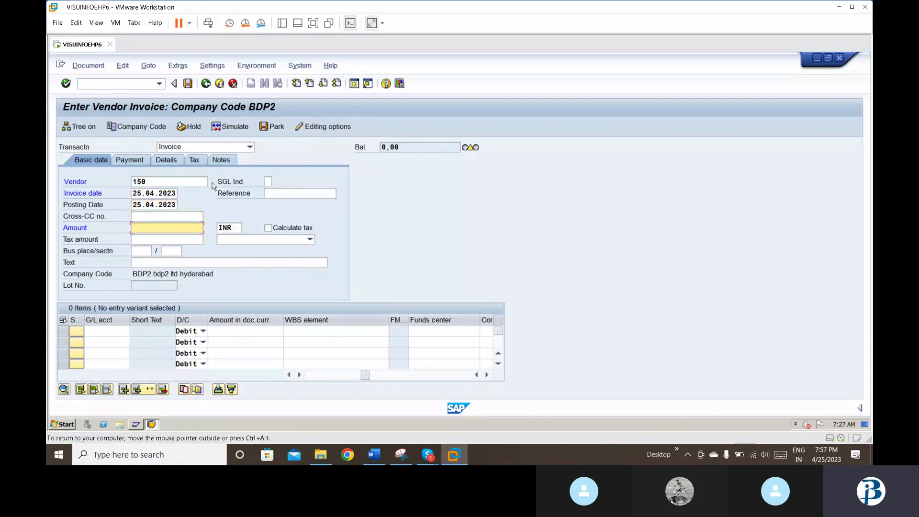
type("15000")
key("Tab")
key("Tab")
key("Tab")
key("Tab")
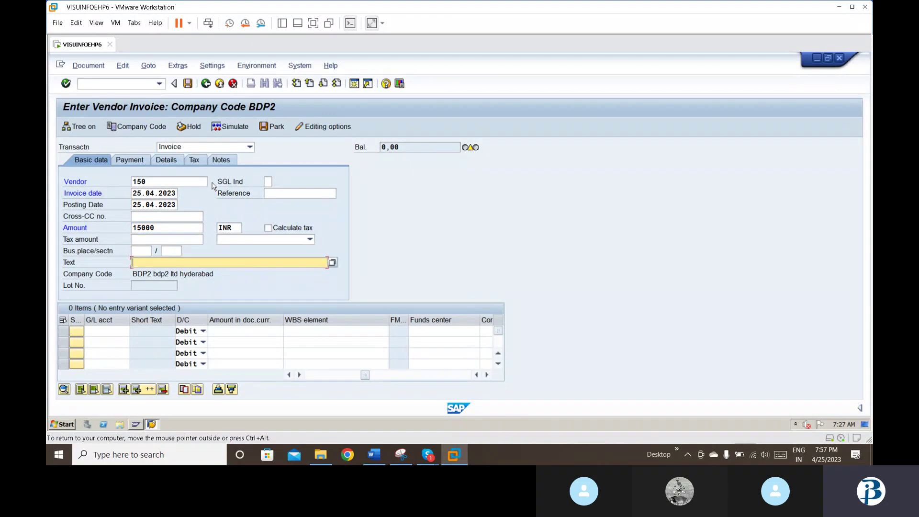
type("v")
key("Return")
type("posting")
key("Return")
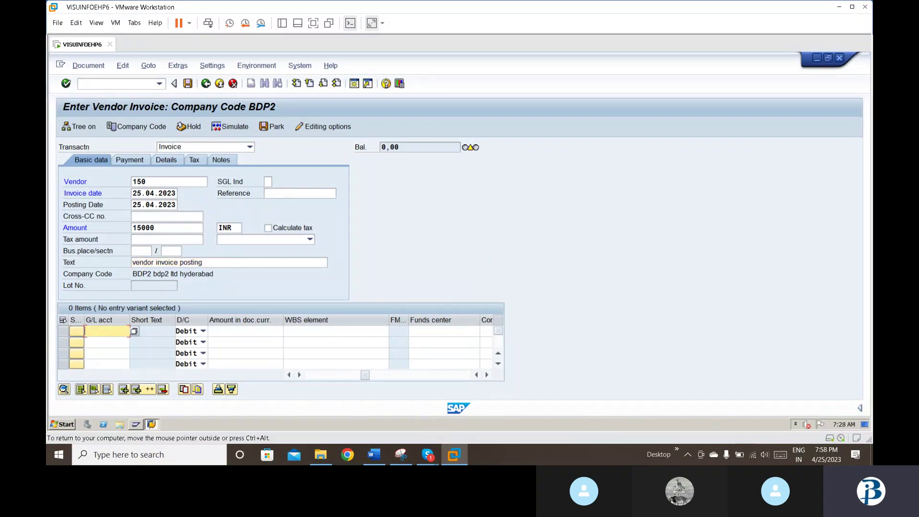
Step: Add the debit line to G/L 400005 material expense and acknowledge the down payment notice
left_click(133, 332)
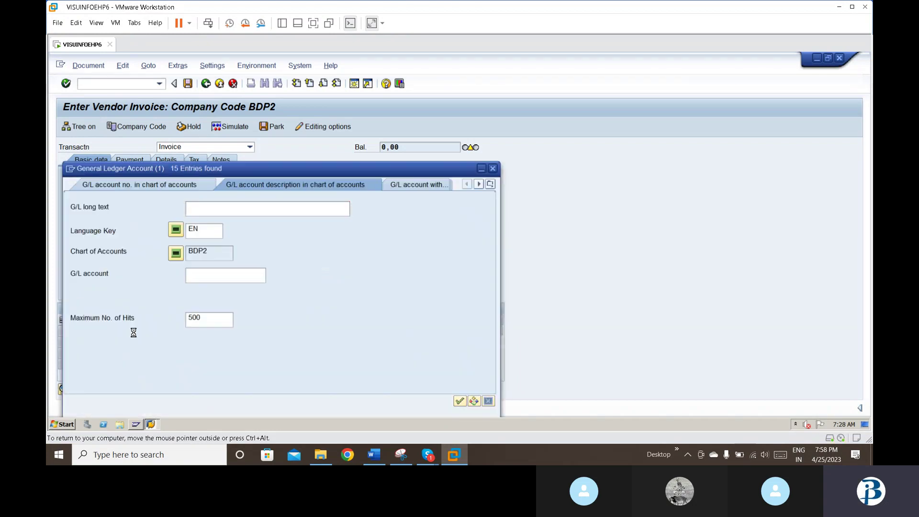
key("Down")
key("Down")
key("Down")
key("Down")
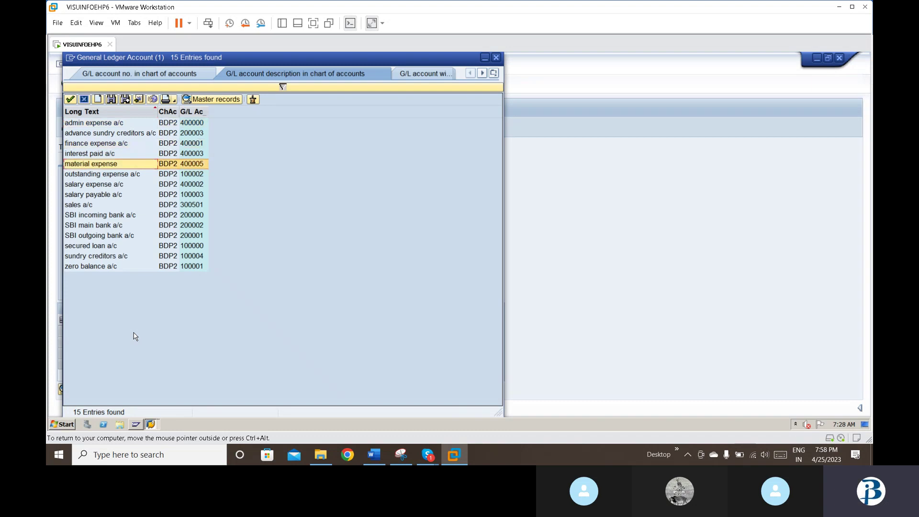
key("Return")
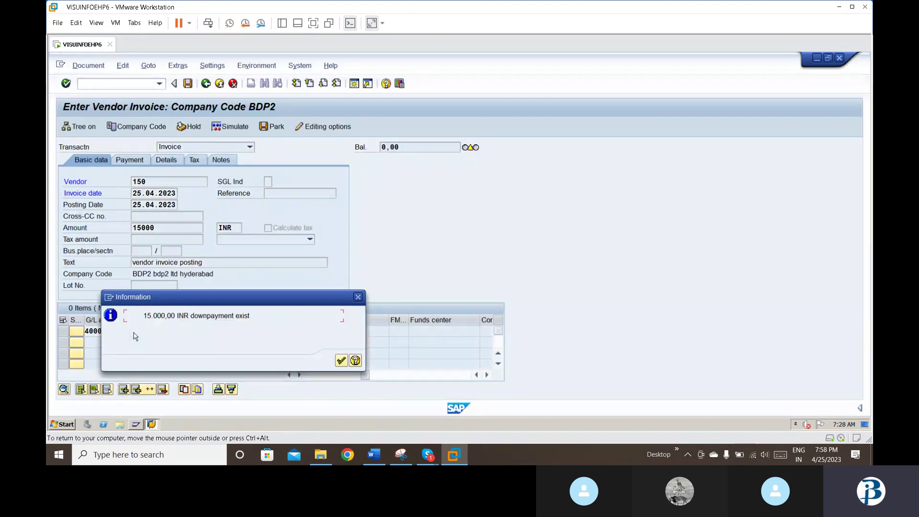
left_click(341, 359)
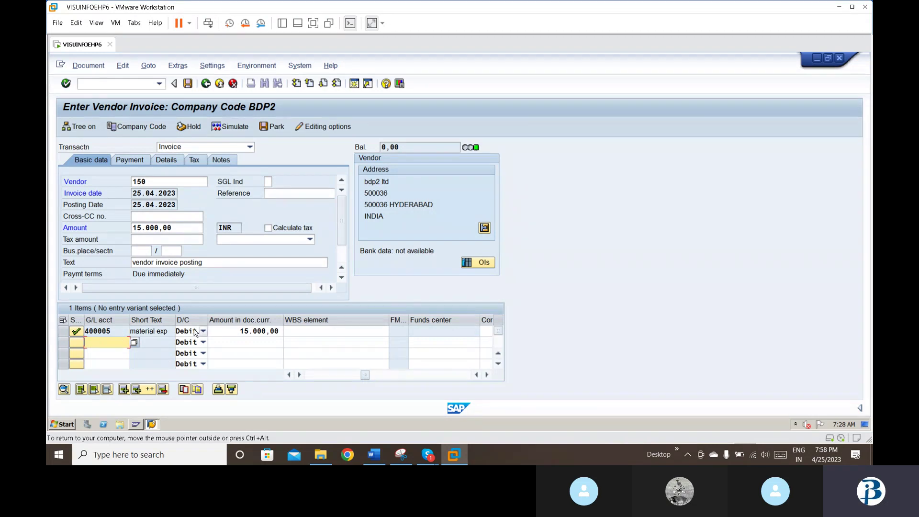
Step: Simulate the vendor invoice, then post it as document 19000
left_click(87, 68)
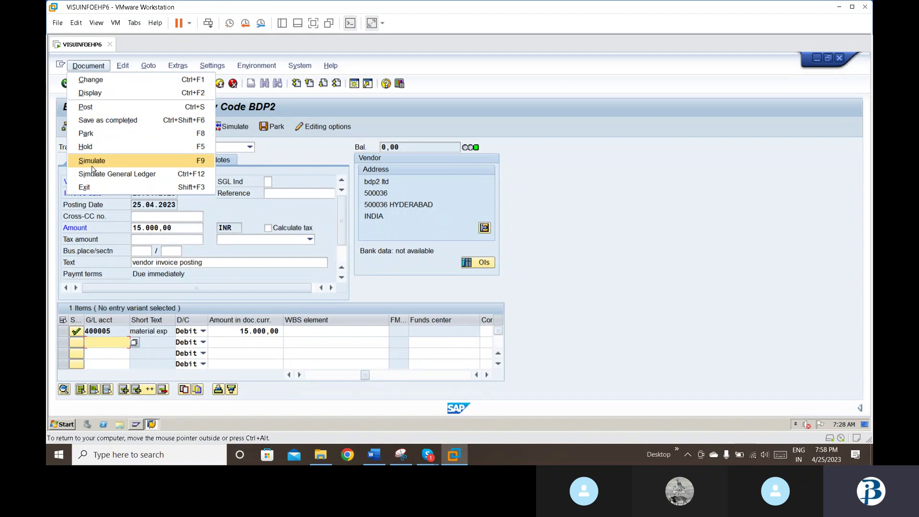
left_click(92, 165)
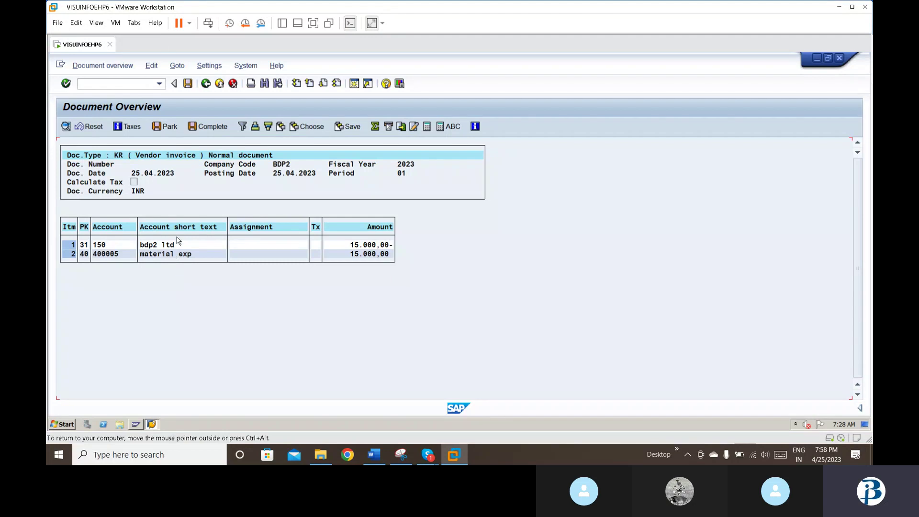
left_click(187, 84)
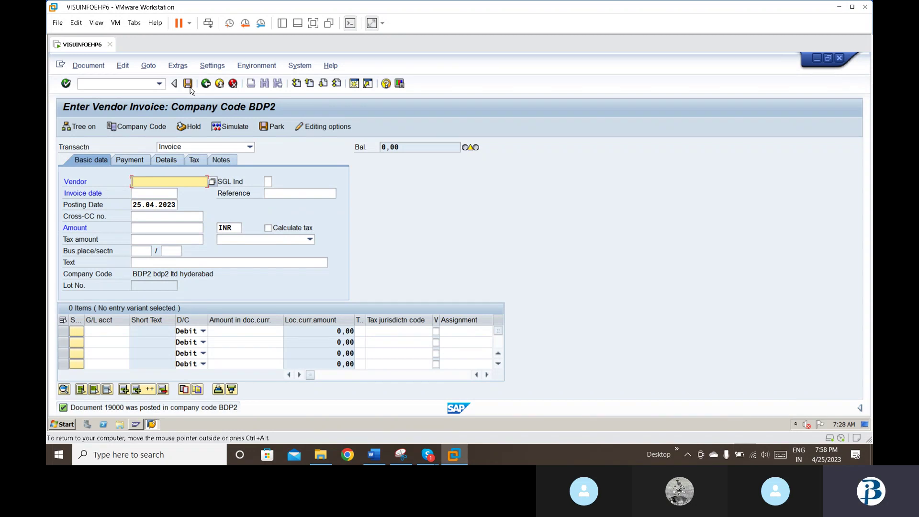
Step: Start the FBL1N vendor line item report and run it
left_click(136, 82)
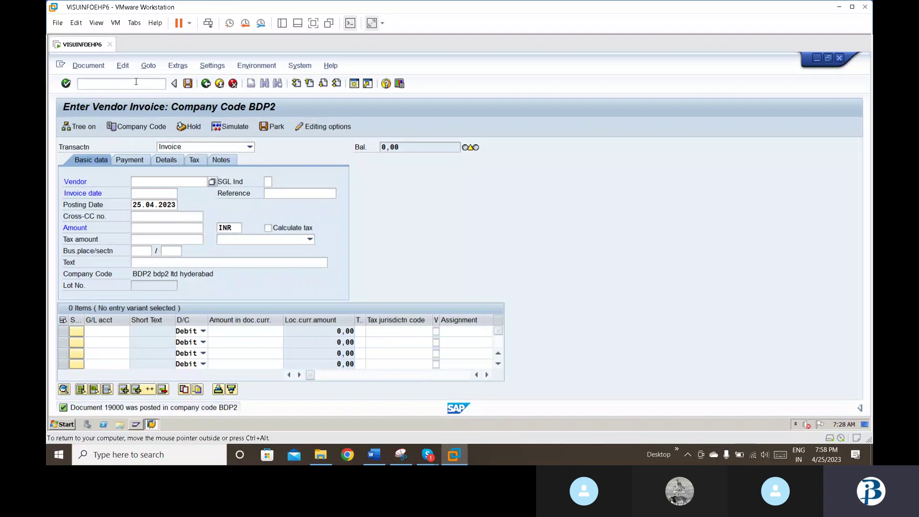
type("/nfbl1n")
key("Return")
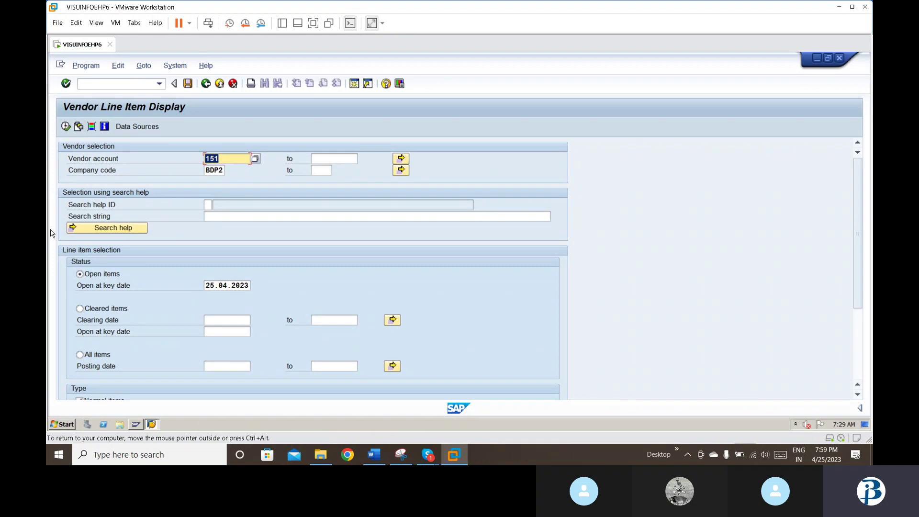
left_click(66, 127)
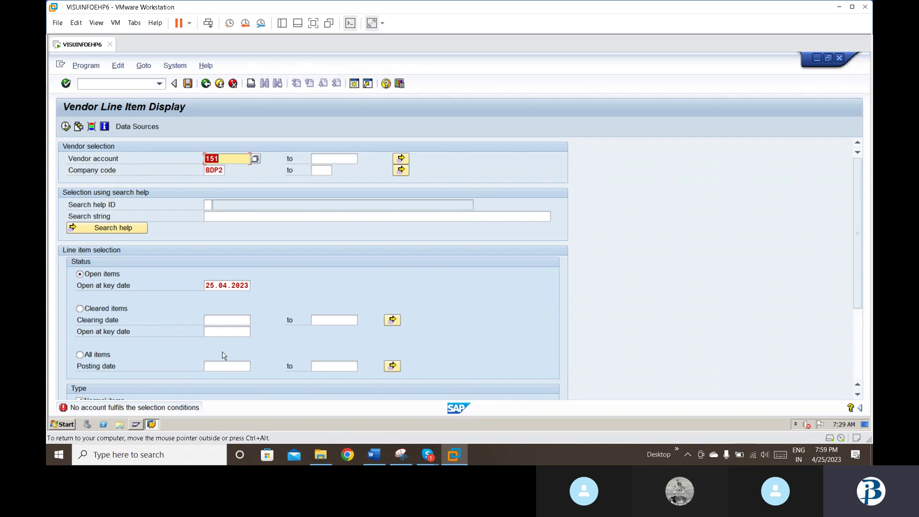
Step: Include special G/L transactions in the report and rerun it
scroll(223, 352, "down", 3)
scroll(223, 351, "up", 3)
key("Down")
key("Down")
key("Down")
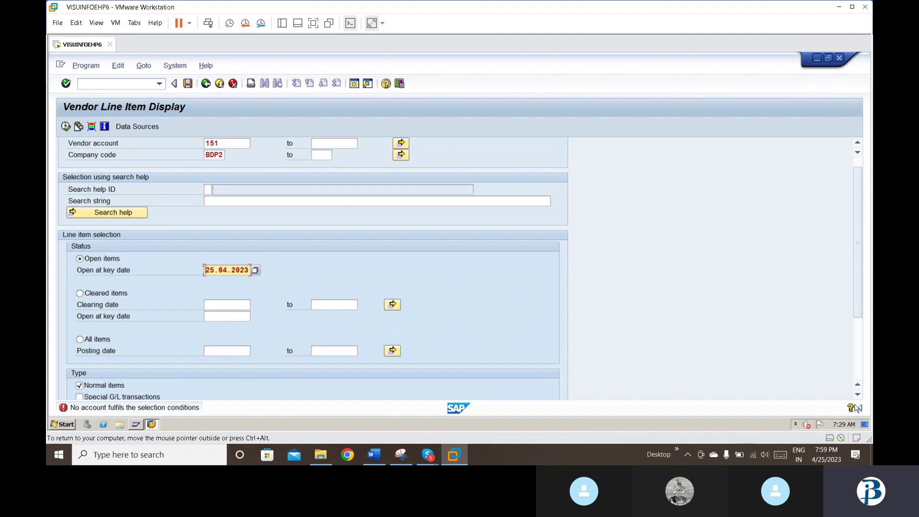
left_click(857, 394)
left_click(857, 394)
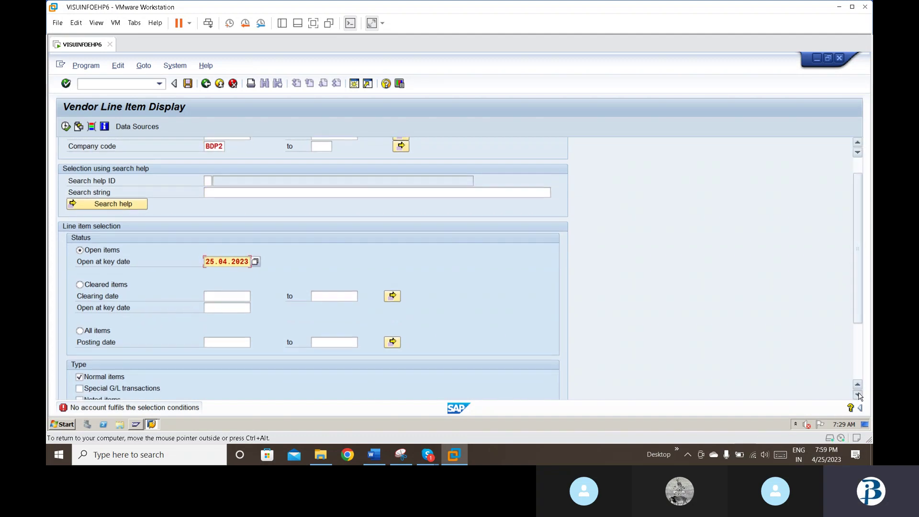
left_click(79, 386)
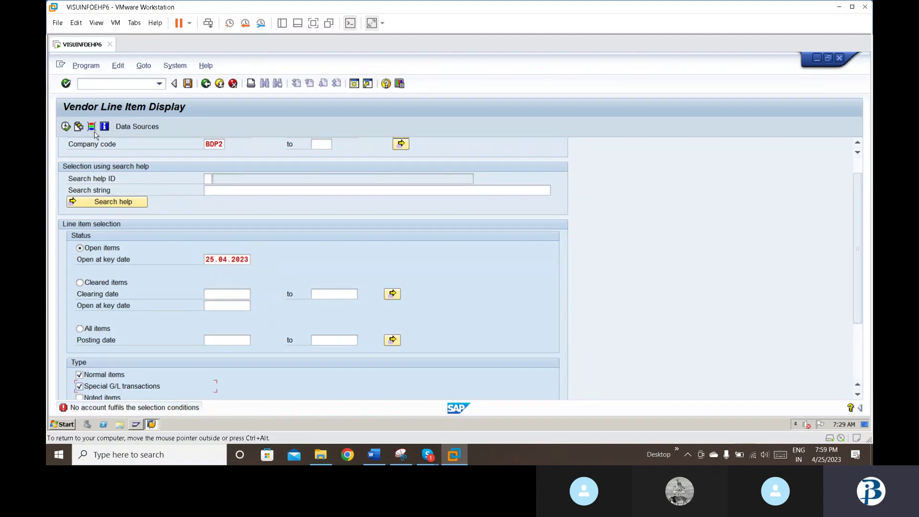
left_click(66, 126)
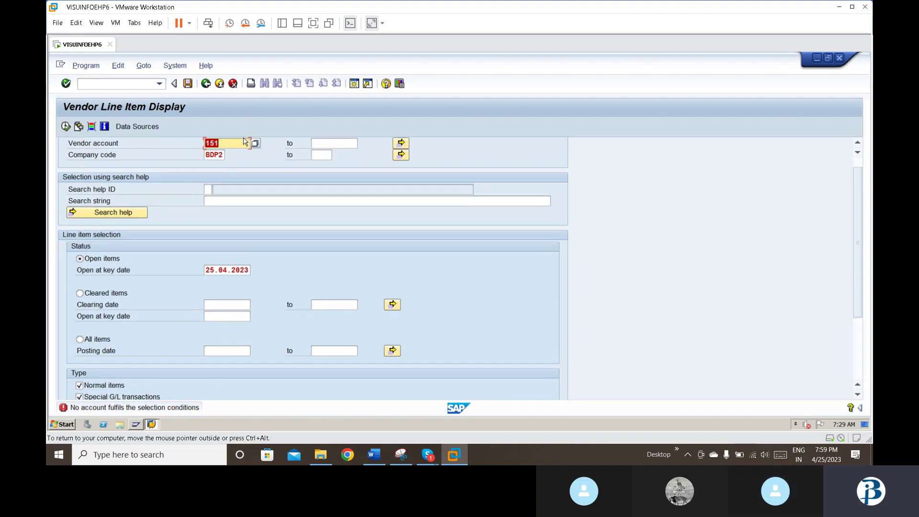
Step: Correct the report's vendor account from 151 to 150
left_click(247, 142)
key("BackSpace")
type("0")
key("Return")
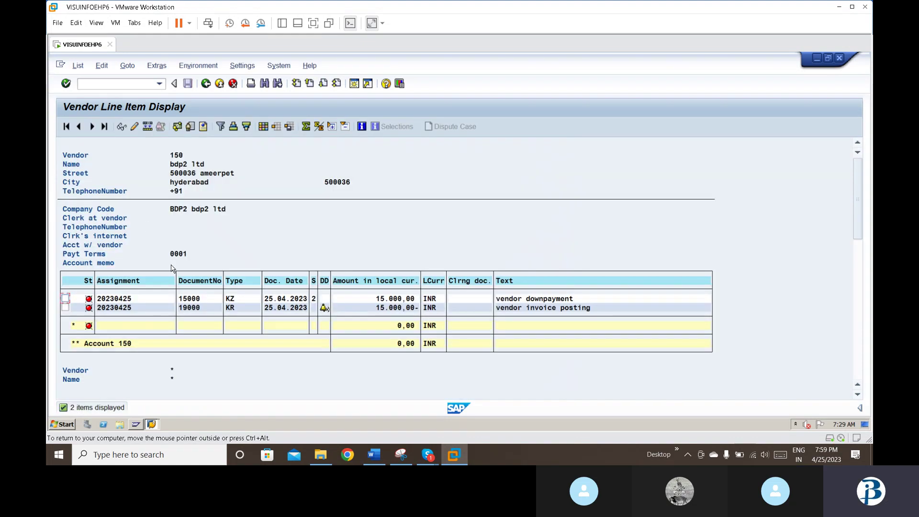
left_click(281, 299)
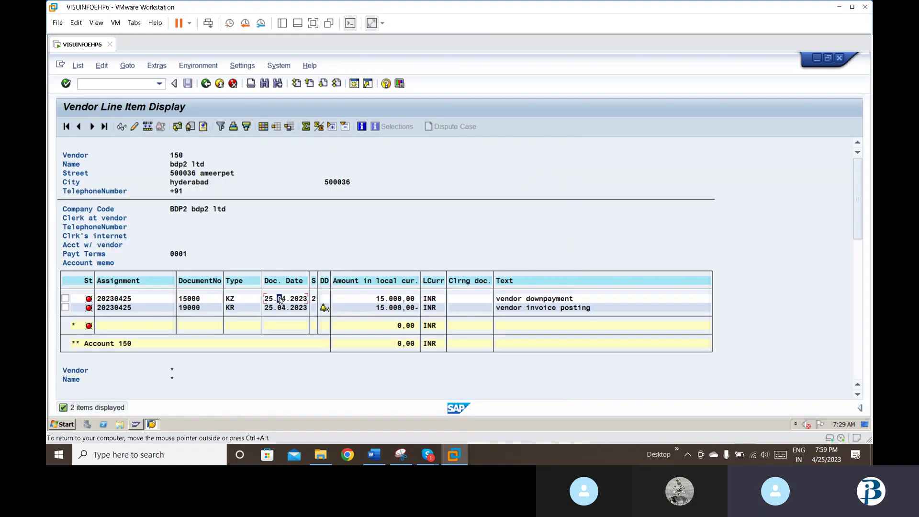
double_click(280, 299)
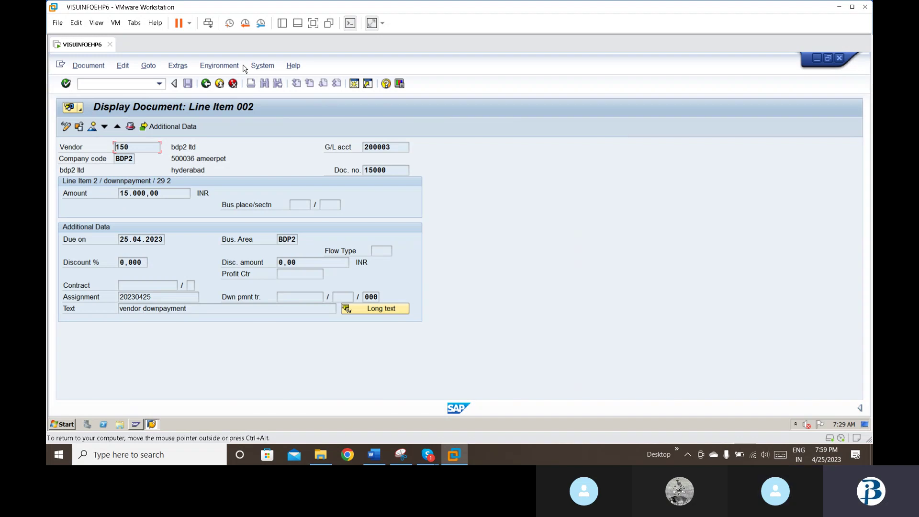
left_click(205, 83)
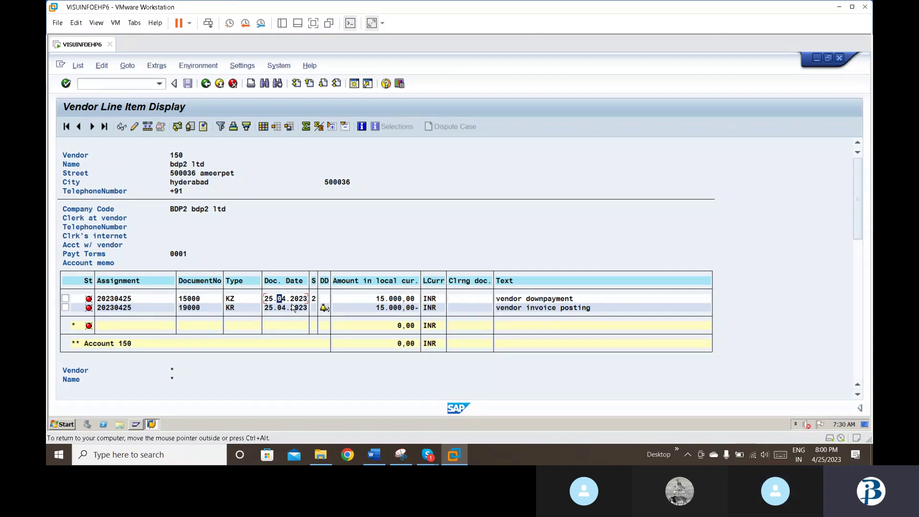
double_click(365, 310)
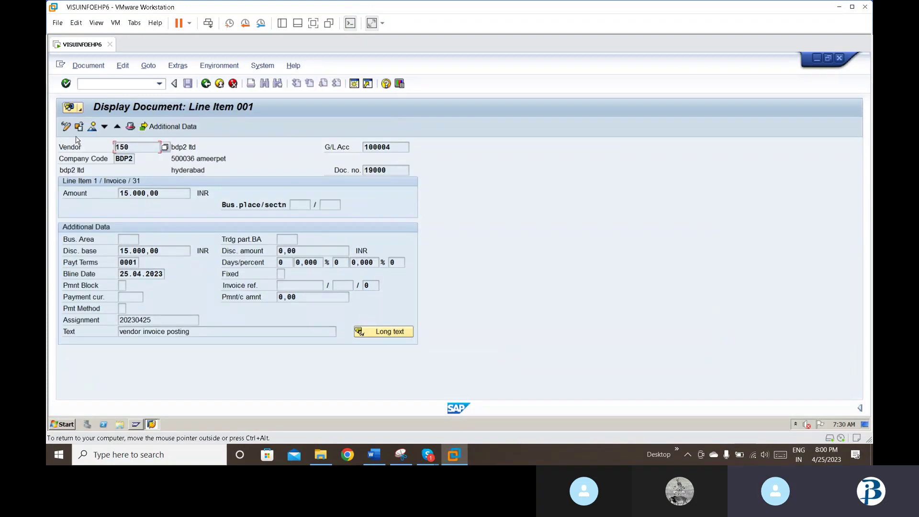
left_click(104, 127)
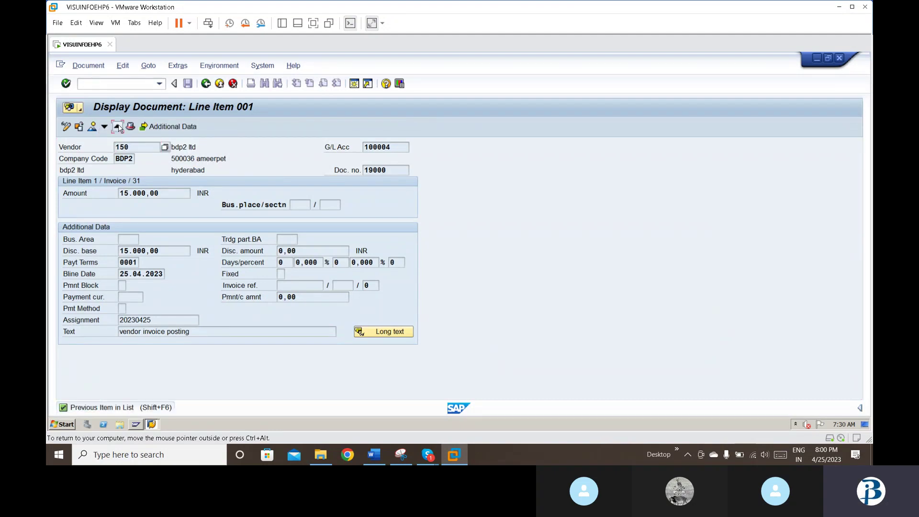
left_click(118, 127)
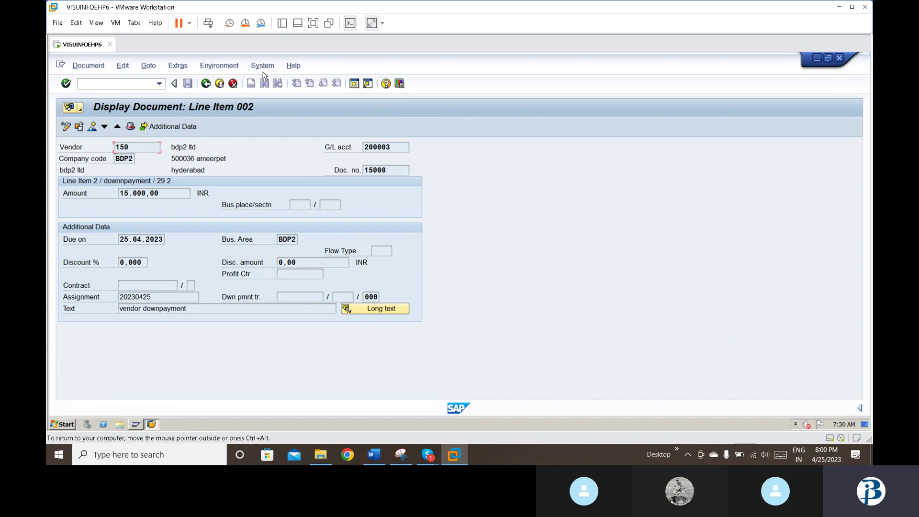
left_click(206, 84)
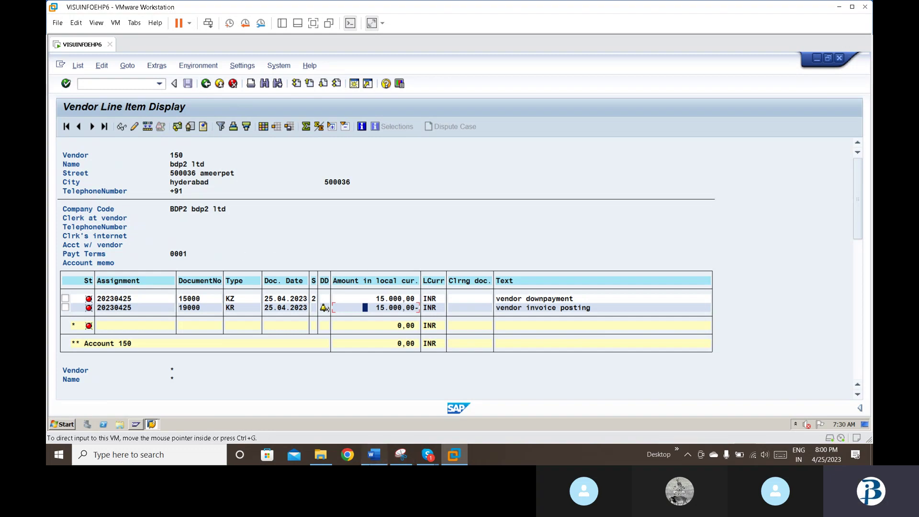
Step: Bring up the Word notes at section 12, Vendor down payment transfer (F-54)
left_click(374, 454)
scroll(380, 359, "down", 10)
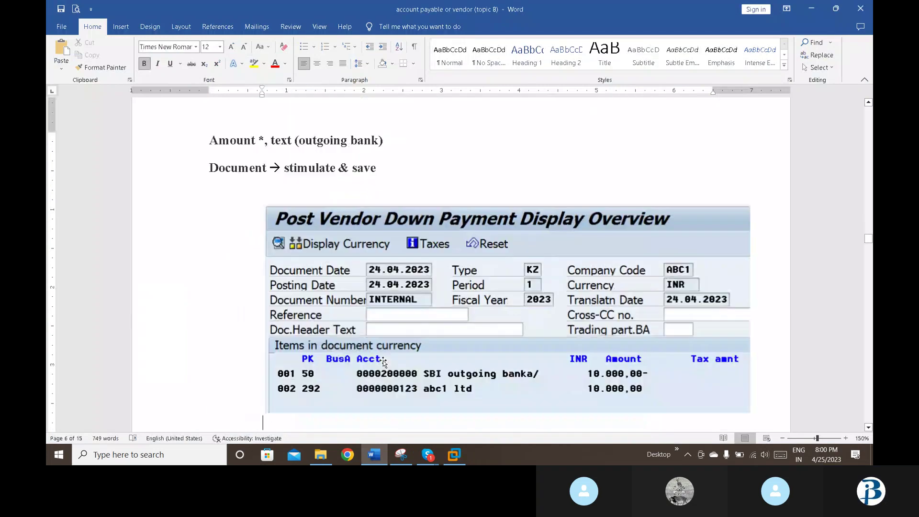
scroll(383, 362, "down", 10)
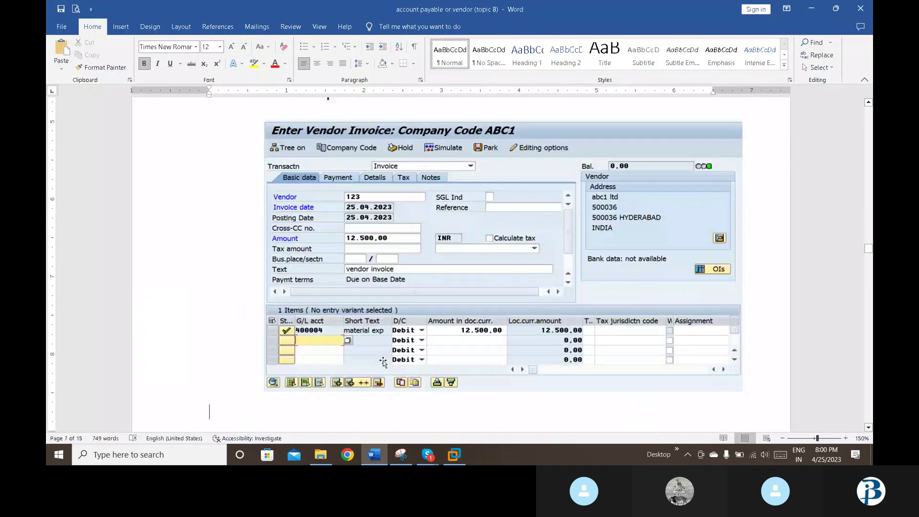
key("Up")
key("Down")
key("Down")
key("Down")
key("Down")
key("Down")
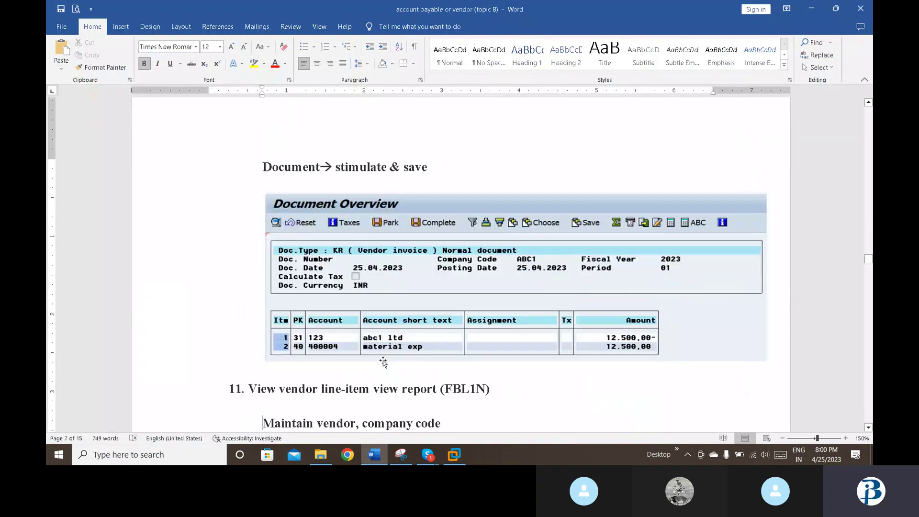
key("Down")
key("Down")
key("Down")
key("Down")
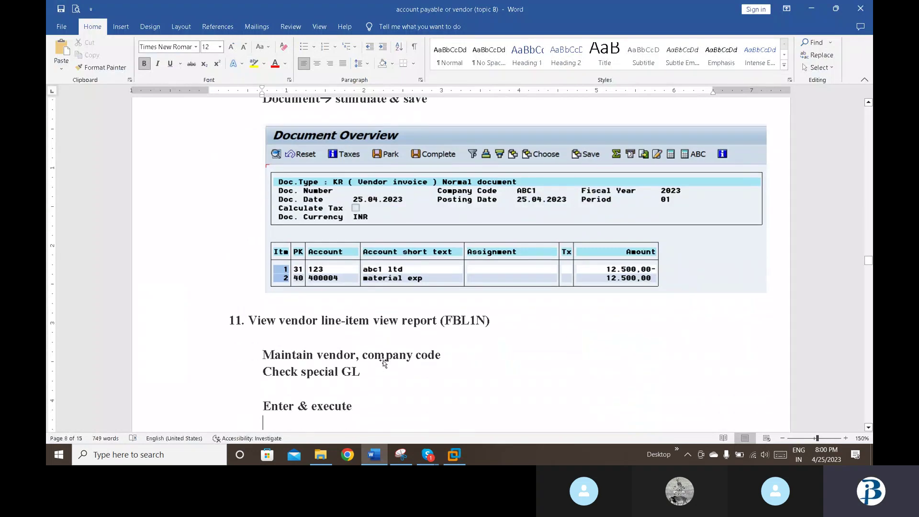
key("Down")
key("Down")
key("Down")
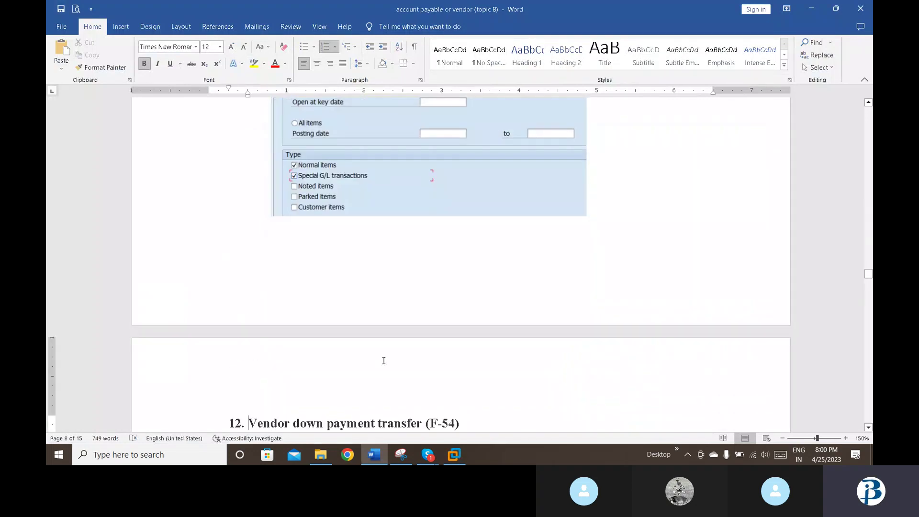
key("Down")
key("Down")
key("Down")
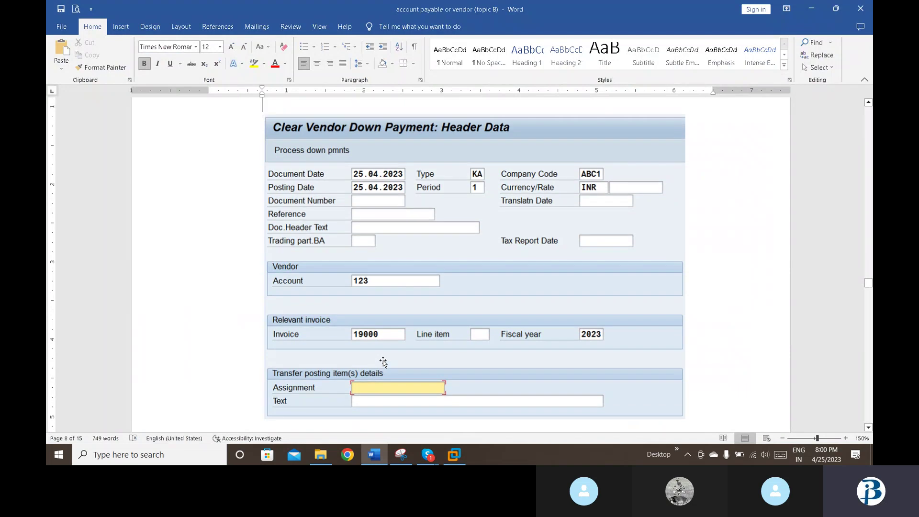
key("Up")
key("Up")
key("Up")
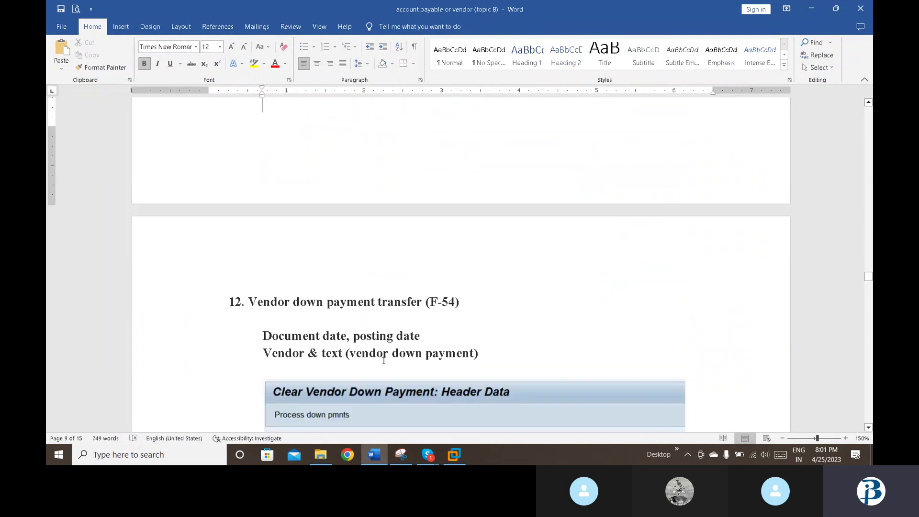
Step: Start the F-54 down payment clearing transaction in SAP
left_click(457, 458)
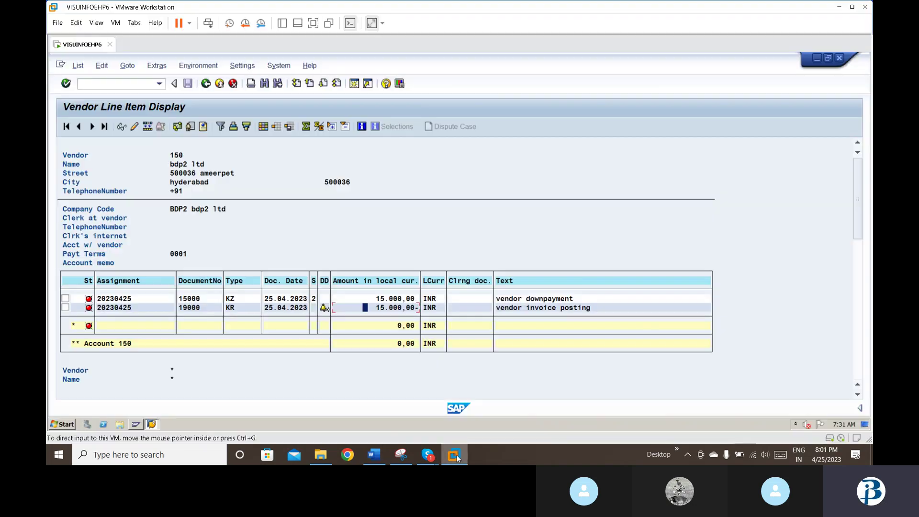
left_click(94, 85)
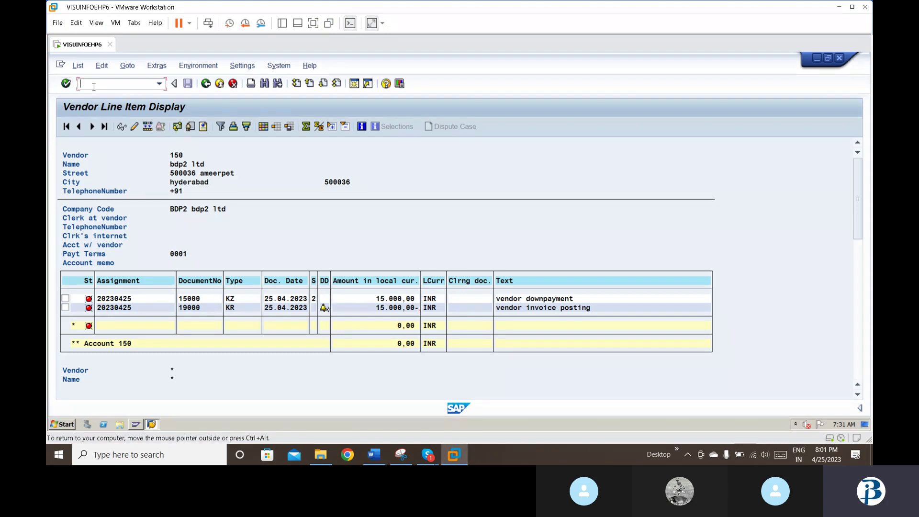
type("/nf-54")
key("Return")
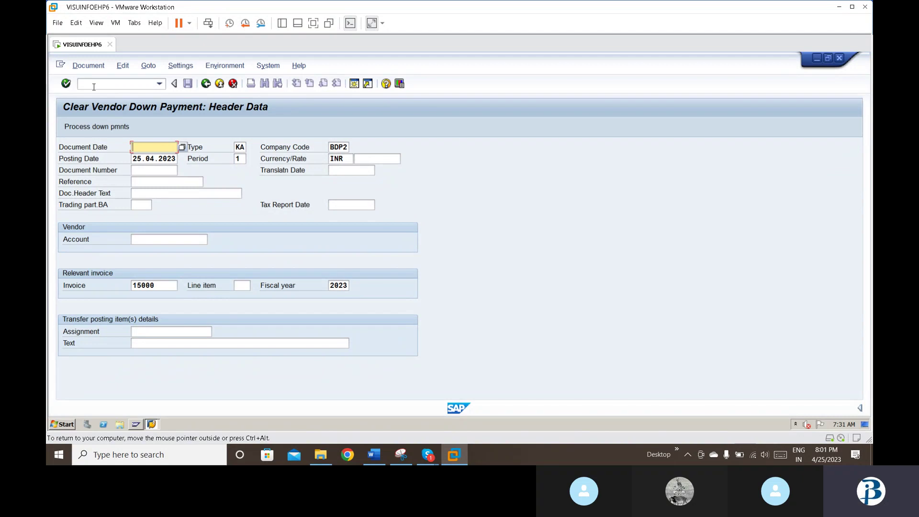
Step: Submit document date 25.04.2023, vendor 150 and invoice 15000; it fails with 'No down payments exist'
type("25")
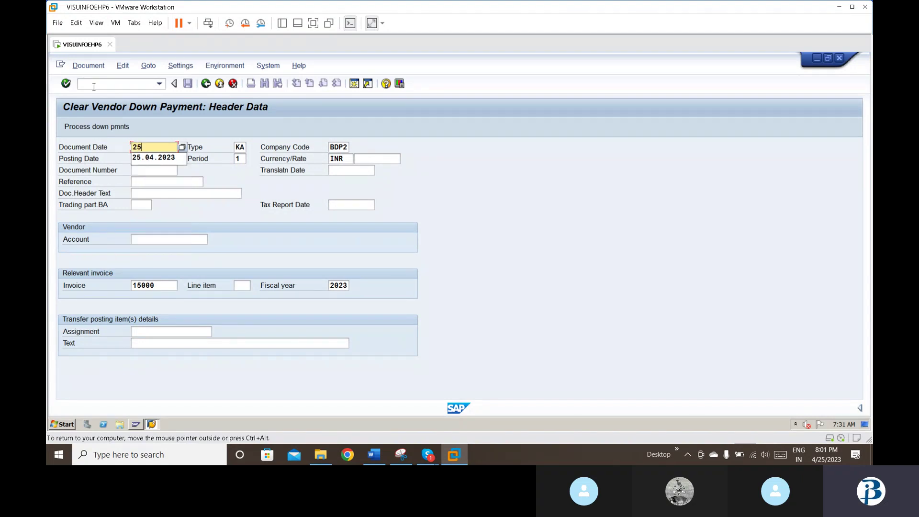
key("Down")
key("Tab")
key("Tab")
key("Tab")
key("Tab")
key("Tab")
key("Tab")
key("Tab")
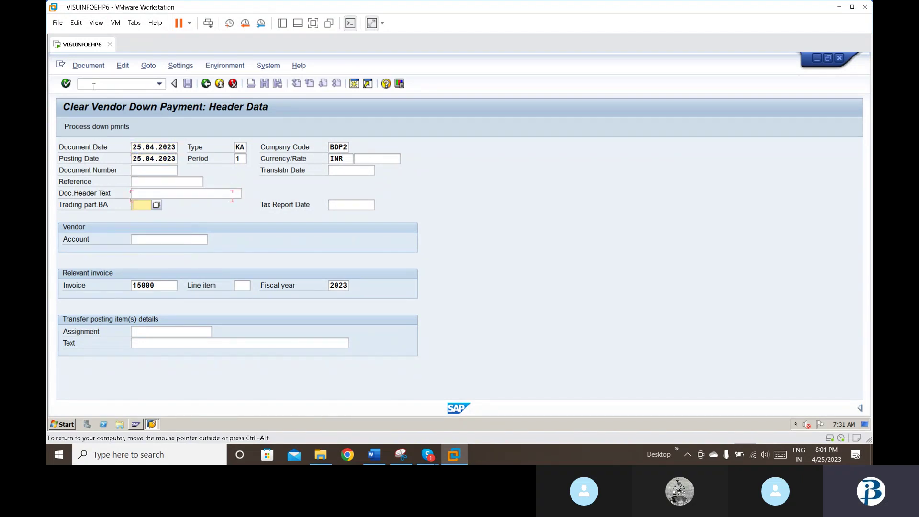
key("shift+Tab")
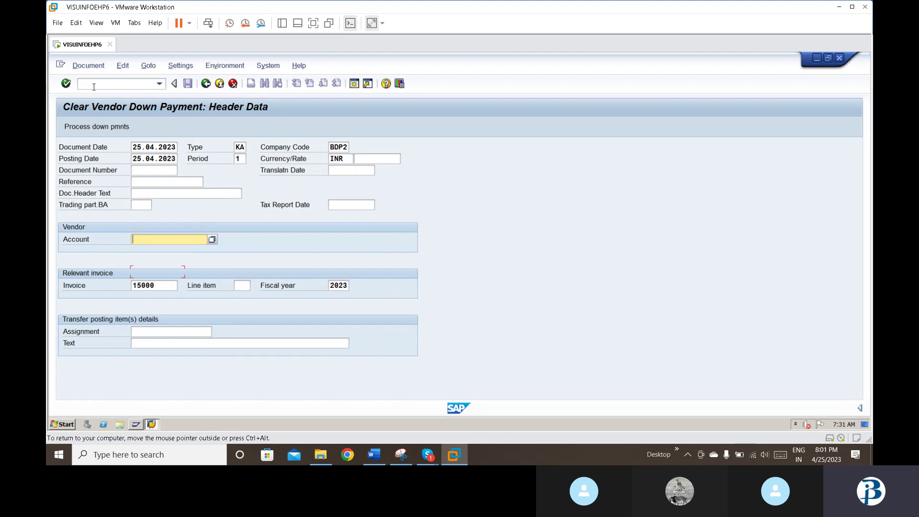
type("150")
key("Return")
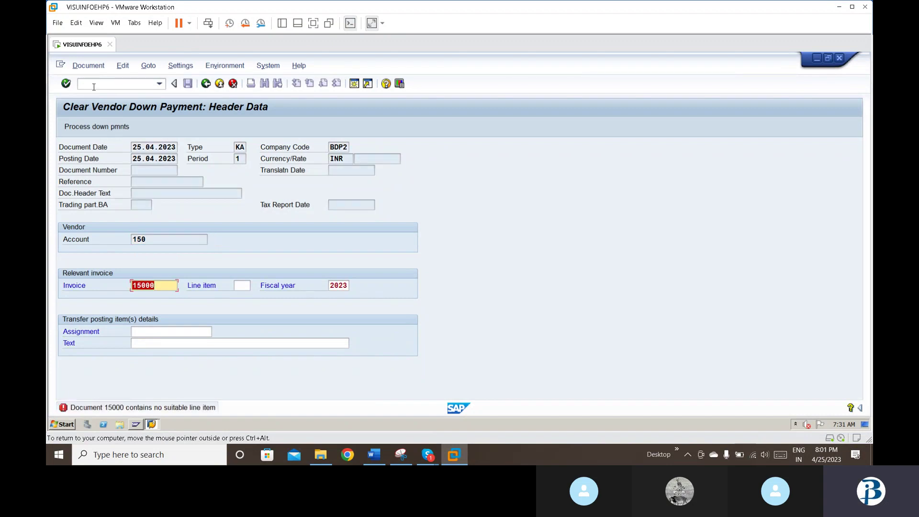
left_click(169, 287)
key("Return")
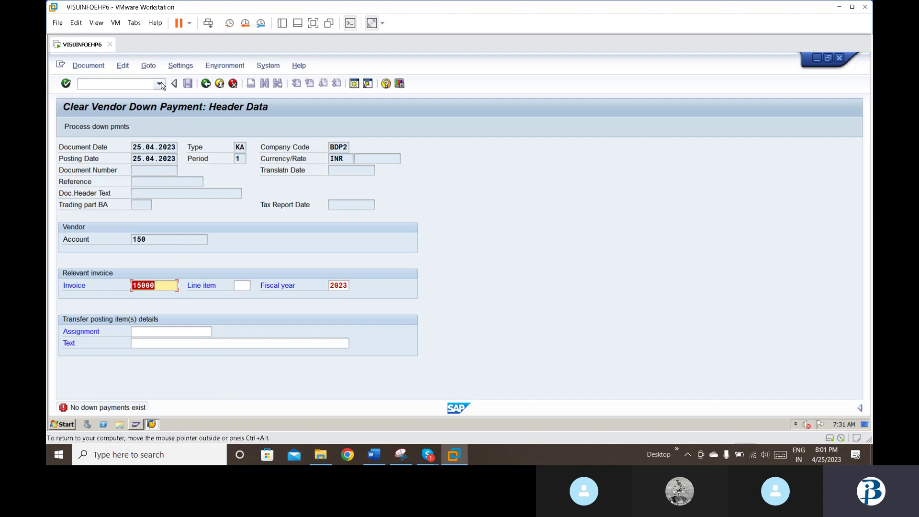
left_click(159, 84)
Step: Rerun FBL1N for vendor 150 in BDP2, showing down payment 15000 and invoice 19000
left_click(129, 102)
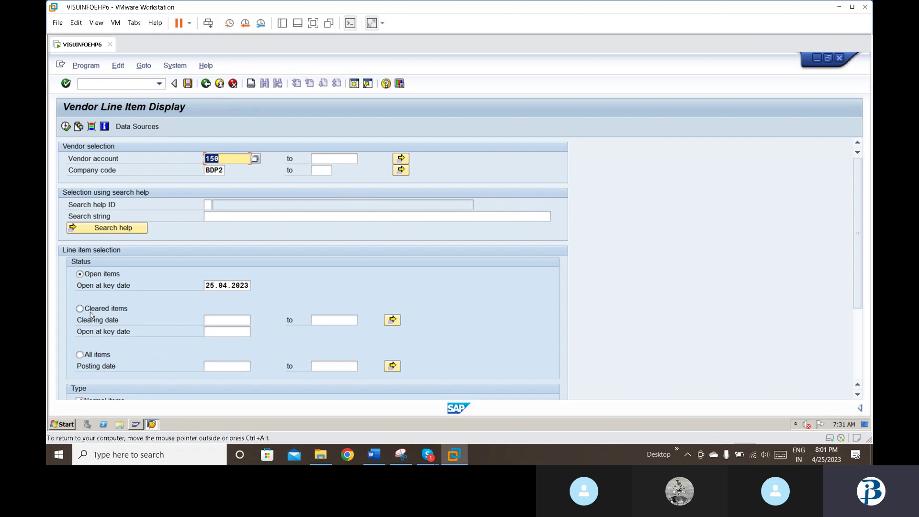
key("Tab")
key("Tab")
key("Tab")
key("Tab")
key("Tab")
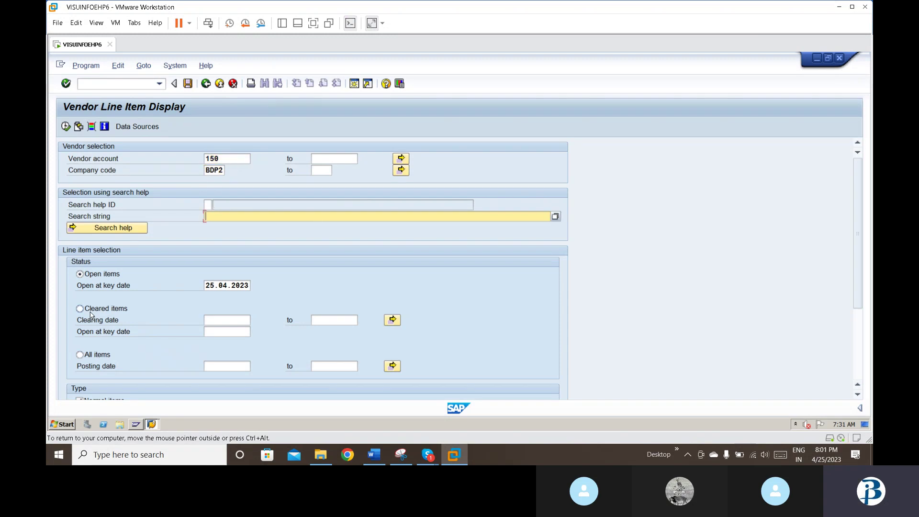
key("Tab")
key("Tab")
key("Tab")
key("Tab")
key("Tab")
key("Tab")
key("Tab")
key("Tab")
key("Tab")
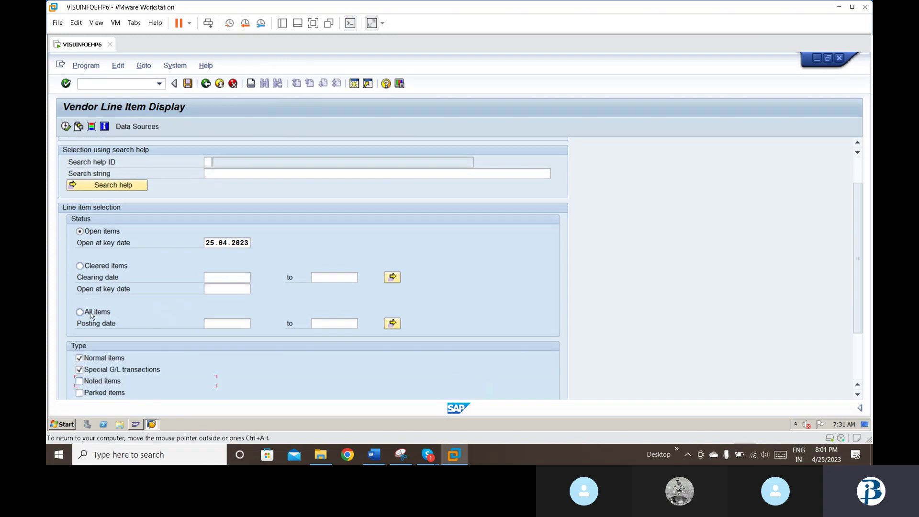
left_click(65, 126)
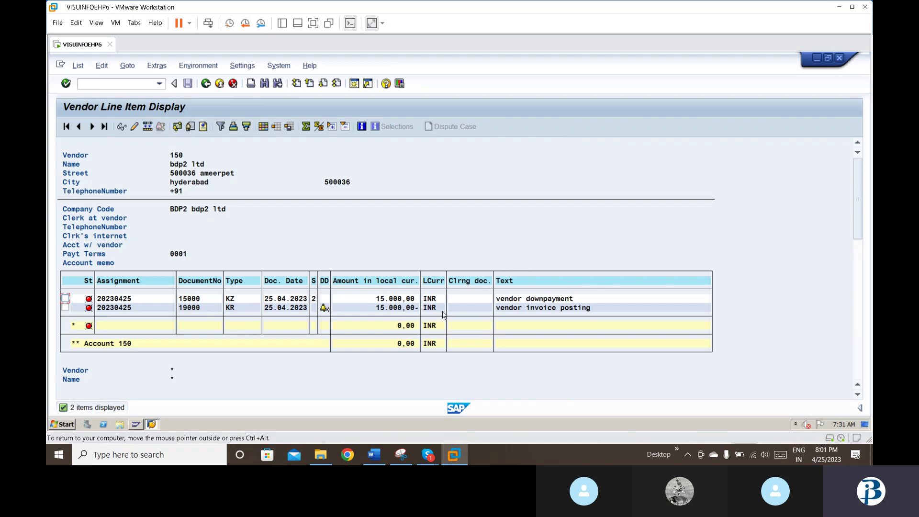
left_click(204, 300)
Step: Rerun F-54 with document date 25.04.2023 and vendor 150 against invoice 15000
left_click(160, 84)
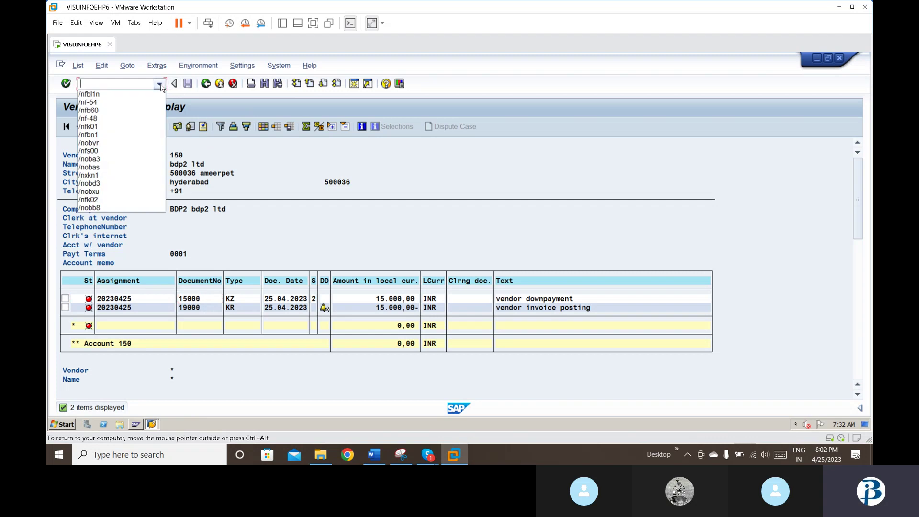
left_click(94, 102)
key("Return")
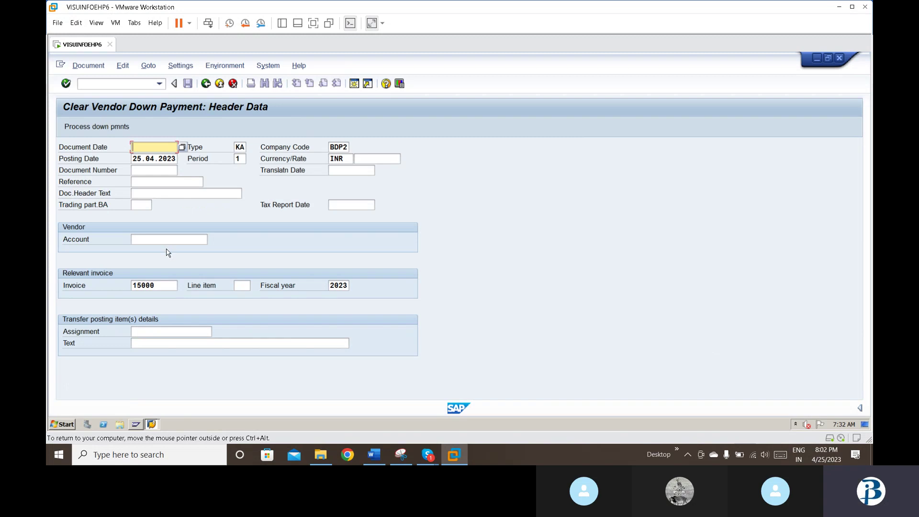
key("BackSpace")
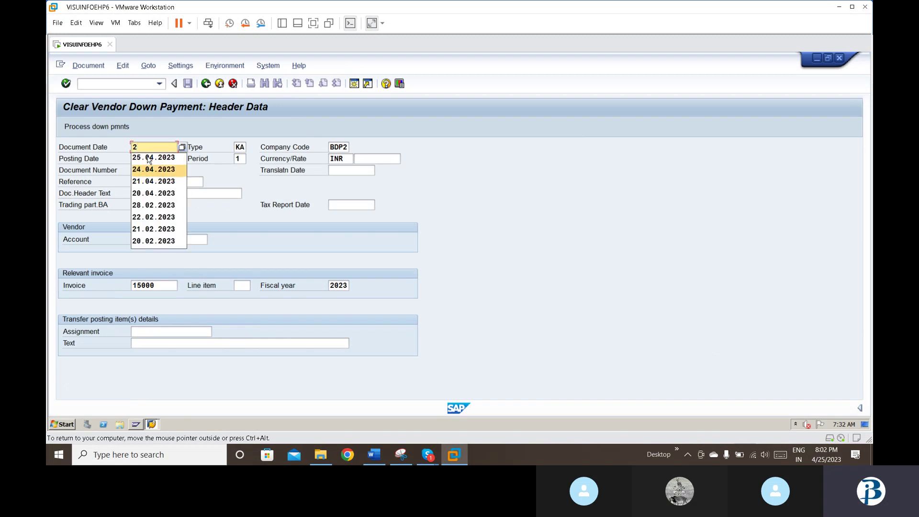
left_click(148, 157)
key("Tab")
key("Tab")
key("Tab")
key("Tab")
key("Tab")
key("Tab")
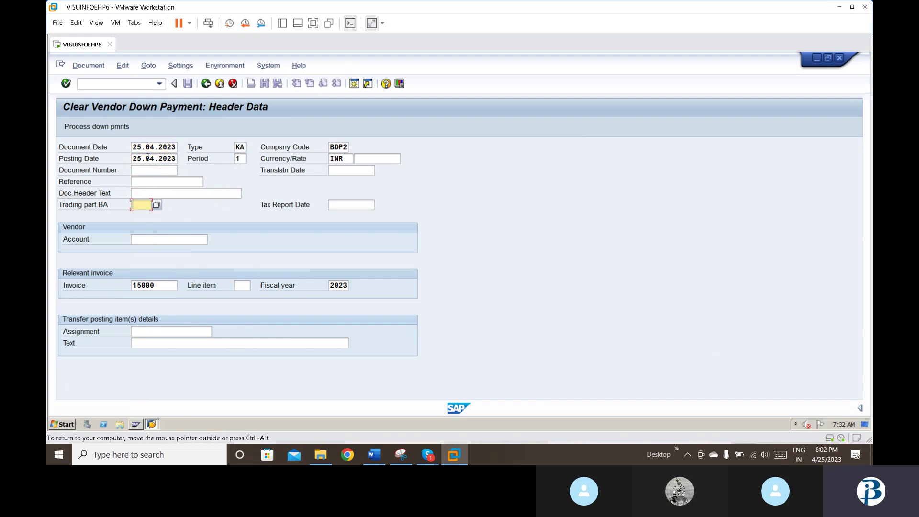
type("1")
key("Down")
key("Return")
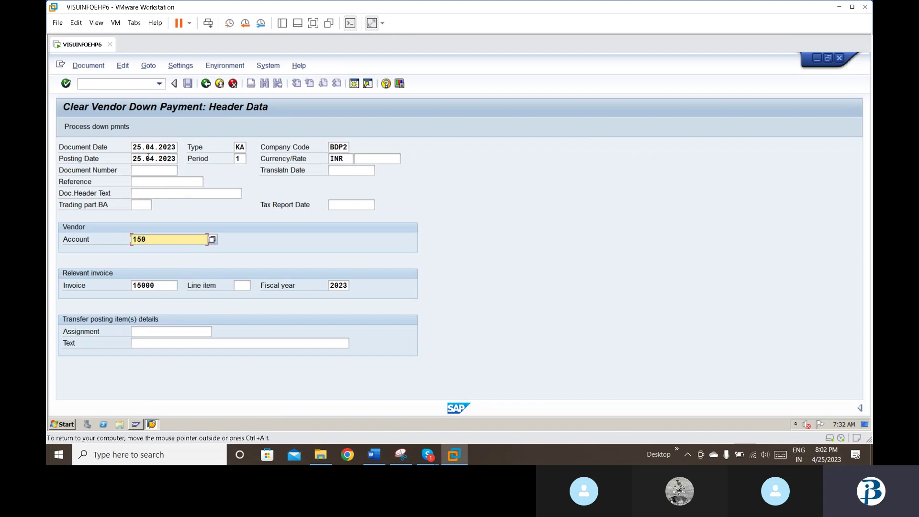
key("Return")
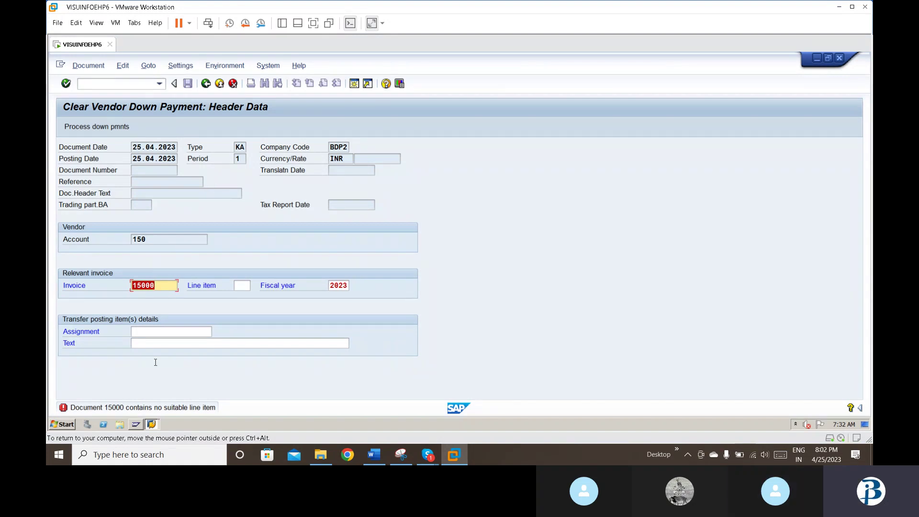
key("Return")
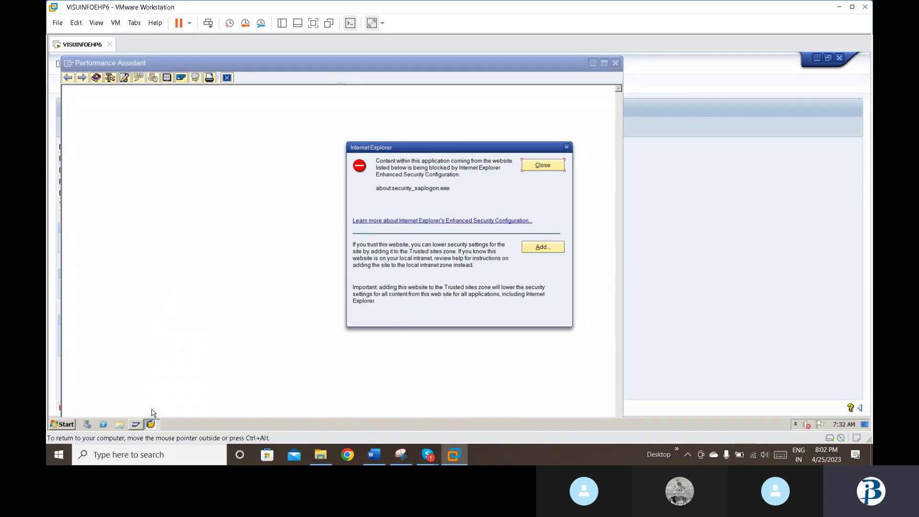
left_click(543, 169)
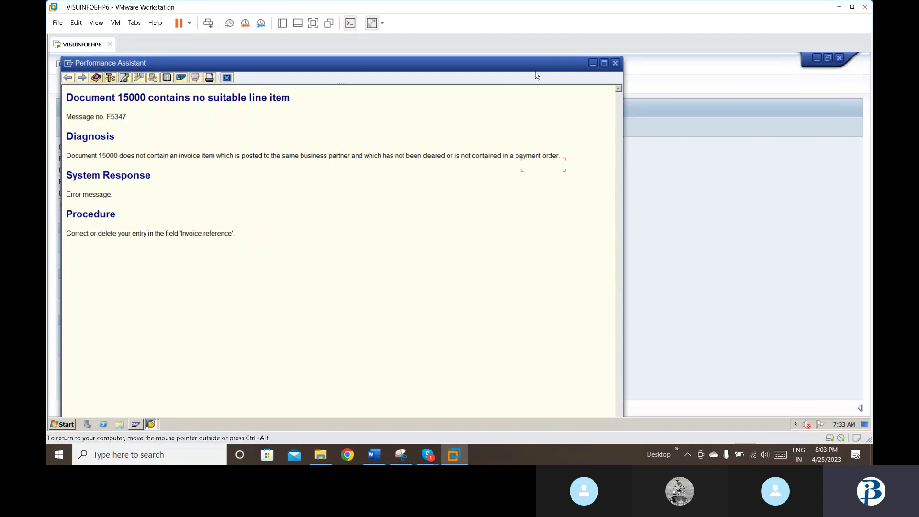
left_click(618, 62)
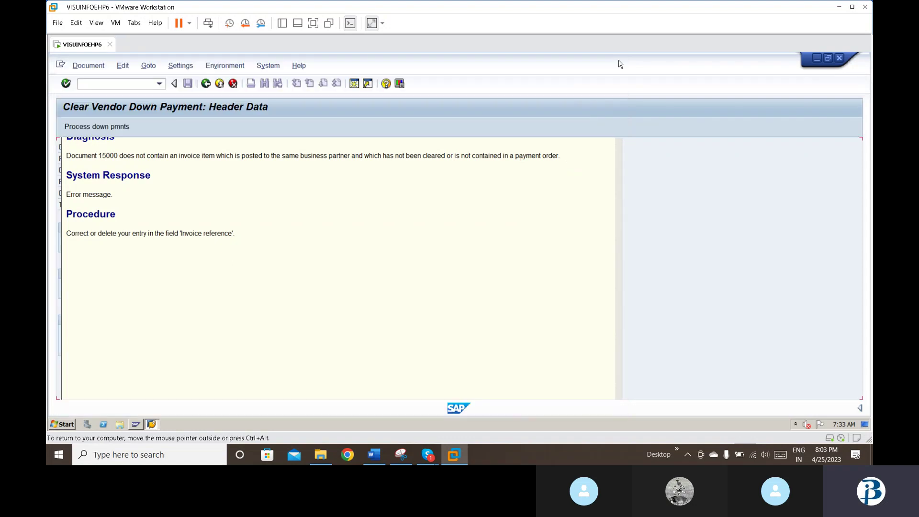
left_click(159, 84)
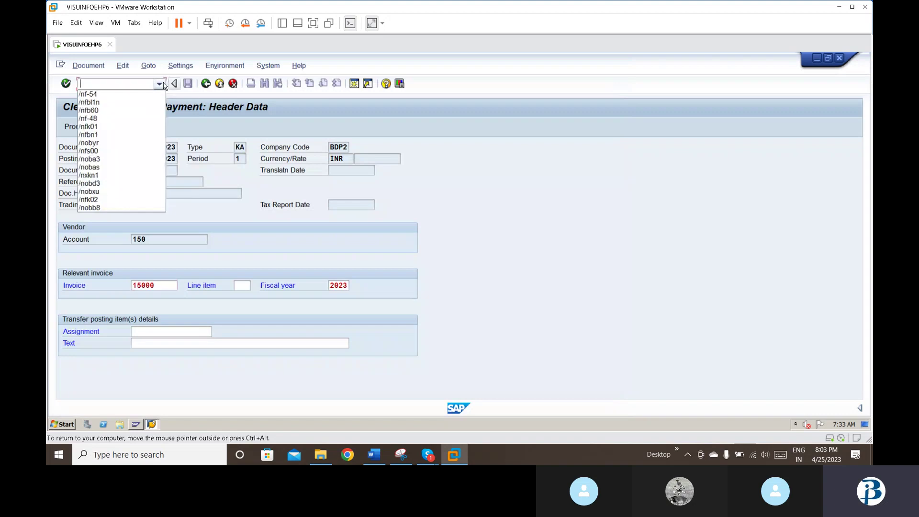
Step: Start an F-48 down payment dated 25.04.2023 for vendor 150 and fill the special G/L indicator
left_click(98, 119)
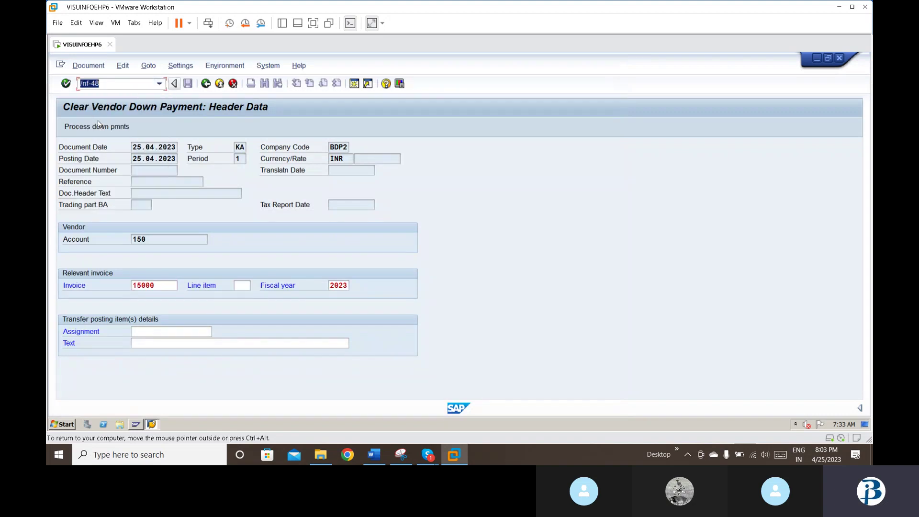
type("2")
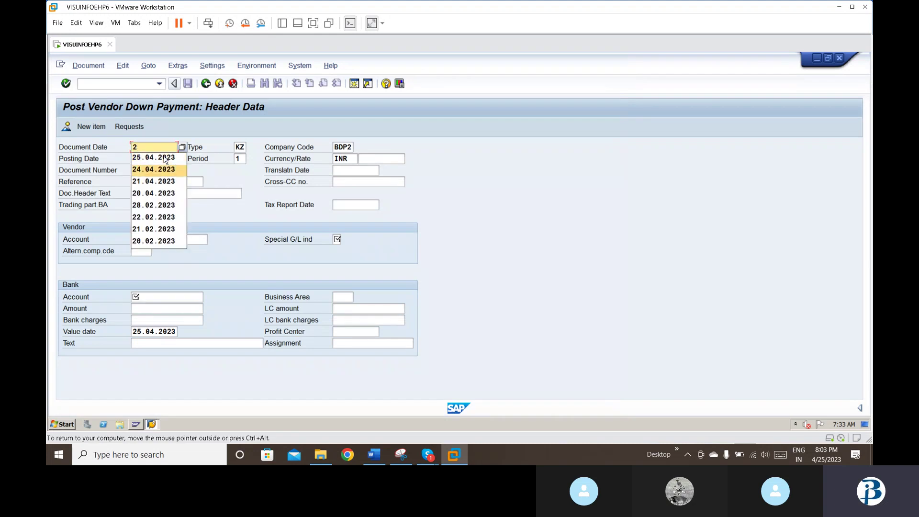
left_click(164, 157)
key("Down")
key("Down")
key("Down")
key("Down")
key("Down")
key("Down")
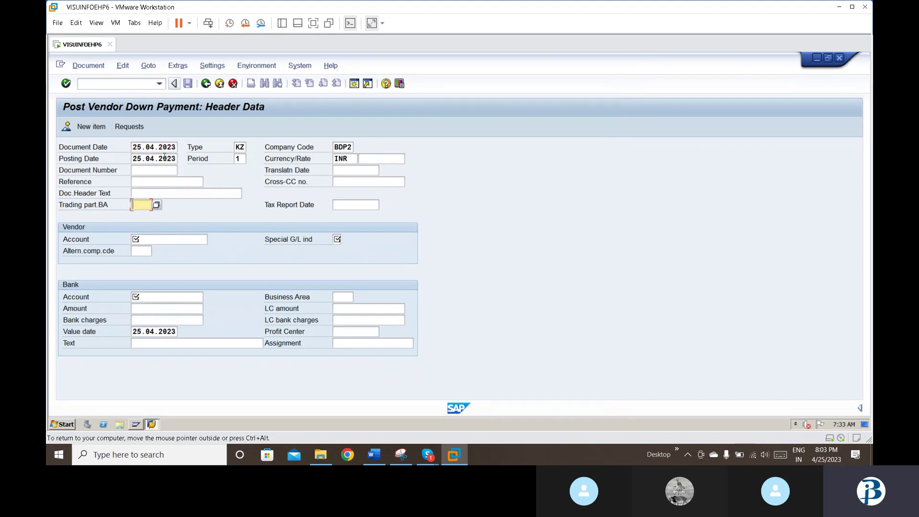
type("150")
key("Tab")
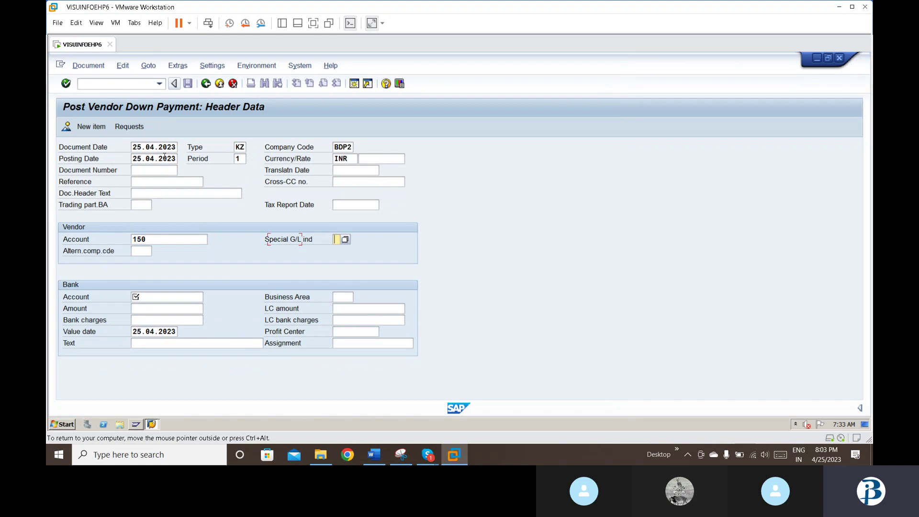
type("2")
key("Tab")
key("Tab")
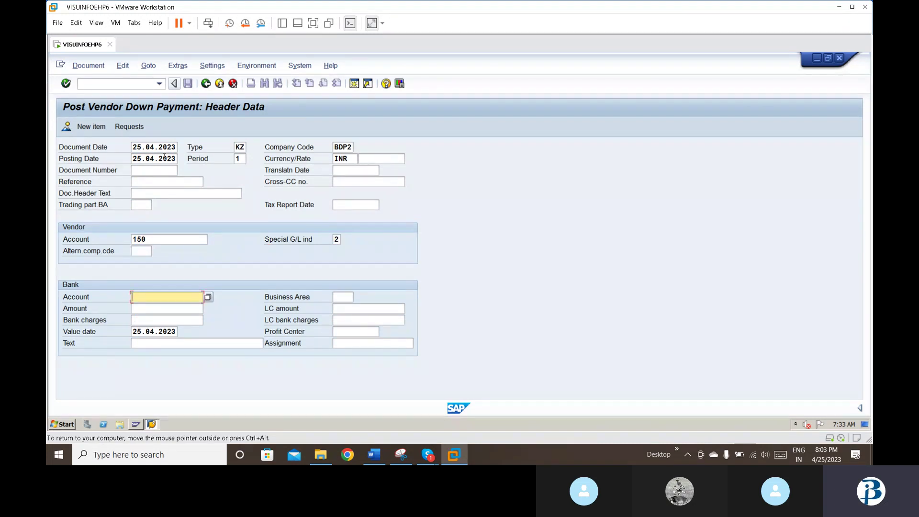
Step: Choose bank account 200001, SBI outgoing bank a/c, via the unrestricted G/L search
type("2")
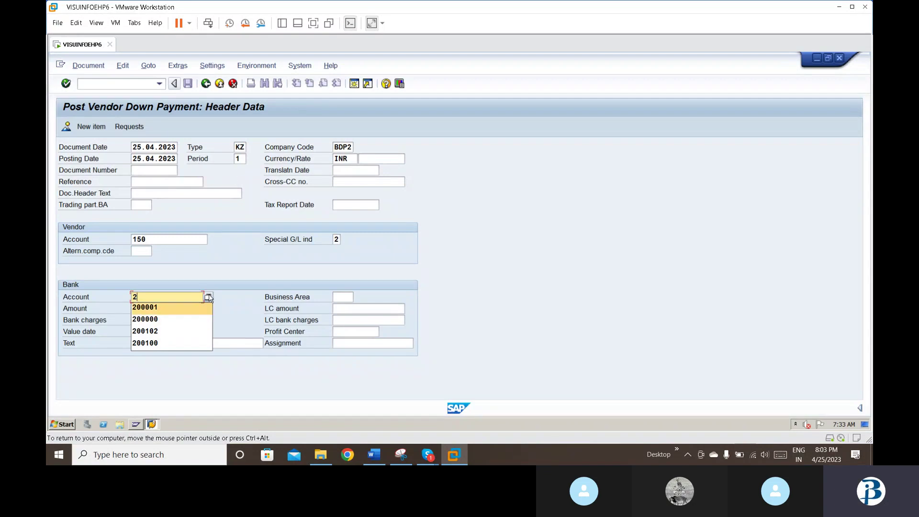
left_click(208, 298)
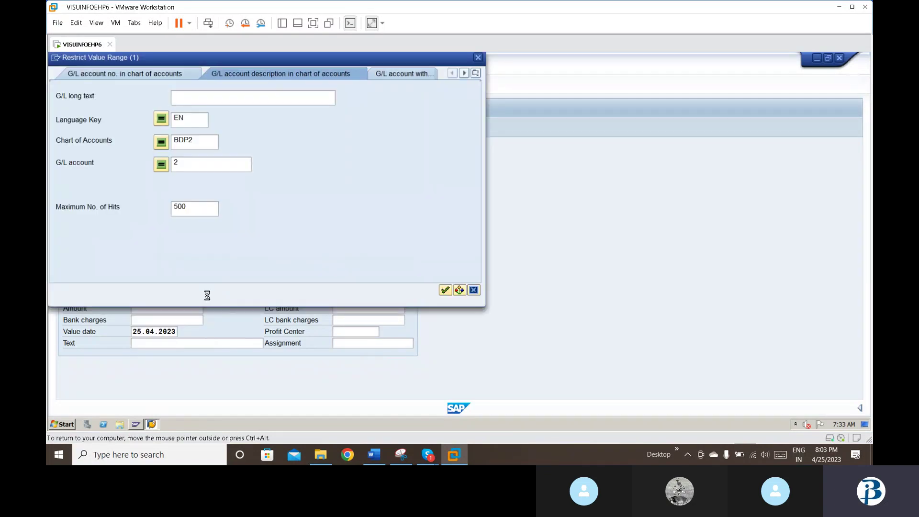
left_click(204, 162)
key("BackSpace")
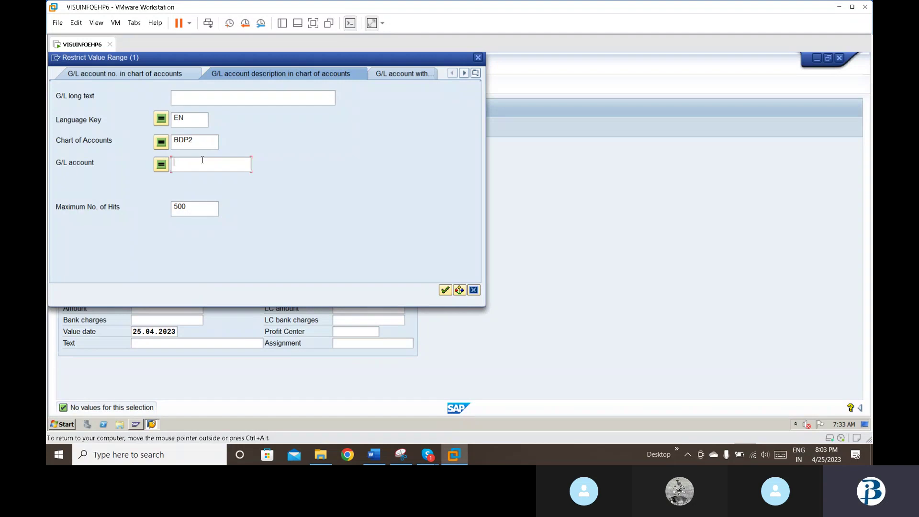
key("Return")
key("Down")
key("Down")
key("Down")
key("Down")
key("Down")
key("Down")
key("Down")
key("Down")
key("Down")
key("Down")
key("Down")
key("Down")
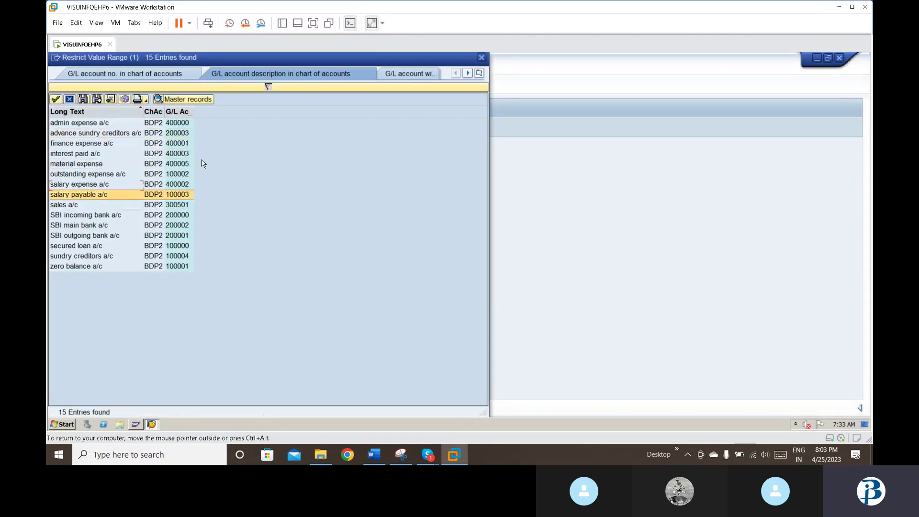
key("Up")
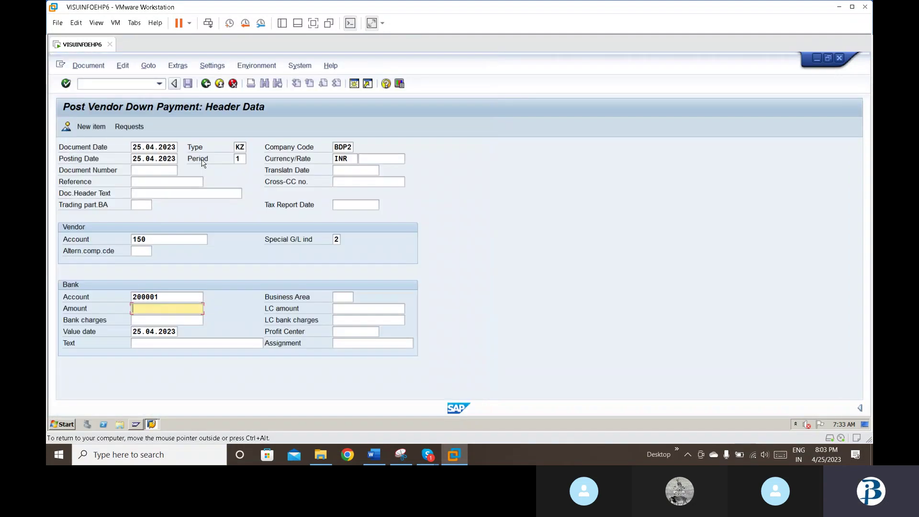
Step: Enter 10000 as the down payment amount
type("1")
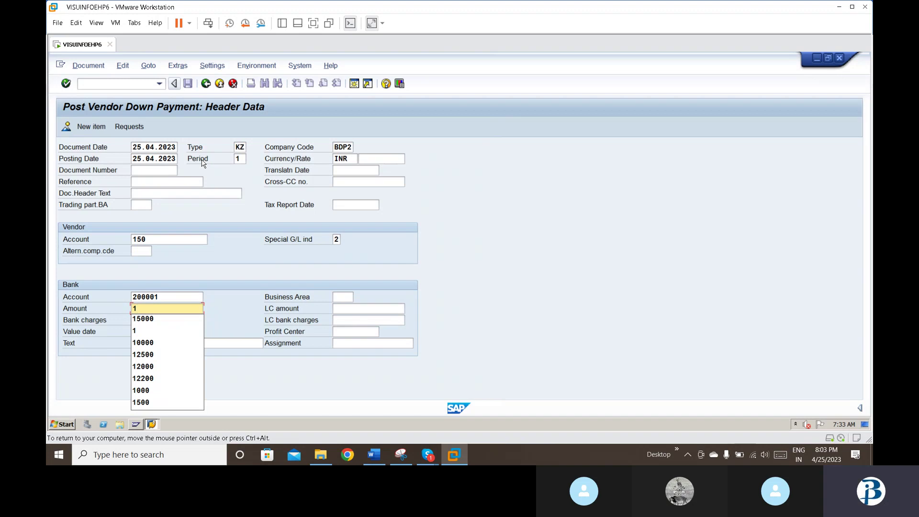
type("0")
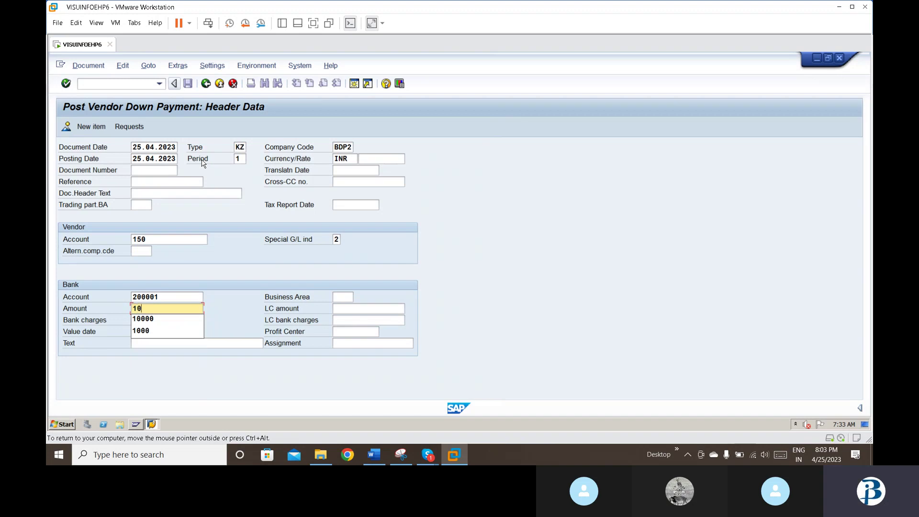
type("000")
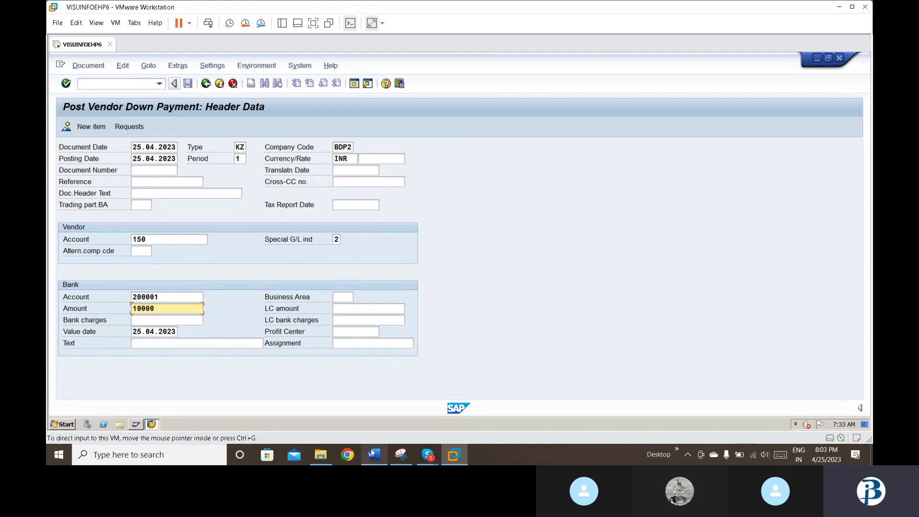
left_click(373, 452)
key("Up")
key("Up")
key("Up")
key("Up")
key("Up")
key("Up")
key("Up")
key("Up")
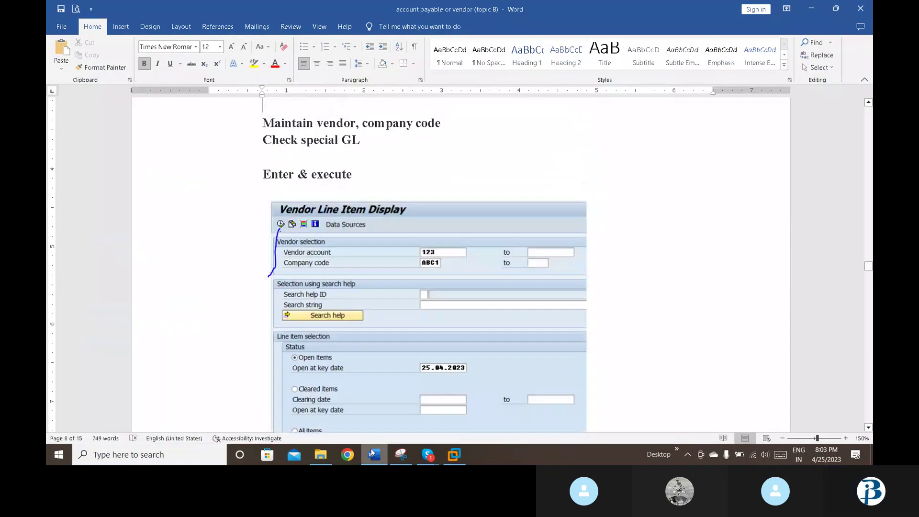
Step: Check the vendor down payment header example in the Word notes, then return to SAP
key("Up")
key("Up")
key("Up")
key("Up")
key("Up")
key("Up")
key("Up")
key("Up")
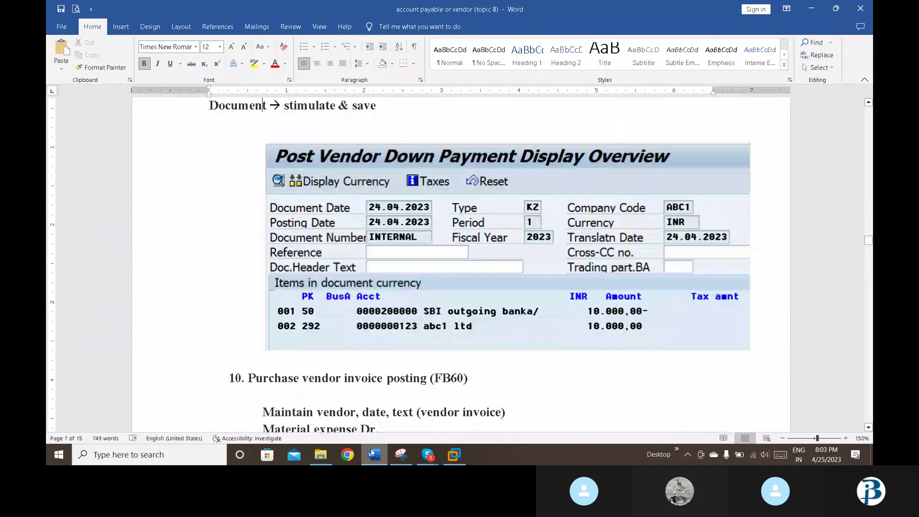
key("Up")
key("Up")
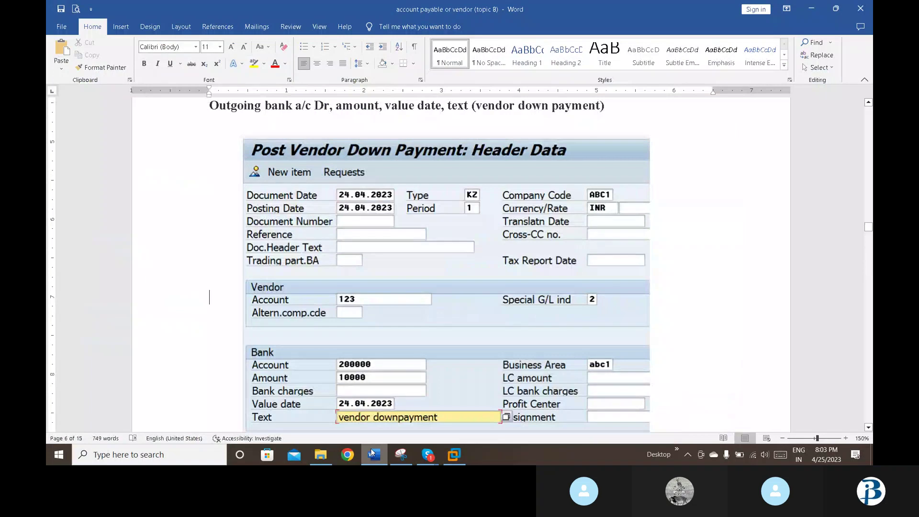
left_click(445, 461)
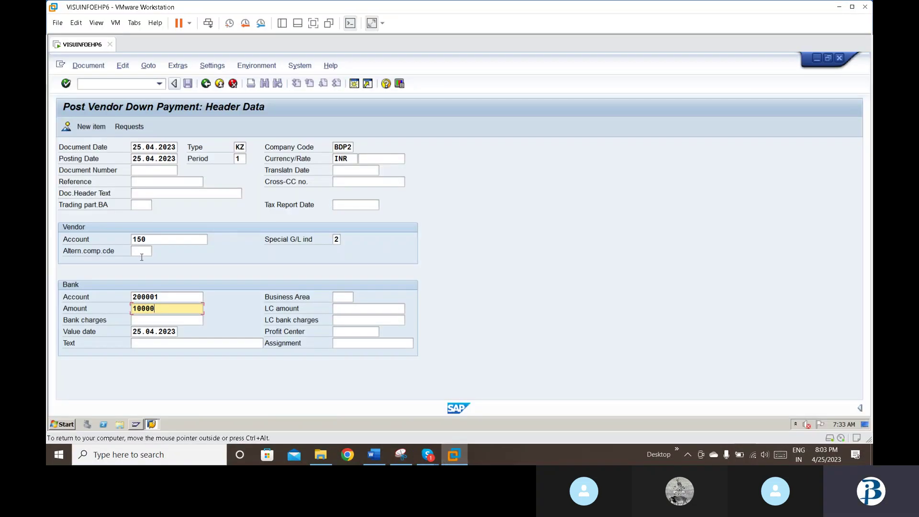
Step: Enter 'vendor downpayment' as the bank line text and continue to the vendor item
left_click(149, 341)
type("v")
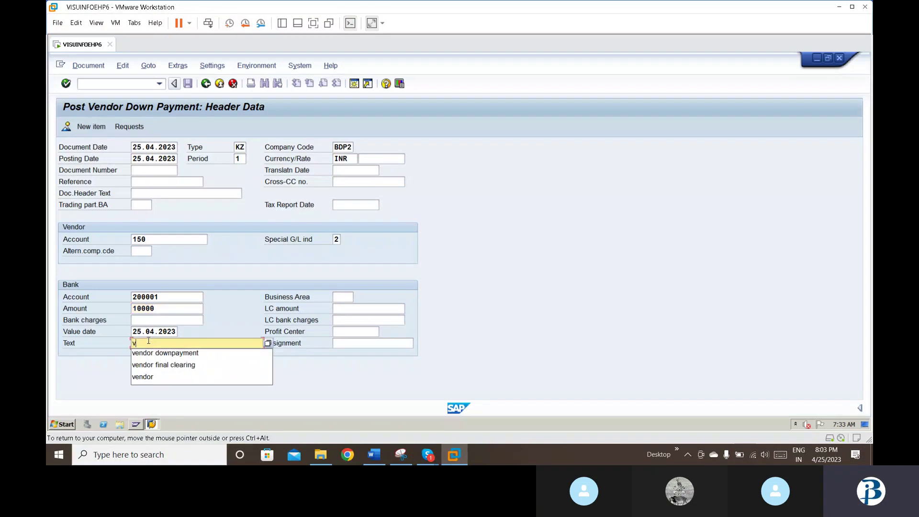
key("Down")
key("Return")
key("Return")
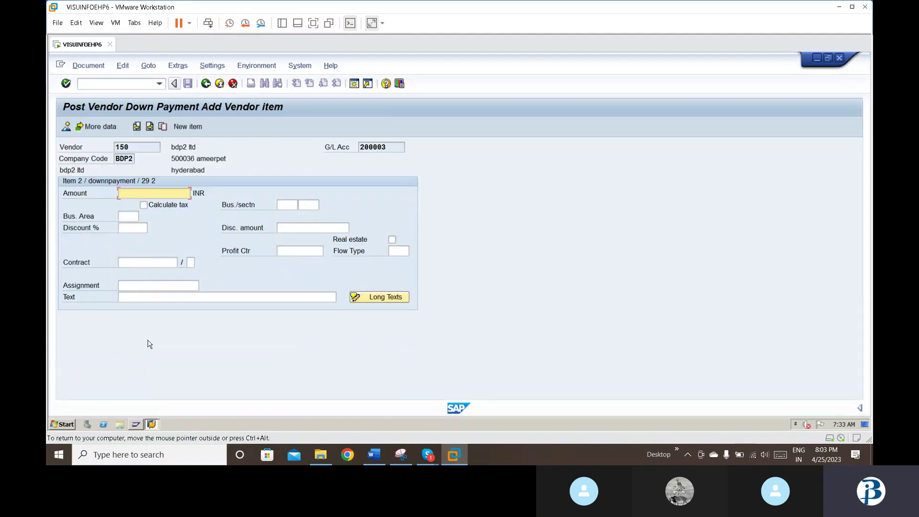
Step: Fill the vendor item with amount * and text 'vendor downpayment', then post document 15001
type("*")
key("Tab")
key("Tab")
key("Tab")
key("Tab")
key("Tab")
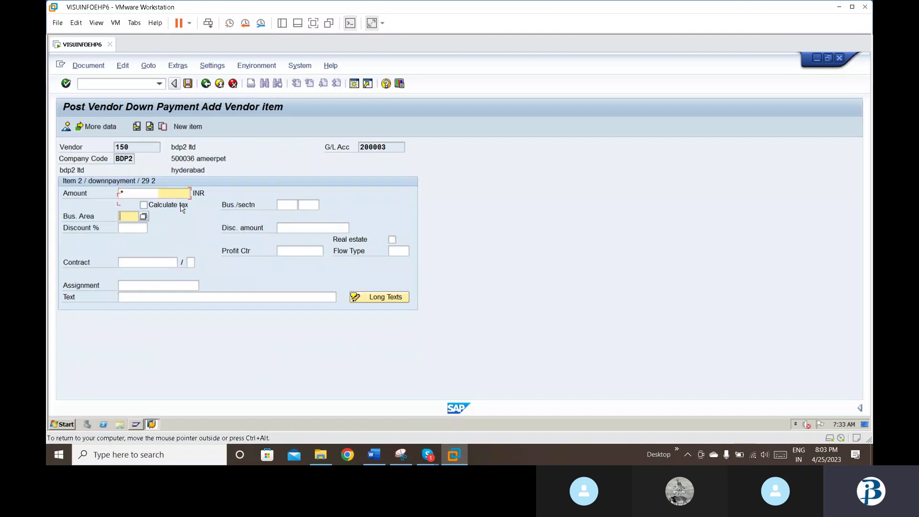
type("v")
key("Down")
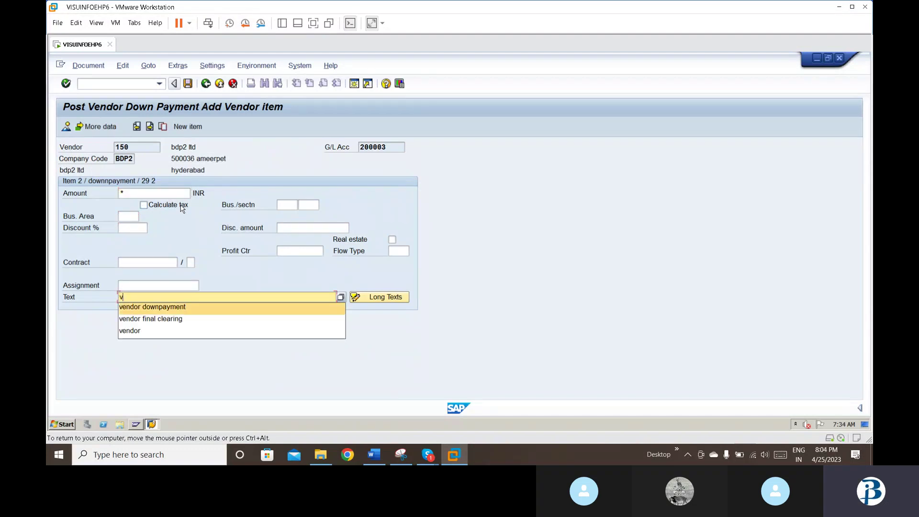
key("Return")
key("Return")
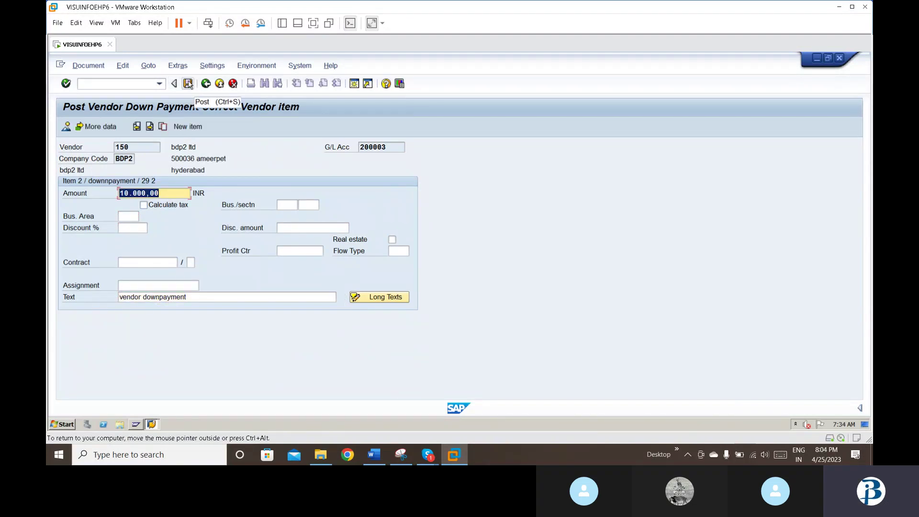
left_click(188, 84)
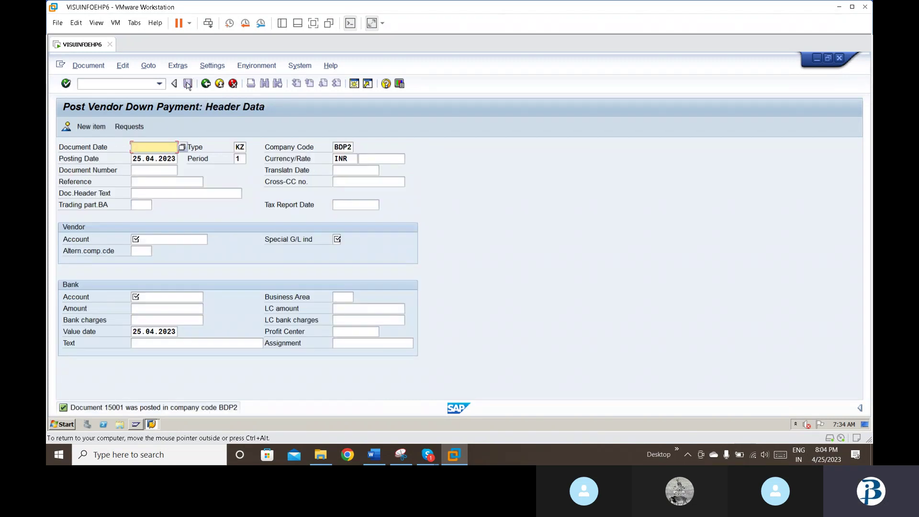
left_click(159, 85)
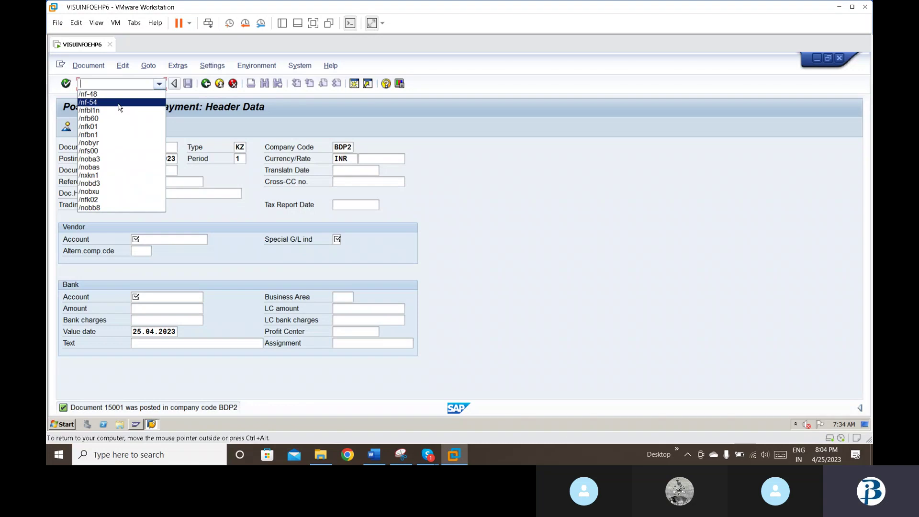
Step: Start F-54 vendor down payment clearing with document date 25.04.2023
left_click(127, 102)
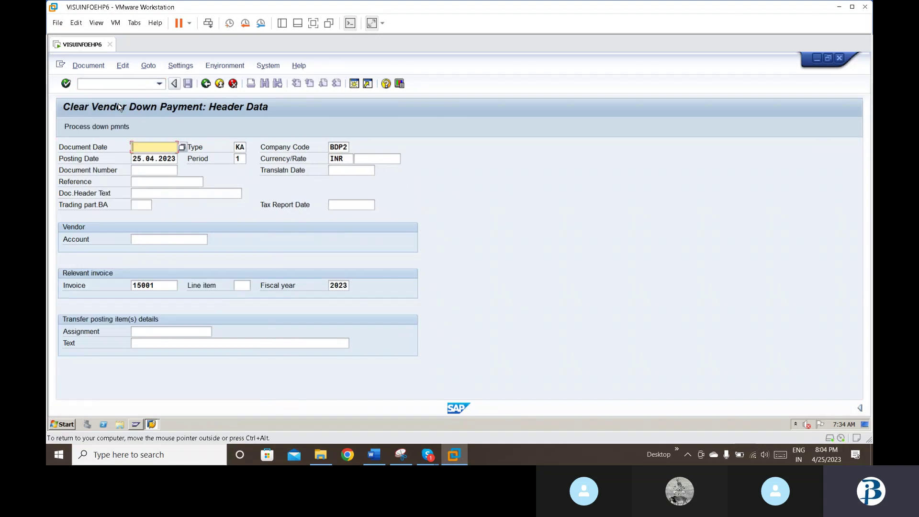
type("2")
key("Down")
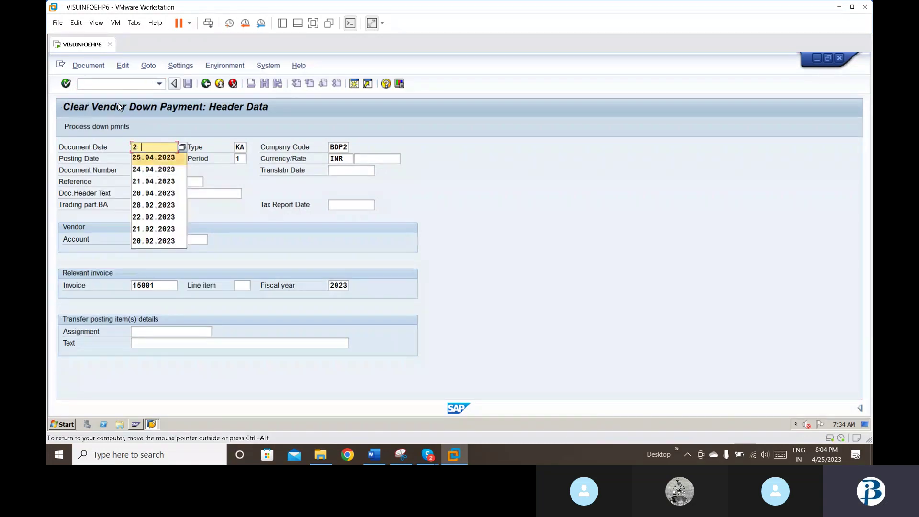
key("Return")
key("Tab")
key("Tab")
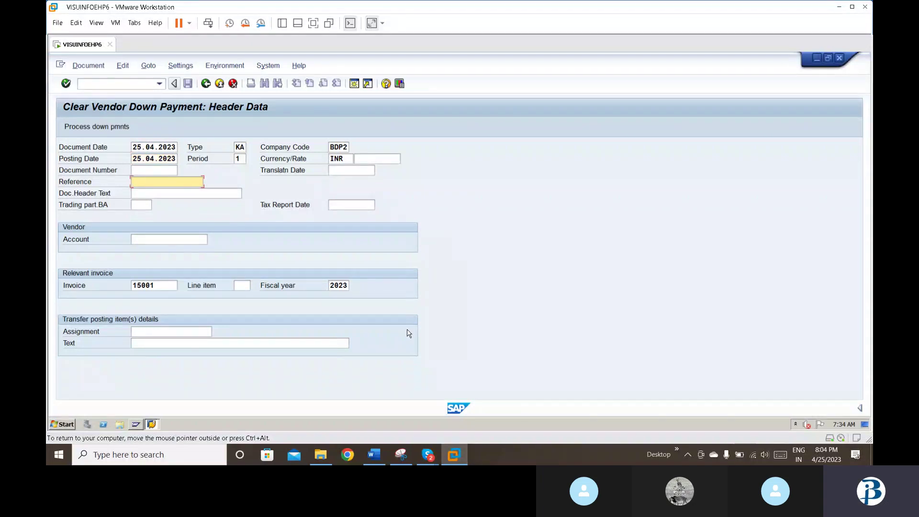
mouse_move(433, 452)
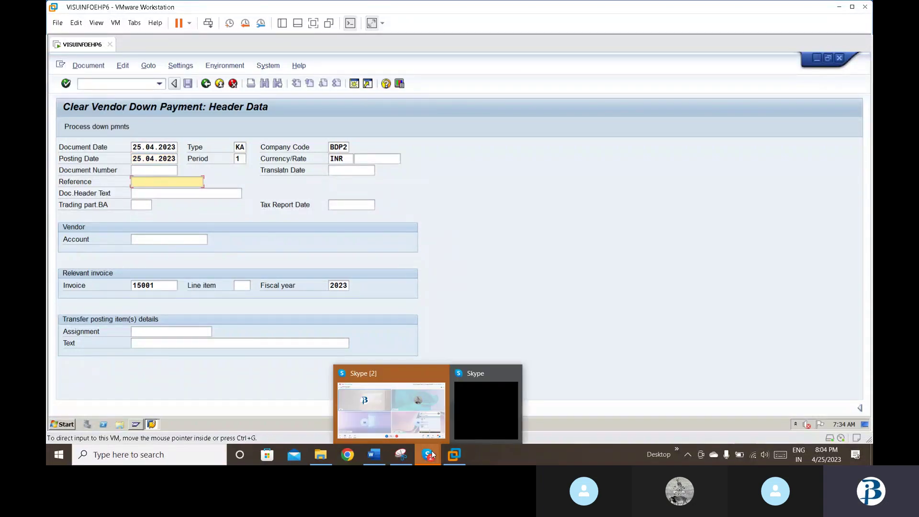
left_click(414, 421)
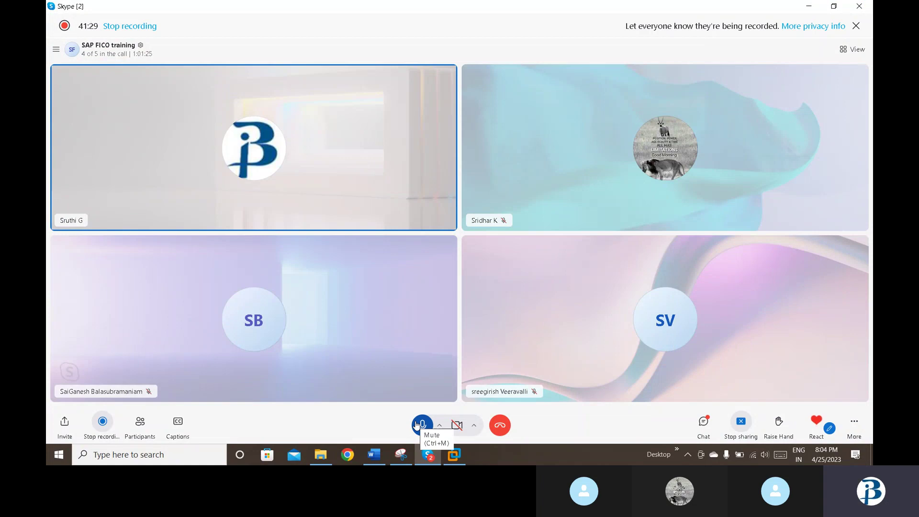
left_click(427, 454)
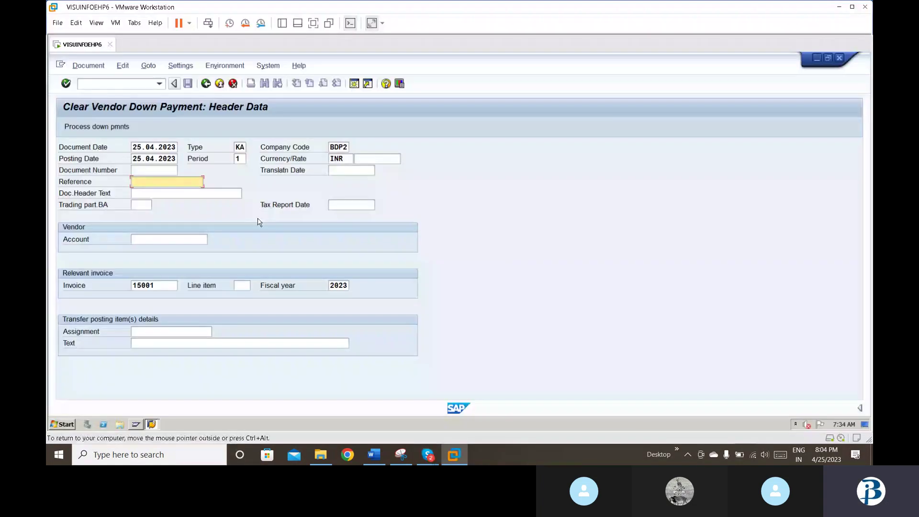
Step: Select vendor 150 (BDP2 LTD) as the account and confirm the clearing header
left_click(140, 238)
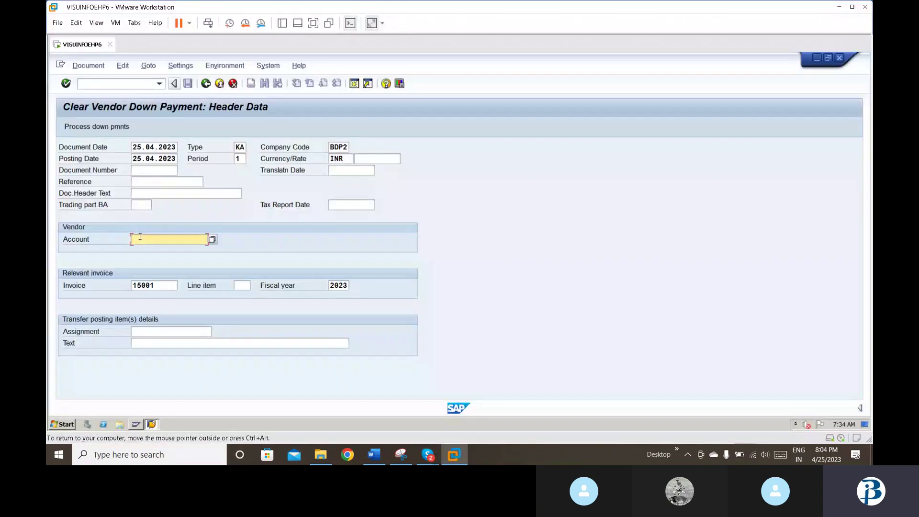
left_click(212, 239)
key("Return")
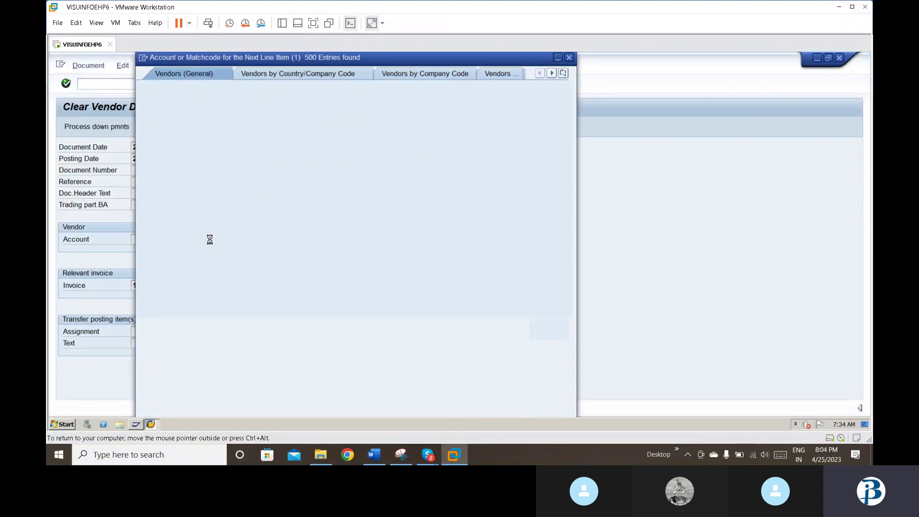
key("Down")
key("Down")
key("Down")
key("Up")
key("Up")
key("Return")
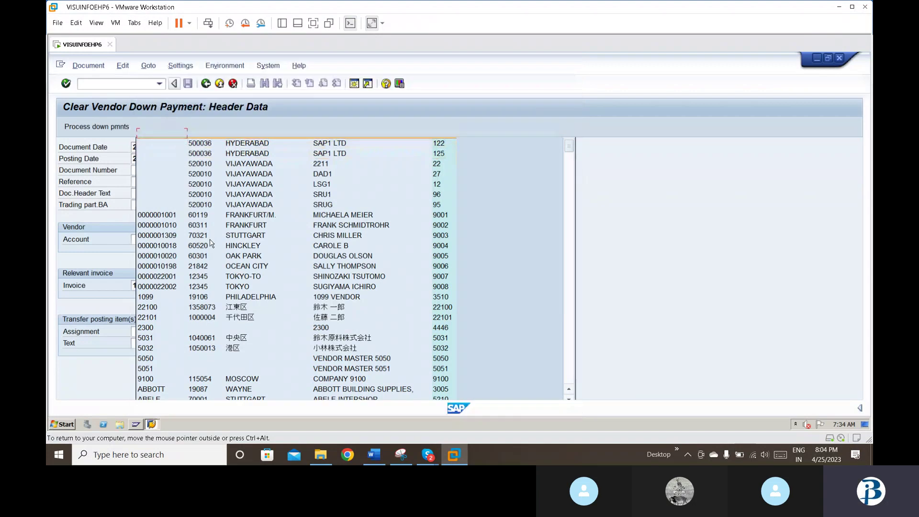
key("Return")
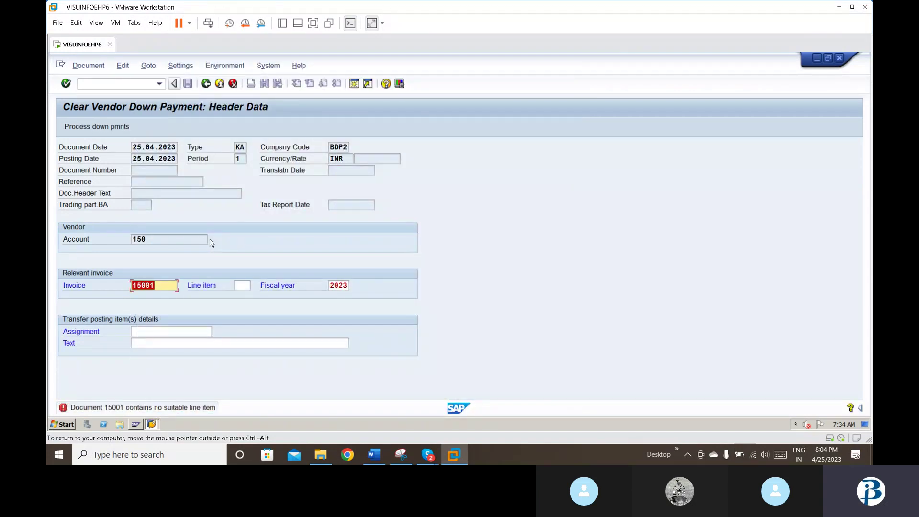
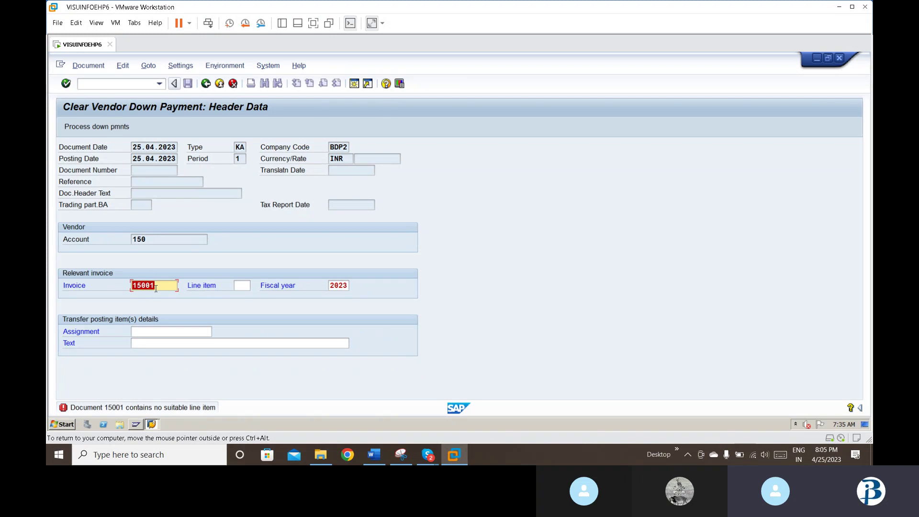
Step: View the status-bar error's long text, then dismiss the IE security warning and Performance Assistant
left_click(173, 408)
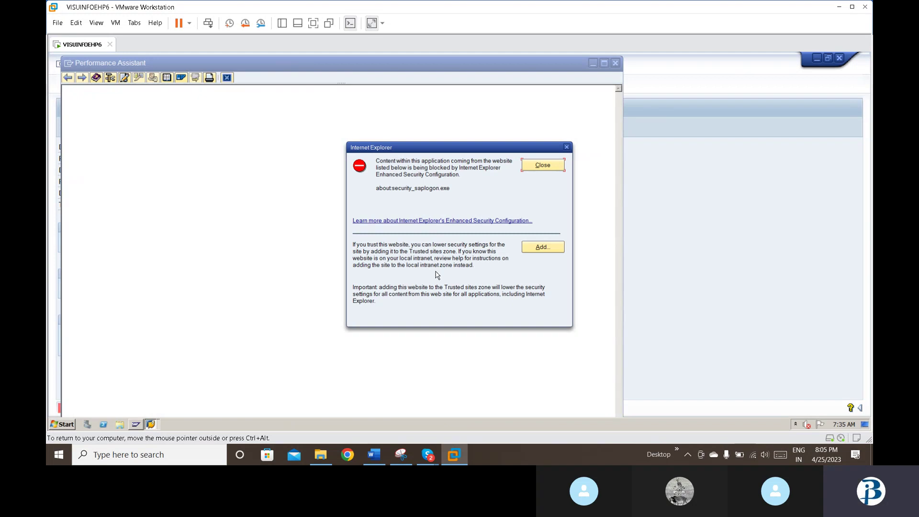
left_click(543, 166)
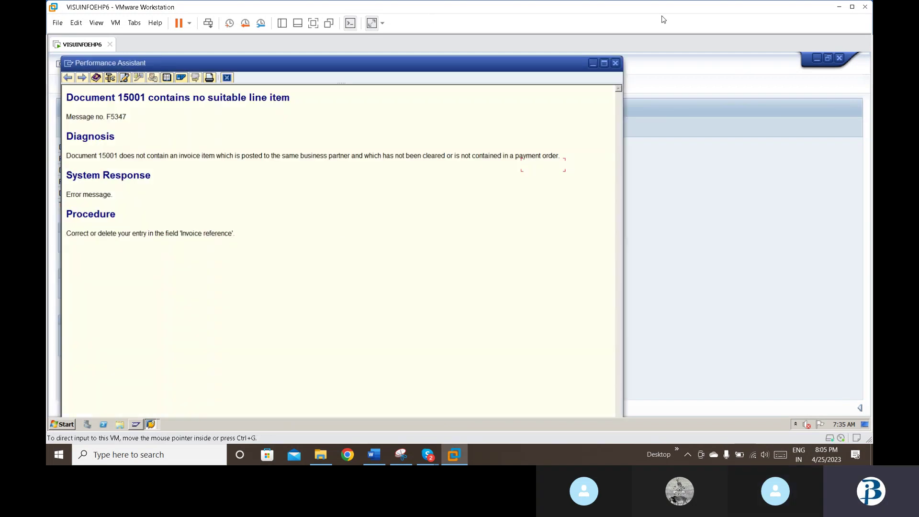
left_click(616, 62)
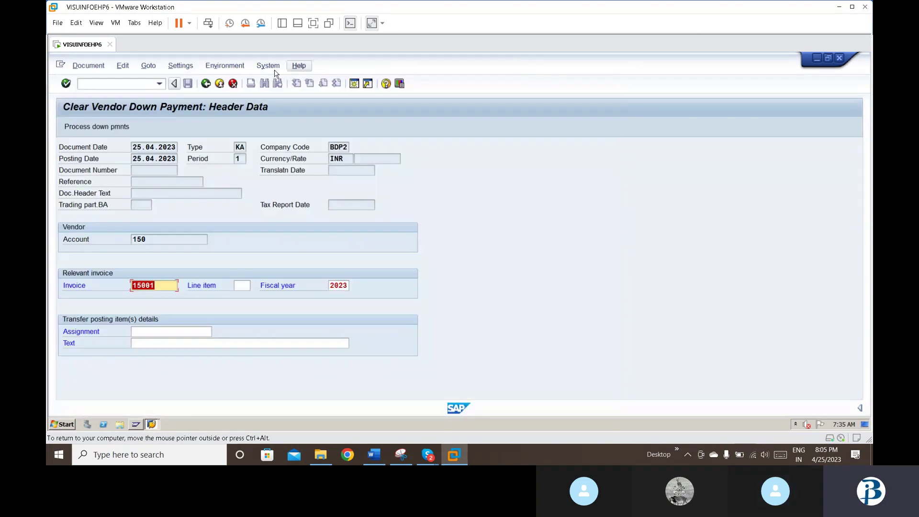
Step: Start /nfbl1n from the transaction history for vendor 150 in company code BDP2
left_click(160, 83)
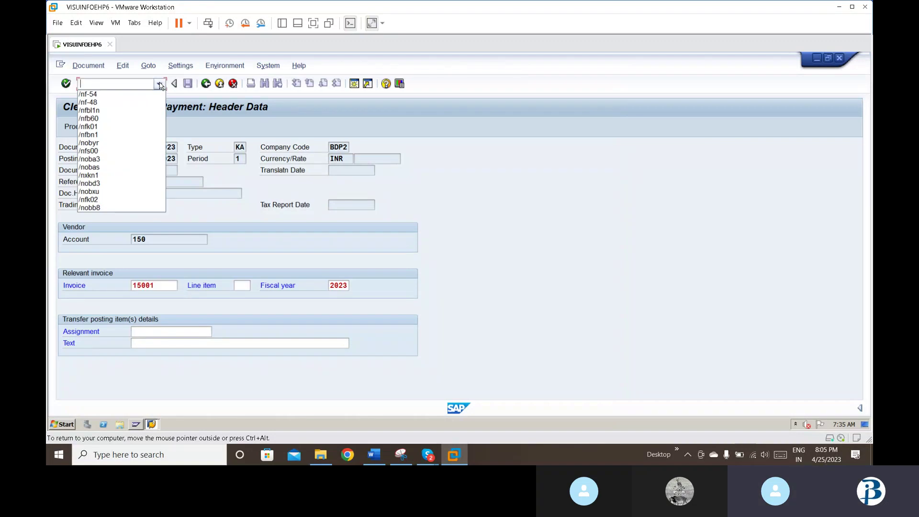
left_click(130, 107)
key("Return")
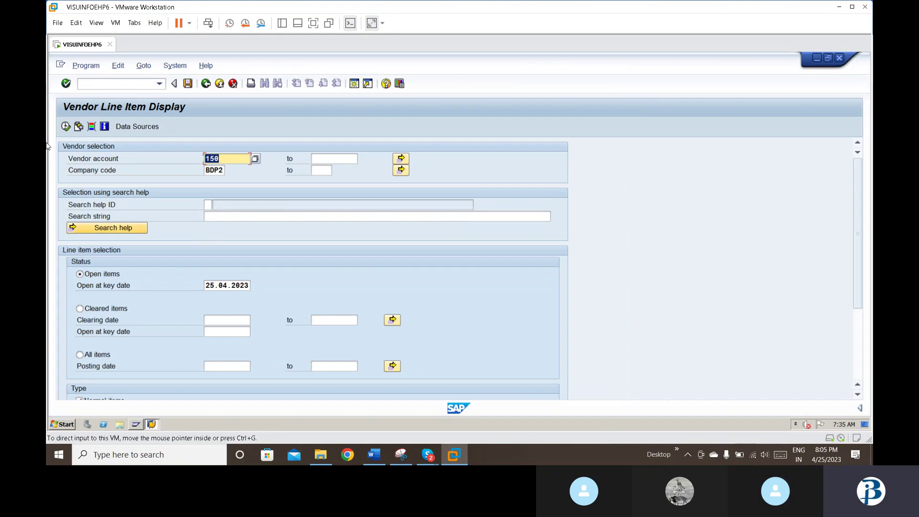
Step: List vendor 150's open items (down payments 15000, 15001, invoice 19000), then bring up the Word notes
left_click(64, 129)
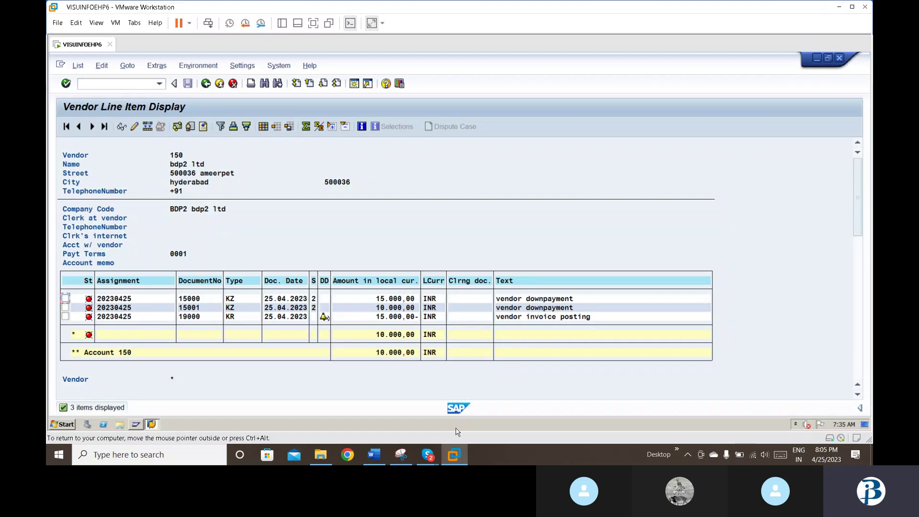
left_click(378, 458)
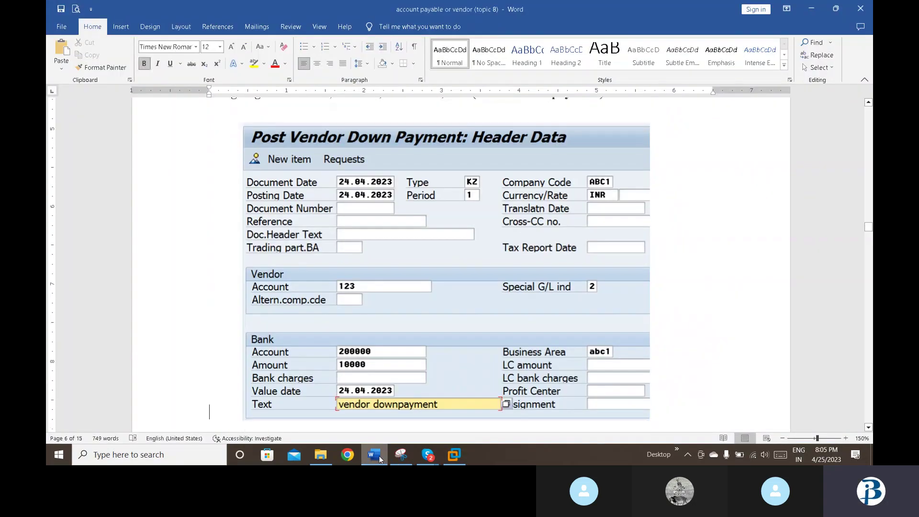
Step: Page through the Word notes past the FB60 invoice screenshots to the Clear Vendor Down Payment example
key("Down")
key("Down")
key("Down")
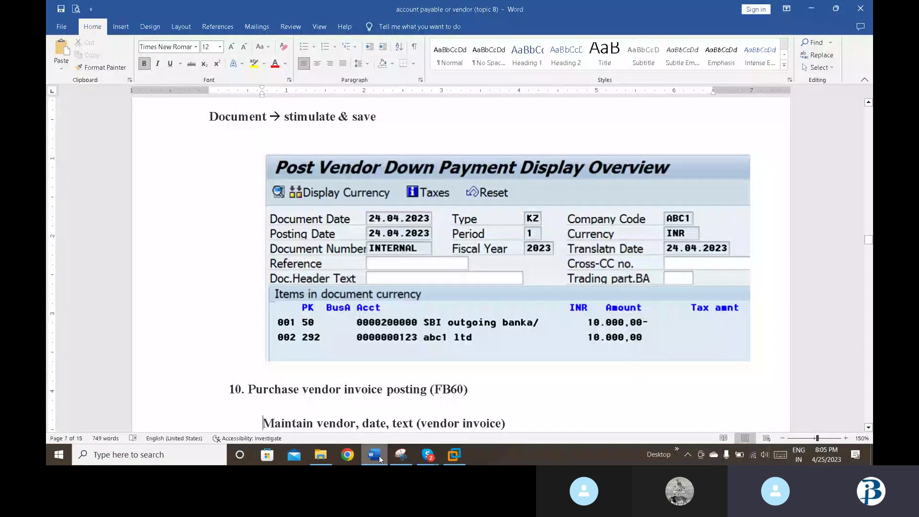
key("Down")
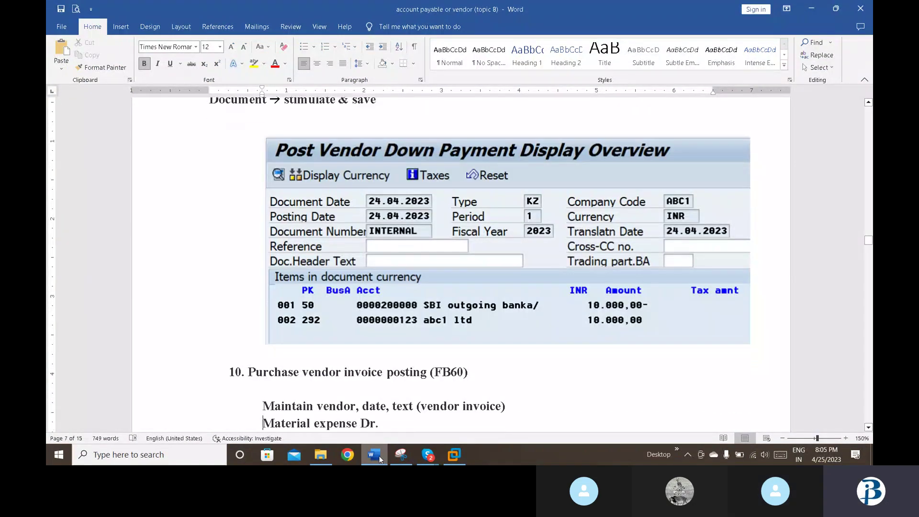
key("Down")
key("Down")
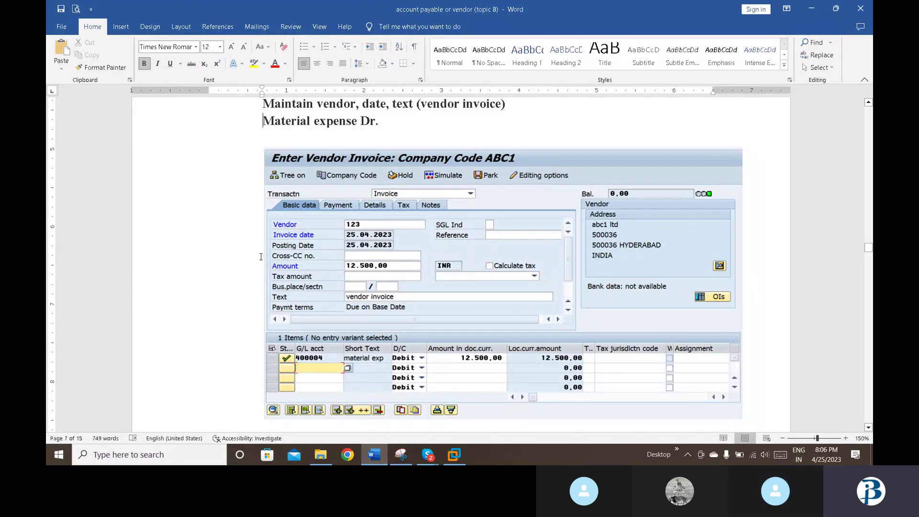
scroll(261, 257, "up", 5)
scroll(260, 257, "up", 8)
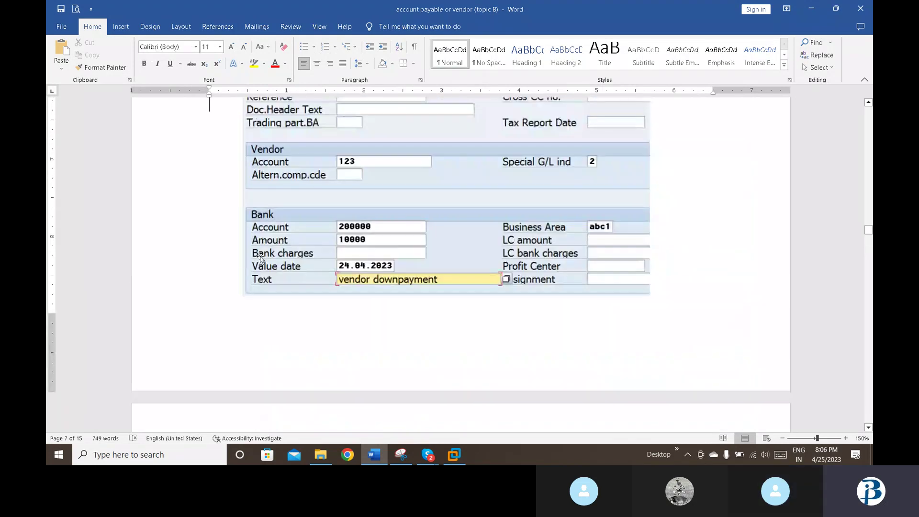
scroll(261, 258, "up", 2)
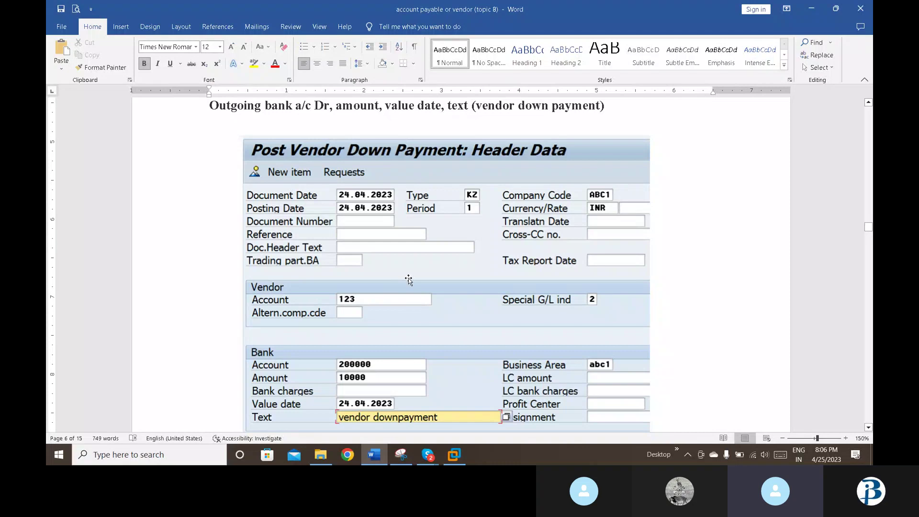
key("Page_Down")
key("Page_Down")
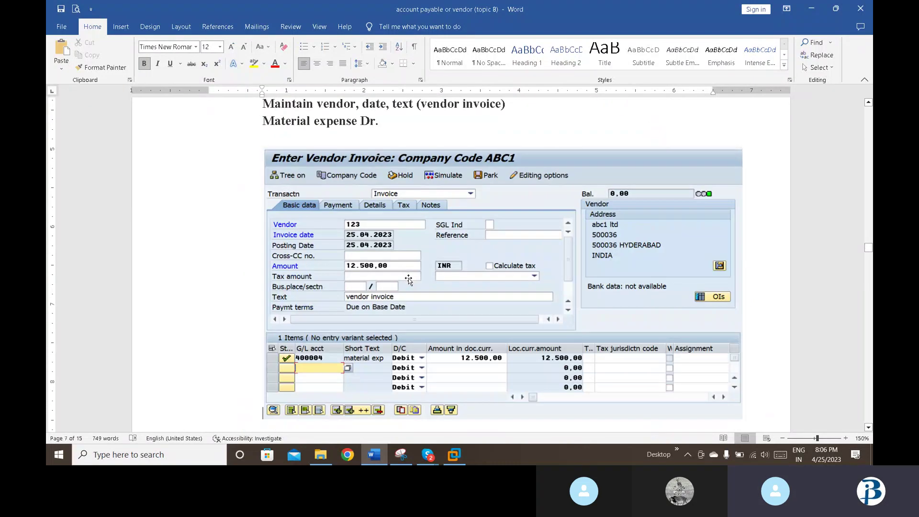
key("Up")
key("Up")
key("Up")
key("Up")
key("Up")
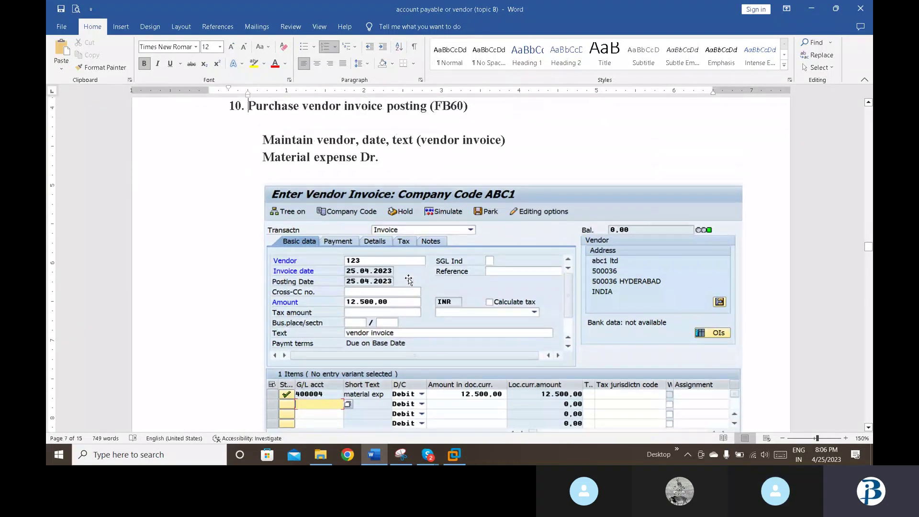
key("Down")
key("Down")
key("Down")
key("Down")
key("Down")
key("Down")
key("Down")
key("Down")
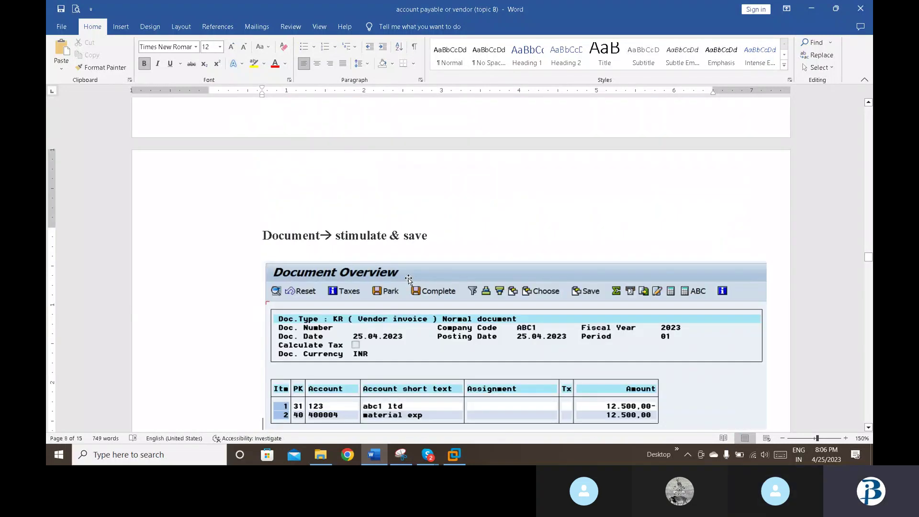
key("Down")
key("Down")
key("Down")
key("Down")
key("Down")
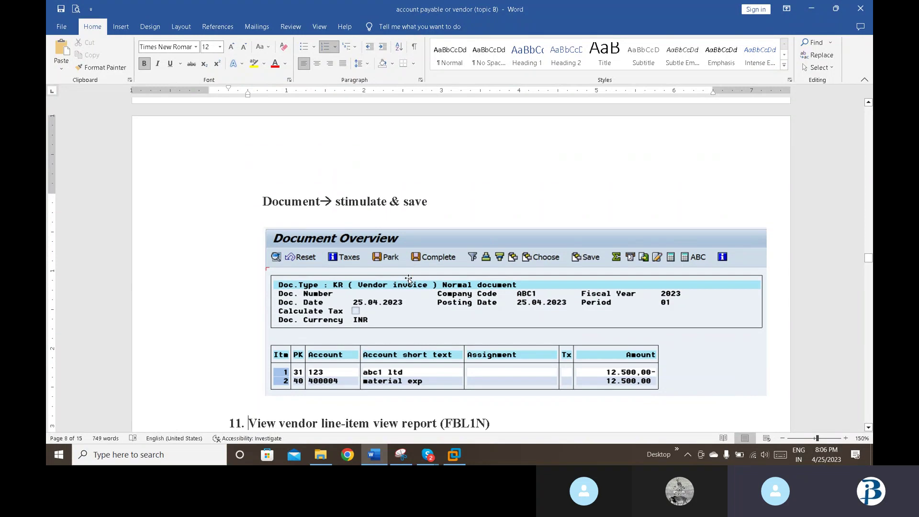
key("Down")
key("Down")
key("Down")
key("Down")
key("Down")
key("Down")
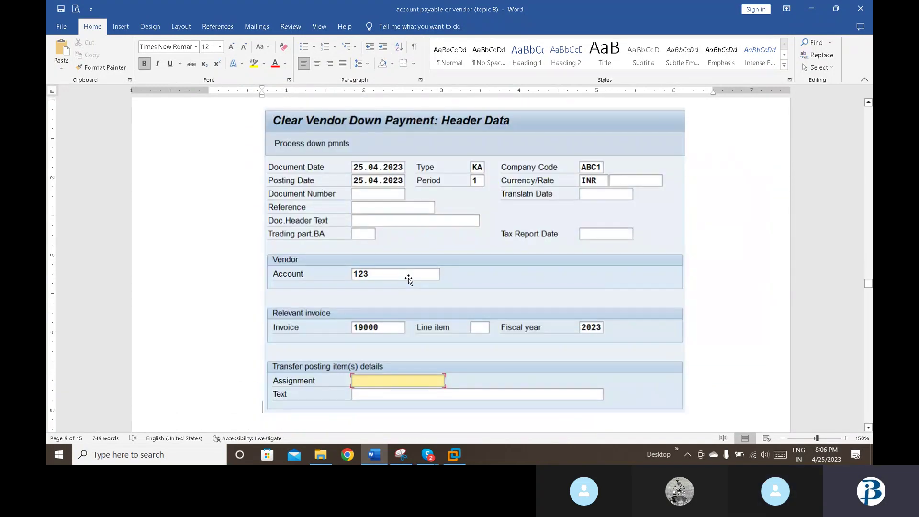
key("Up")
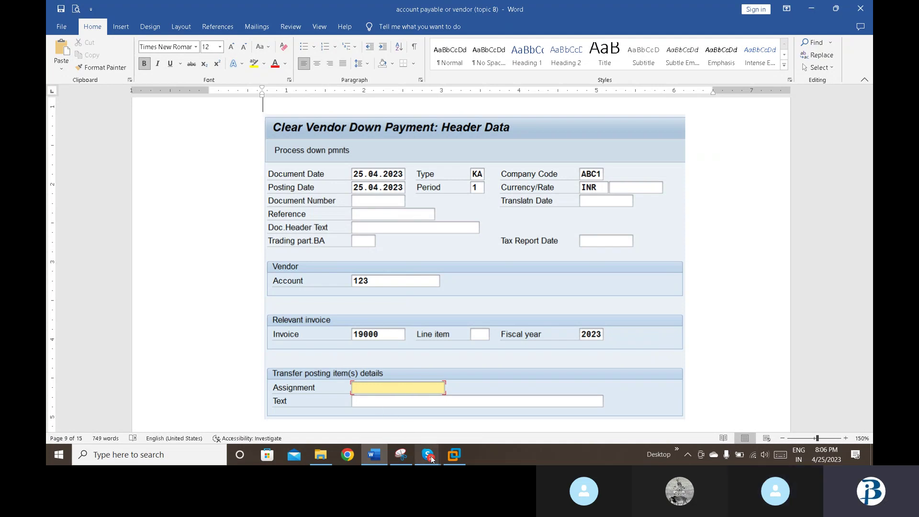
Step: Back in SAP, exit the open items list to the vendor 150 selection screen
left_click(455, 459)
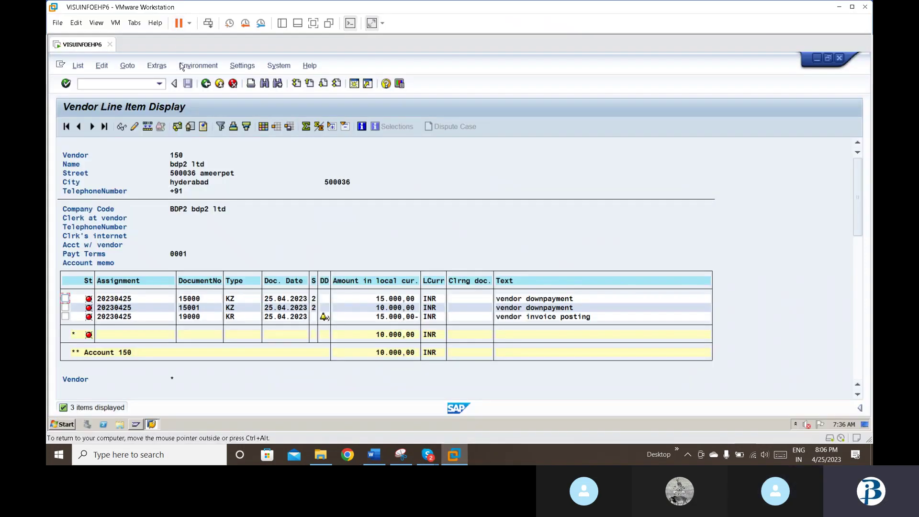
left_click(159, 85)
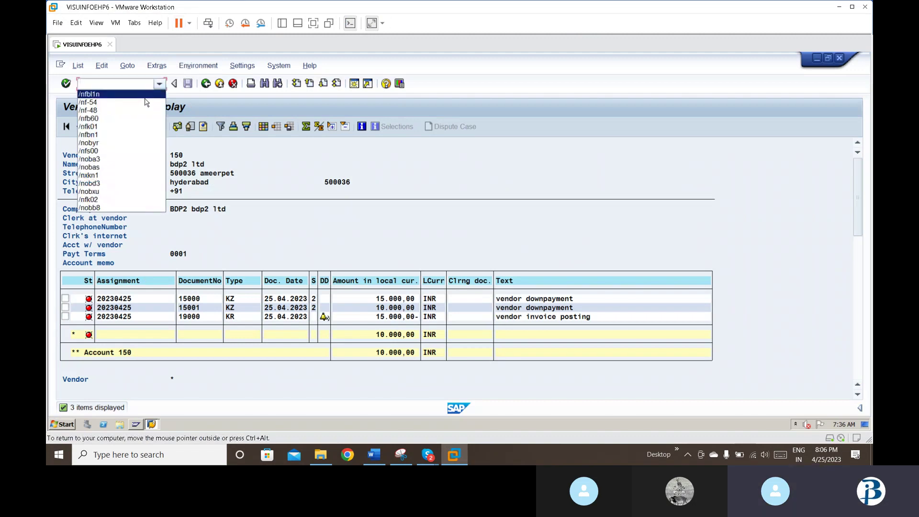
left_click(223, 88)
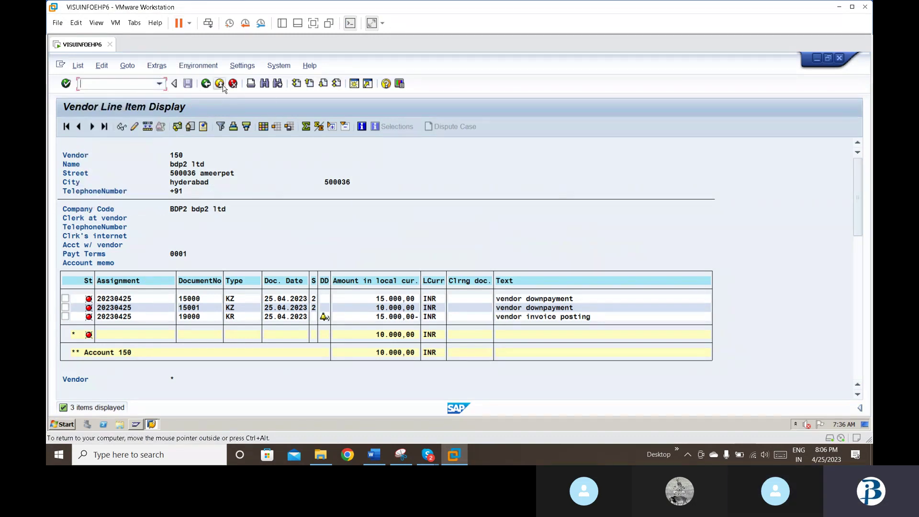
left_click(222, 86)
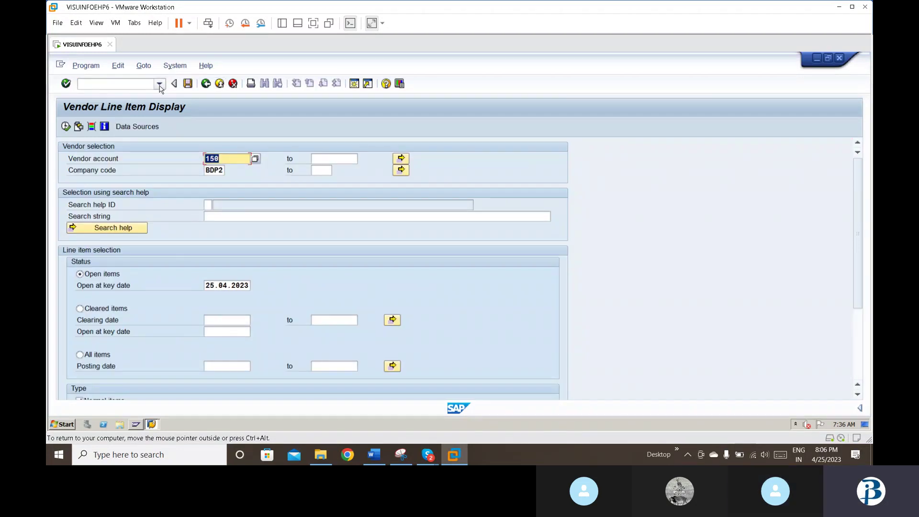
left_click(131, 85)
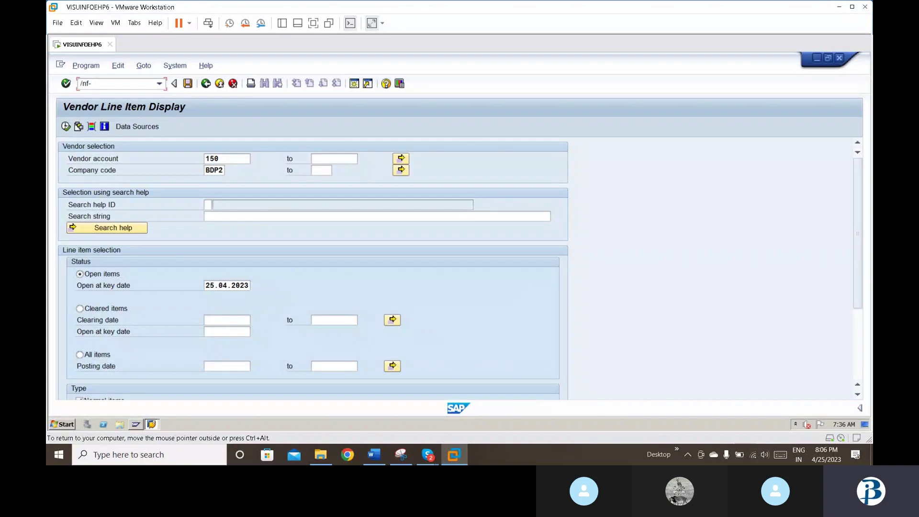
Step: Start F-53 with date 25.04.2023, text vendor final clearing, bank account 200001 and amount 1
type("/nf-53")
key("Return")
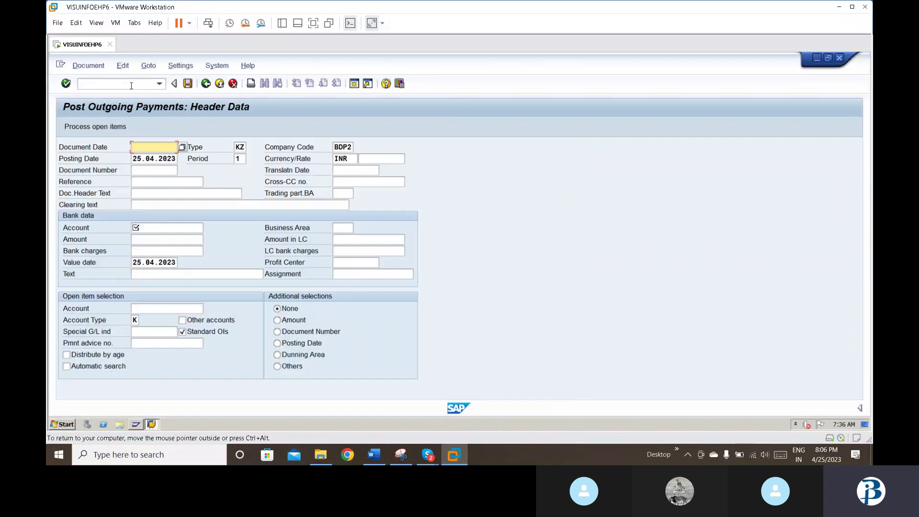
type("2")
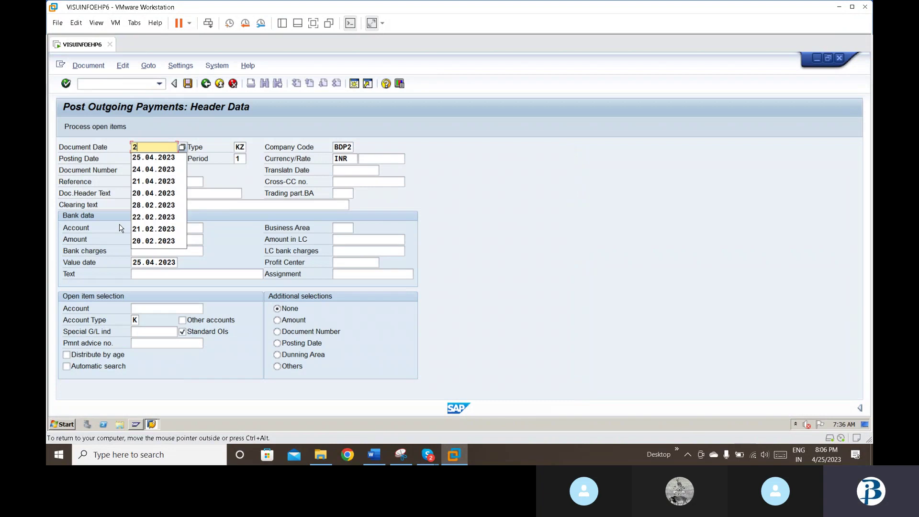
key("Down")
key("Return")
key("Down")
key("Down")
key("Down")
key("Down")
key("Down")
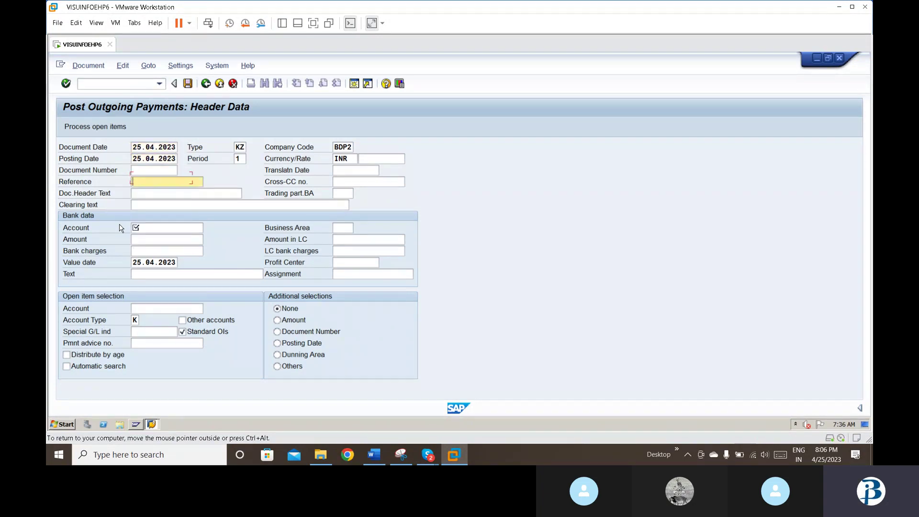
type("v")
key("Down")
key("Return")
key("Down")
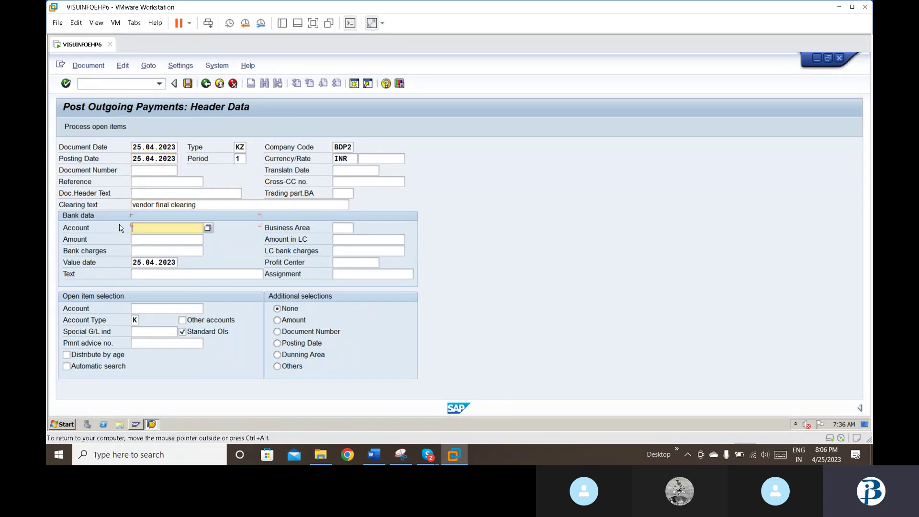
type("2")
key("Down")
key("Return")
key("Down")
type("1")
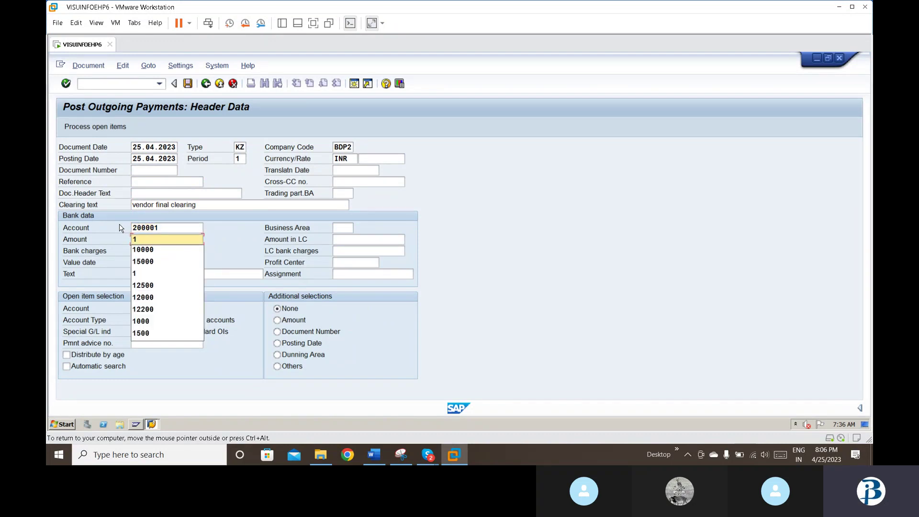
key("Tab")
Step: Reuse vendor final clearing as the item text, enter vendor account 15, and load its open items
key("Down")
key("Down")
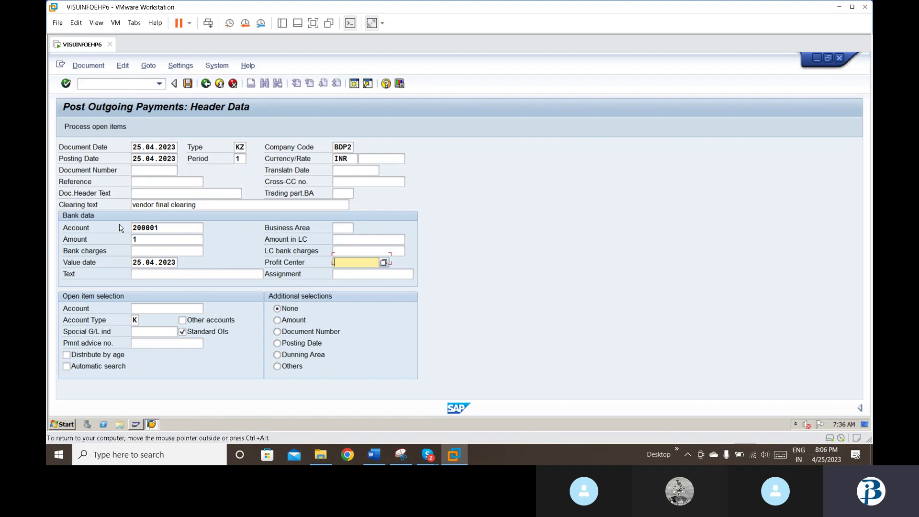
key("shift+Tab")
key("Tab")
key("Tab")
type("v")
key("Down")
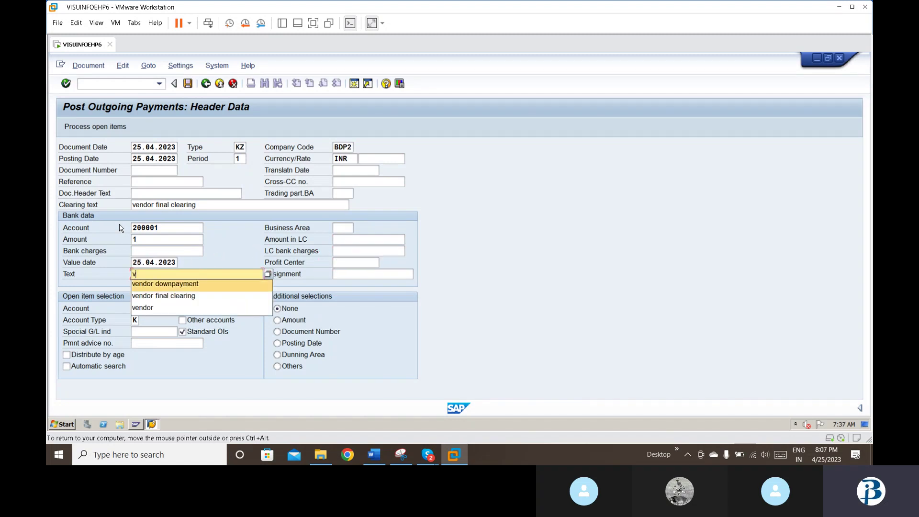
key("Down")
key("Return")
key("Down")
type("15")
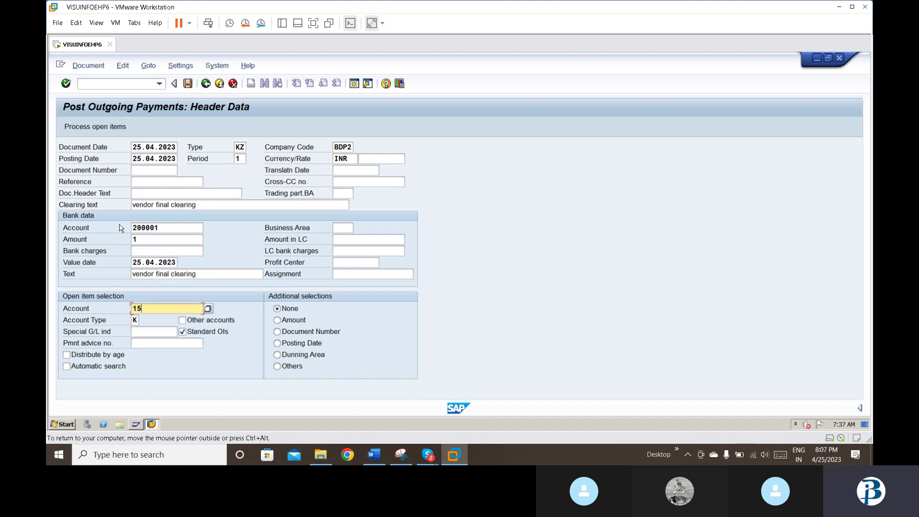
key("Return")
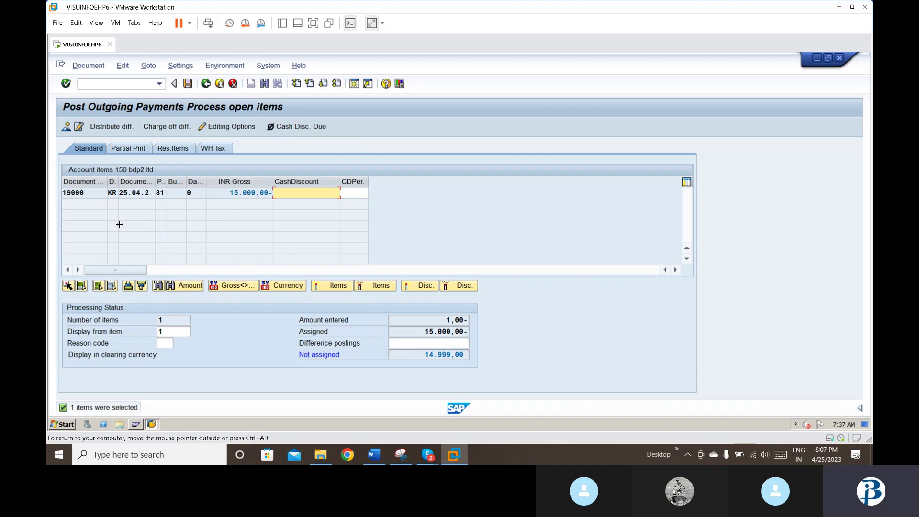
Step: Simulate the payment, correct the bank line amount to 15000, and post it as document 15002
left_click(84, 69)
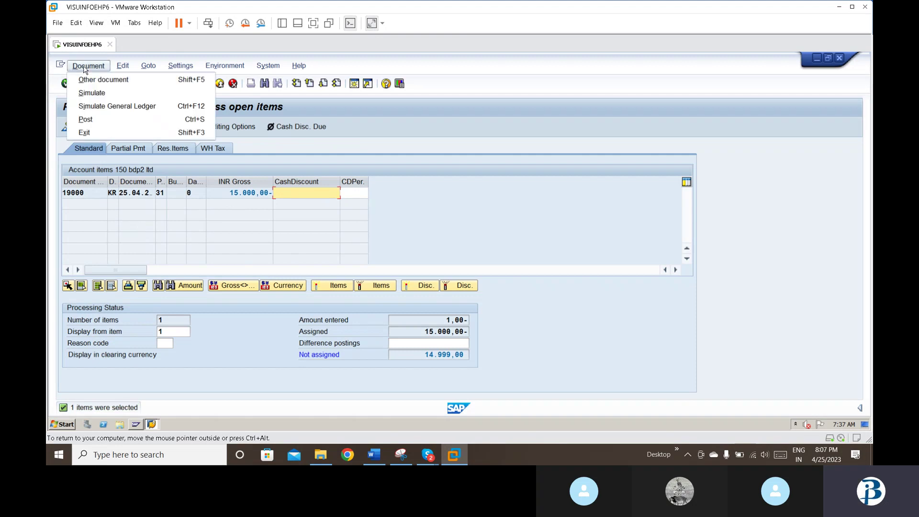
left_click(87, 90)
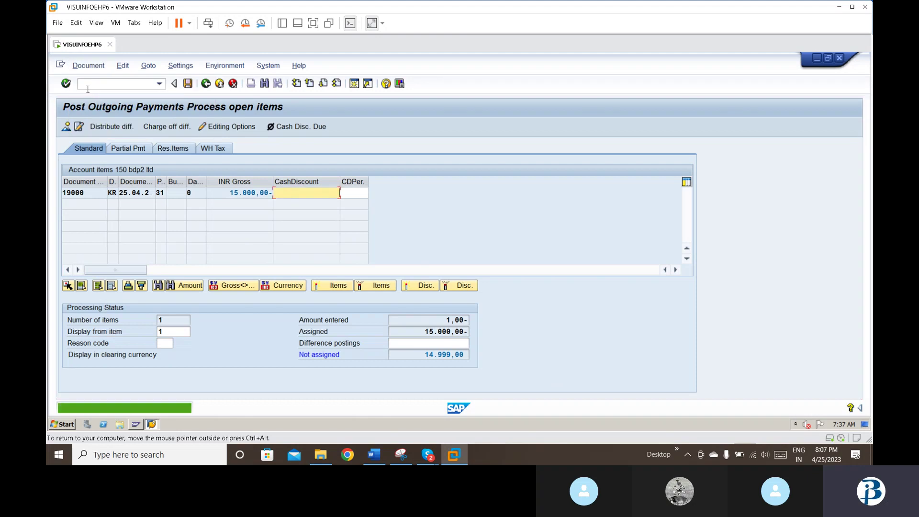
left_click(64, 126)
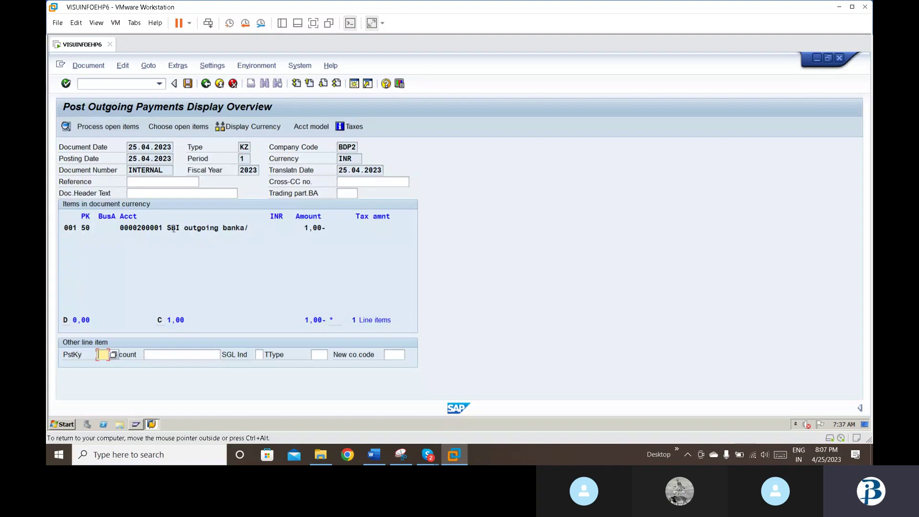
double_click(209, 199)
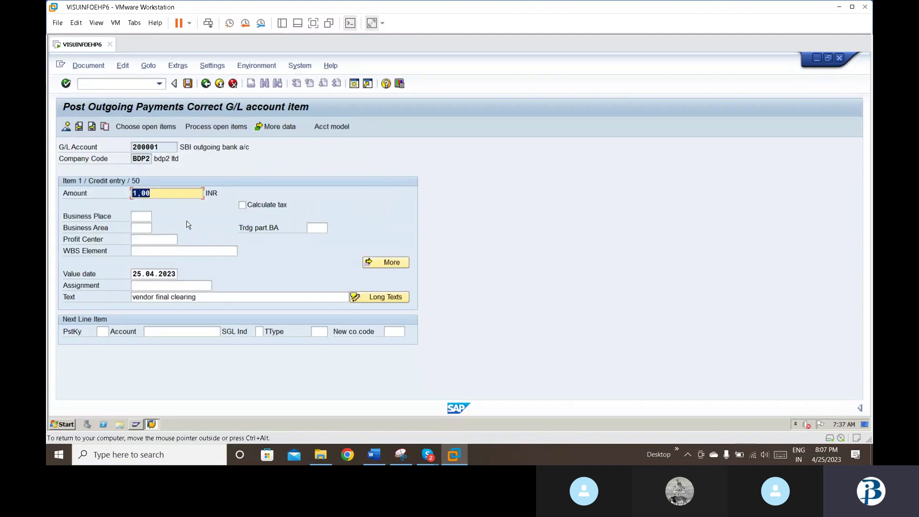
type("15000")
key("Return")
left_click(189, 86)
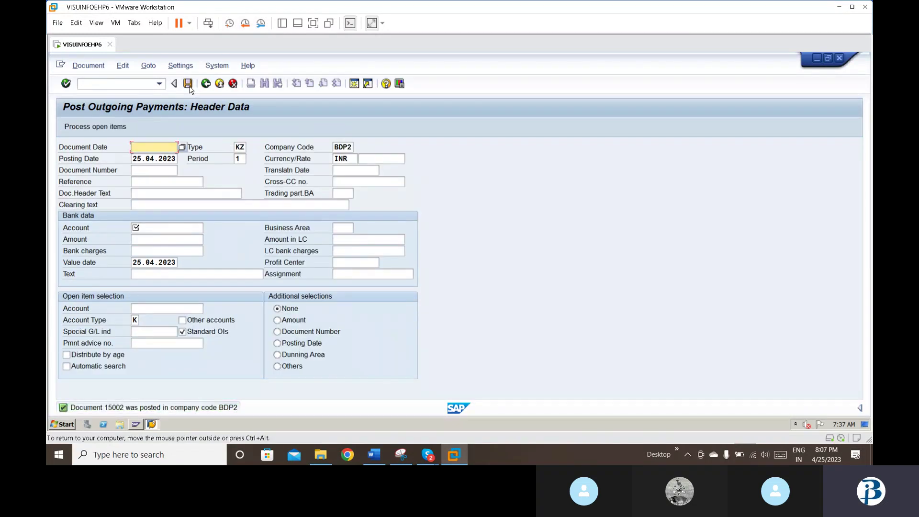
Step: Rerun FBL1N for vendor 150 in BDP2, showing down payments 15000 and 15001 totalling 25,000
left_click(159, 85)
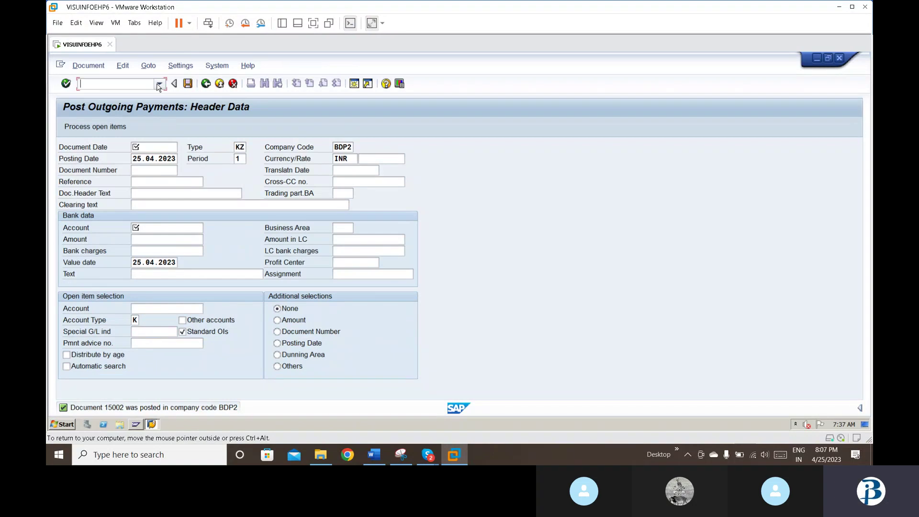
left_click(159, 85)
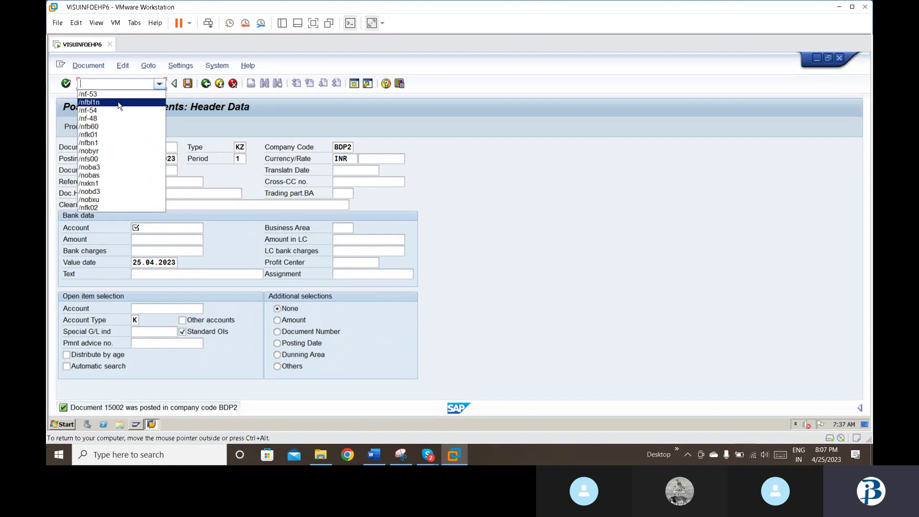
left_click(118, 105)
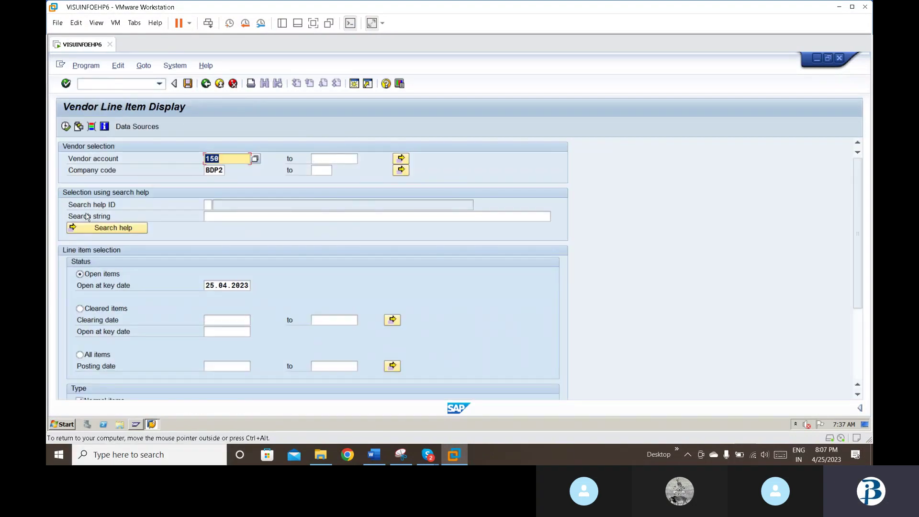
left_click(65, 126)
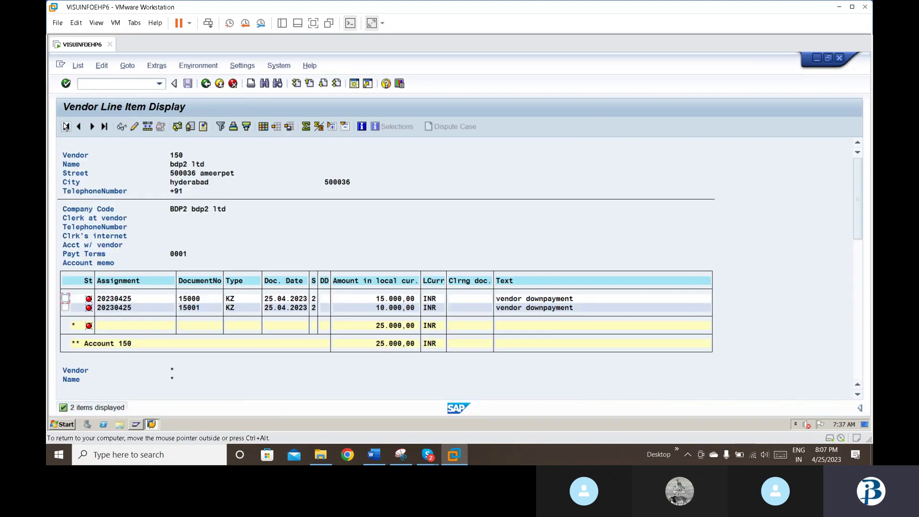
left_click(162, 84)
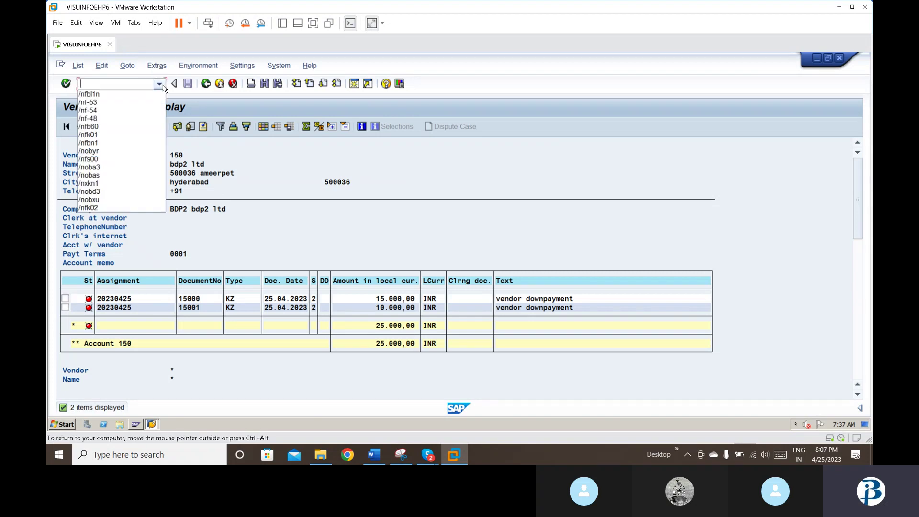
Step: Start F-54 with document date 25.04.2023 and vendor account 15, which triggers a mismatch error
left_click(148, 108)
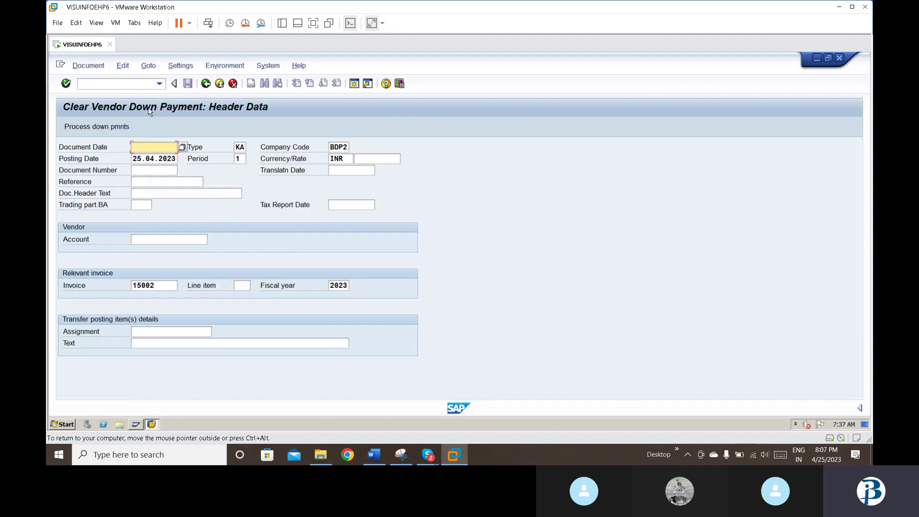
type("2")
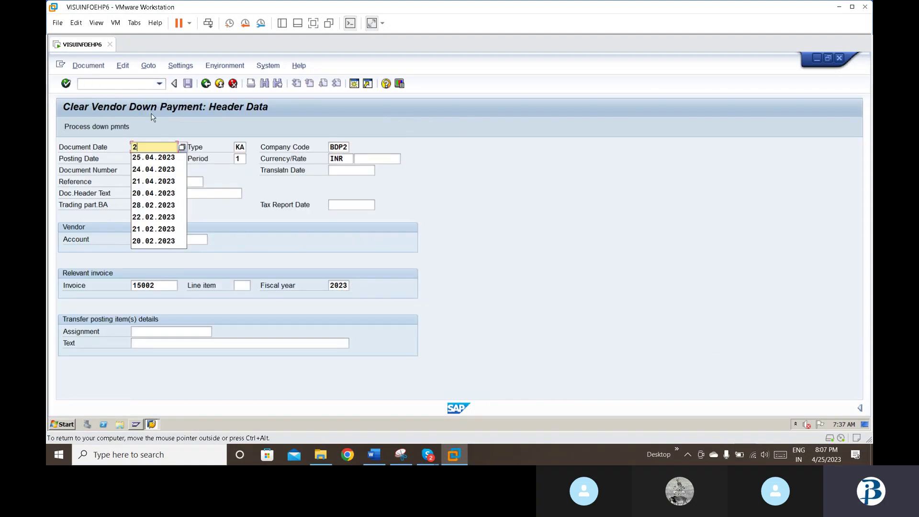
key("Down")
key("Return")
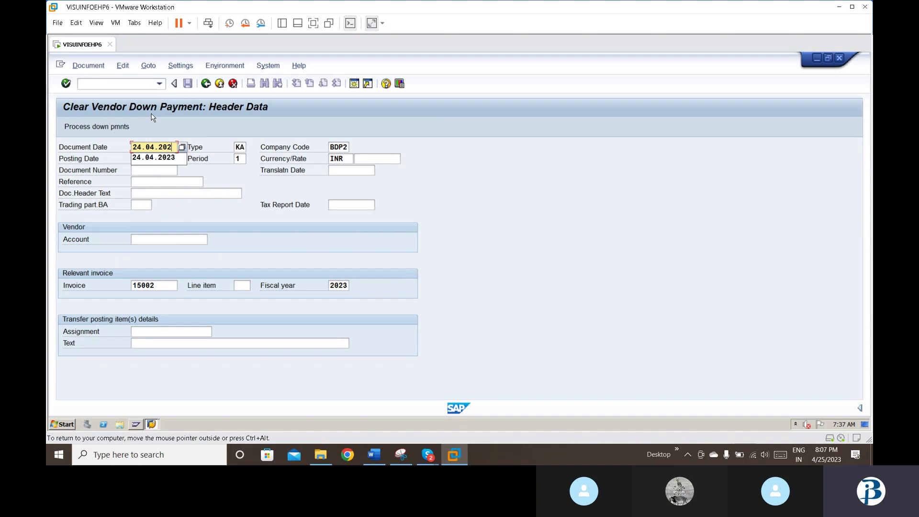
key("BackSpace")
key("BackSpace")
key("BackSpace")
key("BackSpace")
key("BackSpace")
key("BackSpace")
key("BackSpace")
key("BackSpace")
key("BackSpace")
key("BackSpace")
type("25.04.2023")
key("Tab")
key("Tab")
key("Tab")
key("Tab")
key("Tab")
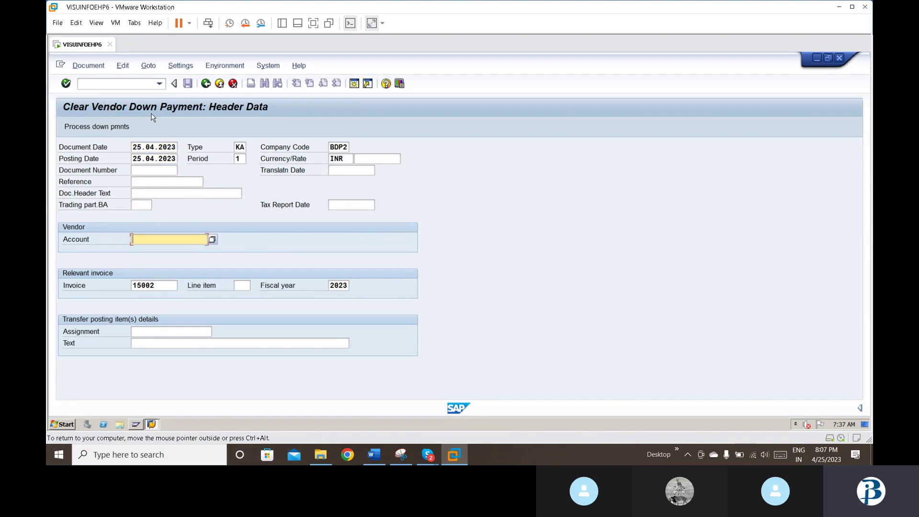
type("15")
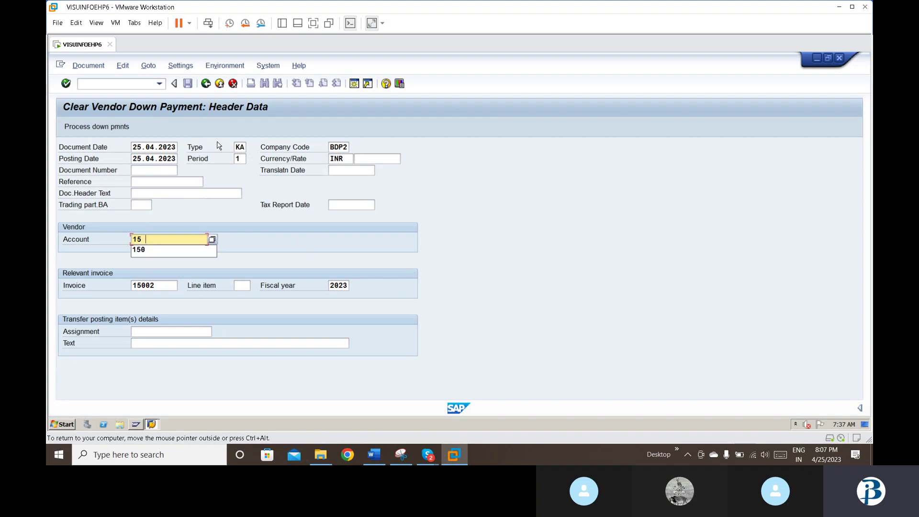
key("Return")
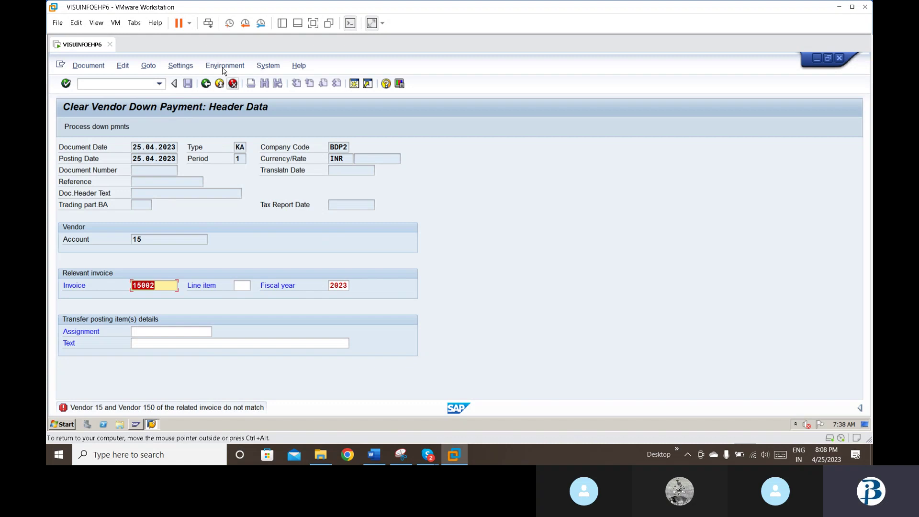
Step: Restart F-54 with date 25.04.2023 and vendor 150, listing its 15,000 and 10,000 down payments
left_click(162, 84)
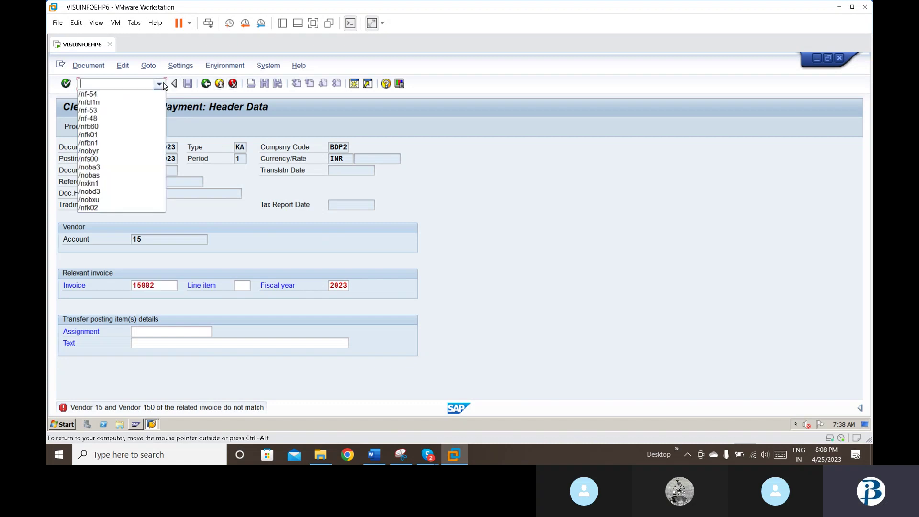
left_click(131, 95)
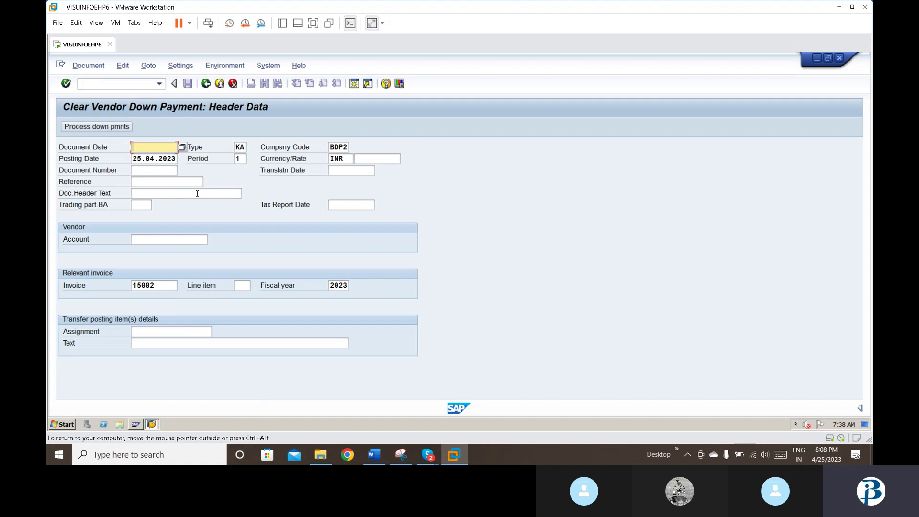
type("2")
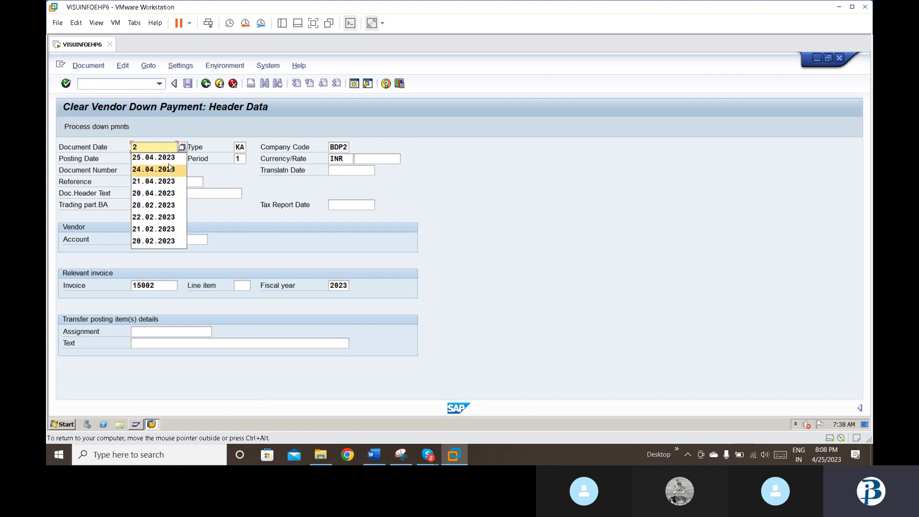
key("Down")
key("Return")
key("Down")
key("Down")
key("Down")
key("Down")
key("Down")
key("Down")
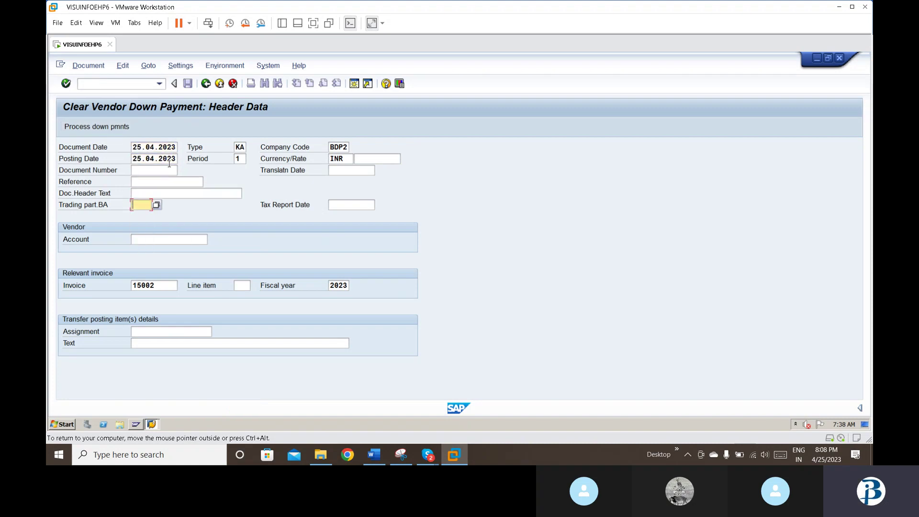
type("150")
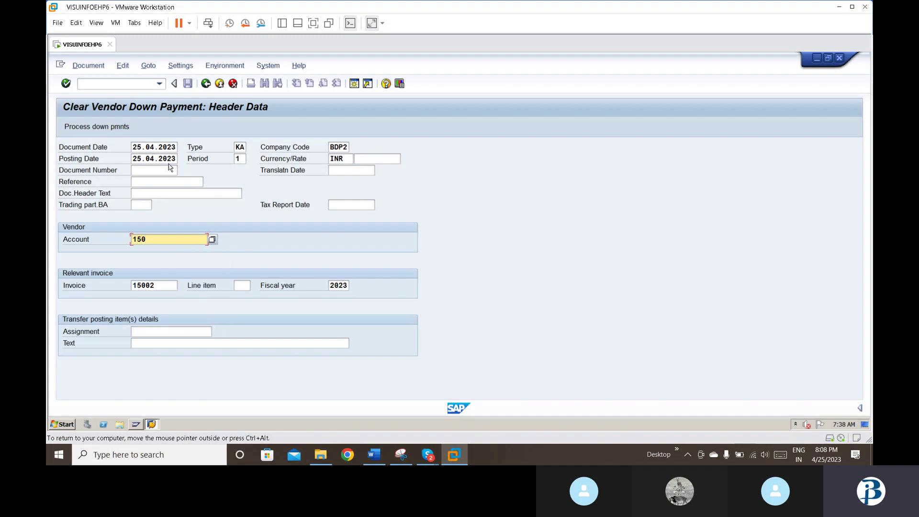
key("Return")
key("Return")
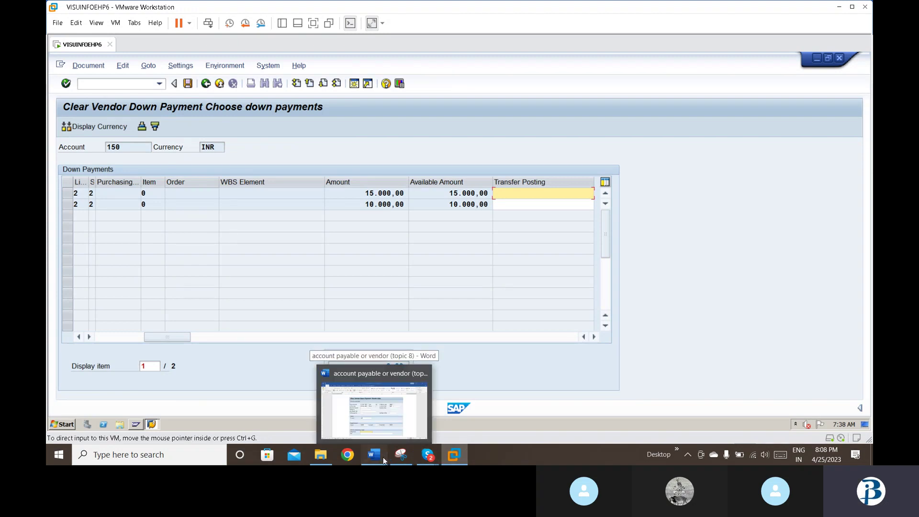
left_click(383, 459)
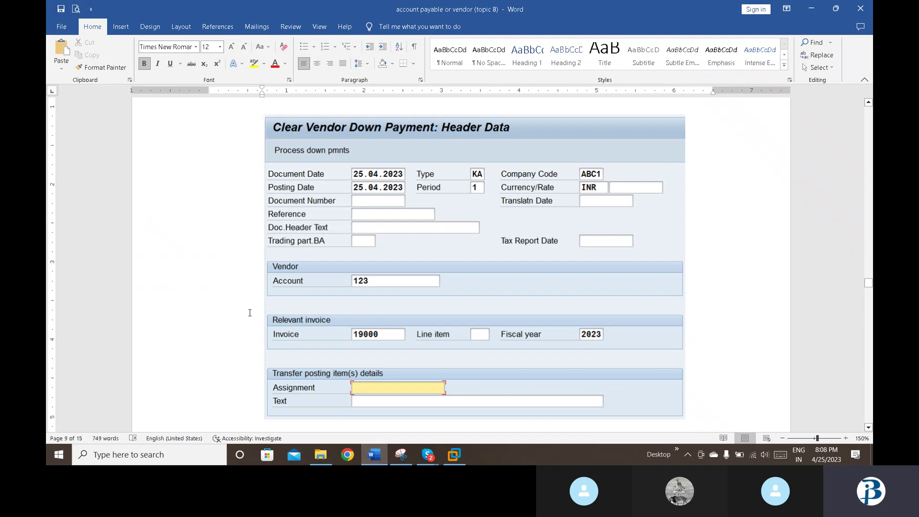
scroll(249, 312, "up", 1)
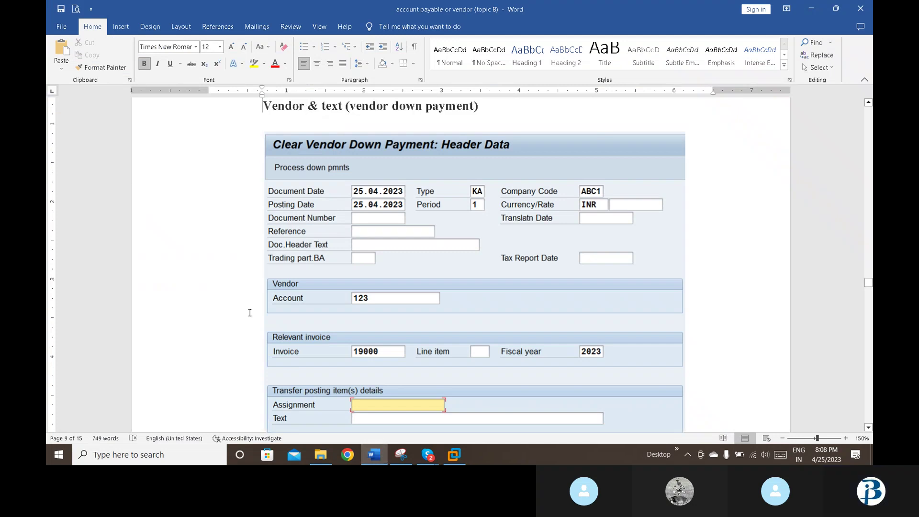
key("Page_Up")
key("Down")
key("Down")
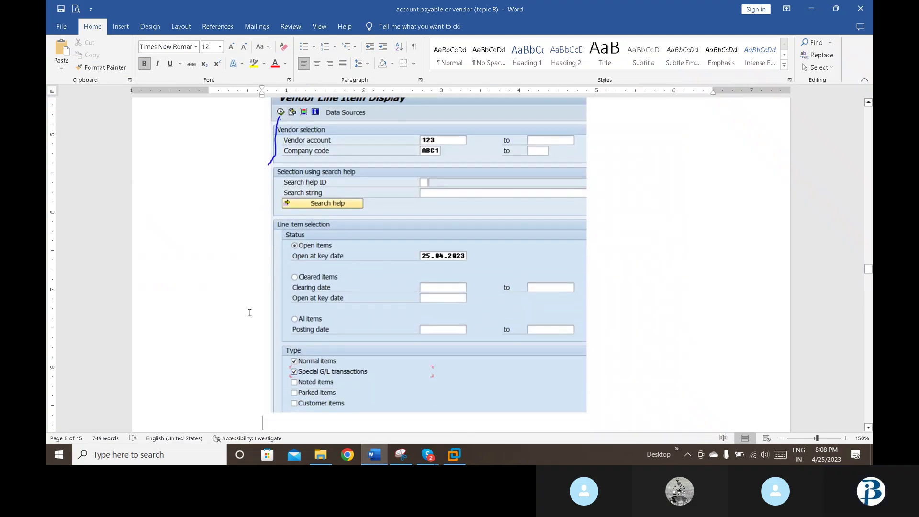
scroll(249, 312, "down", 10)
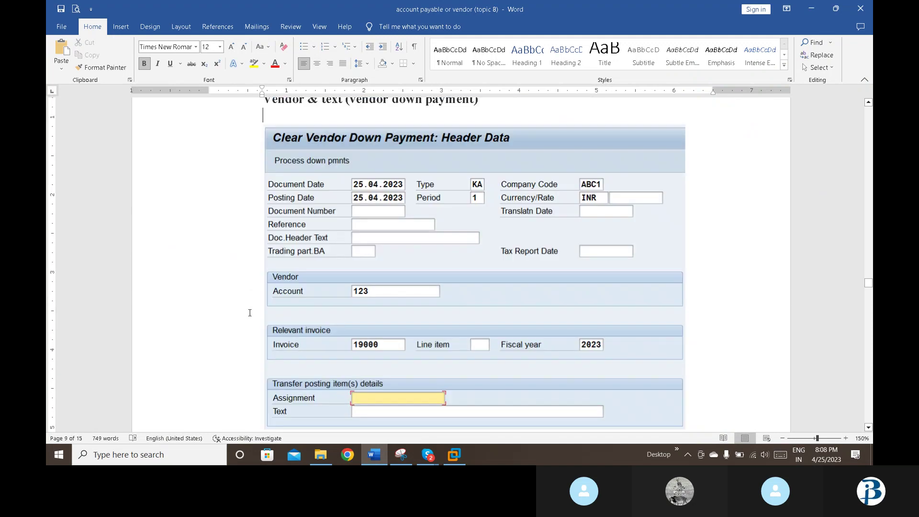
scroll(250, 313, "up", 5)
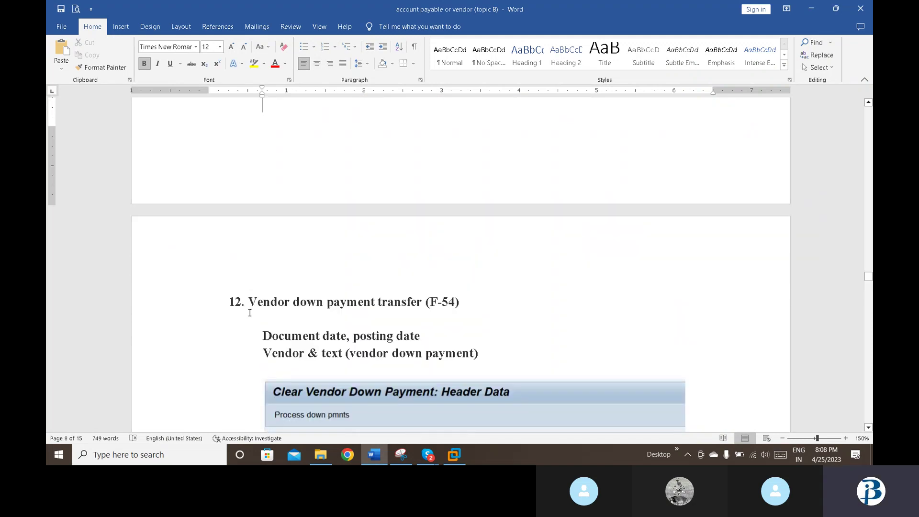
key("Down")
key("Down")
key("Down")
key("Down")
key("Down")
key("Down")
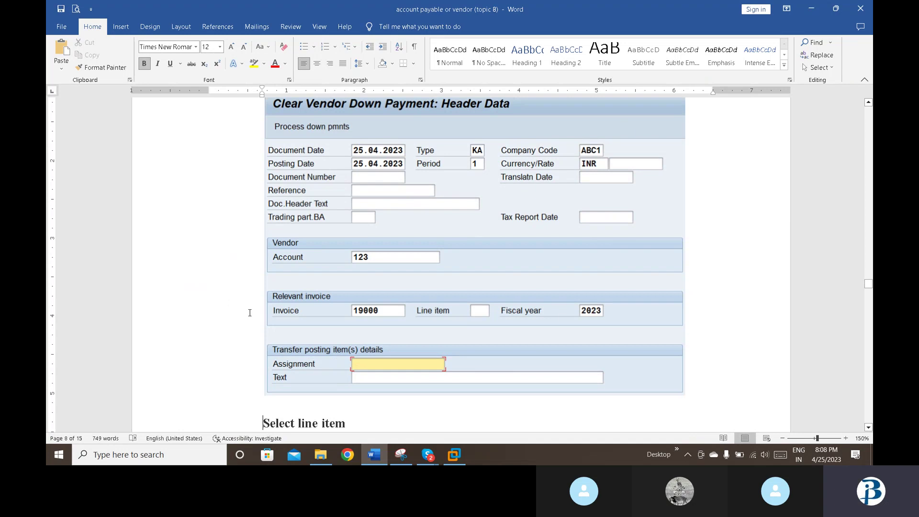
scroll(250, 312, "down", 5)
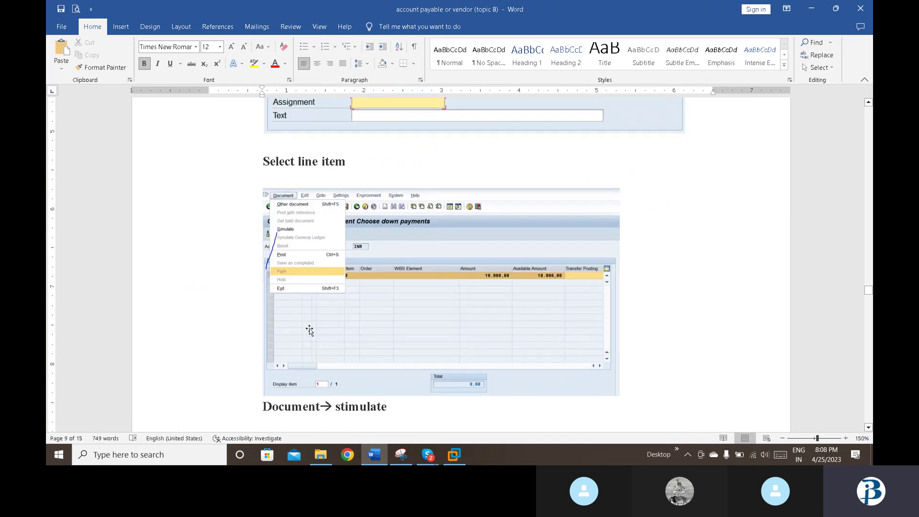
left_click(456, 456)
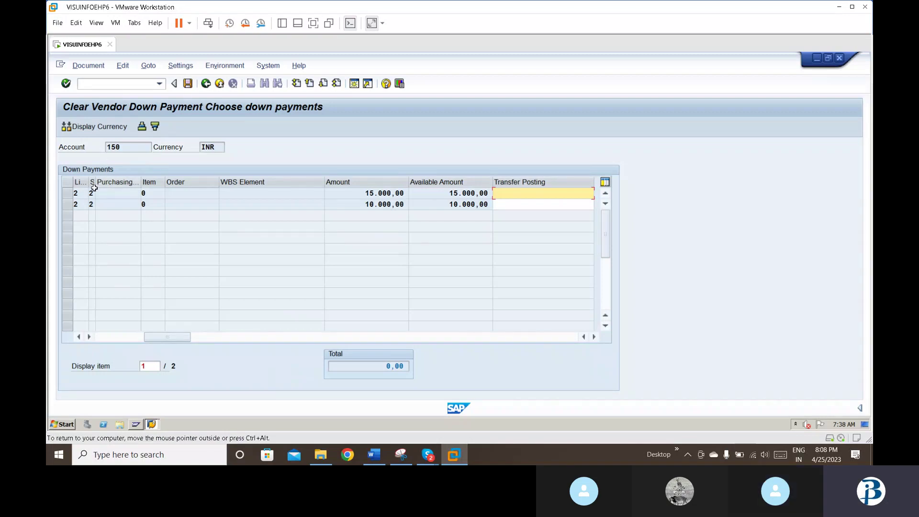
Step: Select the 15,000 down payment and simulate the clearing document, opening vendor line 001
left_click(67, 193)
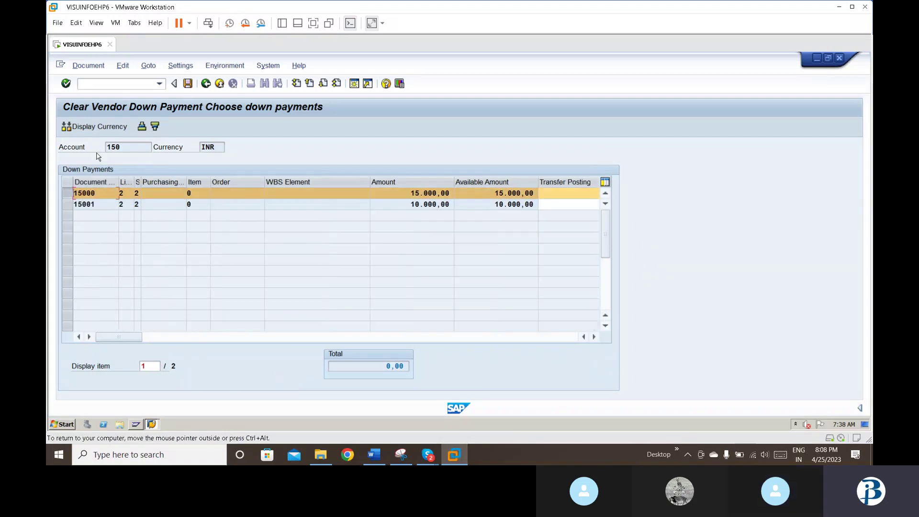
left_click(82, 66)
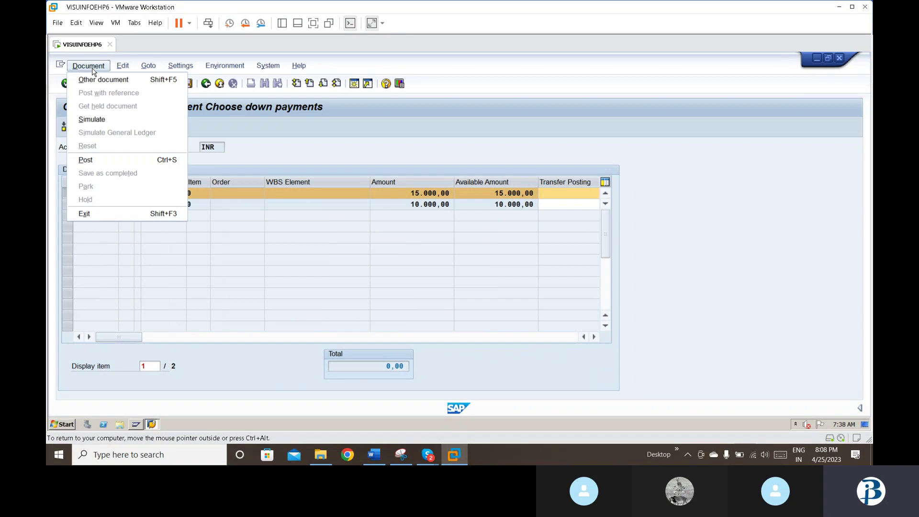
left_click(94, 118)
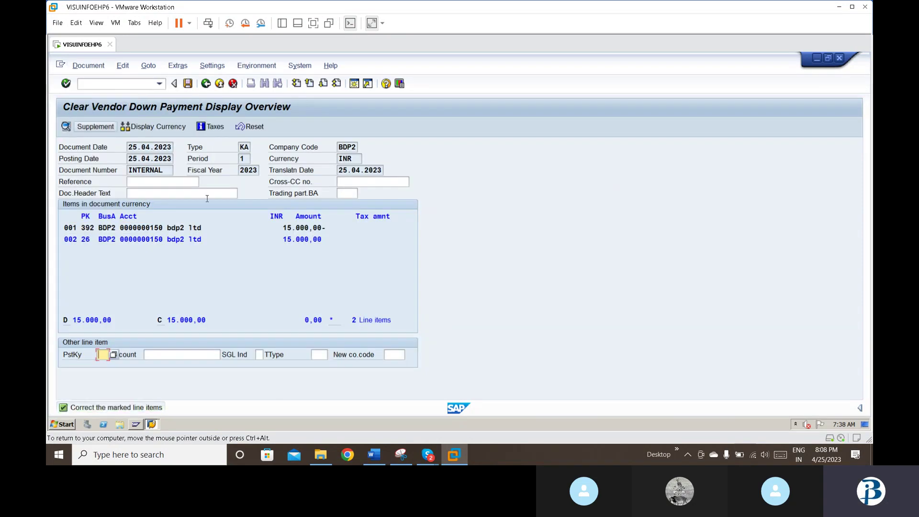
double_click(187, 228)
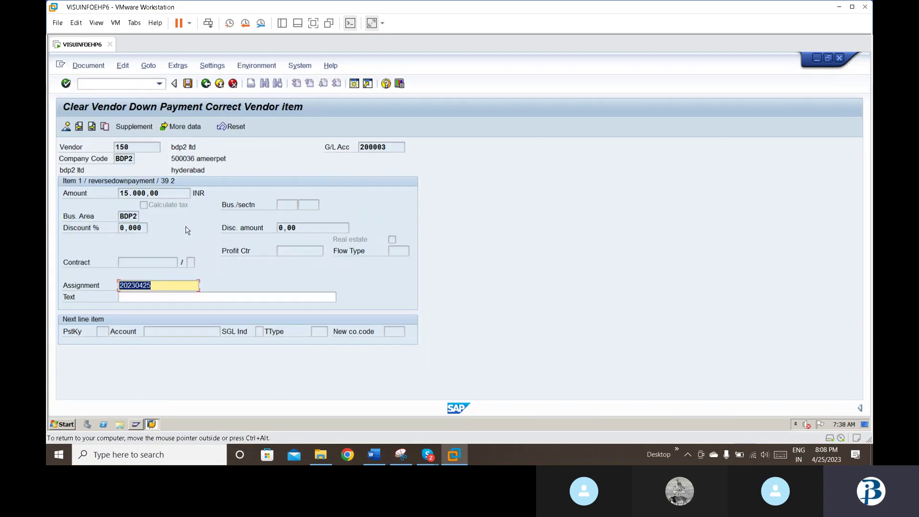
Step: Set the vendor item text to 'vendor downpayment' and return to the overview
left_click(161, 297)
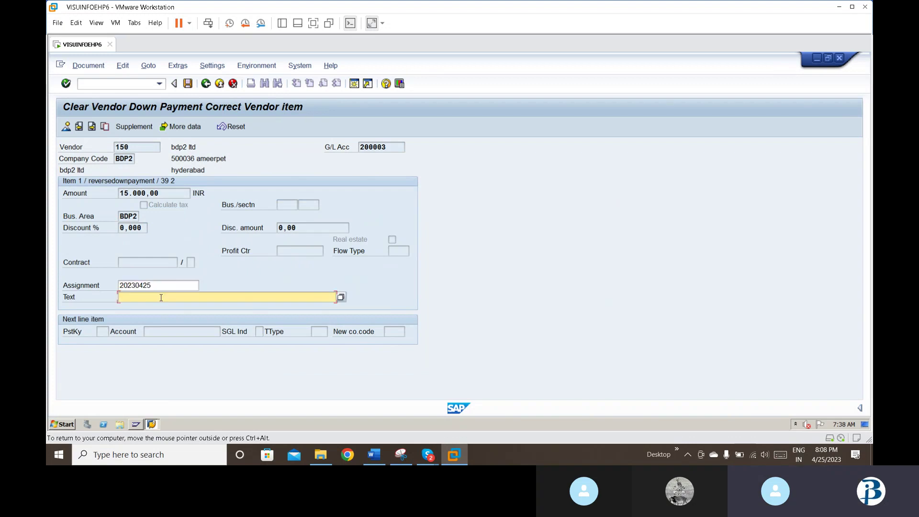
type("ve")
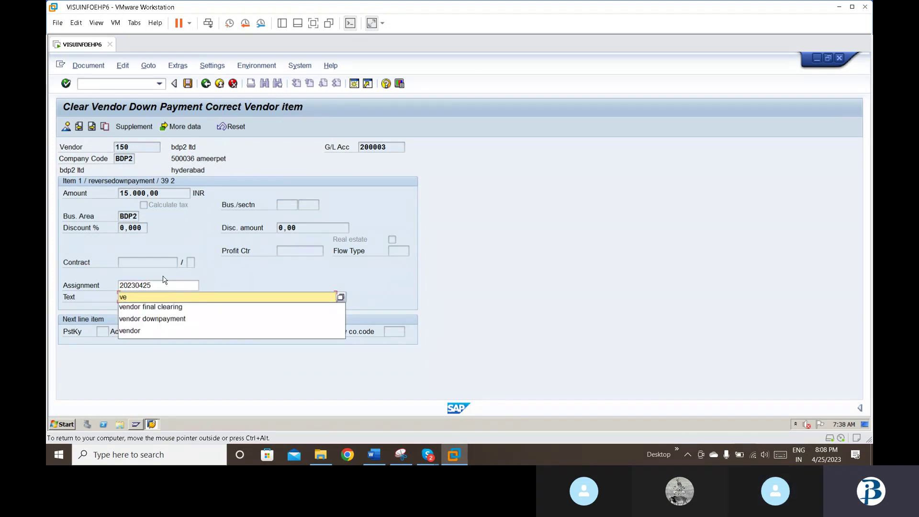
key("Down")
key("Down")
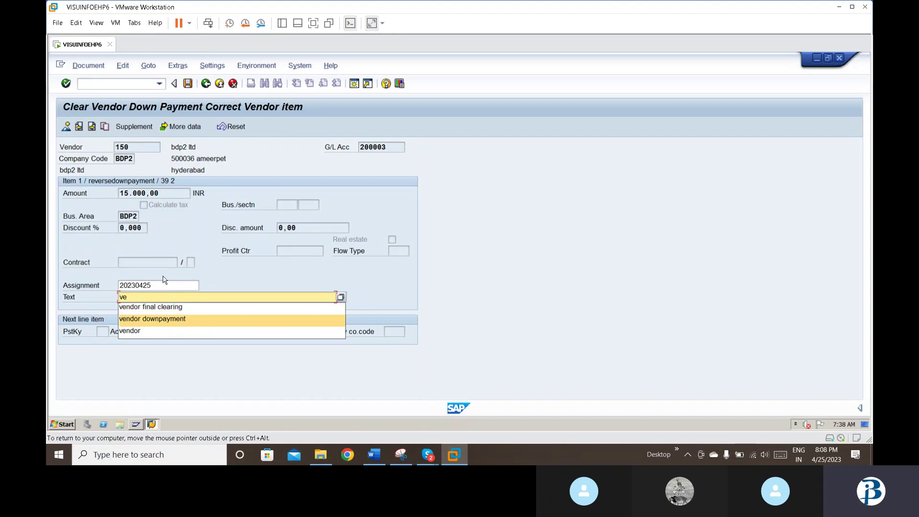
key("Escape")
key("Delete")
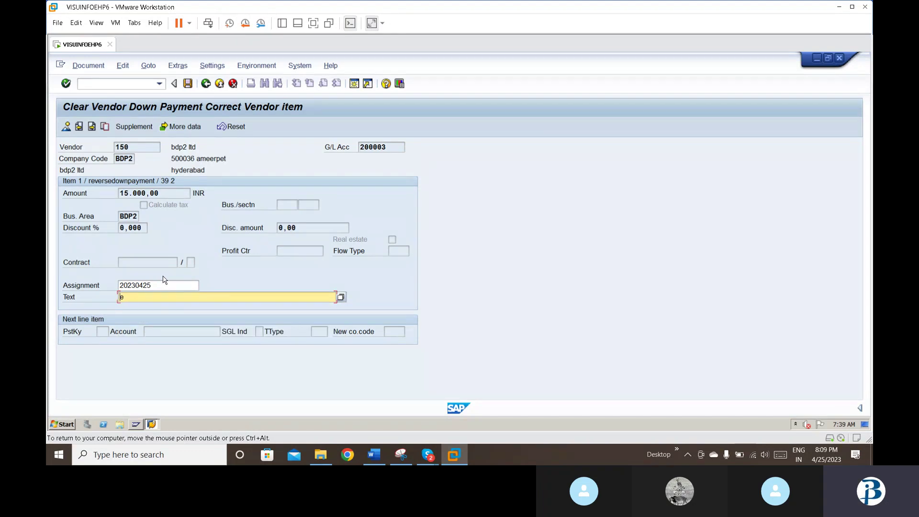
key("BackSpace")
key("Down")
key("Down")
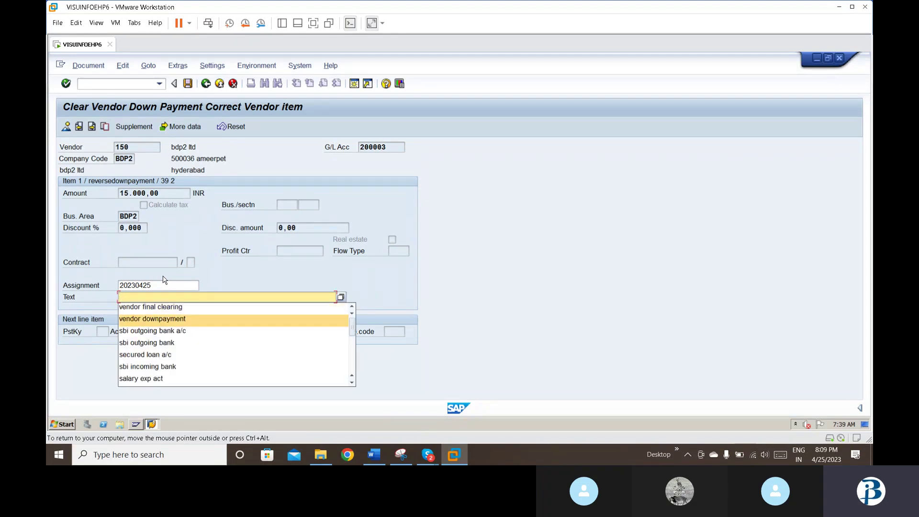
key("Return")
key("shift+Tab")
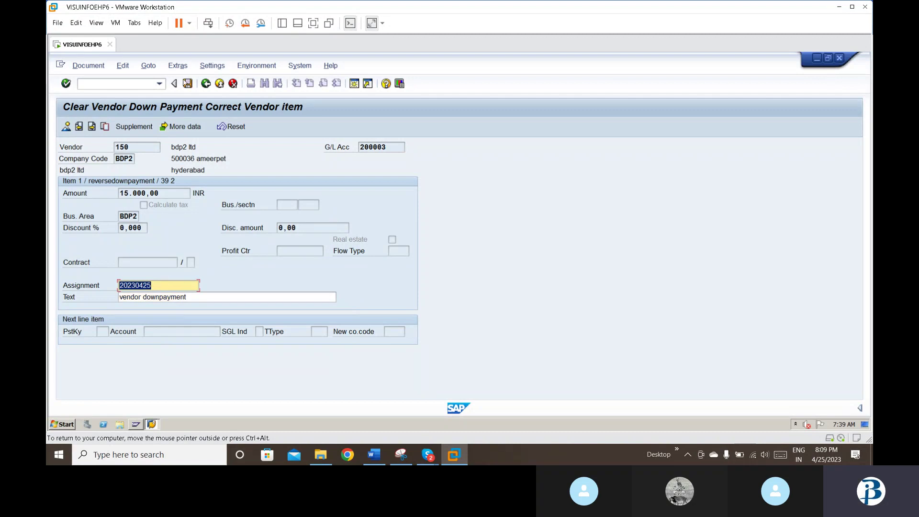
left_click(188, 84)
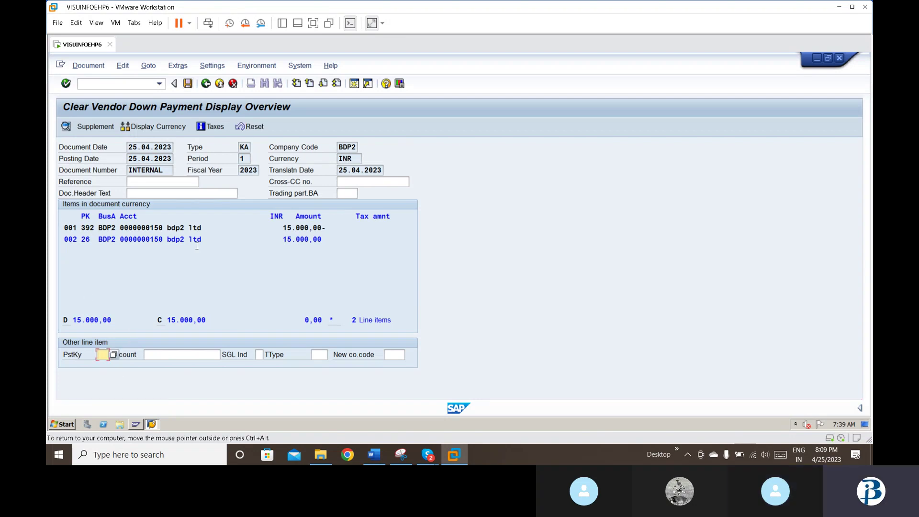
Step: Discard the simulated clearing document via Exit Editing, returning to the header with invoice 15002
double_click(197, 228)
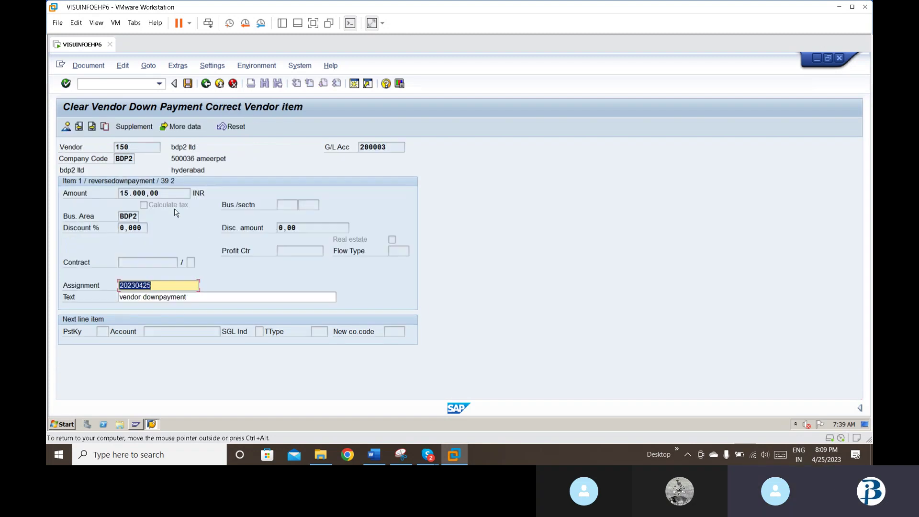
left_click(187, 84)
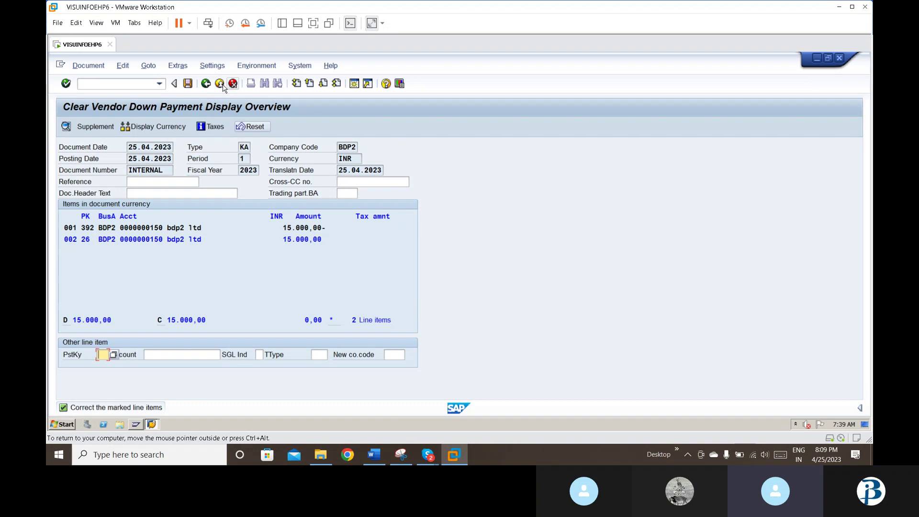
left_click(206, 84)
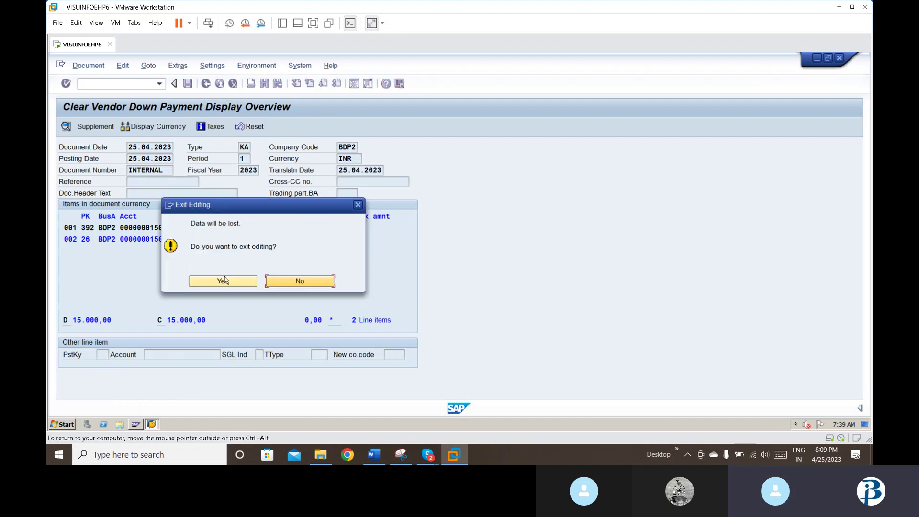
left_click(224, 280)
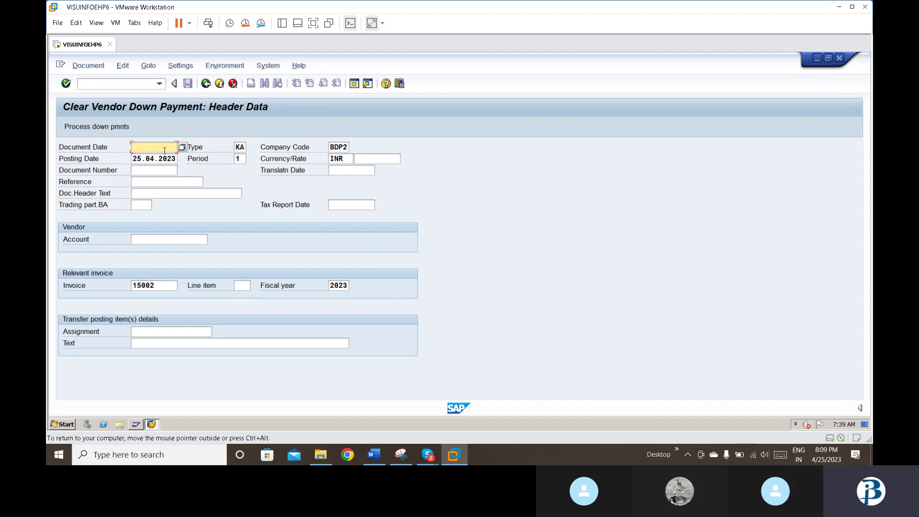
Step: Enter document date 25.04.2023 in the down-payment header
type("25")
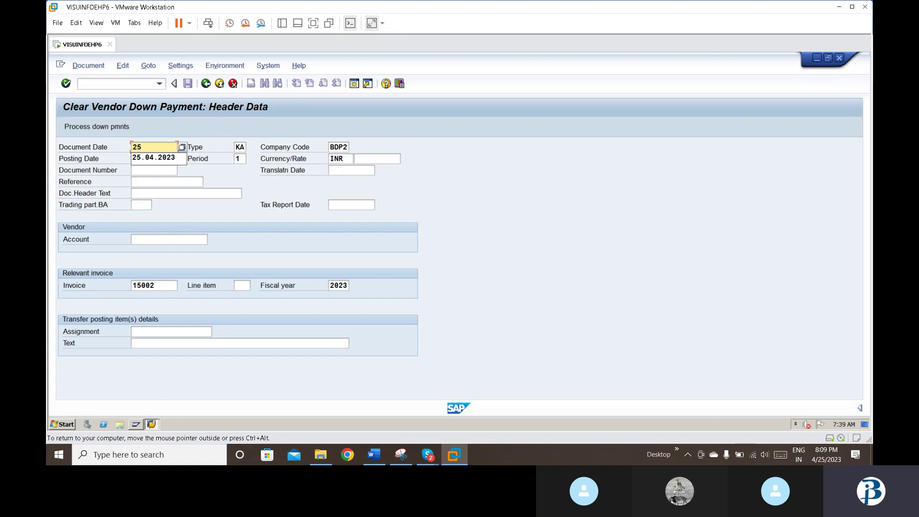
type(".")
key("BackSpace")
type("0")
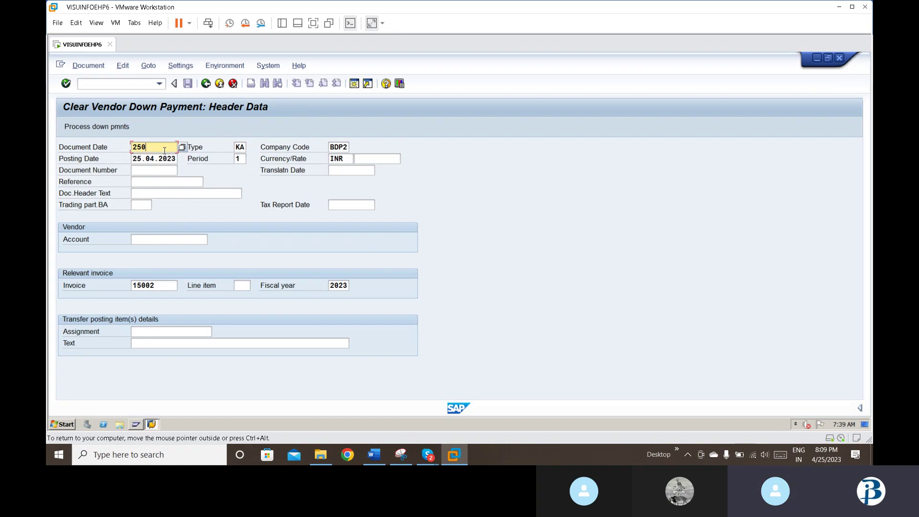
key("BackSpace")
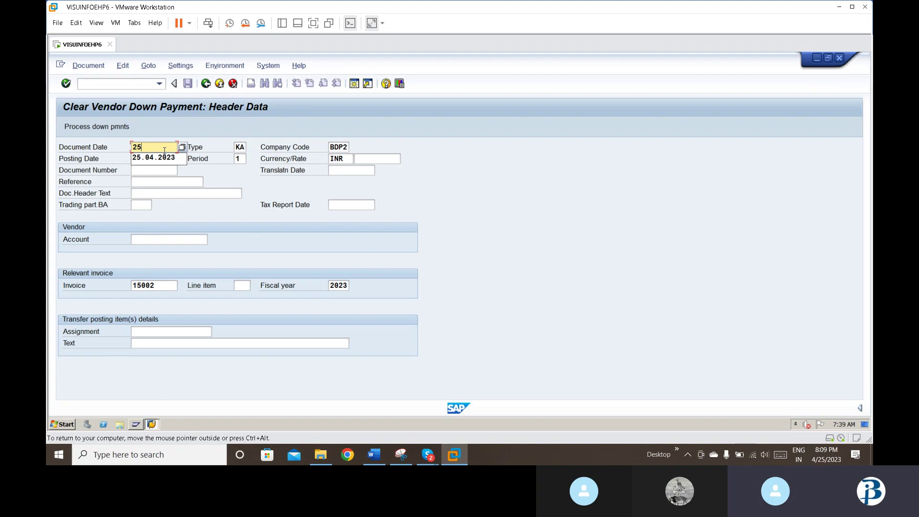
type(".04.2023")
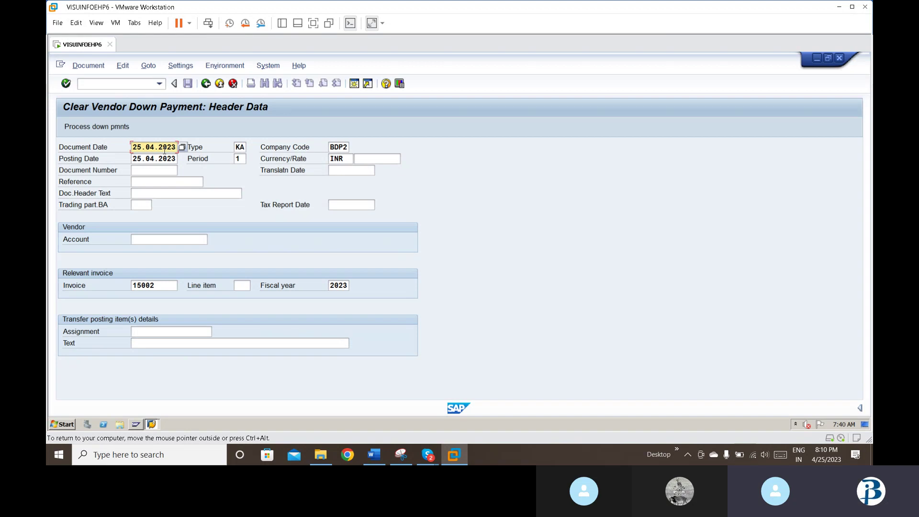
Step: Pull F-53 from the command field history, then clear it to start a new code
left_click(160, 85)
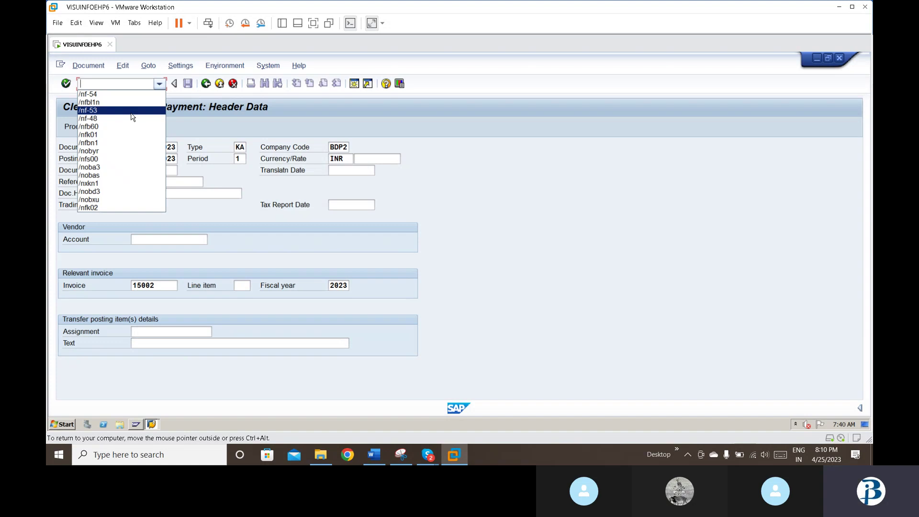
left_click(132, 111)
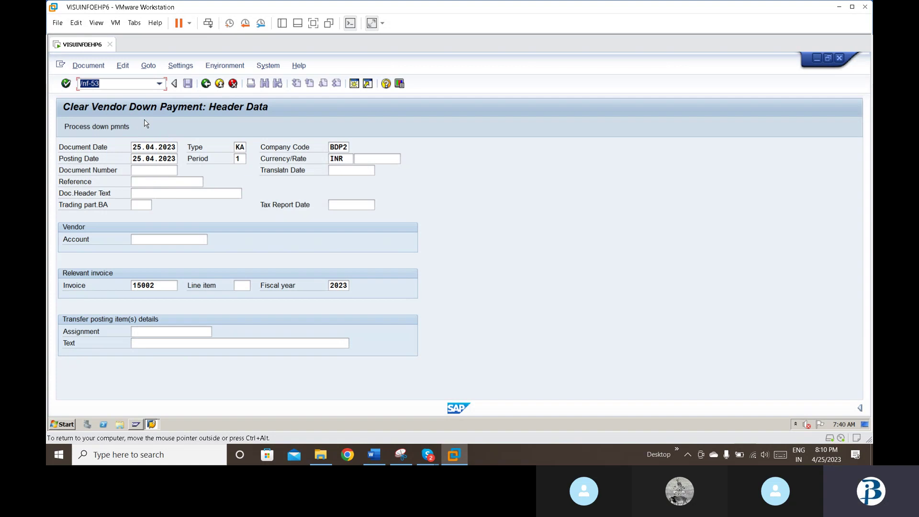
key("BackSpace")
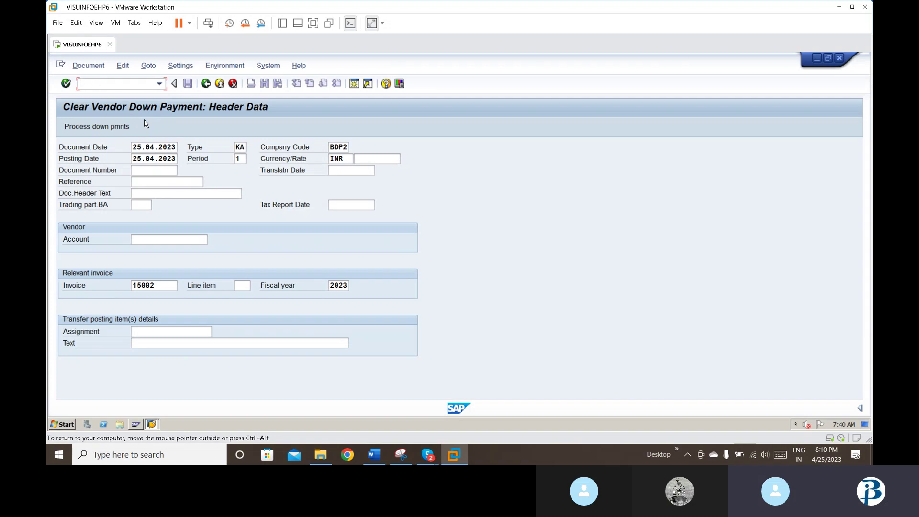
type("/")
Step: In the Word notes, review the Select line item step and its screenshot
left_click(386, 462)
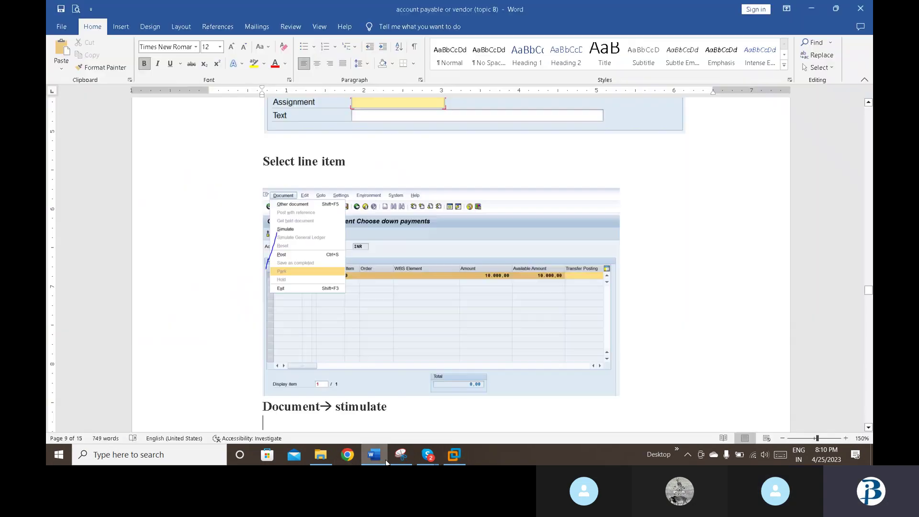
key("Up")
key("Up")
key("Up")
key("Up")
key("Up")
key("Up")
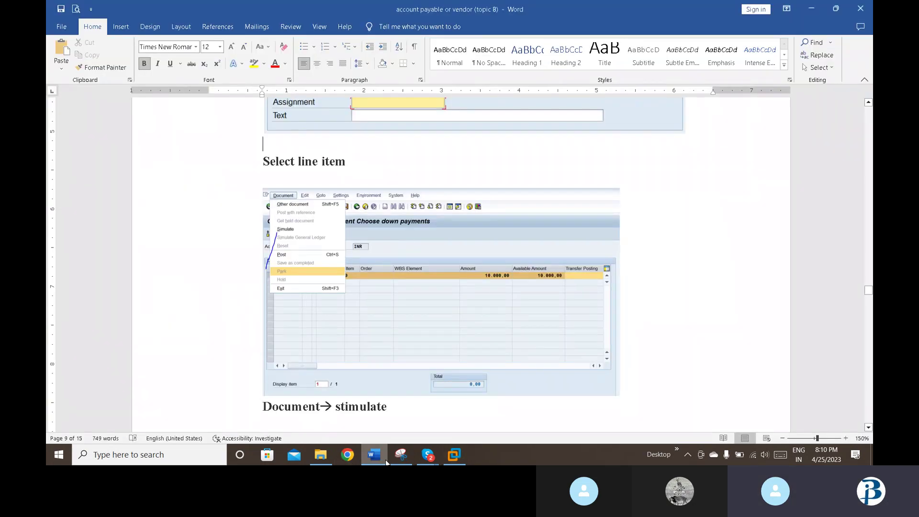
key("Up")
key("Down")
key("Down")
key("Down")
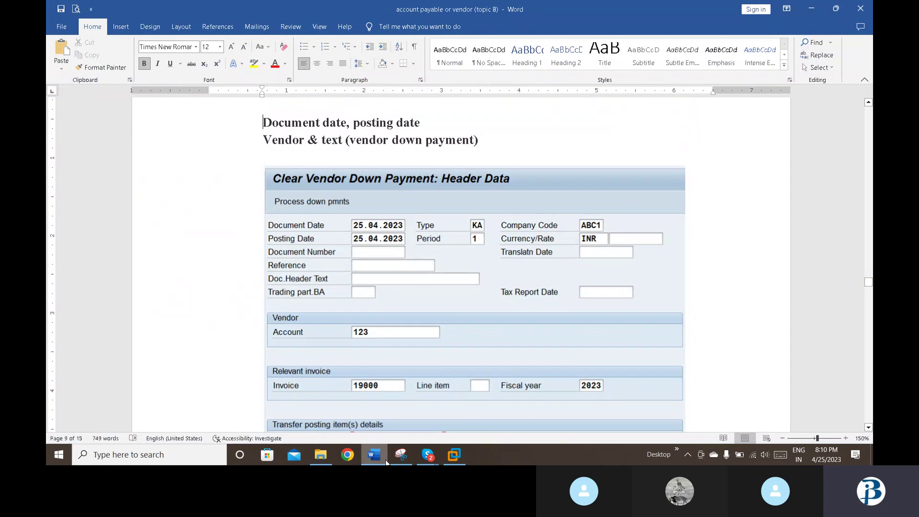
key("Down")
key("Down")
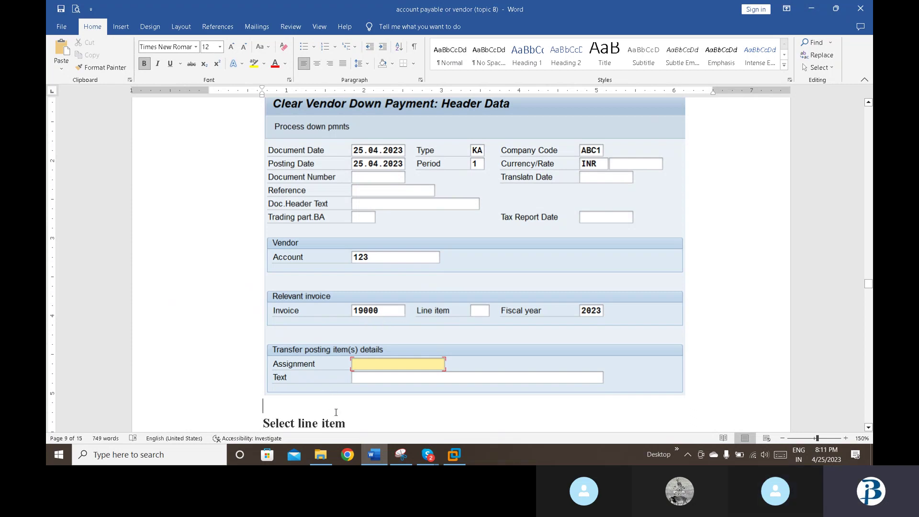
scroll(335, 413, "down", 5)
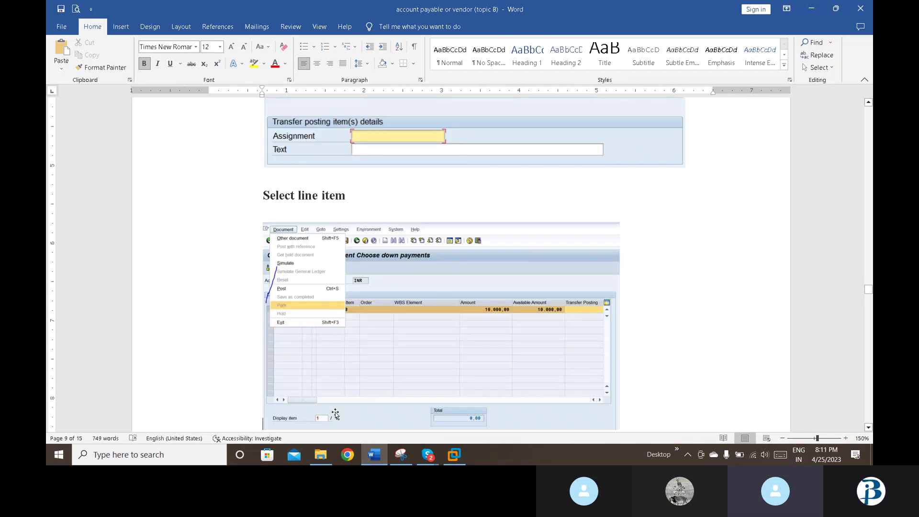
key("Up")
key("Up")
key("Up")
key("Up")
key("Up")
key("Down")
key("Down")
key("Down")
key("Down")
key("Down")
key("Down")
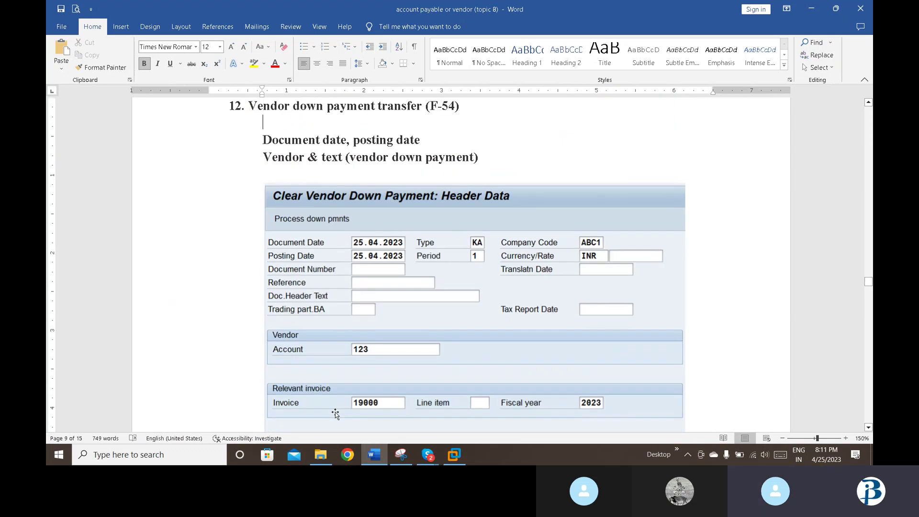
key("Down")
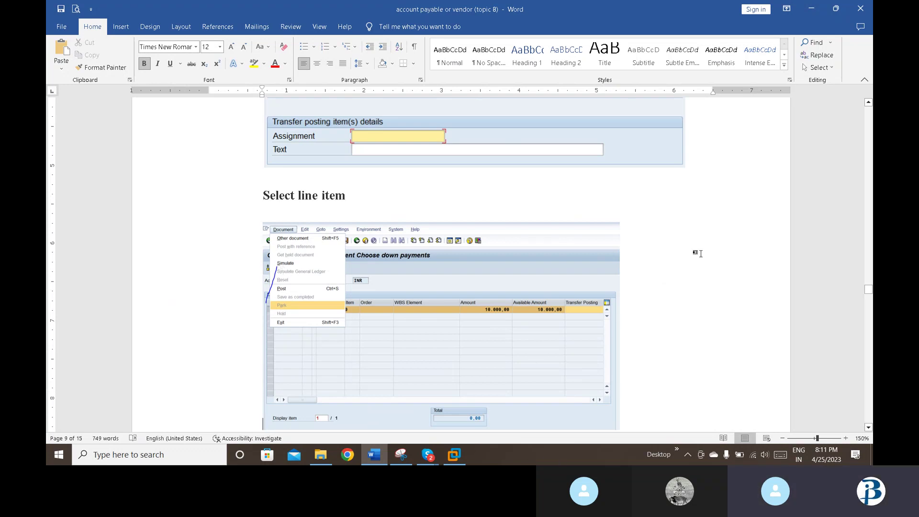
Step: Move up through the notes to the F-48 vendor down payment steps, then return to SAP
key("Up")
key("Up")
key("Up")
key("Up")
key("Up")
key("Up")
key("Up")
key("Up")
key("Up")
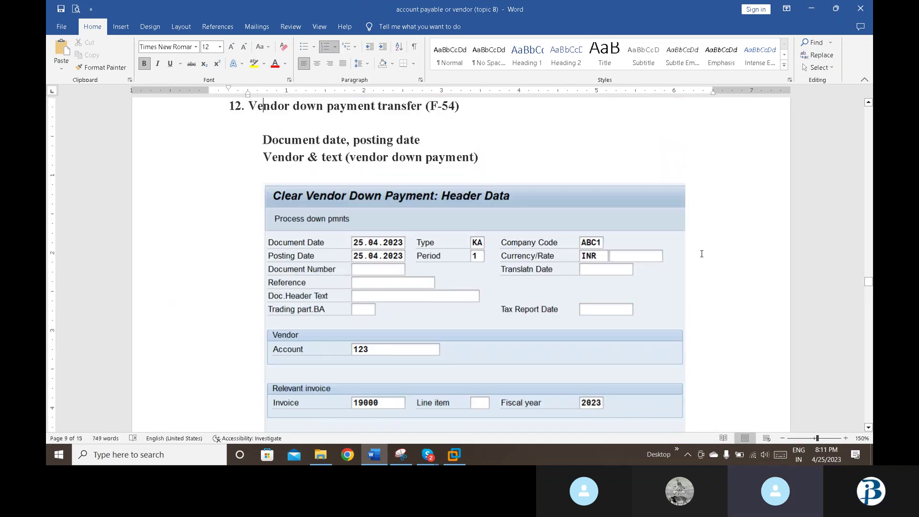
key("Down")
key("Down")
key("Down")
key("Down")
key("Down")
key("Down")
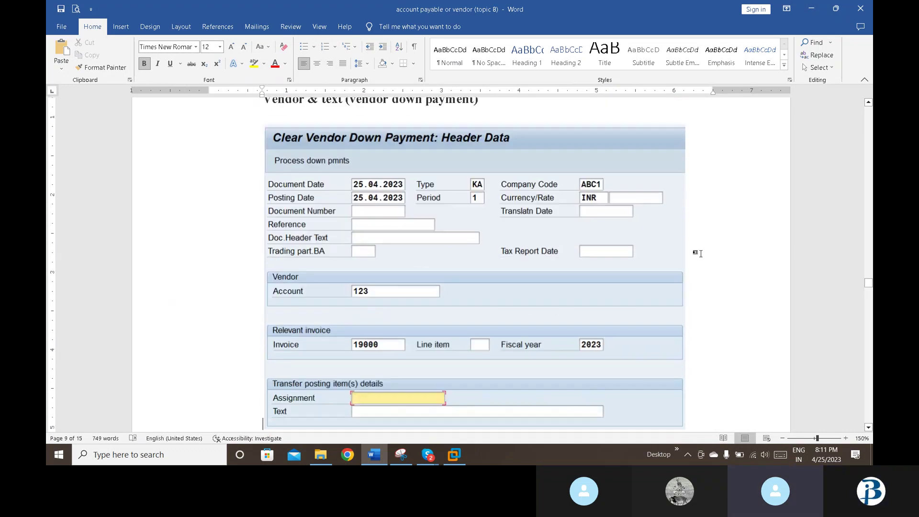
key("Up")
key("Up")
key("Up")
key("Up")
key("Up")
key("Up")
key("Up")
key("Up")
key("Up")
key("Up")
key("Up")
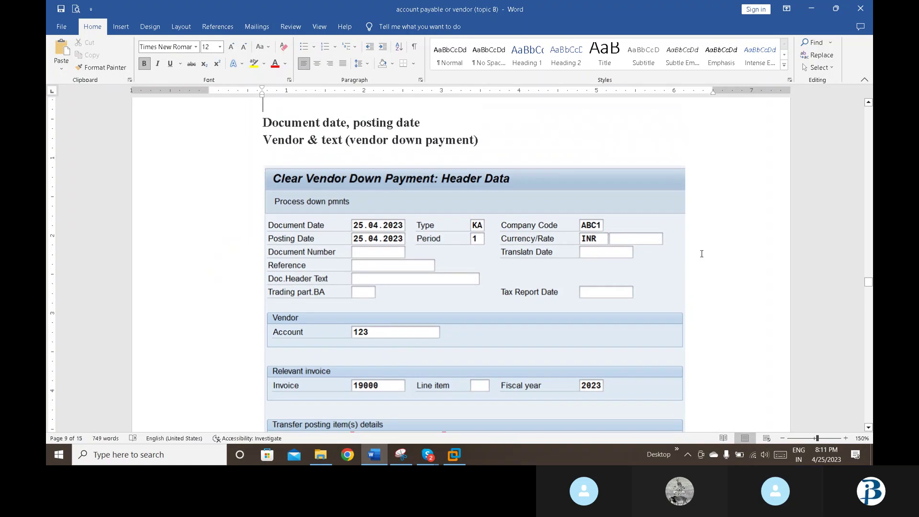
key("Up")
key("Up")
key("Up")
key("Up")
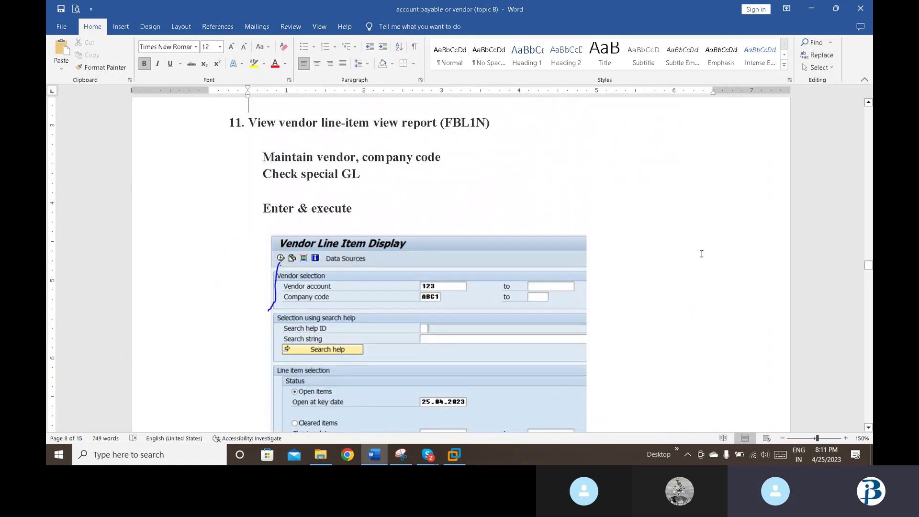
key("Up")
key("Up")
key("Up")
key("Up")
key("Up")
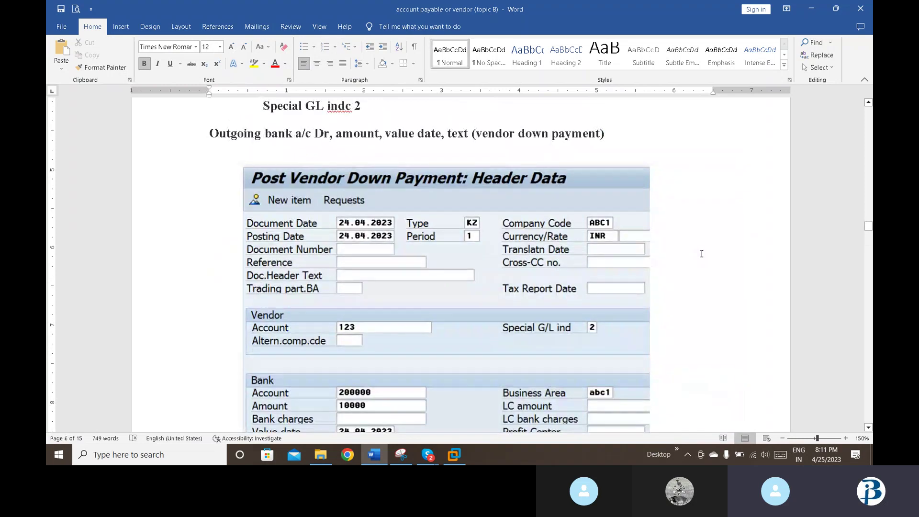
key("Up")
key("Up")
key("Up")
key("Up")
key("Up")
key("Up")
key("Up")
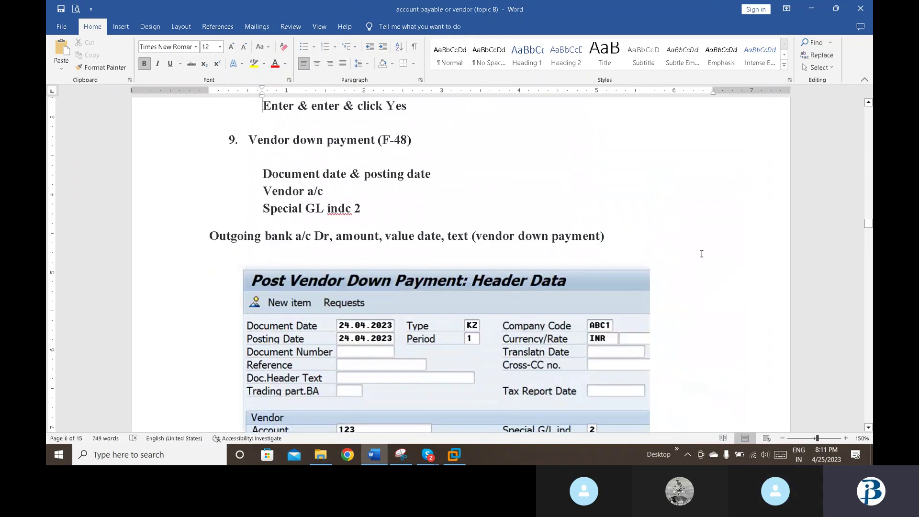
left_click(453, 461)
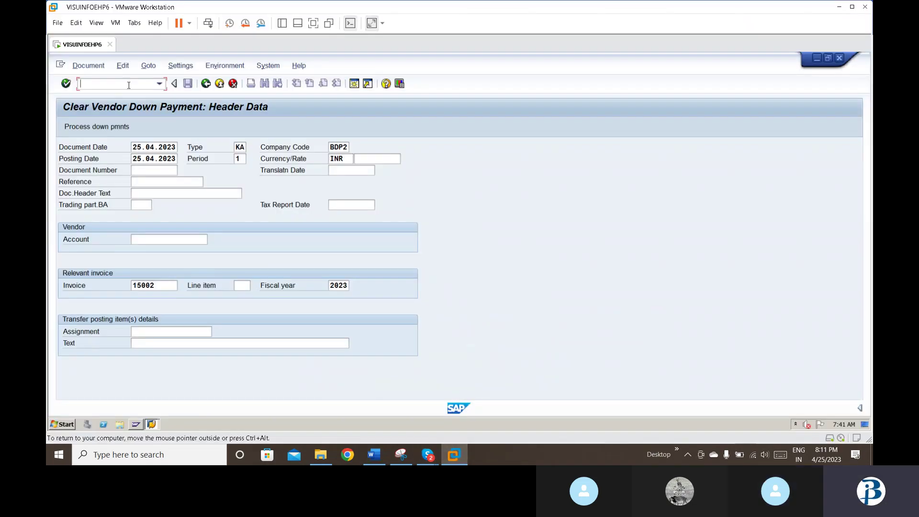
Step: Start F-48 with document date 25.04.2023, vendor 150 and special G/L indicator 2
left_click(129, 85)
type("/nf-48")
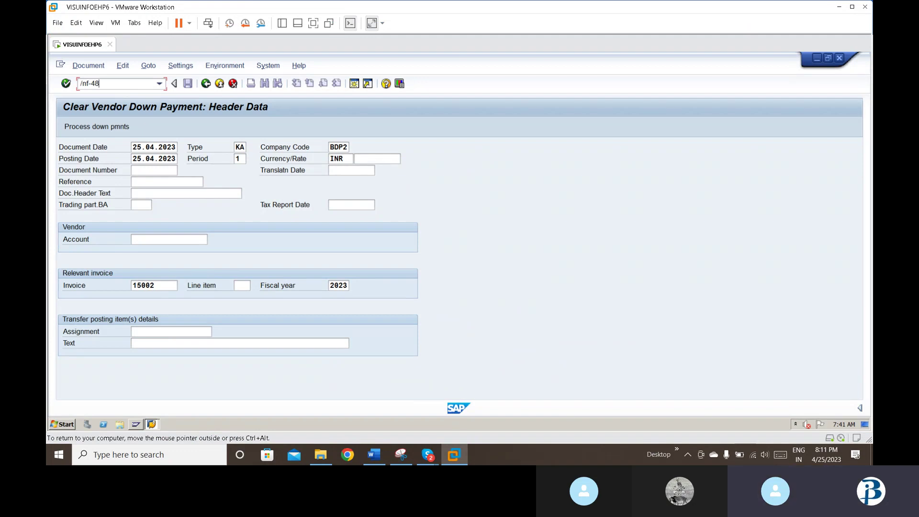
key("Return")
type("25.04.2023")
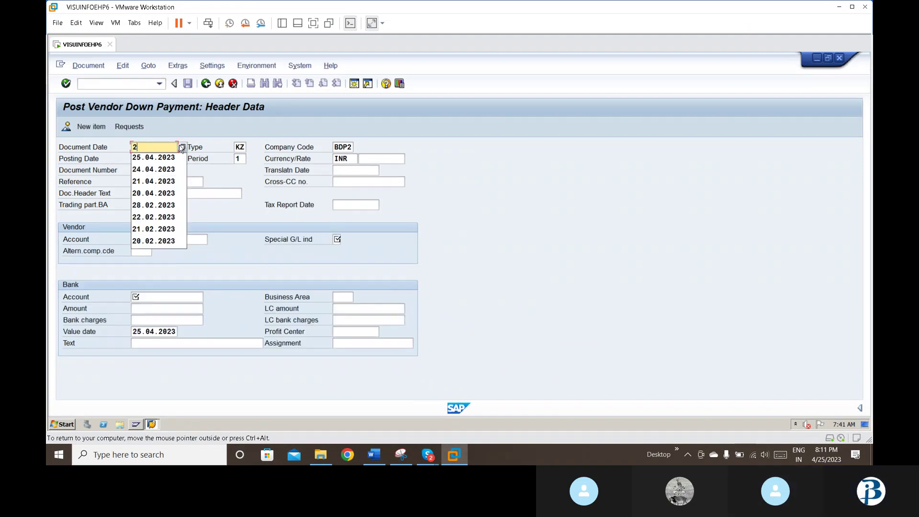
key("Return")
key("Tab")
key("Tab")
key("Tab")
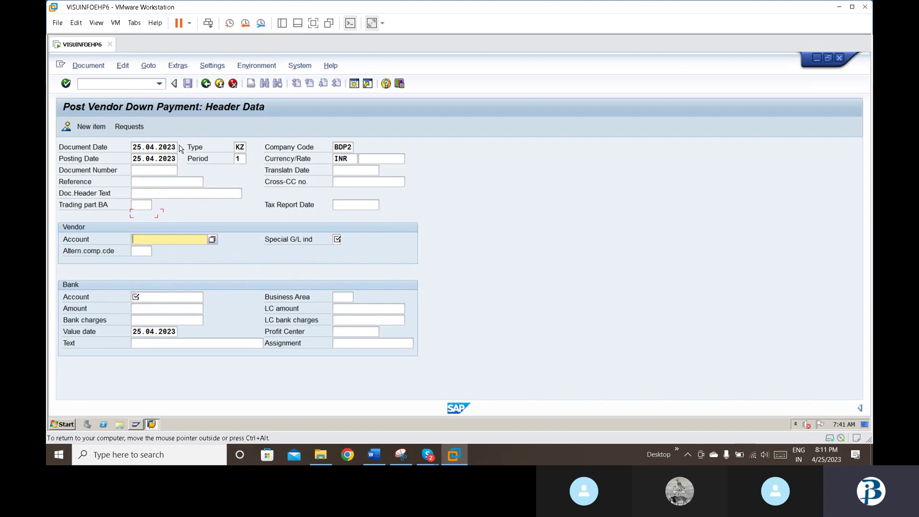
type("150")
key("Tab")
type("2")
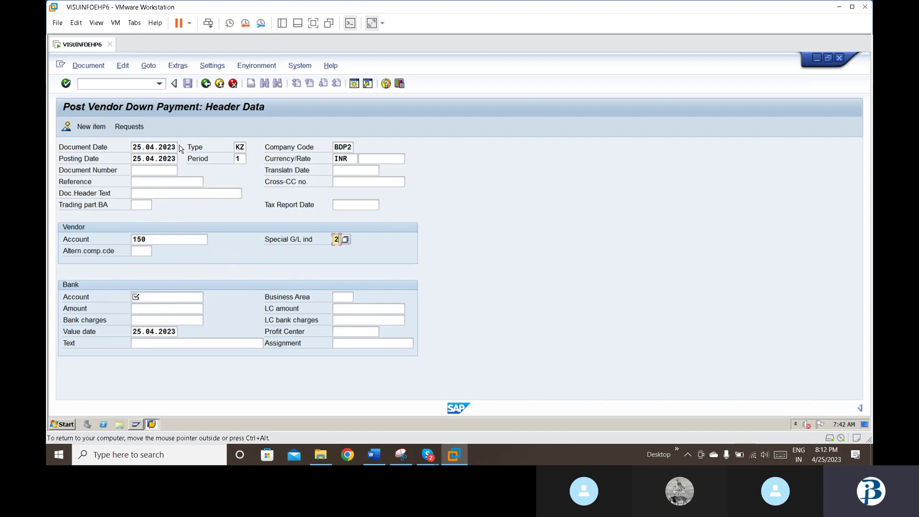
key("Tab")
Step: Set bank account 200001, amount 1000 and text 'vendor downpayment', then submit the header
left_click(158, 296)
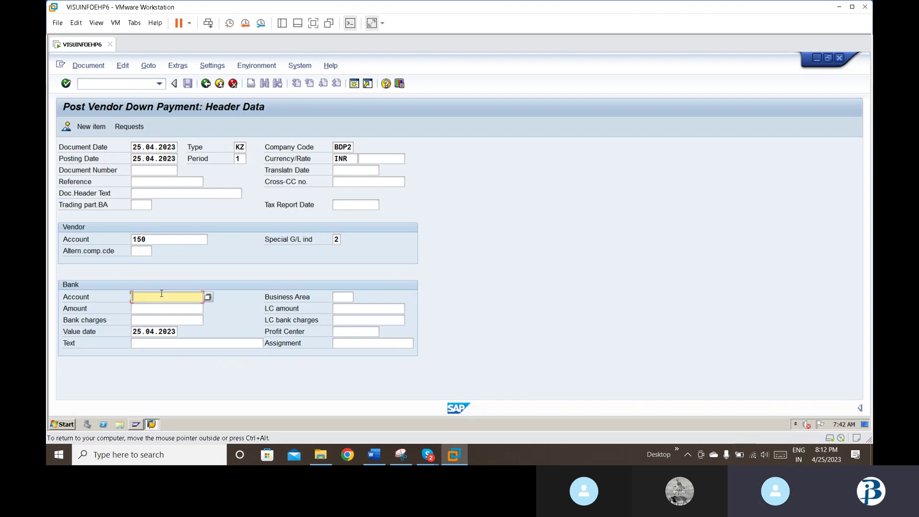
left_click(208, 298)
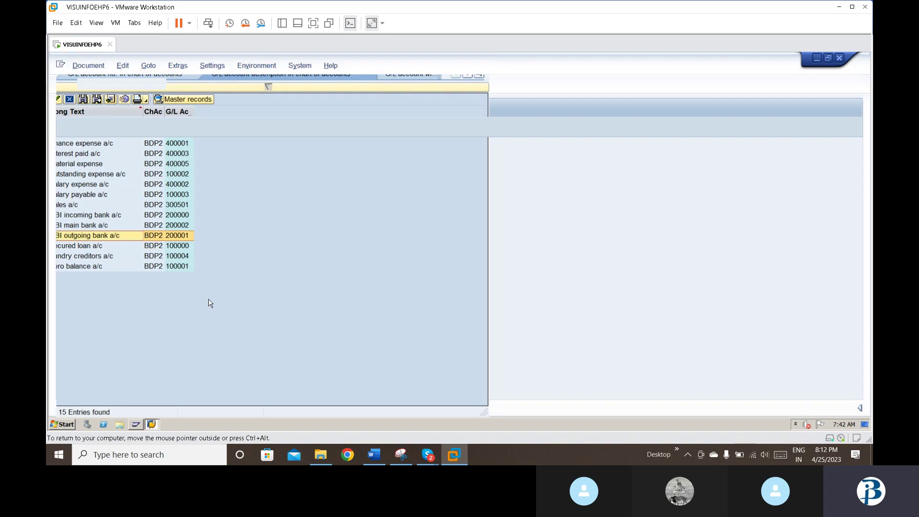
key("Return")
type("1")
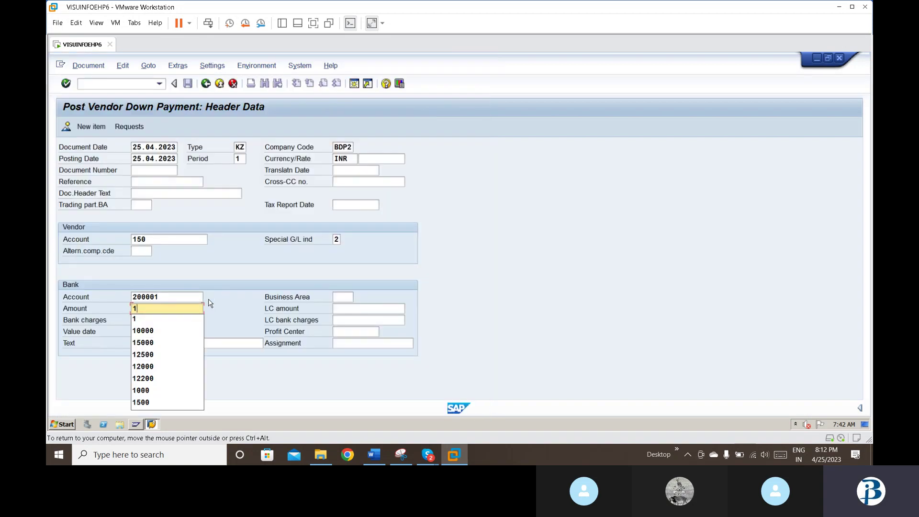
type("000")
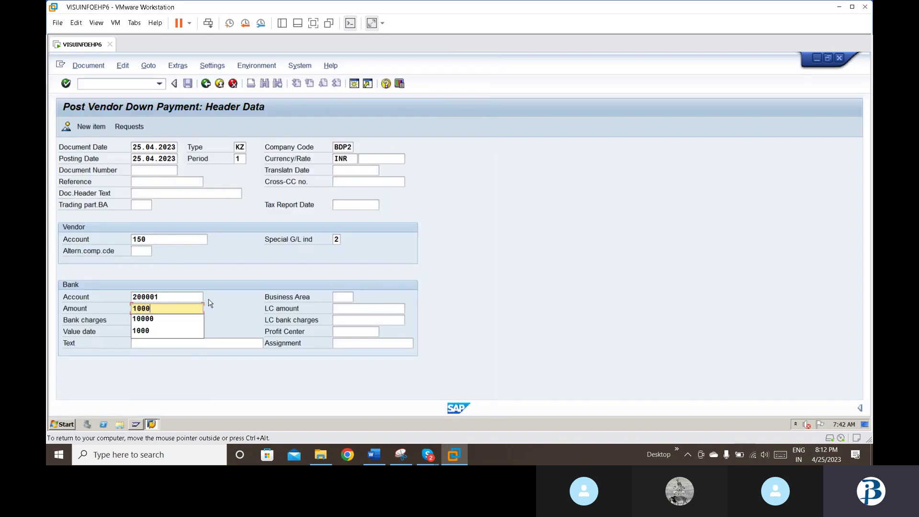
key("Tab")
key("Return")
key("Tab")
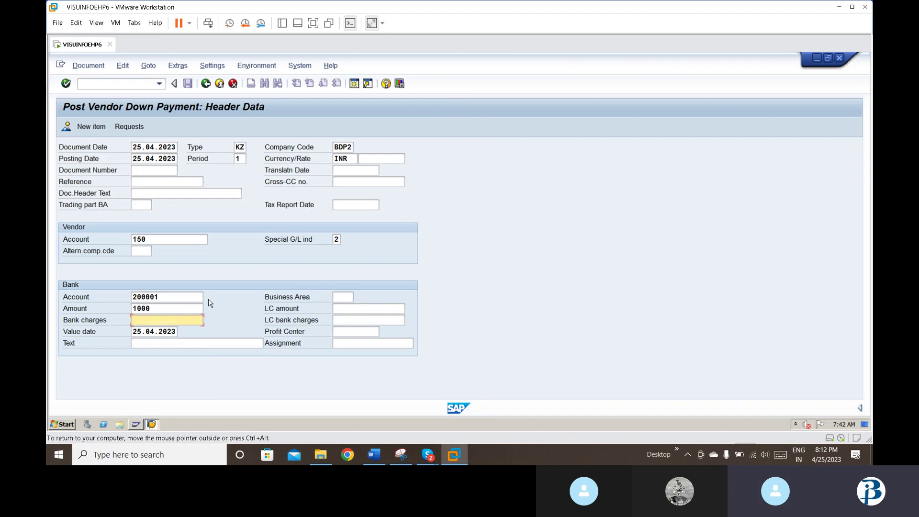
key("Tab")
key("Tab")
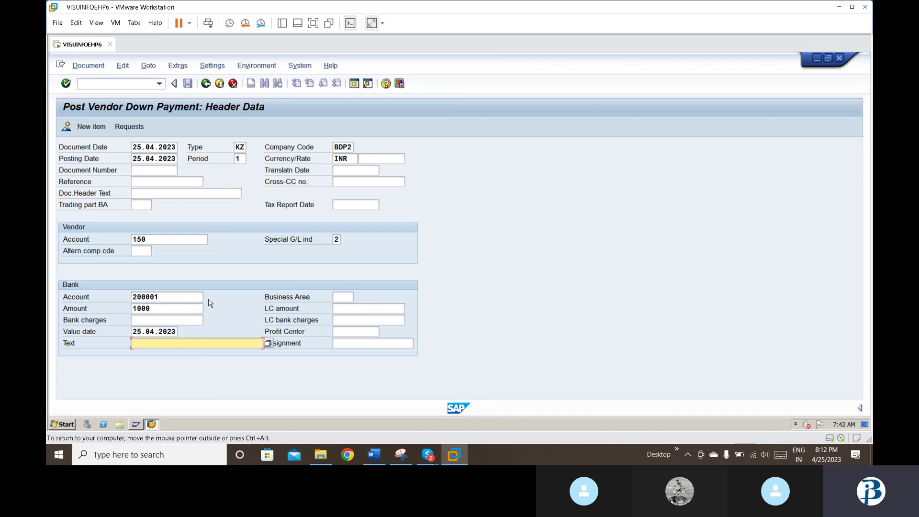
type("v")
key("Down")
key("Return")
key("Return")
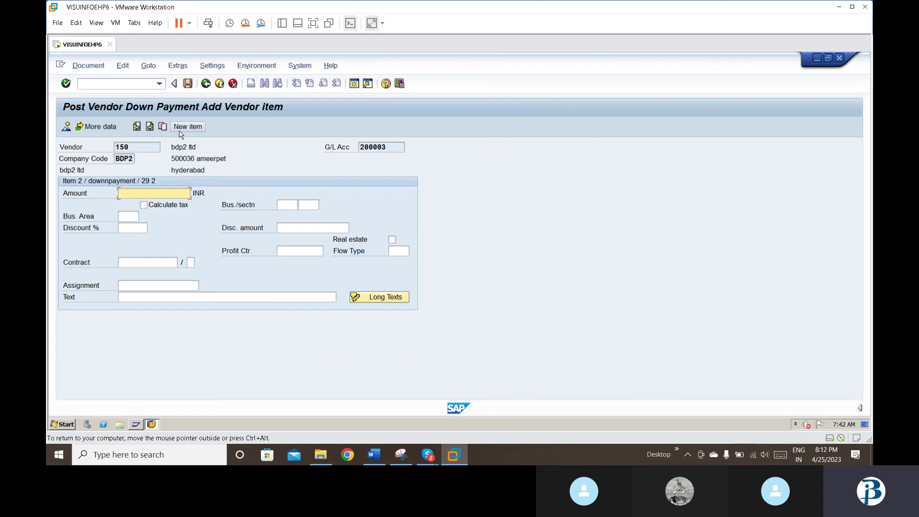
Step: Fill the vendor item with amount * and text 'vendor downpayment'
type("*")
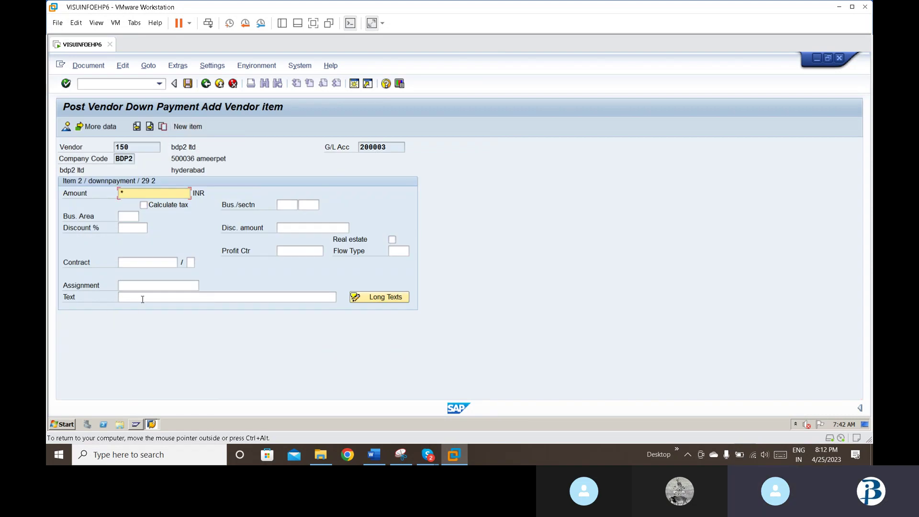
left_click(142, 297)
type("v")
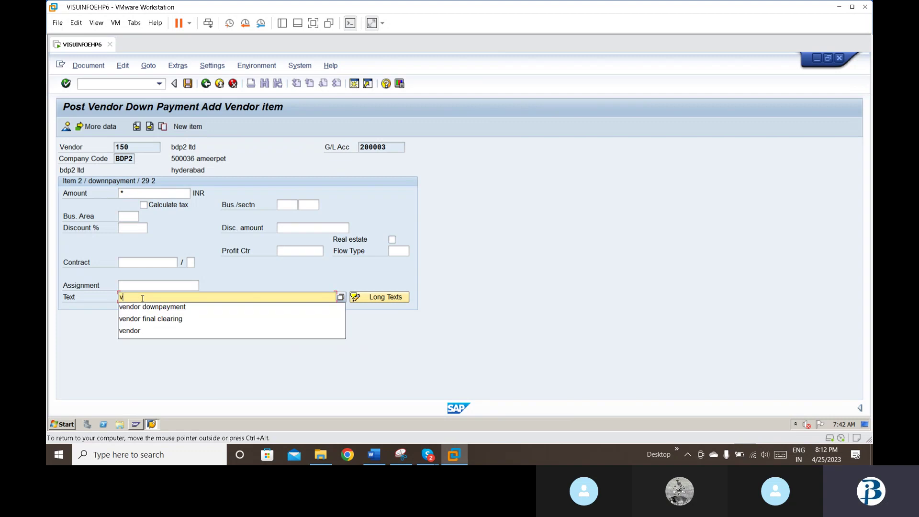
left_click(152, 306)
key("Return")
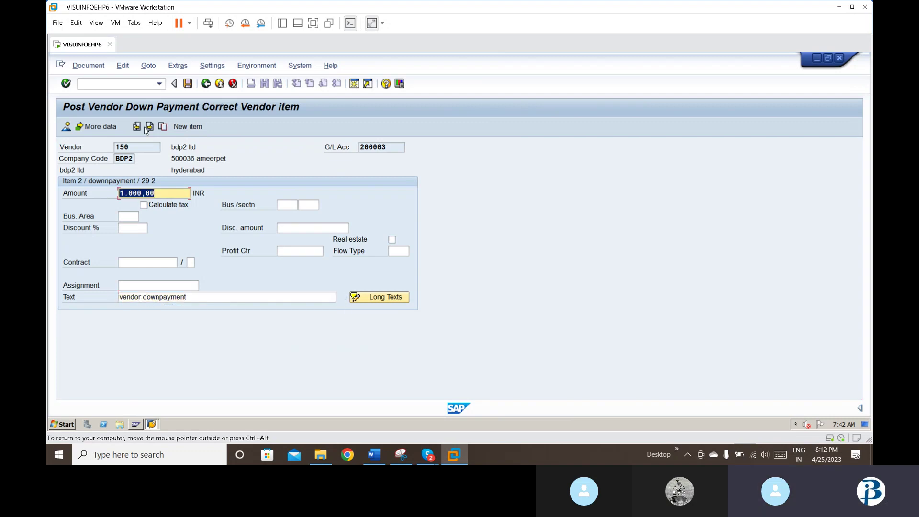
Step: Simulate the 1,000 INR down payment and post it as document 15003
left_click(93, 70)
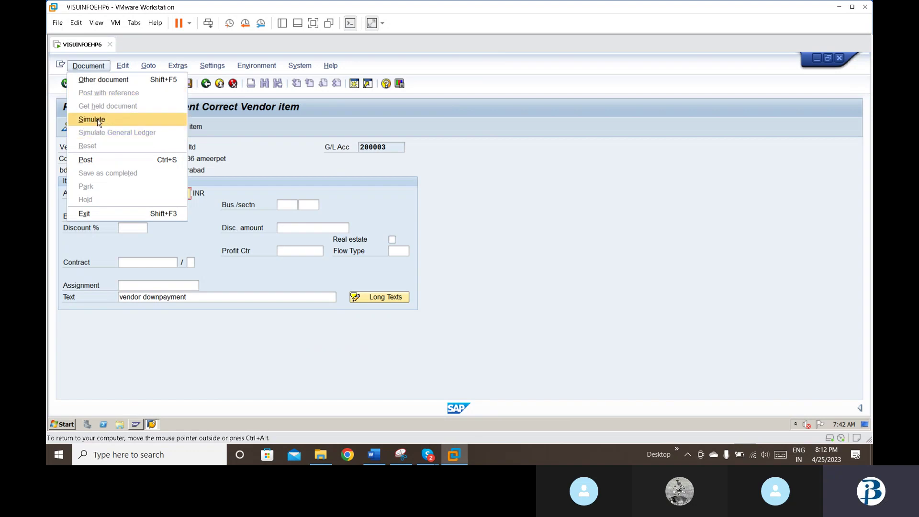
left_click(92, 119)
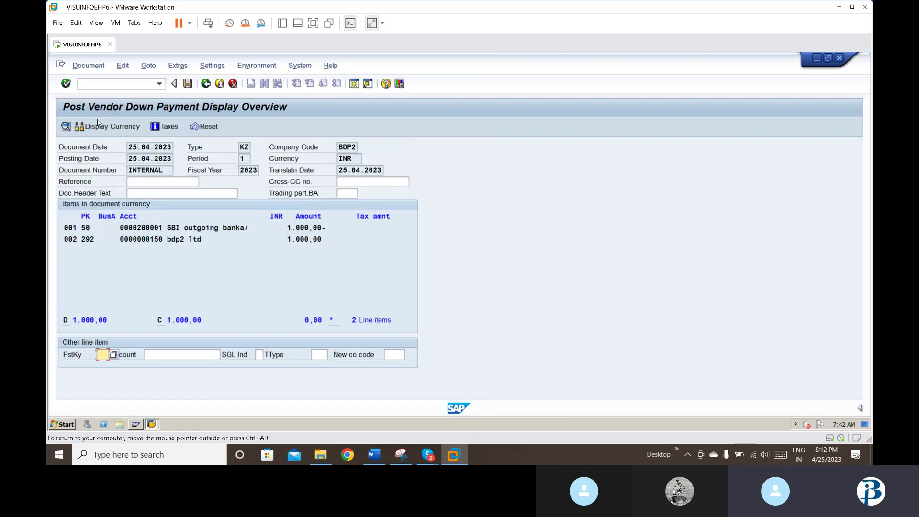
left_click(187, 84)
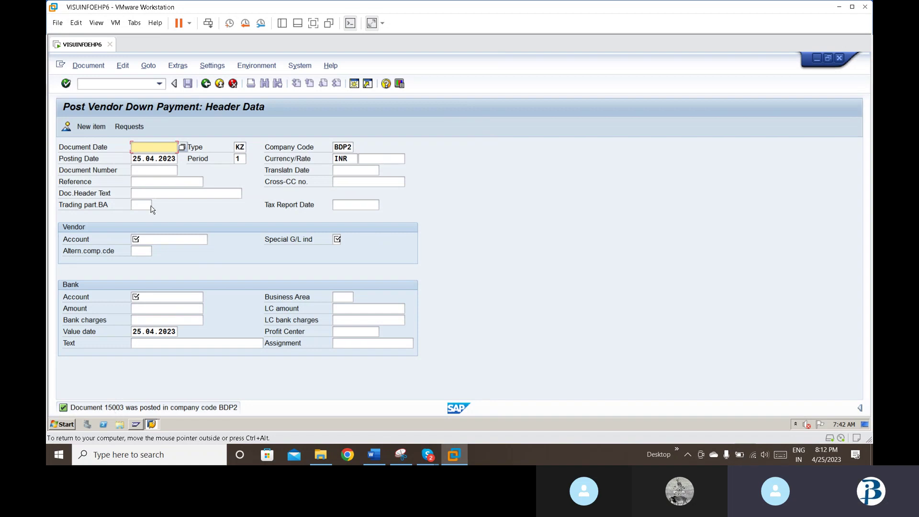
Step: Open F-54 and fill document date 25.04.2023 and vendor account 150
left_click(126, 82)
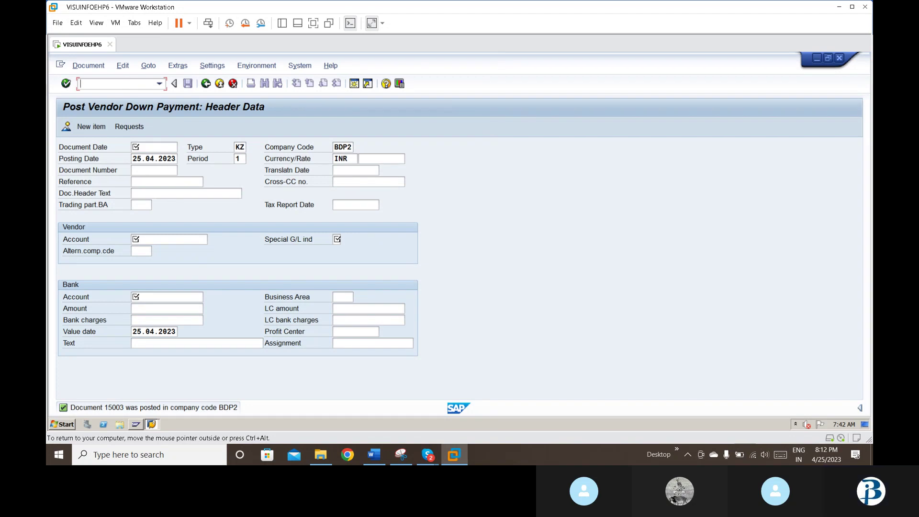
type("/nf-54")
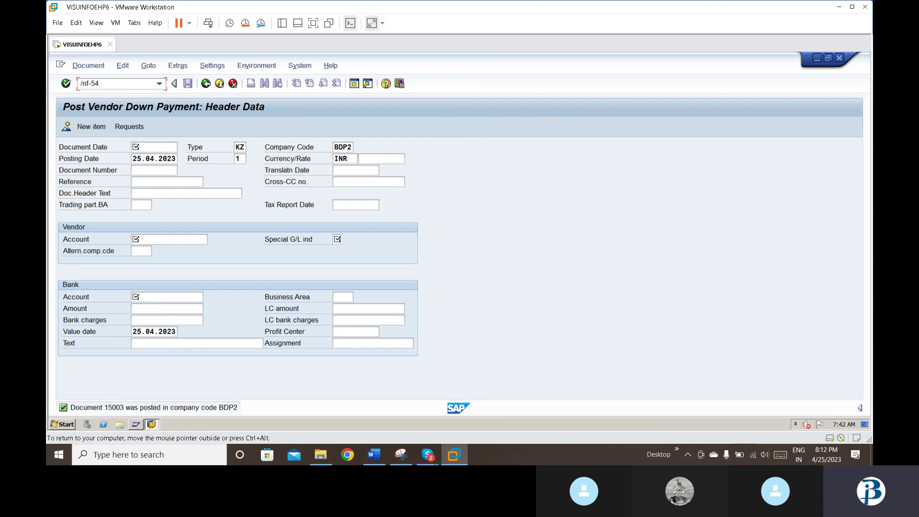
key("Return")
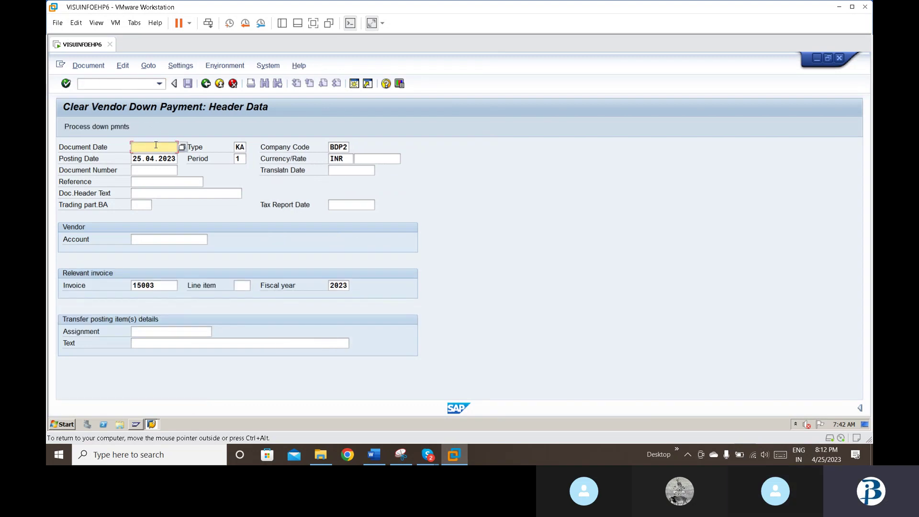
type("2")
key("Down")
key("Return")
key("Tab")
key("Tab")
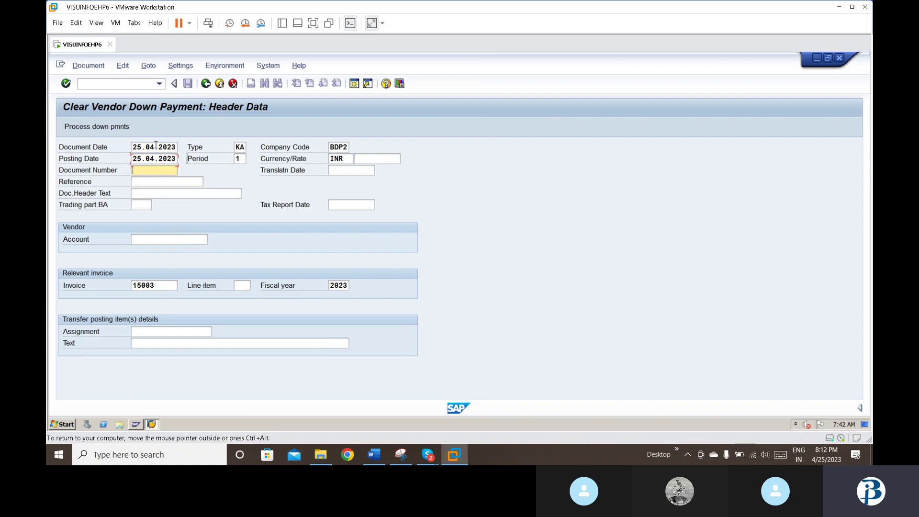
key("Tab")
key("Tab")
key("Tab")
key("Tab")
key("Tab")
type("150")
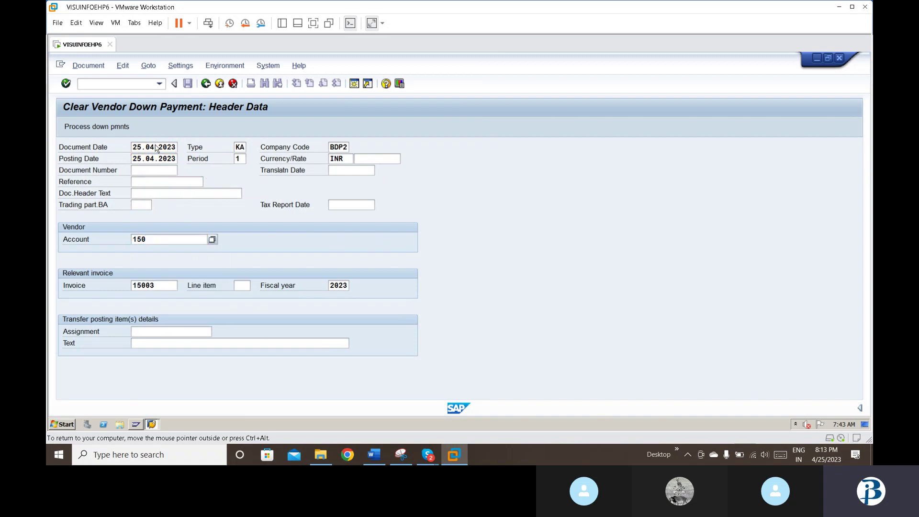
Step: Submit the clearing header, get 'No down payments exist' repeatedly, and return to Word
key("Return")
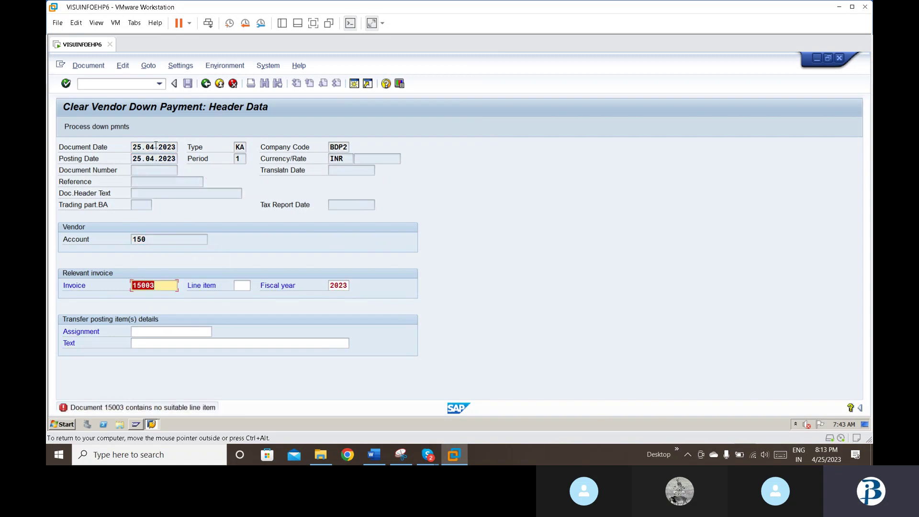
key("Return")
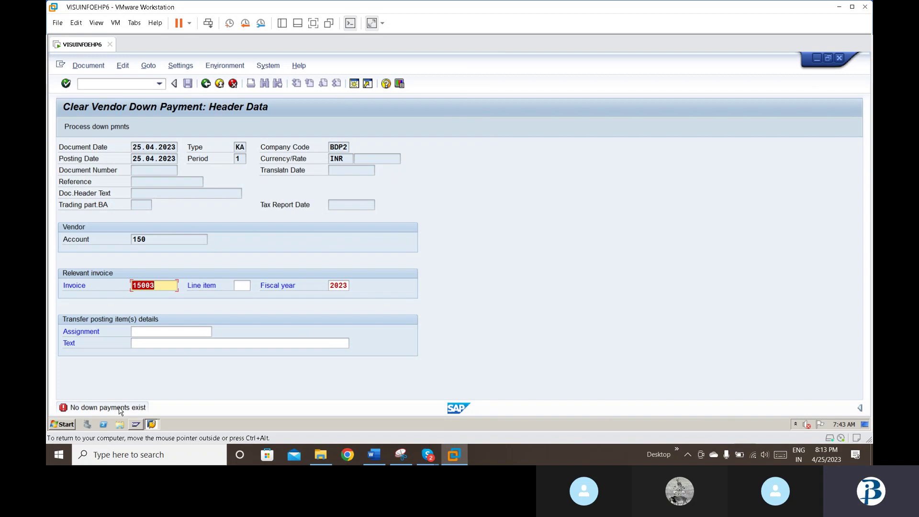
key("Return")
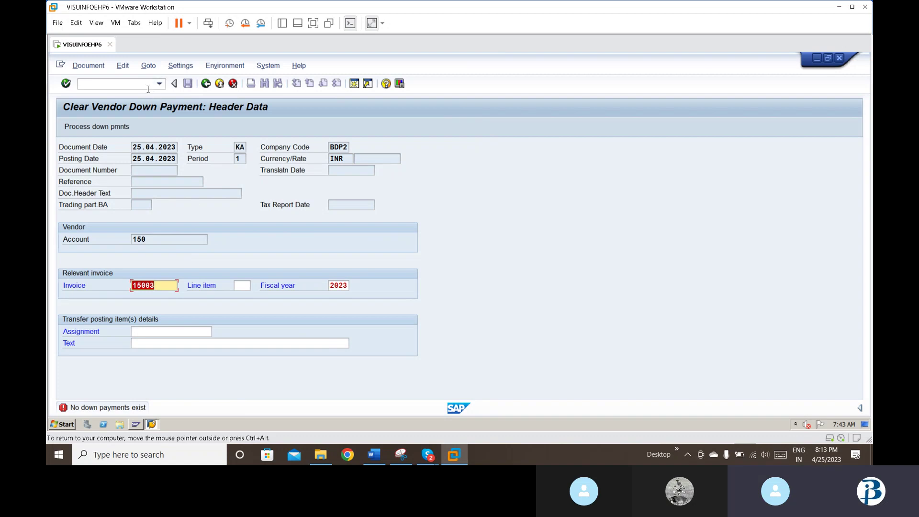
left_click(375, 455)
Step: Read through the F-54 clearing notes down to the Select line item step, then return to SAP
key("Down")
key("Down")
key("Down")
key("Down")
key("Down")
key("Down")
key("Down")
key("Down")
key("Down")
key("Down")
key("Down")
key("Down")
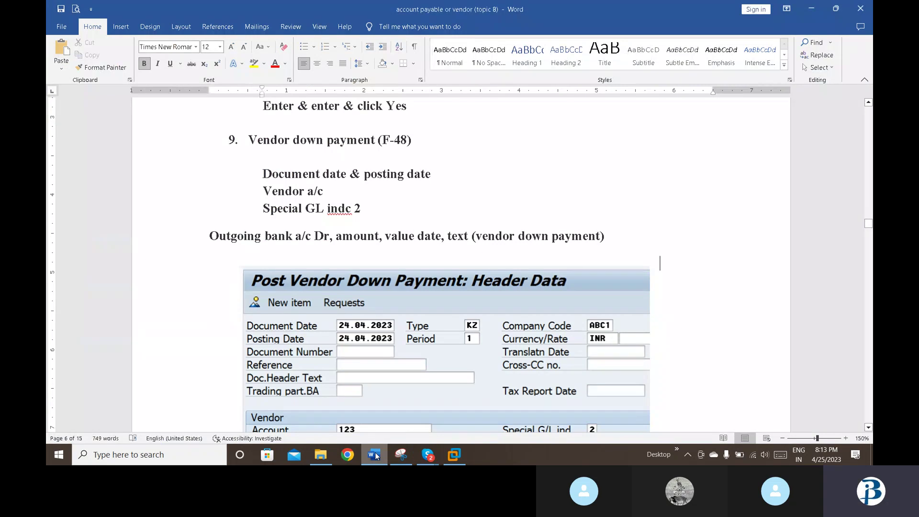
key("Down")
key("Down")
key("Down")
key("Down")
key("Down")
key("Down")
key("Down")
key("Down")
key("Down")
key("Down")
key("Down")
key("Down")
key("Down")
key("Down")
key("Down")
key("Down")
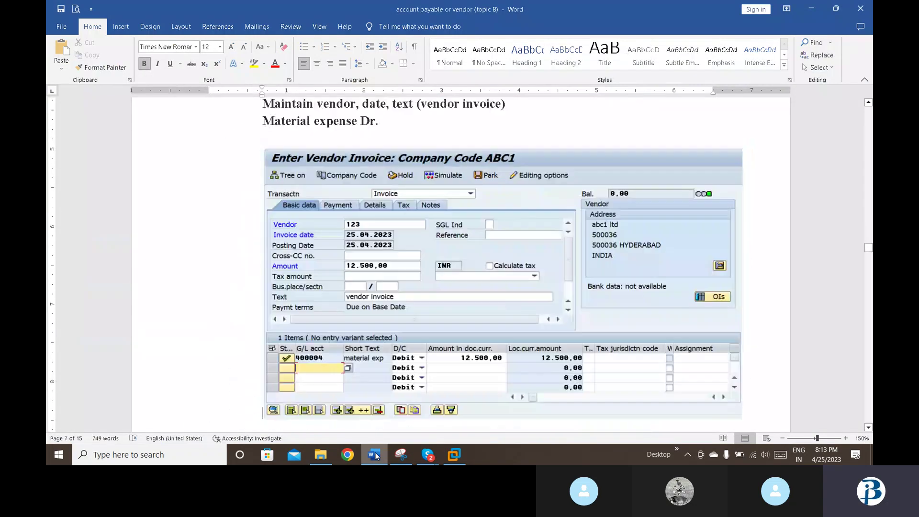
key("Down")
key("Down")
key("Down")
key("Down")
key("Down")
key("Down")
key("Down")
key("Down")
key("Down")
key("Down")
key("Down")
key("Down")
key("Down")
key("Down")
key("Down")
key("Down")
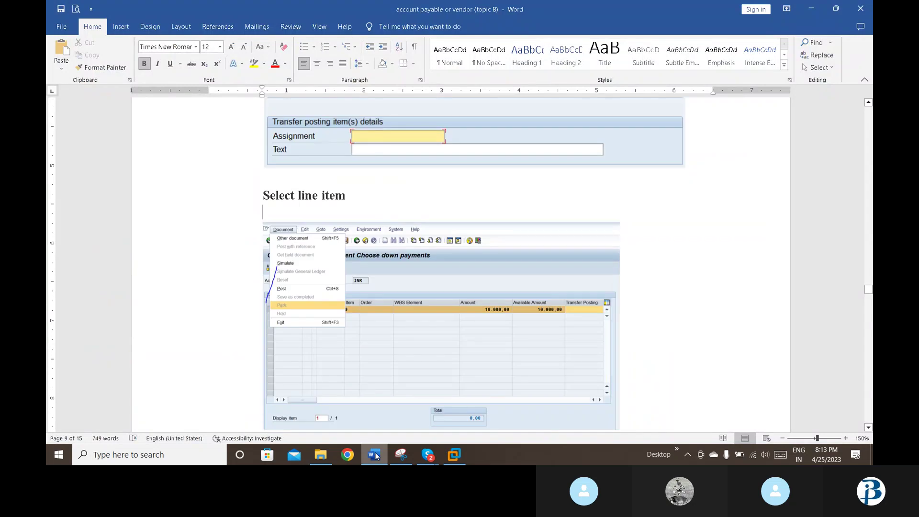
key("Up")
key("Up")
key("Up")
key("Up")
key("Down")
key("Down")
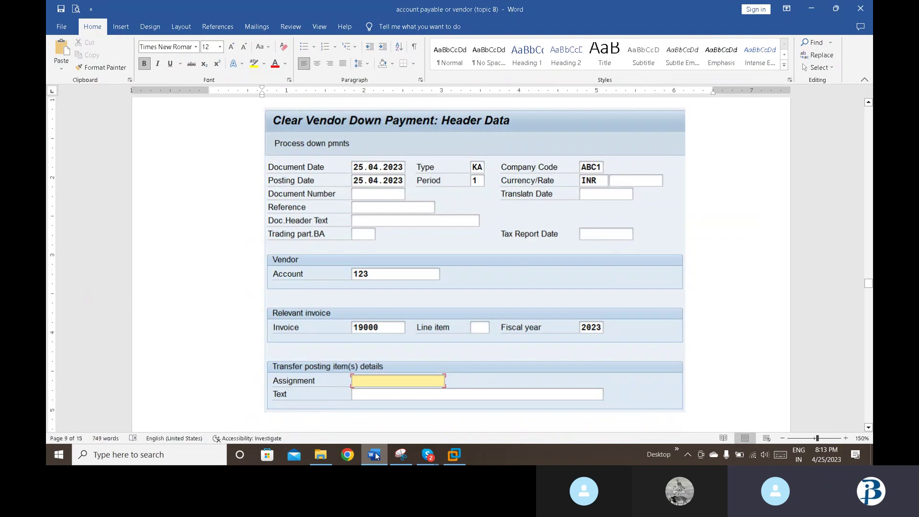
key("Down")
key("Down")
key("Down")
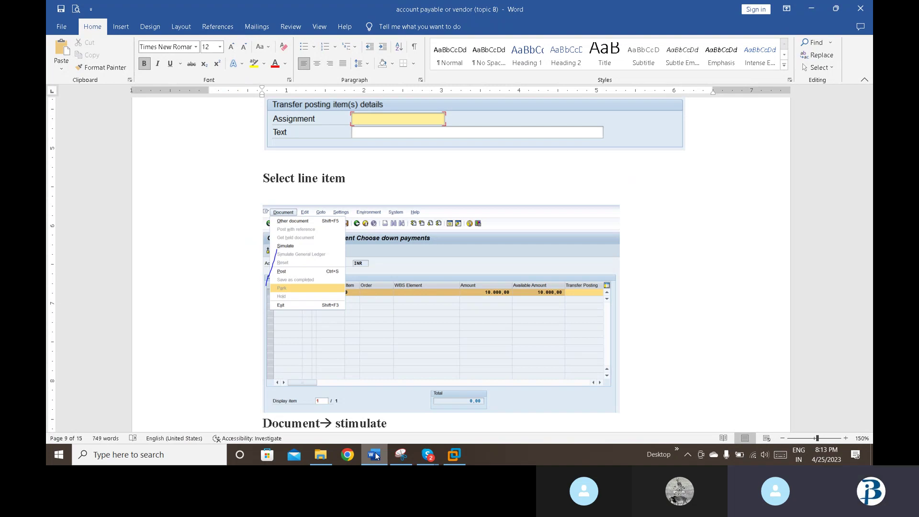
left_click(454, 455)
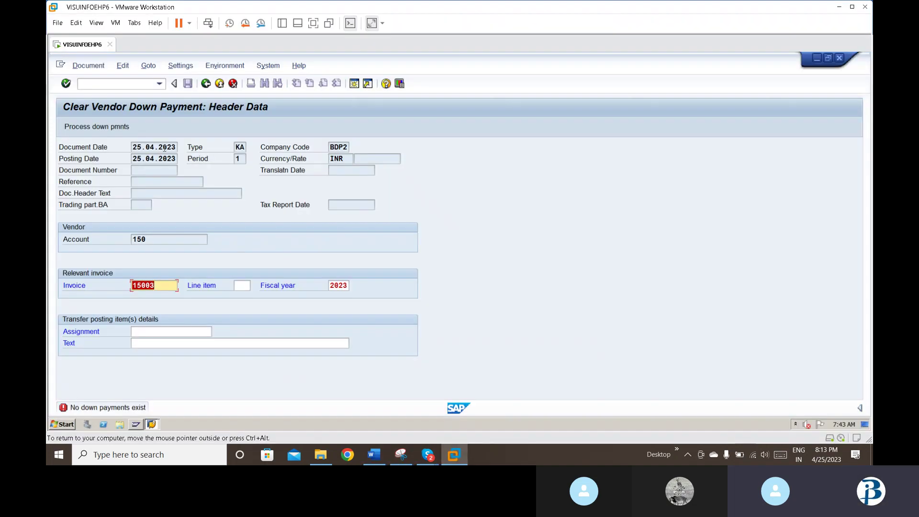
Step: Run FBL1N for vendor 150, showing down payments 15000, 15001, 15003 totalling 26,000.00 INR
left_click(158, 83)
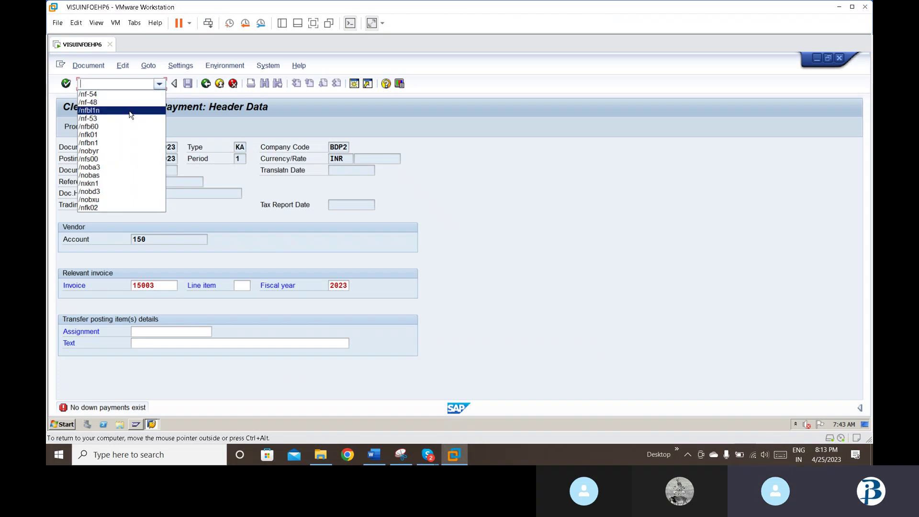
key("Escape")
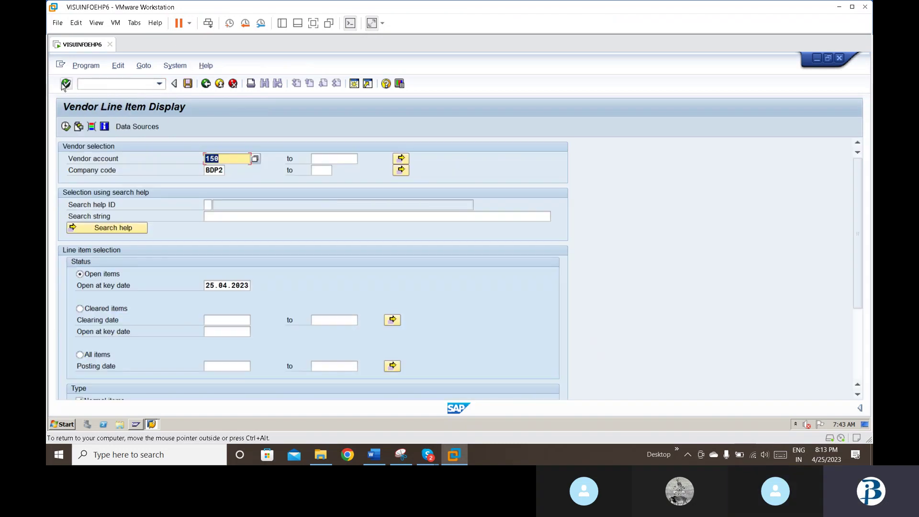
left_click(66, 126)
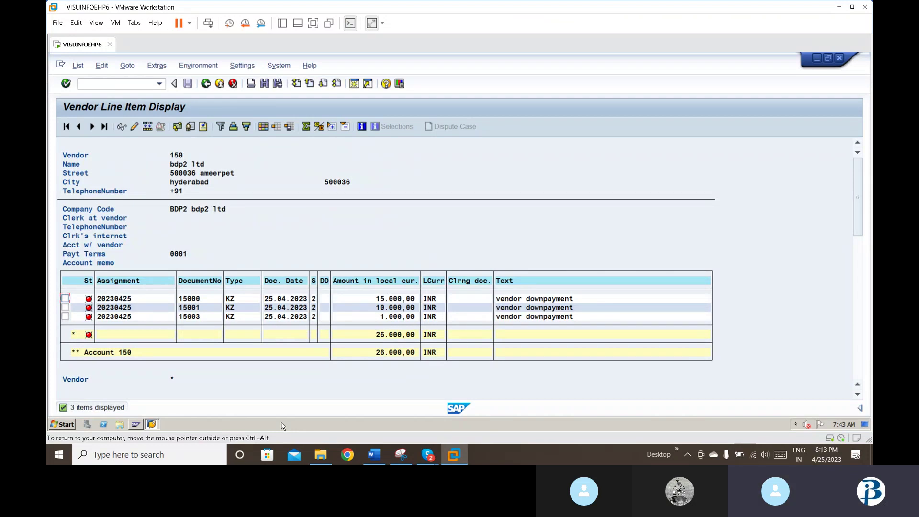
left_click(372, 460)
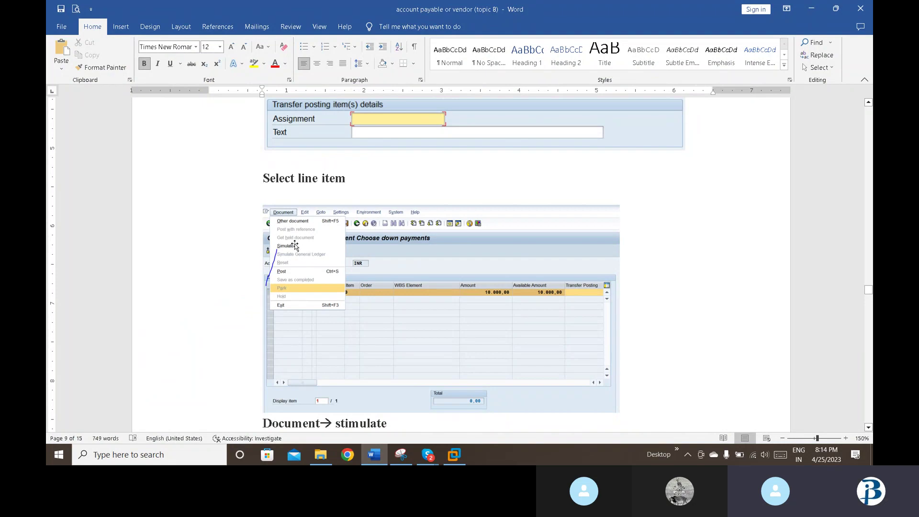
Step: Look over section 13, Vendor final clearing (F-53), in the Word notes, then return to SAP
key("Down")
key("Down")
key("Down")
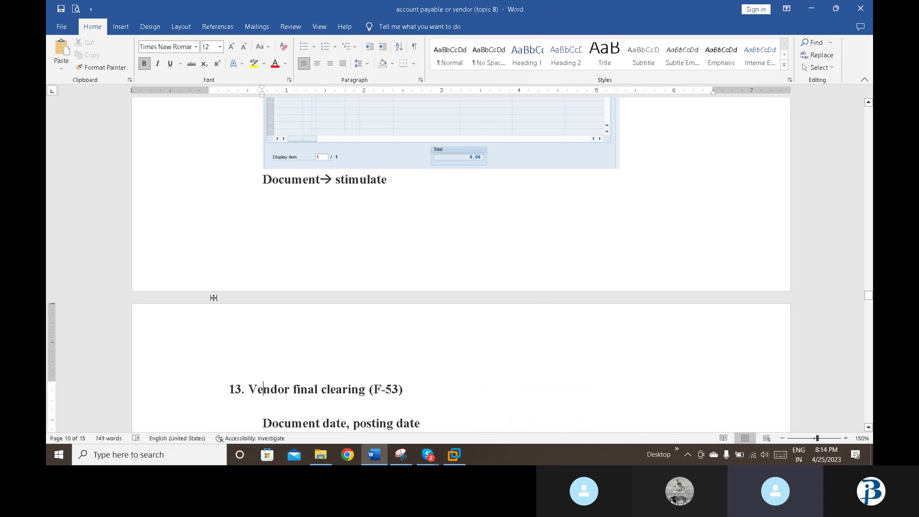
scroll(213, 298, "up", 3)
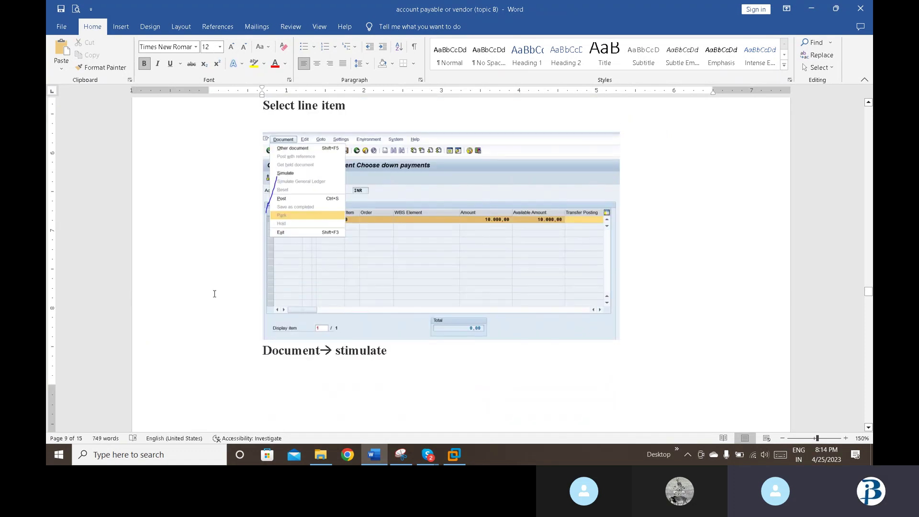
key("Down")
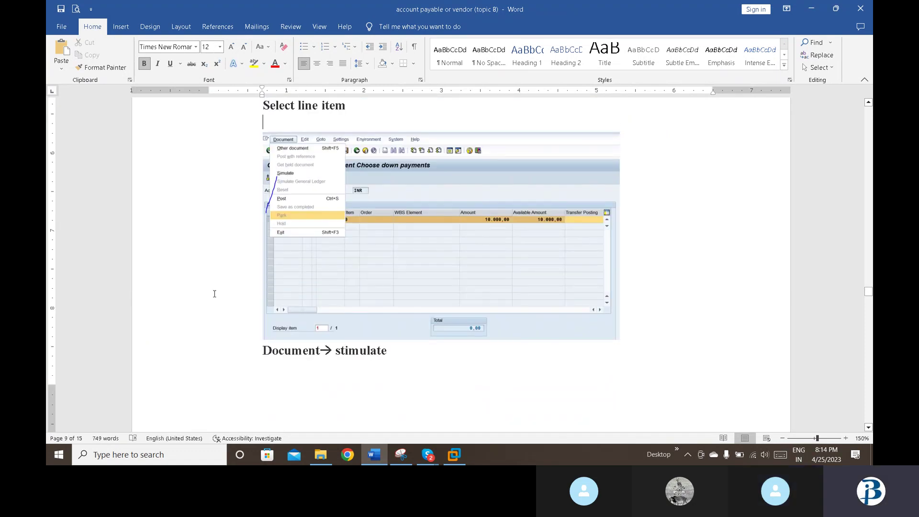
key("Down")
key("Down")
key("Down")
key("Down")
key("Down")
key("Down")
key("Down")
key("Down")
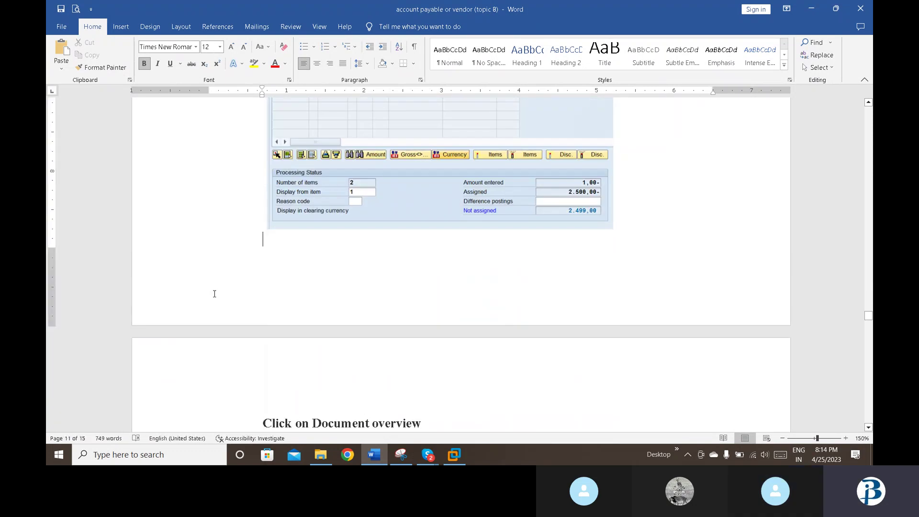
key("Up")
key("Up")
key("Up")
key("Up")
key("Up")
key("Up")
key("Up")
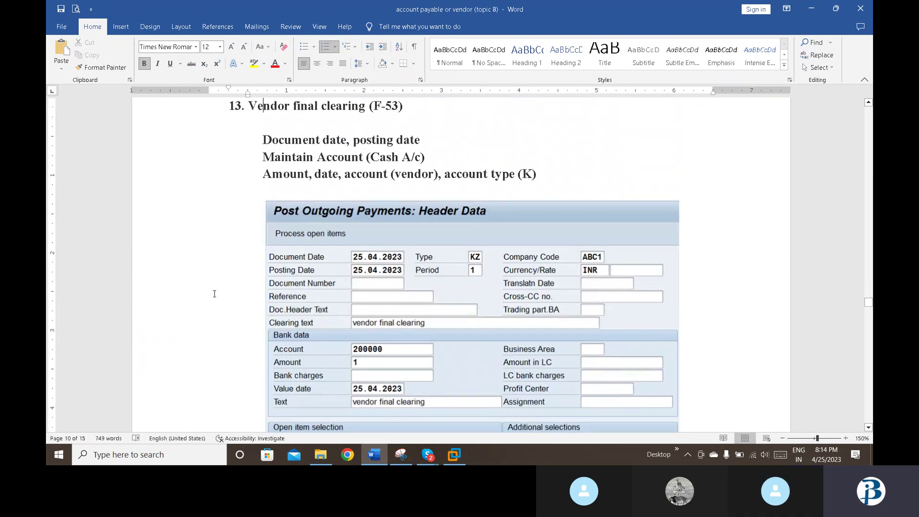
key("Up")
key("Up")
key("Up")
key("Up")
mouse_move(433, 459)
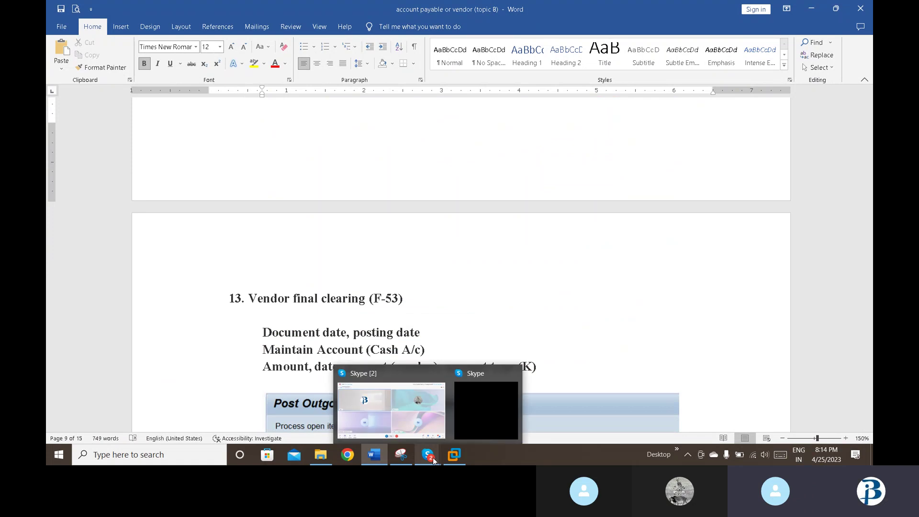
left_click(455, 454)
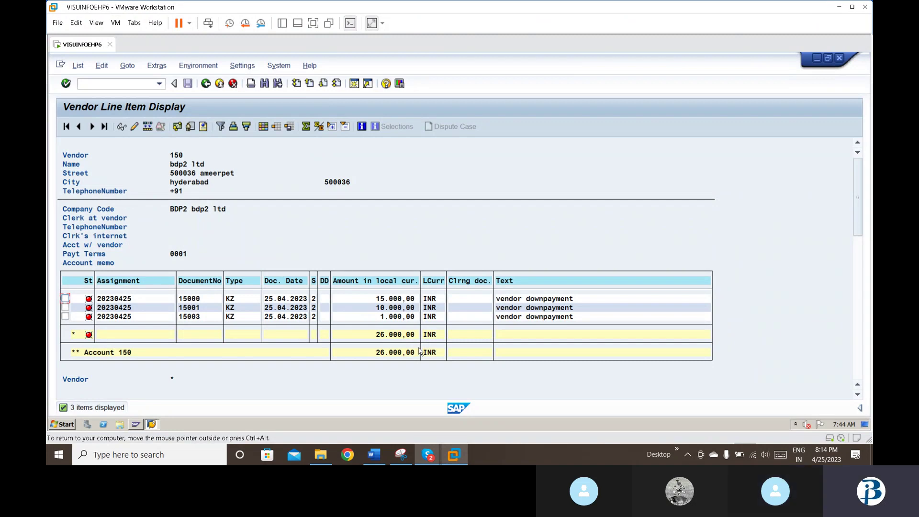
Step: Open FB60 from history and enter vendor 150, correcting a date typed into the vendor field
left_click(112, 83)
left_click(160, 84)
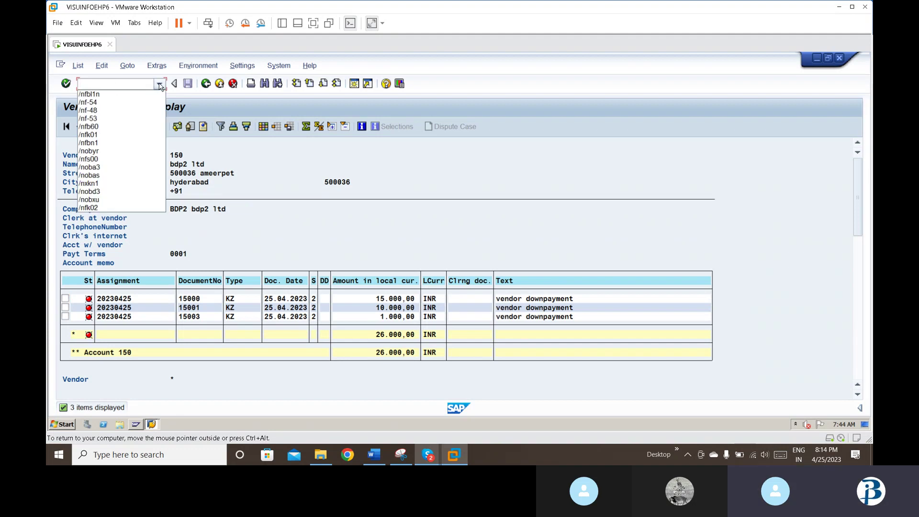
left_click(99, 127)
key("Return")
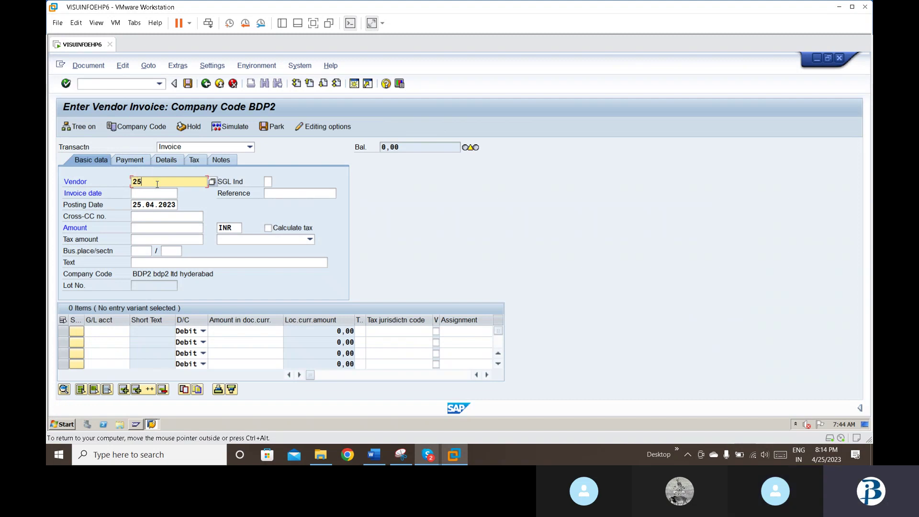
type("25.04.2023")
key("Tab")
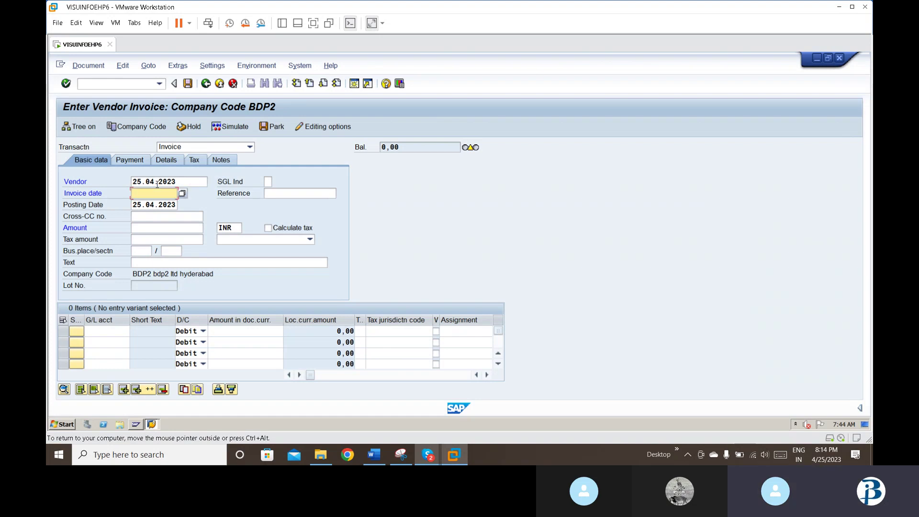
left_click(156, 184)
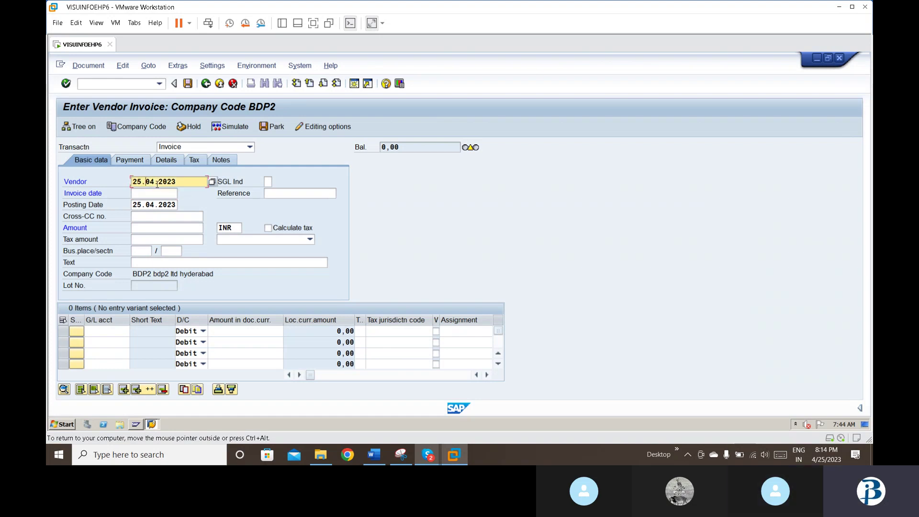
key("BackSpace")
key("BackSpace")
key("BackSpace")
key("BackSpace")
key("BackSpace")
key("BackSpace")
key("BackSpace")
key("BackSpace")
key("BackSpace")
key("BackSpace")
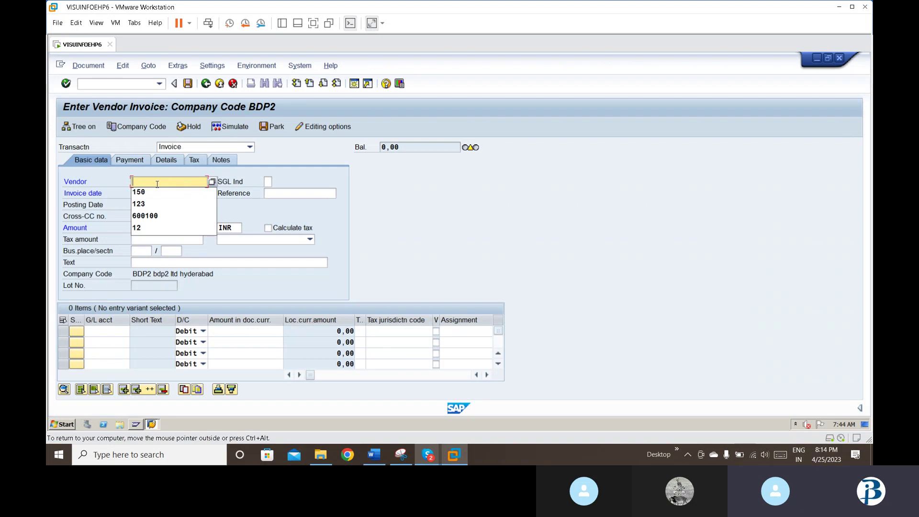
key("Down")
key("Return")
Step: Set invoice date 25.04.2023, amount 1000 and text 'vendor invoice posting'
type("2")
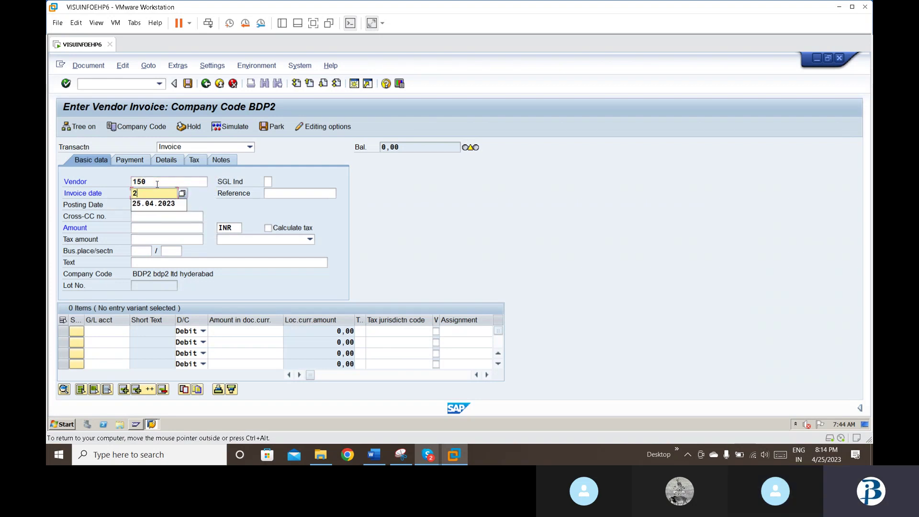
key("Down")
key("Return")
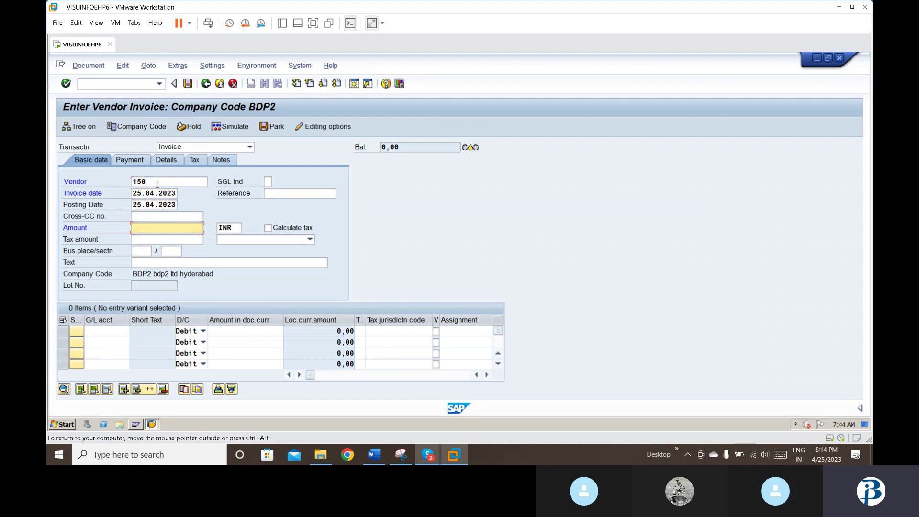
type("1000")
key("Return")
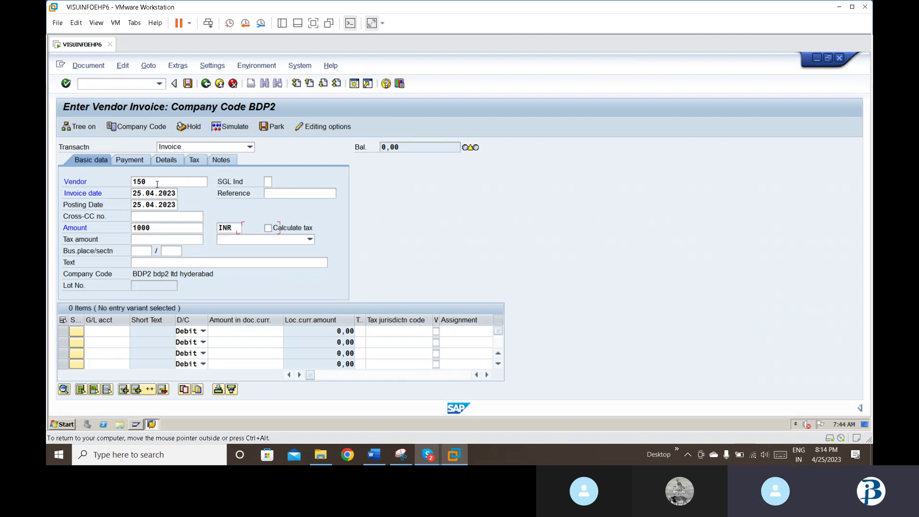
key("Tab")
key("Tab")
key("Tab")
key("Tab")
key("Tab")
key("Tab")
type("v")
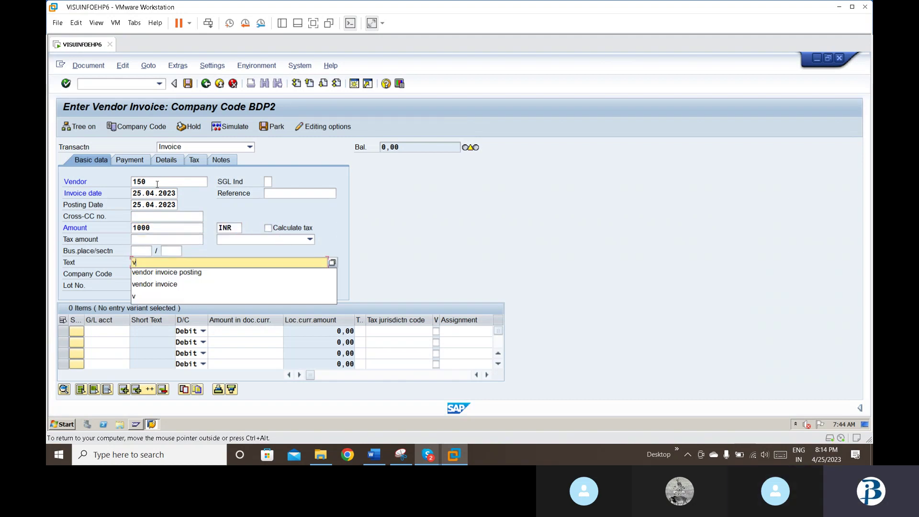
key("Down")
key("Return")
key("Return")
Step: Put material expense G/L account 400005 on the first invoice line
type("4")
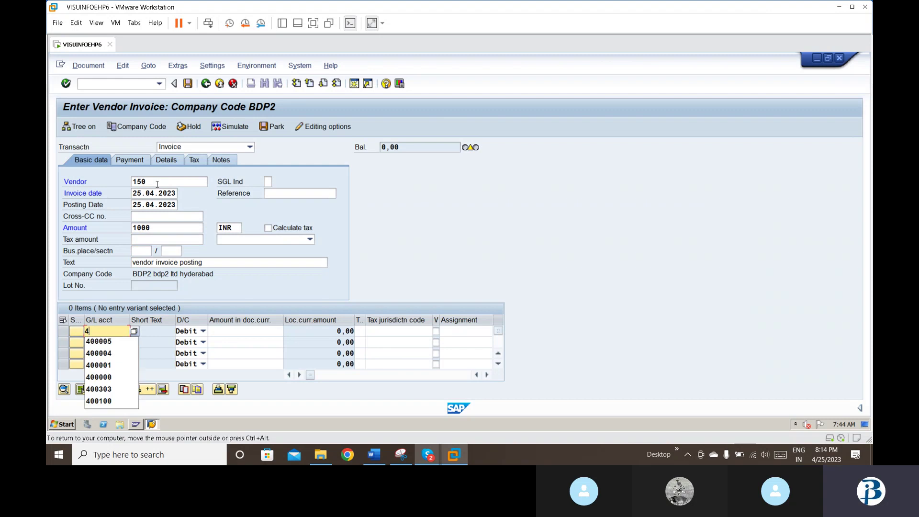
key("BackSpace")
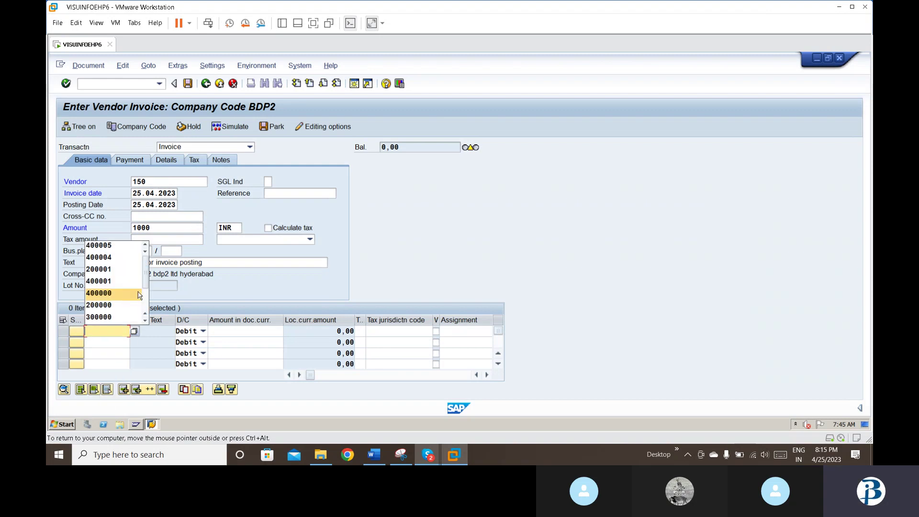
left_click(134, 331)
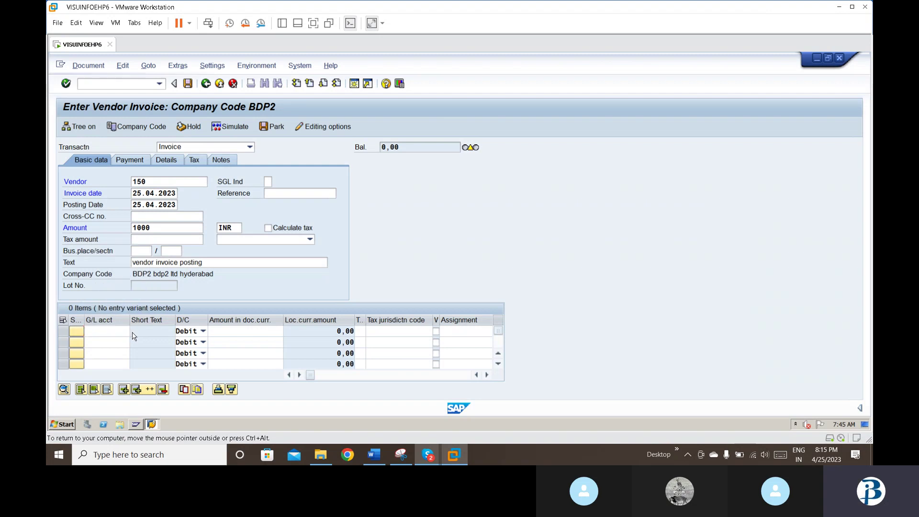
key("Return")
key("Down")
key("Down")
key("Down")
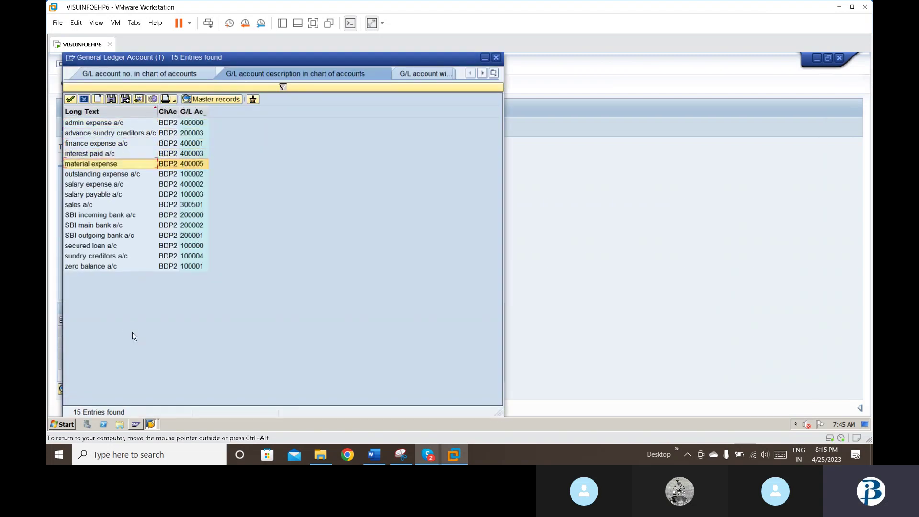
key("Return")
key("Return")
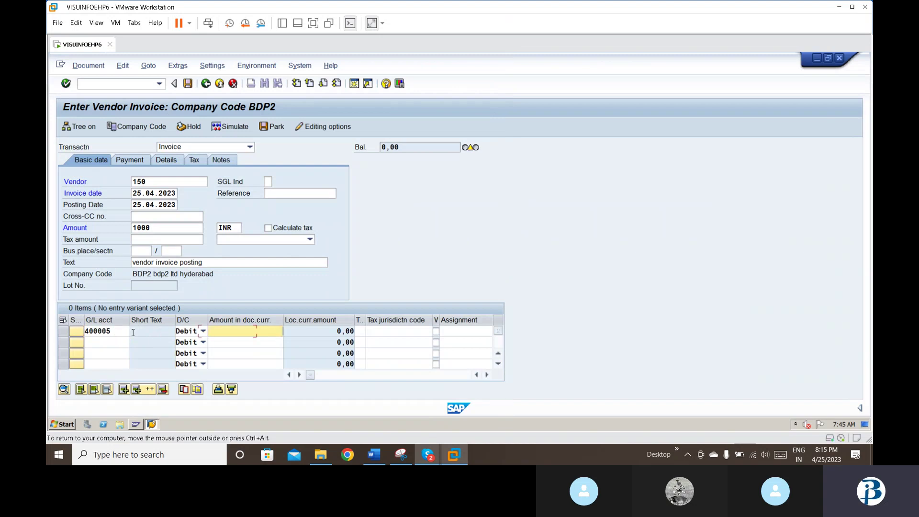
key("Return")
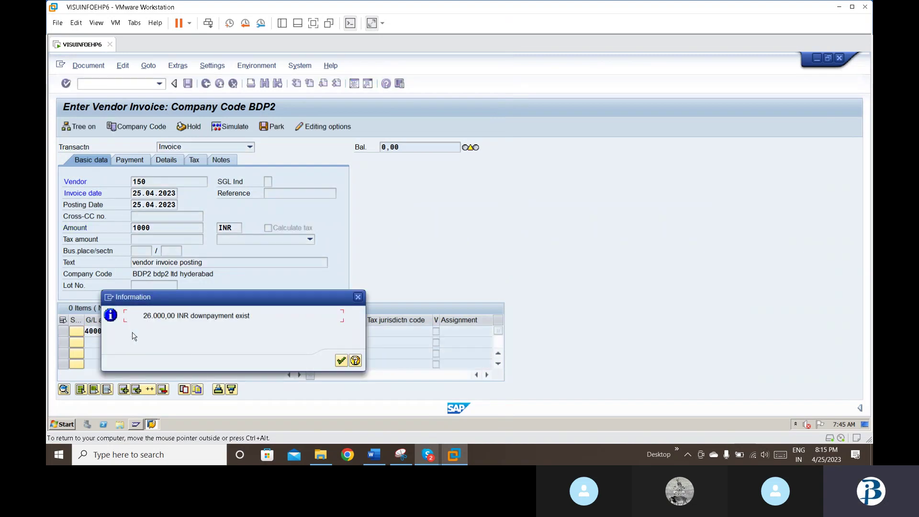
Step: Dismiss the down payment notice and change the header and line amounts to 26000
key("Return")
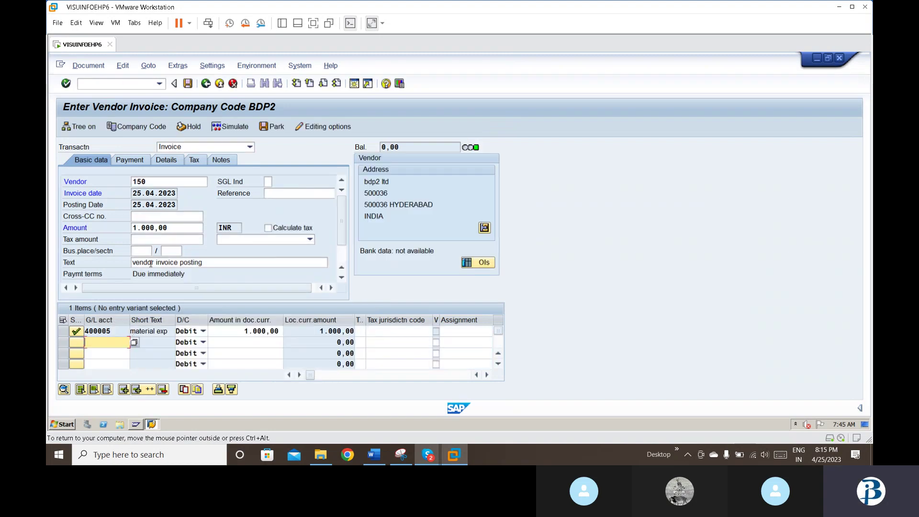
left_click(171, 229)
key("BackSpace")
key("BackSpace")
key("BackSpace")
key("BackSpace")
key("BackSpace")
key("BackSpace")
key("BackSpace")
key("BackSpace")
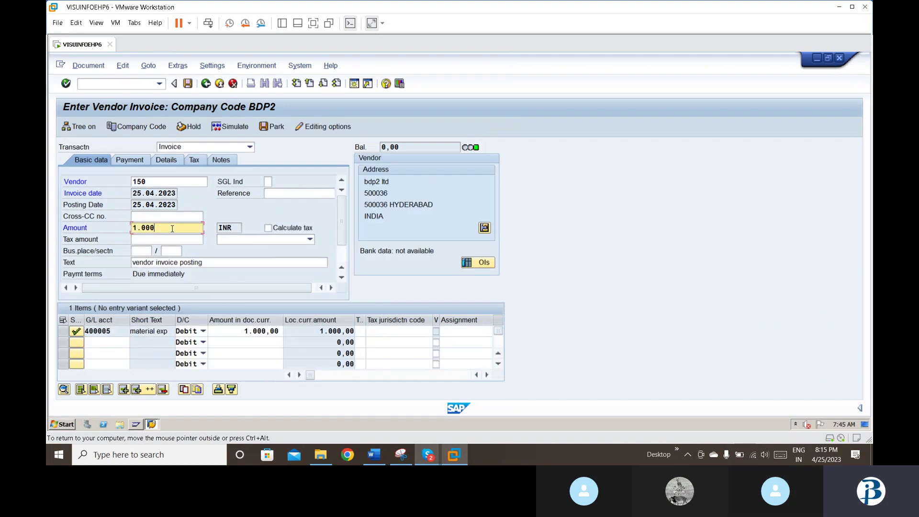
type("26000")
key("Tab")
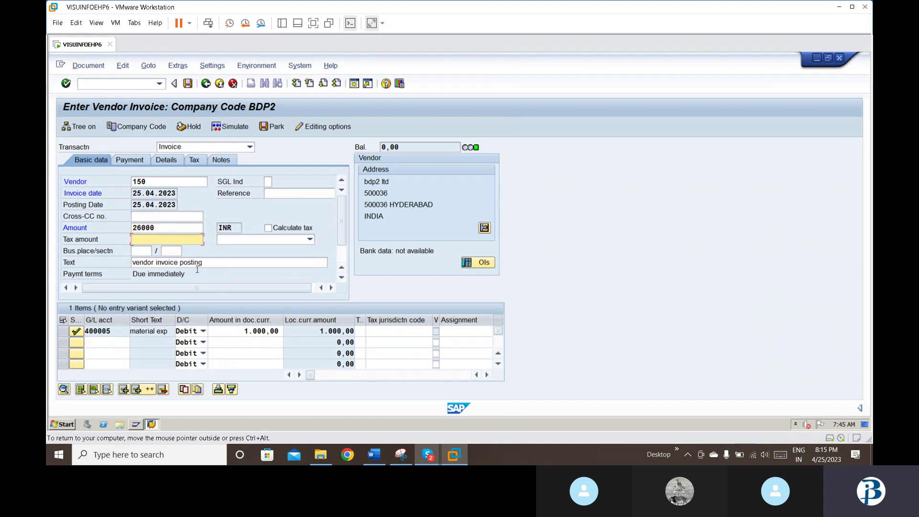
left_click(245, 331)
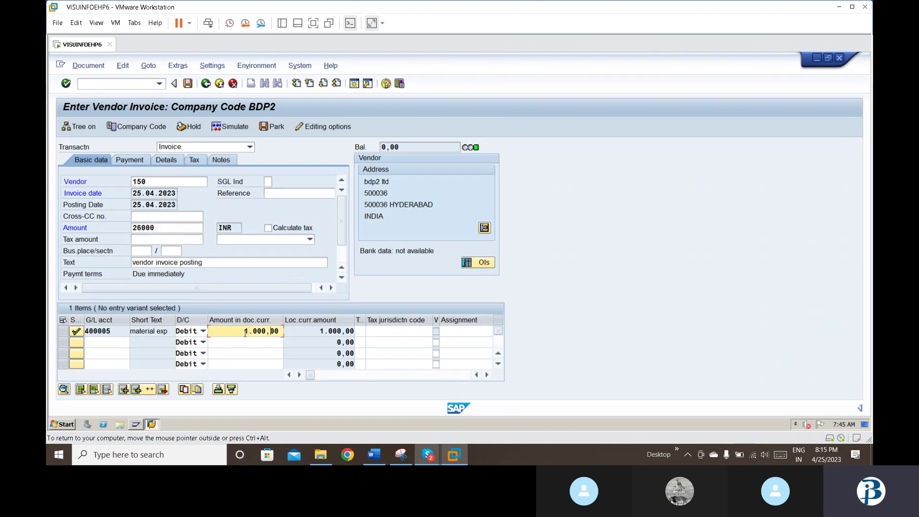
key("BackSpace")
key("BackSpace")
key("BackSpace")
key("BackSpace")
key("BackSpace")
key("BackSpace")
key("BackSpace")
key("BackSpace")
type("26000")
key("Return")
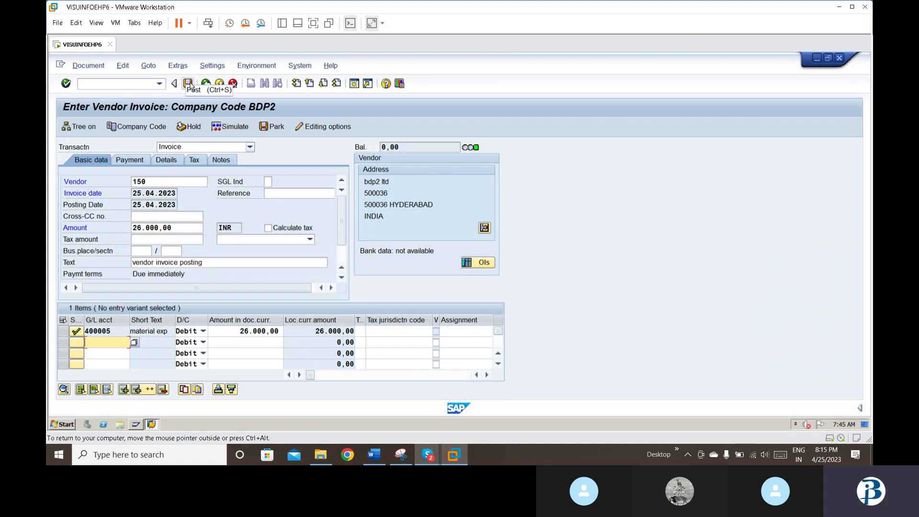
Step: Simulate the 26,000.00 INR invoice and post it as document 19001
left_click(88, 65)
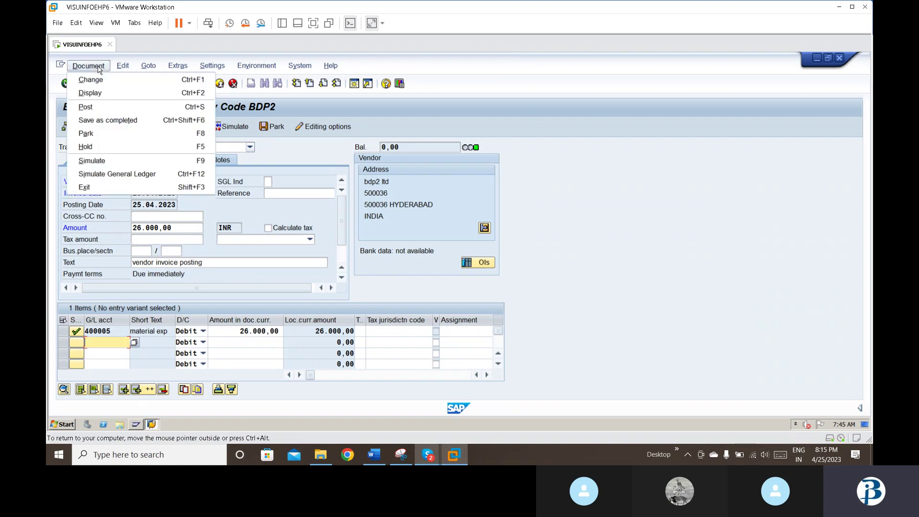
left_click(92, 160)
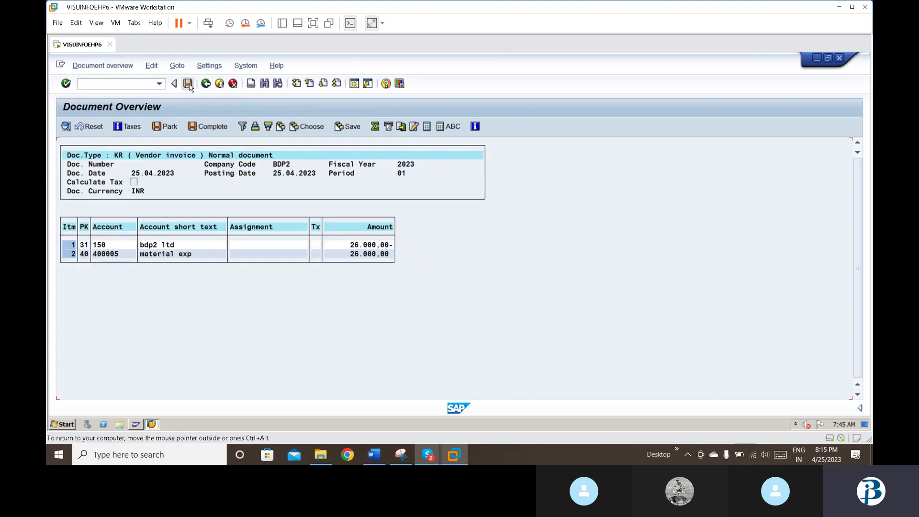
left_click(188, 83)
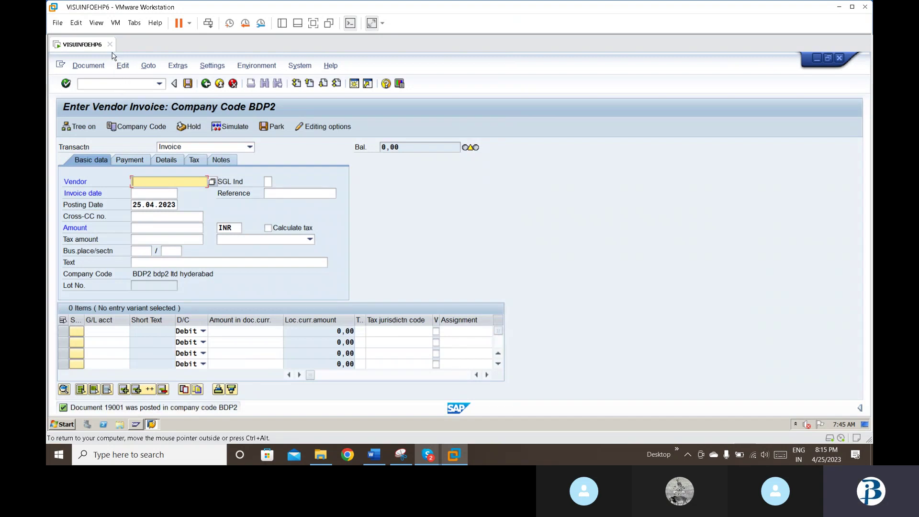
Step: Start the F-53 outgoing payment with document date 25.04.2023
left_click(113, 85)
type("/")
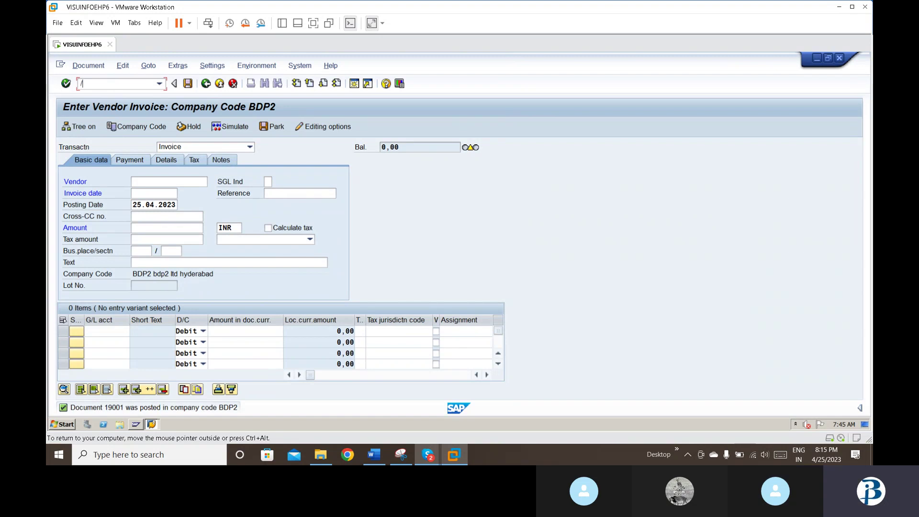
type("nf-53")
key("Return")
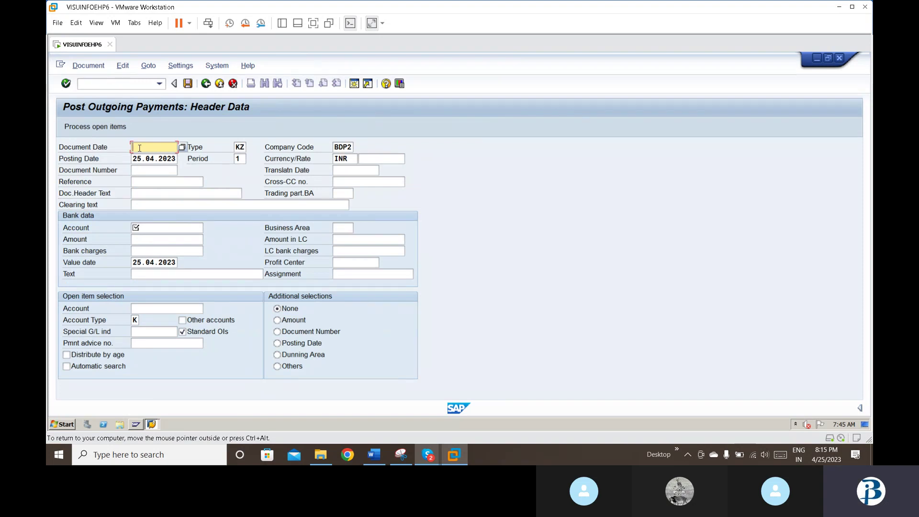
type("25.")
key("Down")
key("Return")
Step: Enter clearing text 'vendor final clearing' and bank account 200001
key("Down")
key("Down")
key("Down")
key("Down")
key("Down")
type("v")
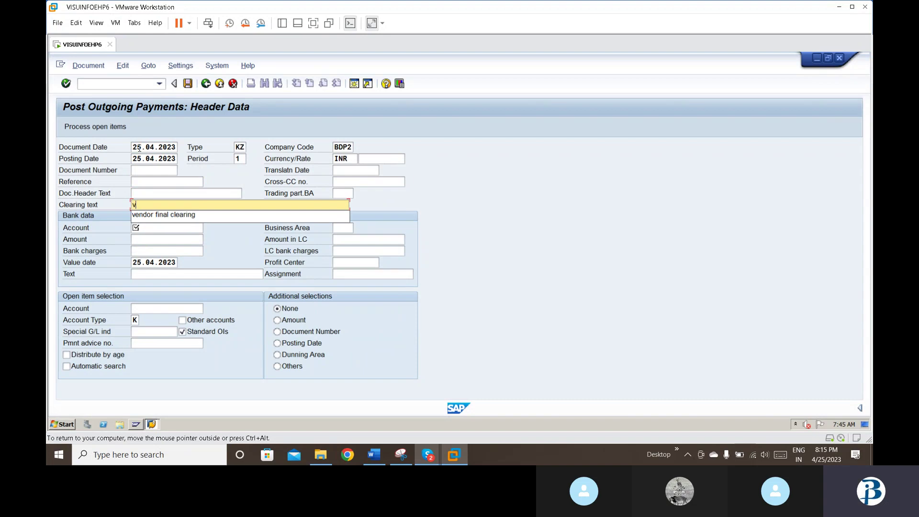
key("Down")
key("Return")
key("Down")
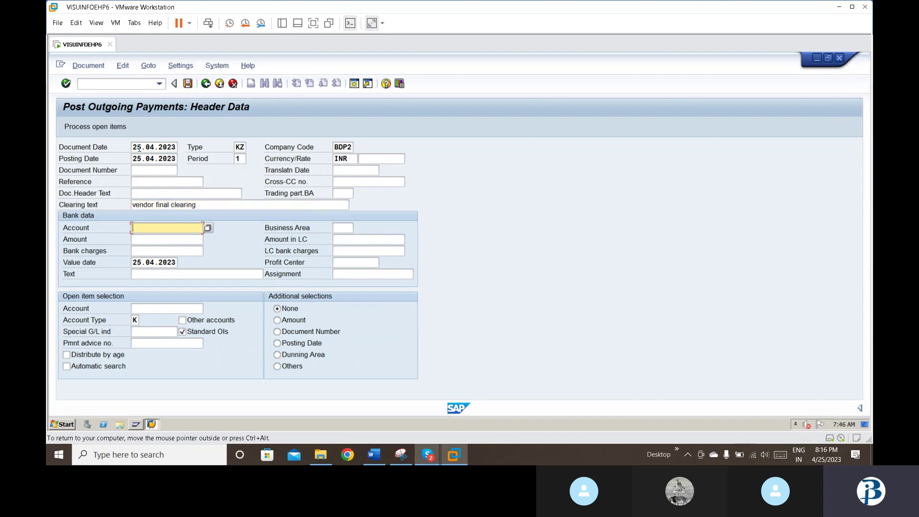
type("2")
key("Down")
key("Return")
key("Tab")
Step: Set business area bdp2 and payment amount 1
type("b")
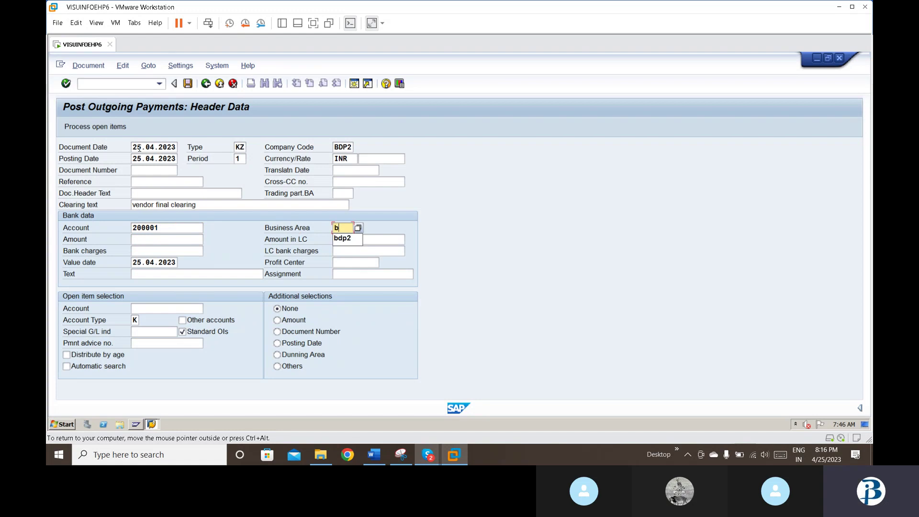
key("Down")
key("Return")
key("Tab")
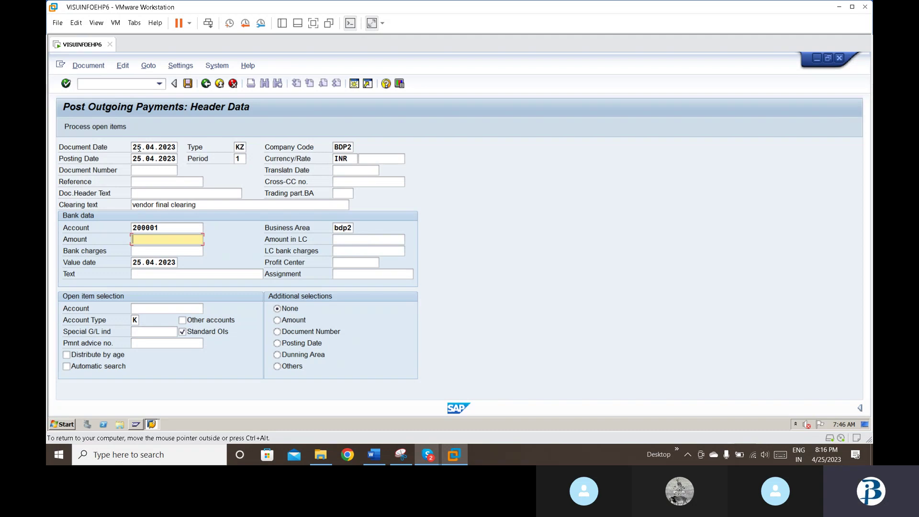
type("1")
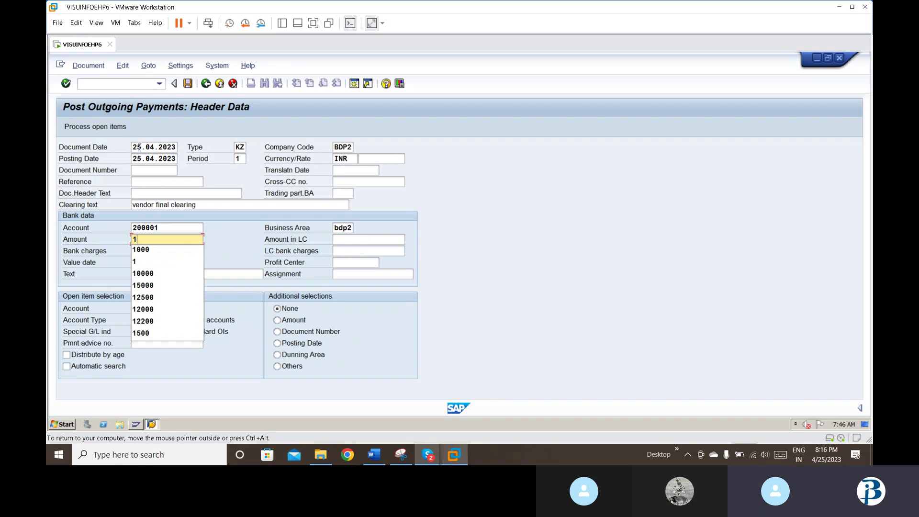
key("Down")
key("Down")
key("Return")
key("Tab")
key("Tab")
key("Tab")
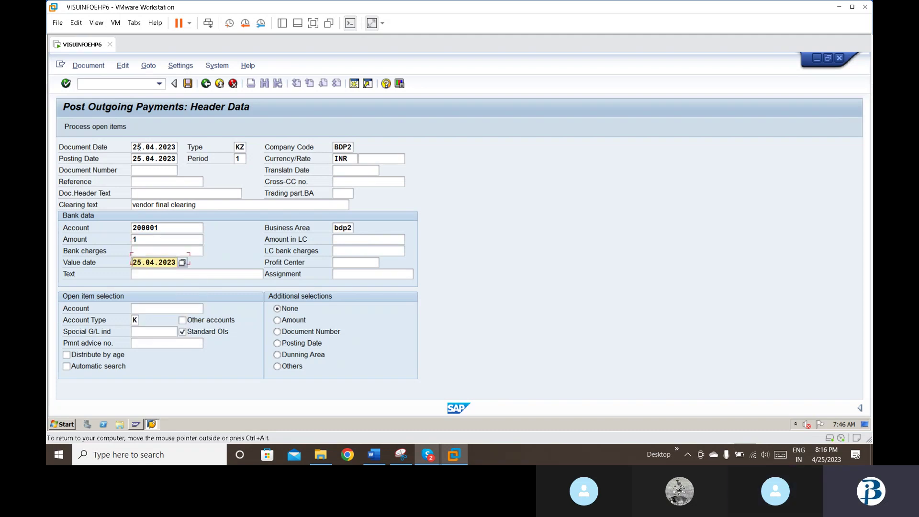
Step: Enter item text 'vendor final clearing' and load vendor 150's open items
type("vendor downpayment")
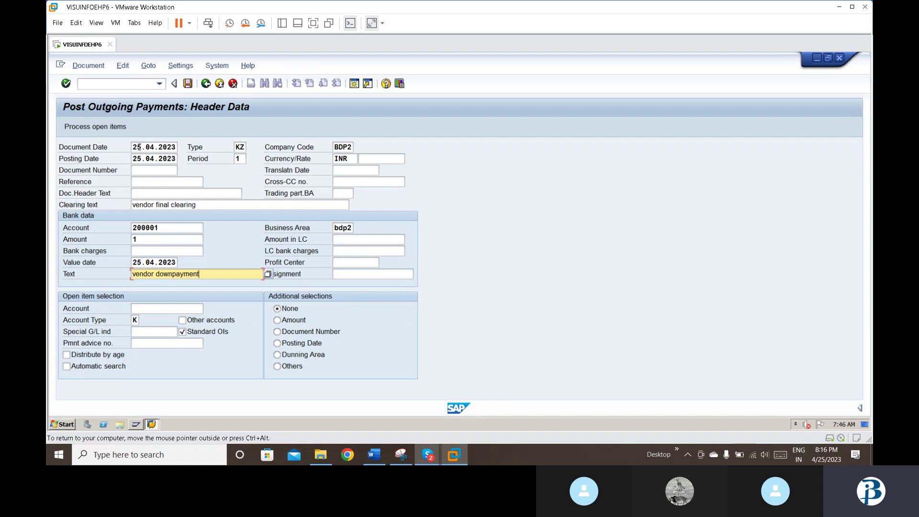
key("BackSpace")
key("BackSpace")
key("BackSpace")
key("BackSpace")
key("BackSpace")
key("BackSpace")
key("BackSpace")
key("BackSpace")
key("BackSpace")
key("BackSpace")
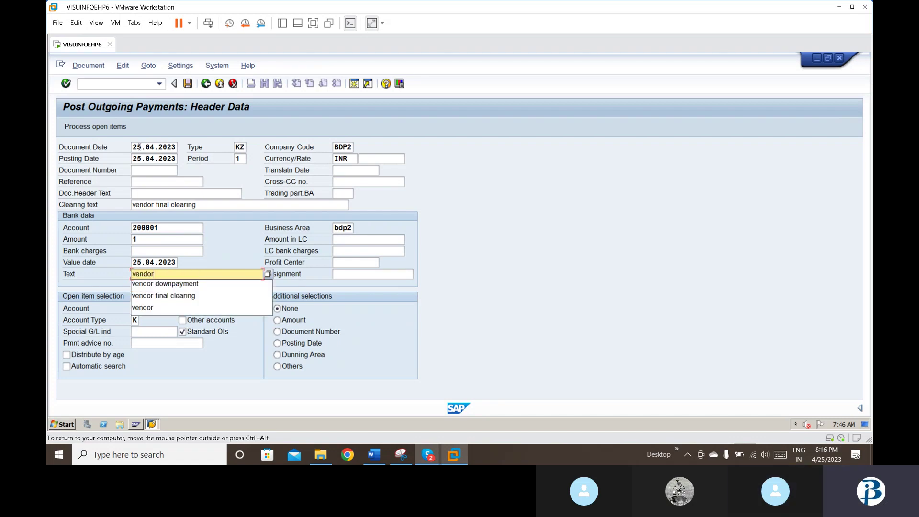
key("Down")
key("Down")
key("Return")
key("Tab")
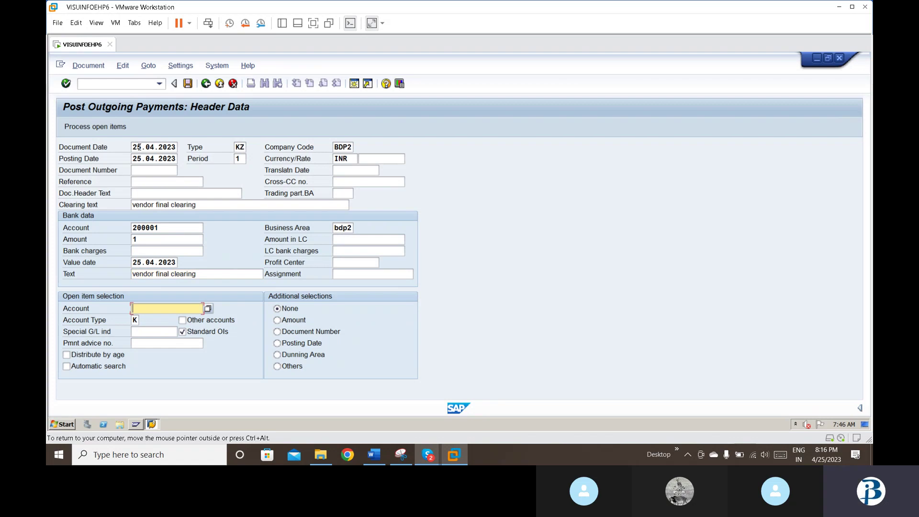
type("15")
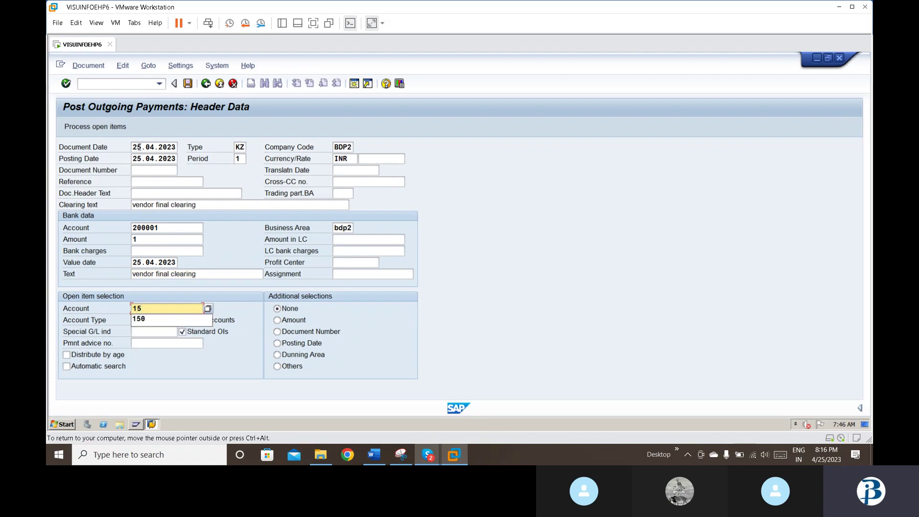
type("0")
key("Return")
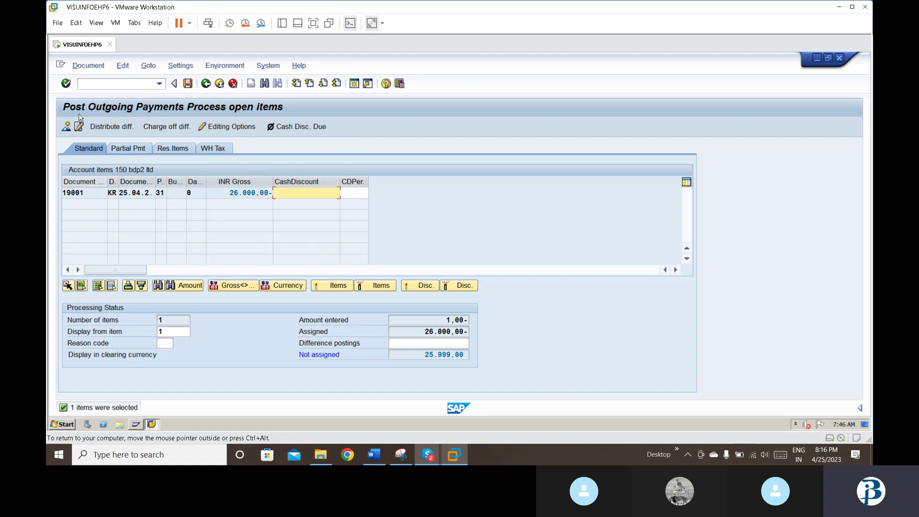
Step: Simulate the payment, correct the bank line amount to 26000, and post it as document 15004
left_click(88, 71)
left_click(89, 93)
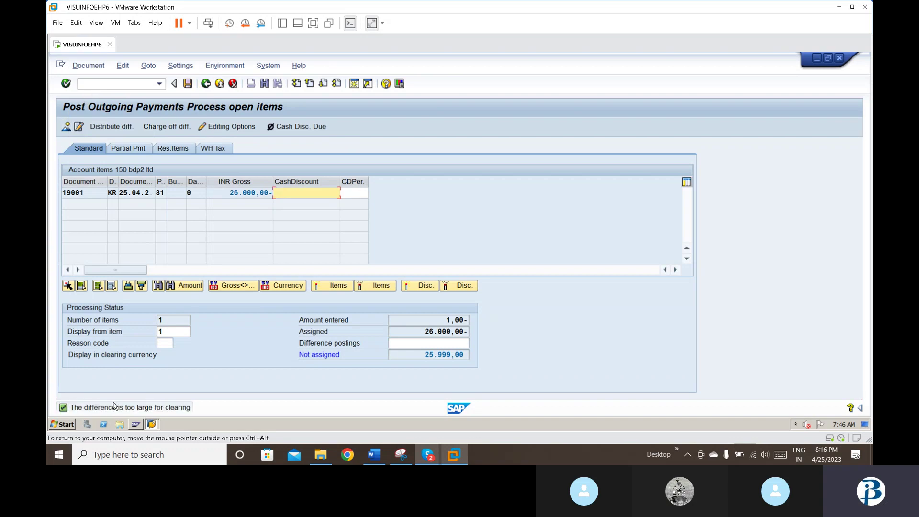
left_click(66, 128)
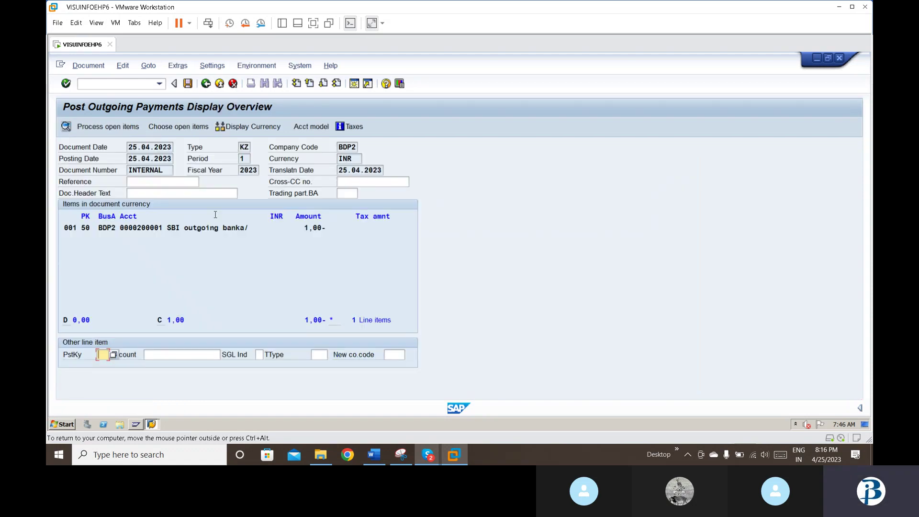
double_click(223, 228)
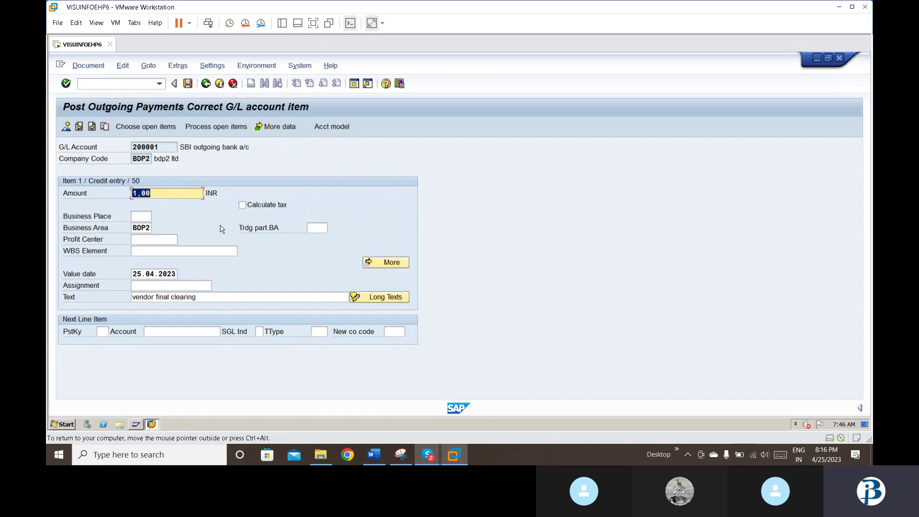
type("26000")
key("Return")
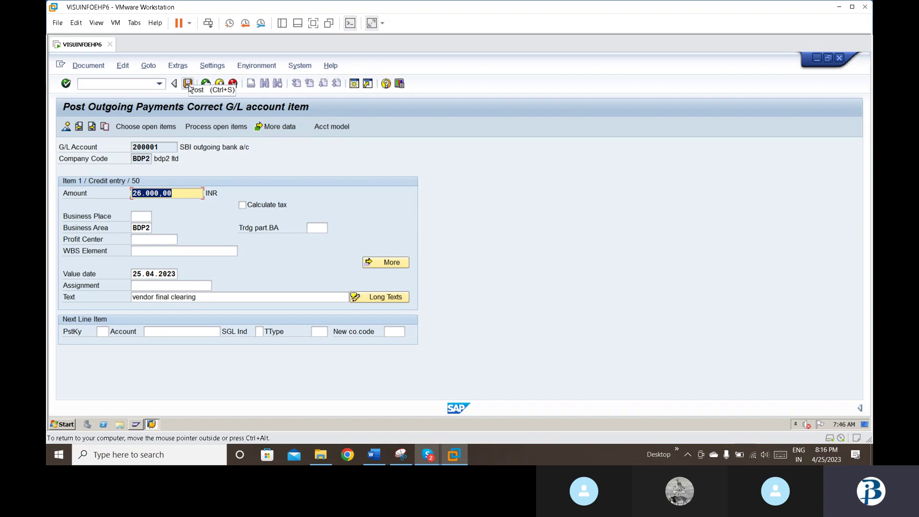
left_click(188, 84)
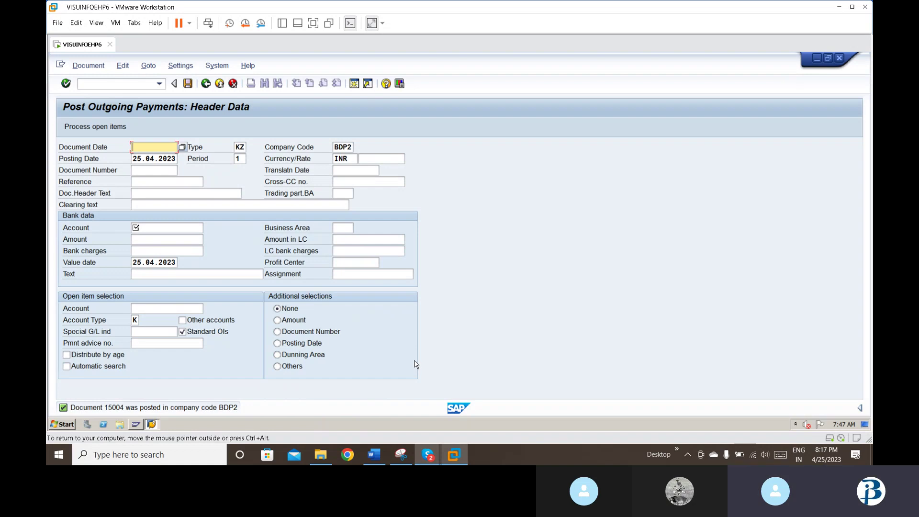
Step: Minimize the VMware window and bring the Skype call window to the front
left_click(453, 457)
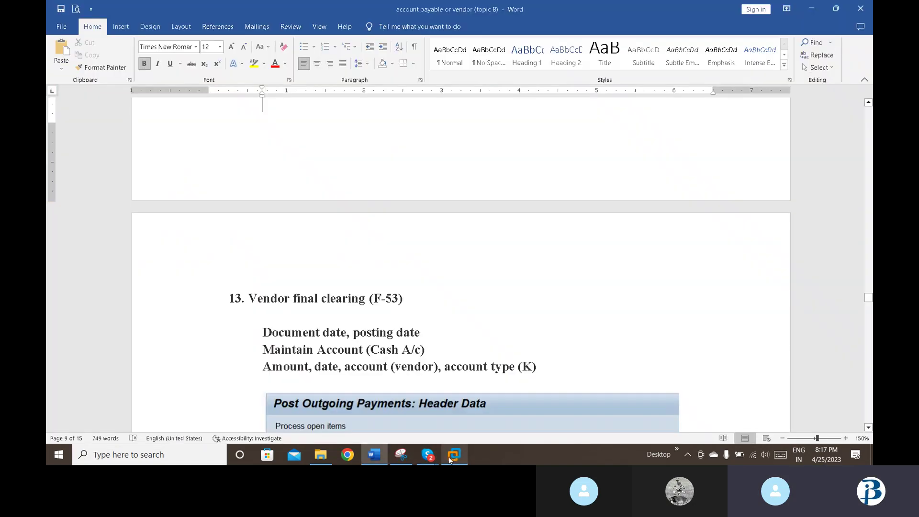
mouse_move(427, 455)
left_click(406, 438)
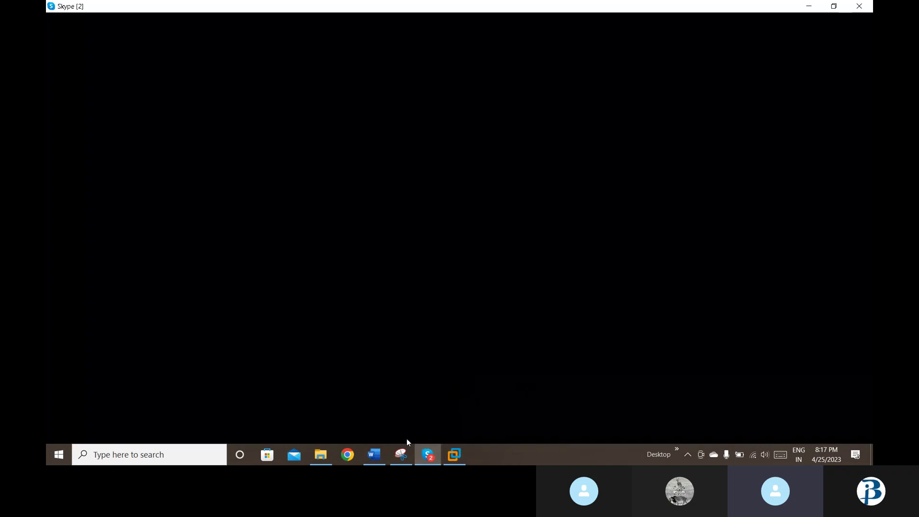